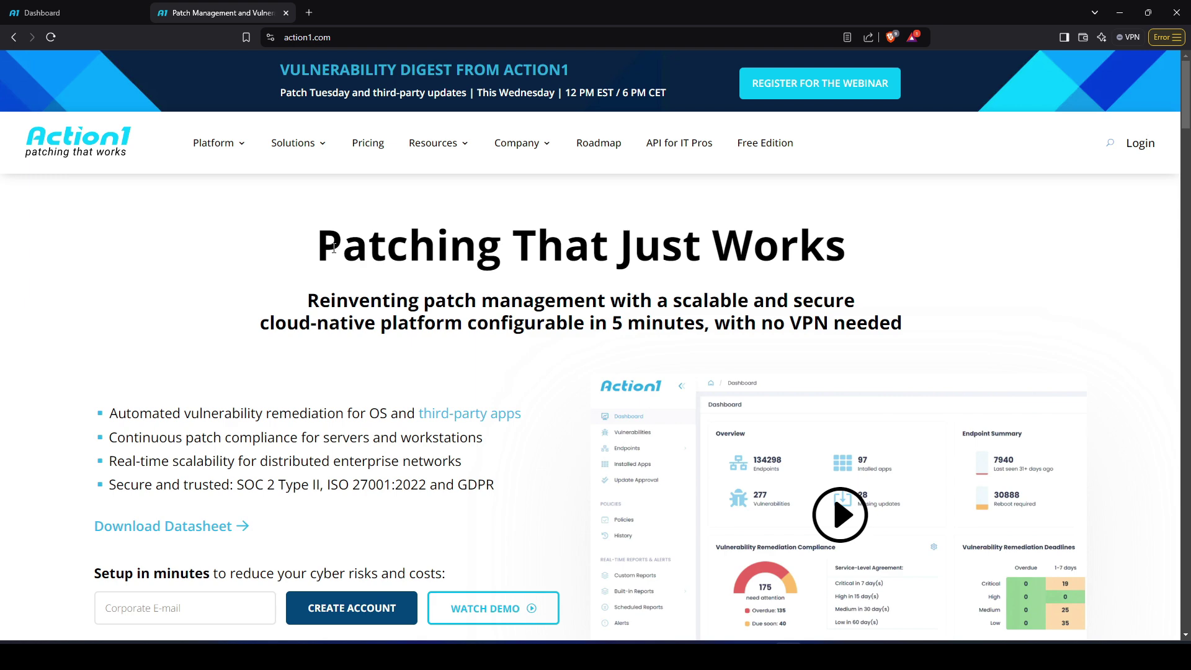
pyautogui.scroll(-2, 214, 298)
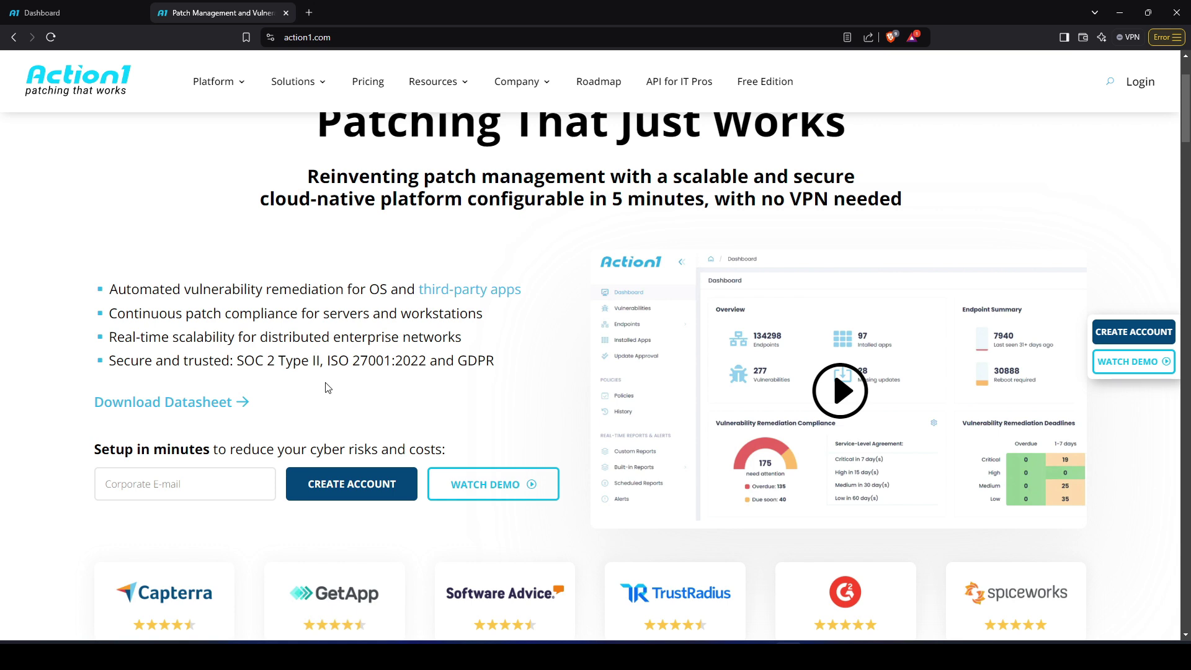
pyautogui.scroll(2, 328, 388)
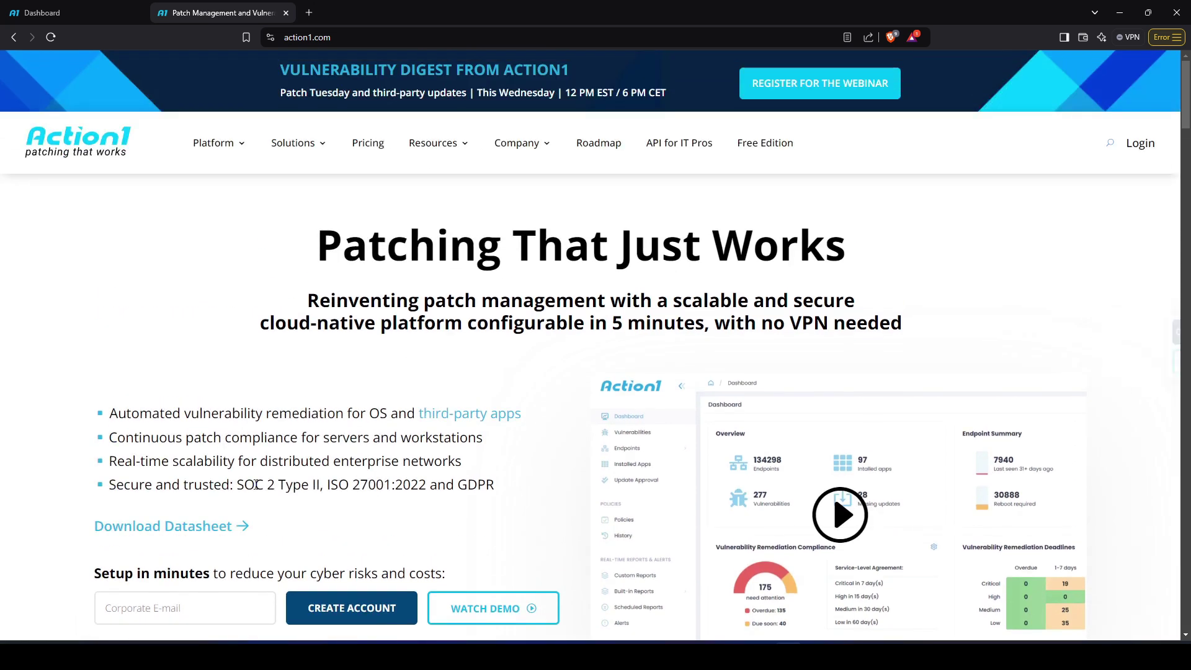
pyautogui.scroll(-2, 295, 507)
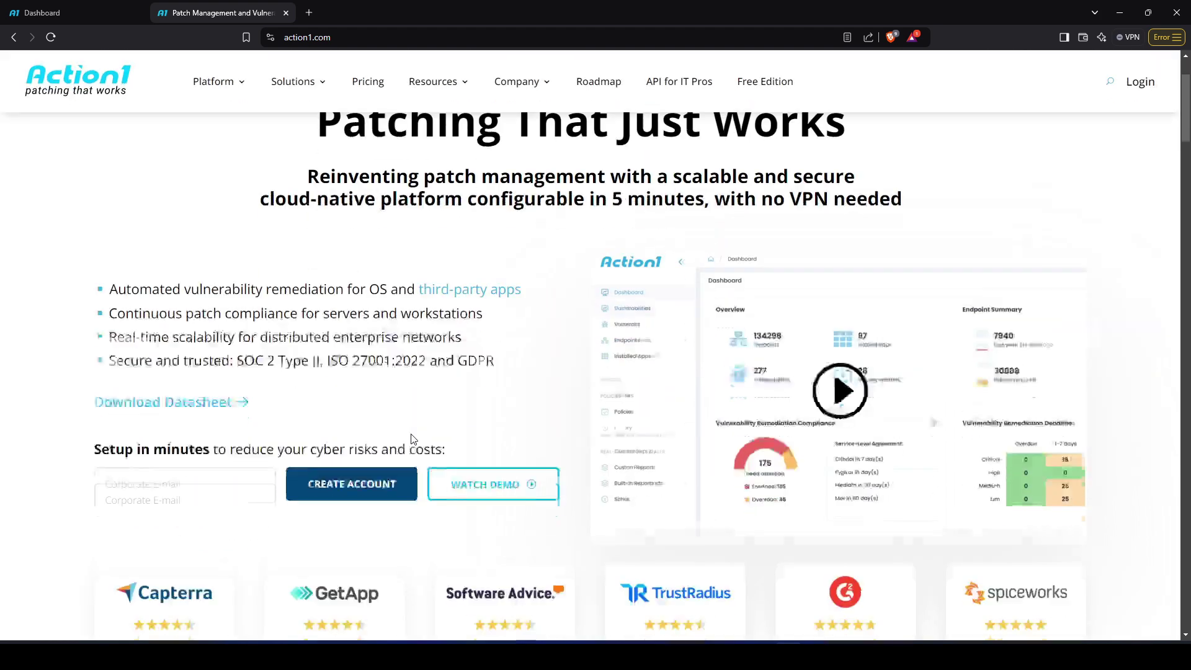
pyautogui.scroll(2, 412, 434)
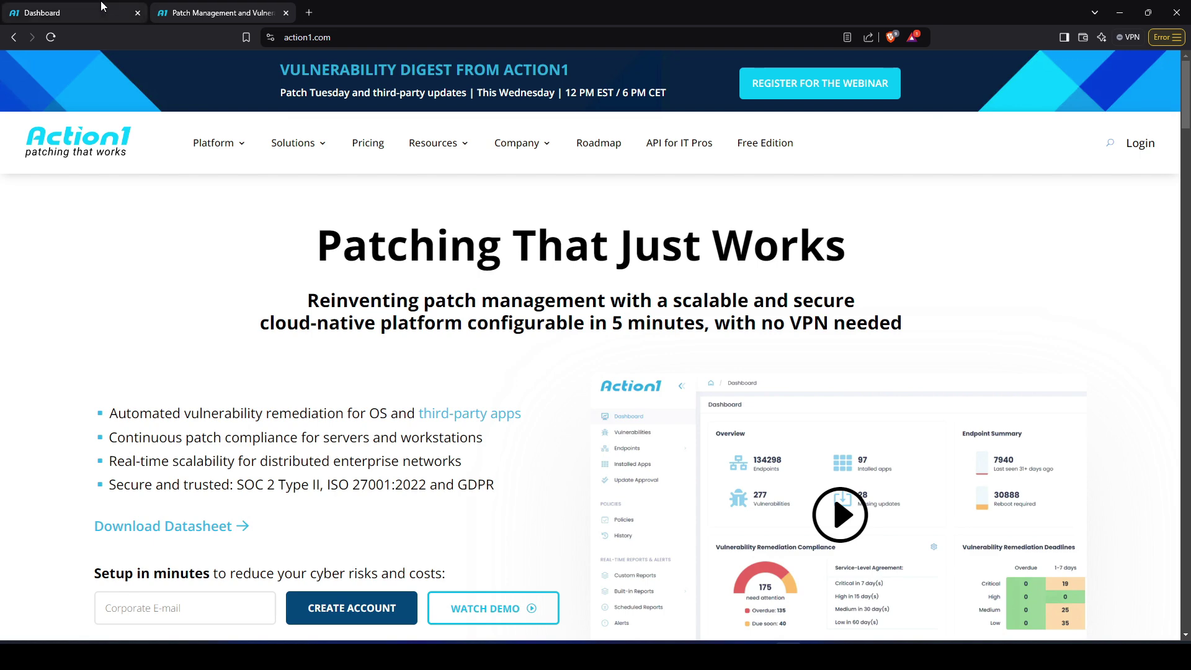
# - Switch to the Action1 console and view the endpoint list and the installed software list from the dashboard overview
pyautogui.click(68, 13)
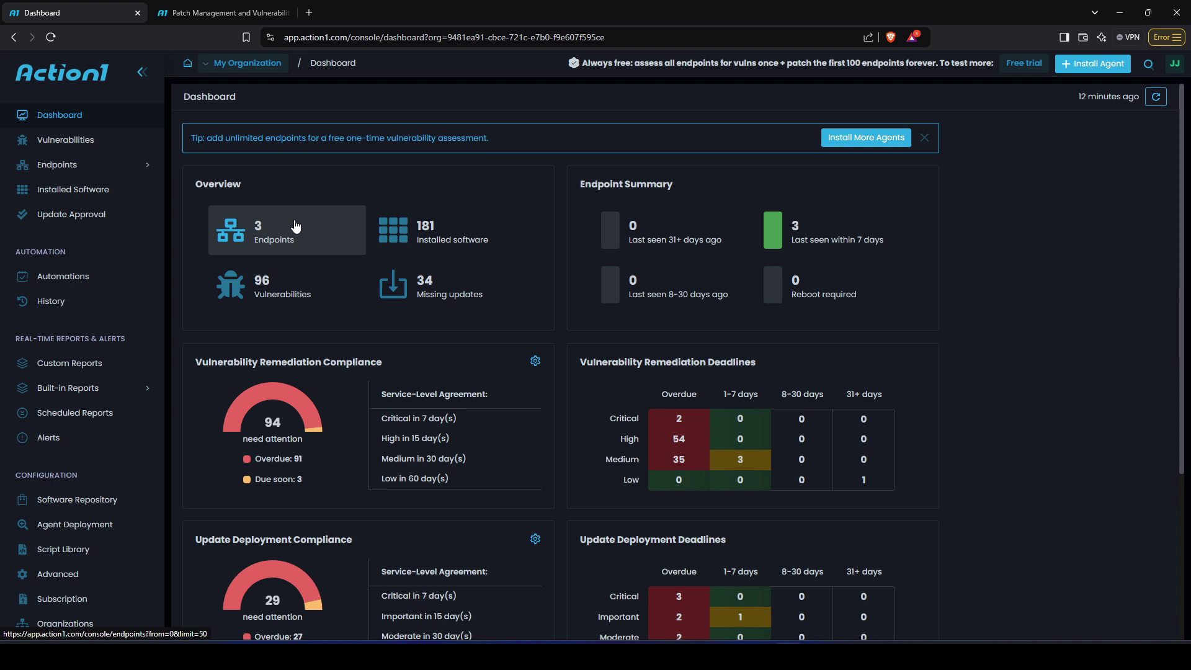
pyautogui.click(265, 234)
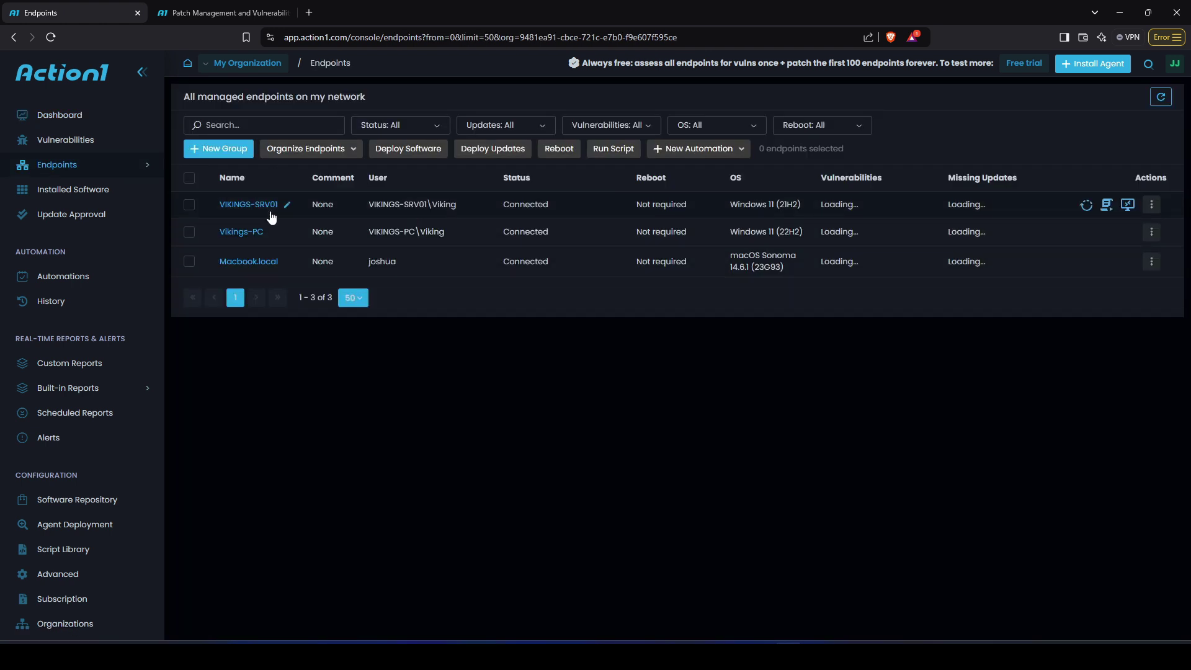
pyautogui.click(59, 116)
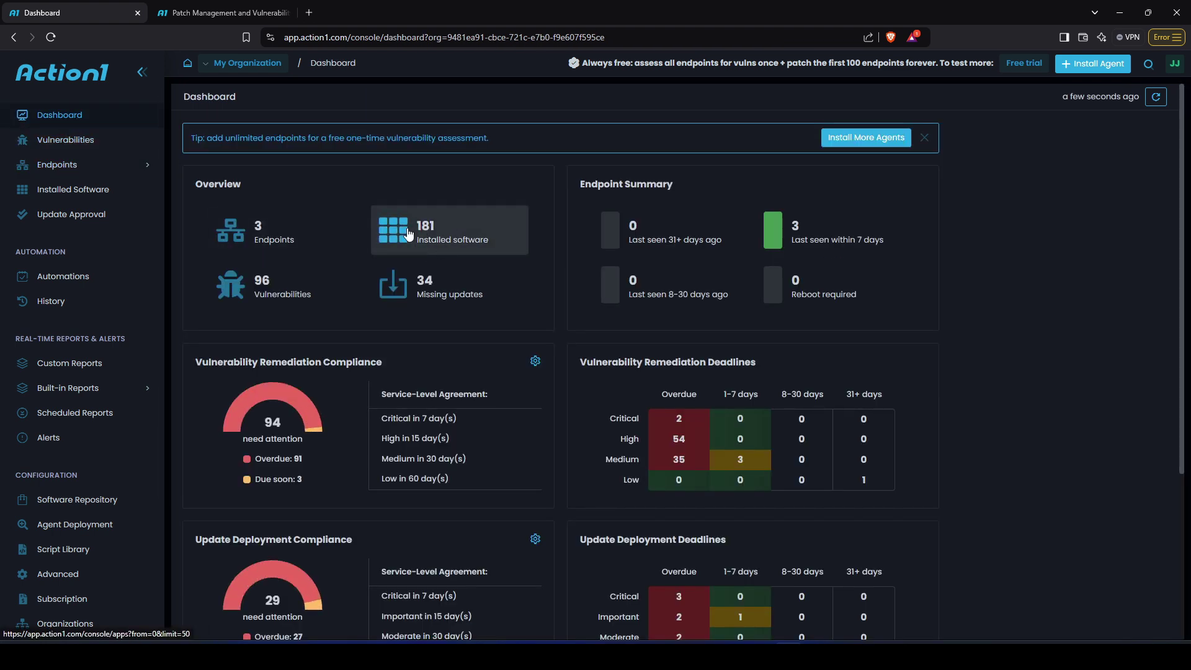
pyautogui.click(406, 230)
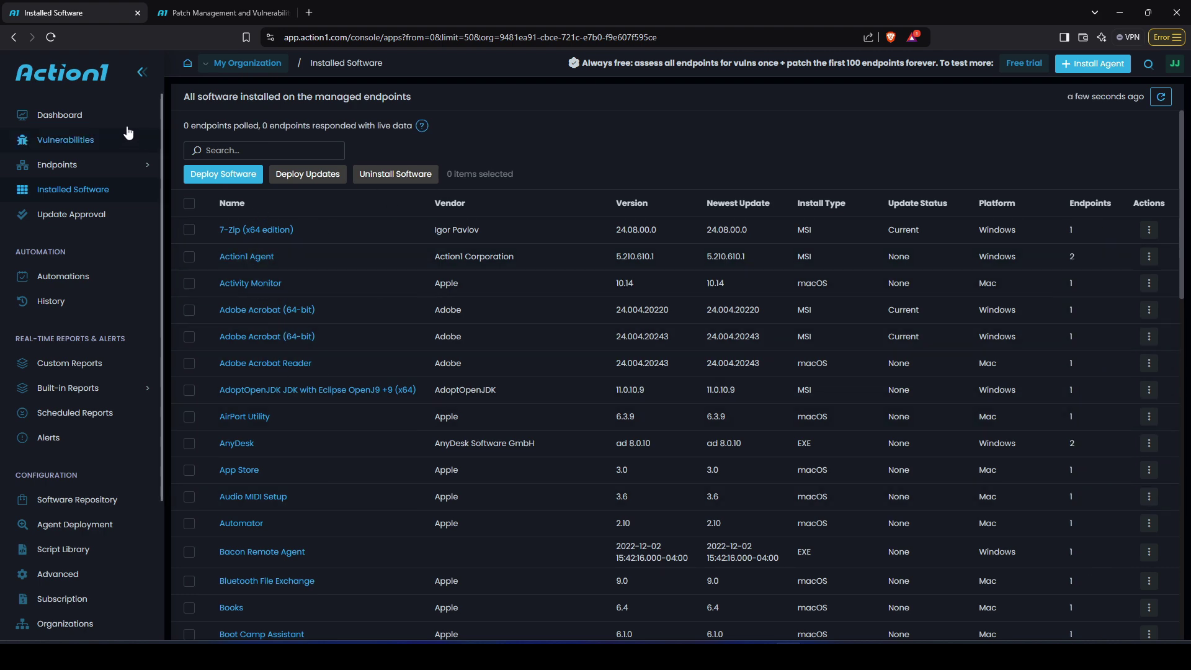
pyautogui.click(96, 114)
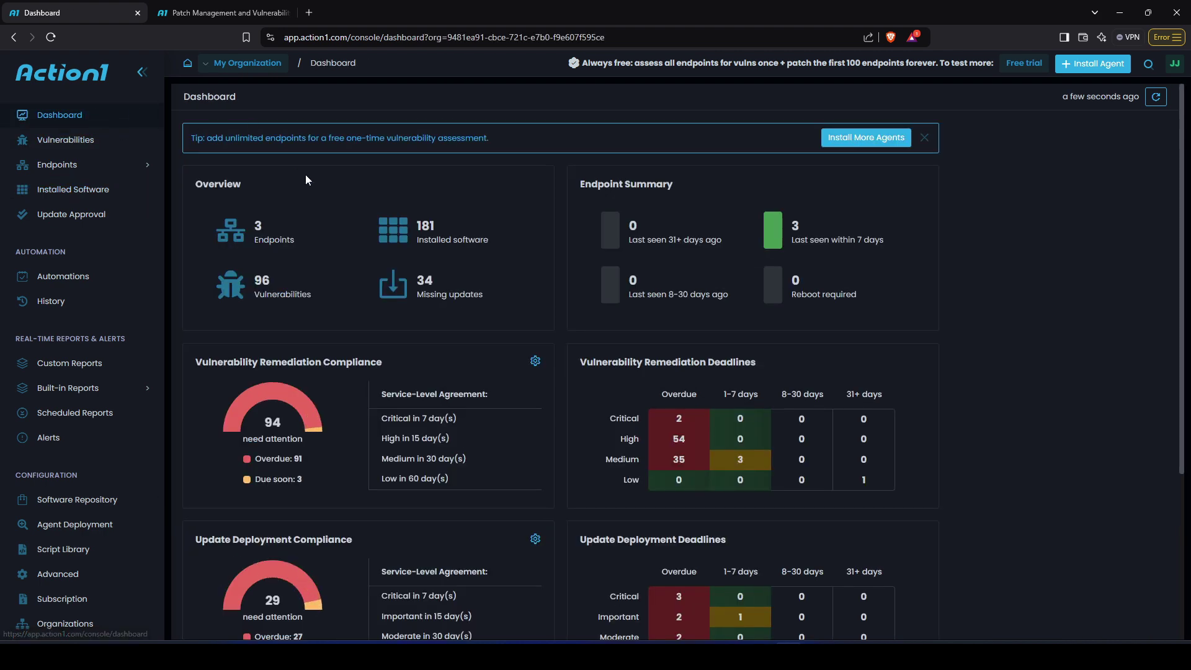
# - Review the dashboard's vulnerability remediation, update deployment compliance and pending update approval sections
pyautogui.scroll(-3, 306, 181)
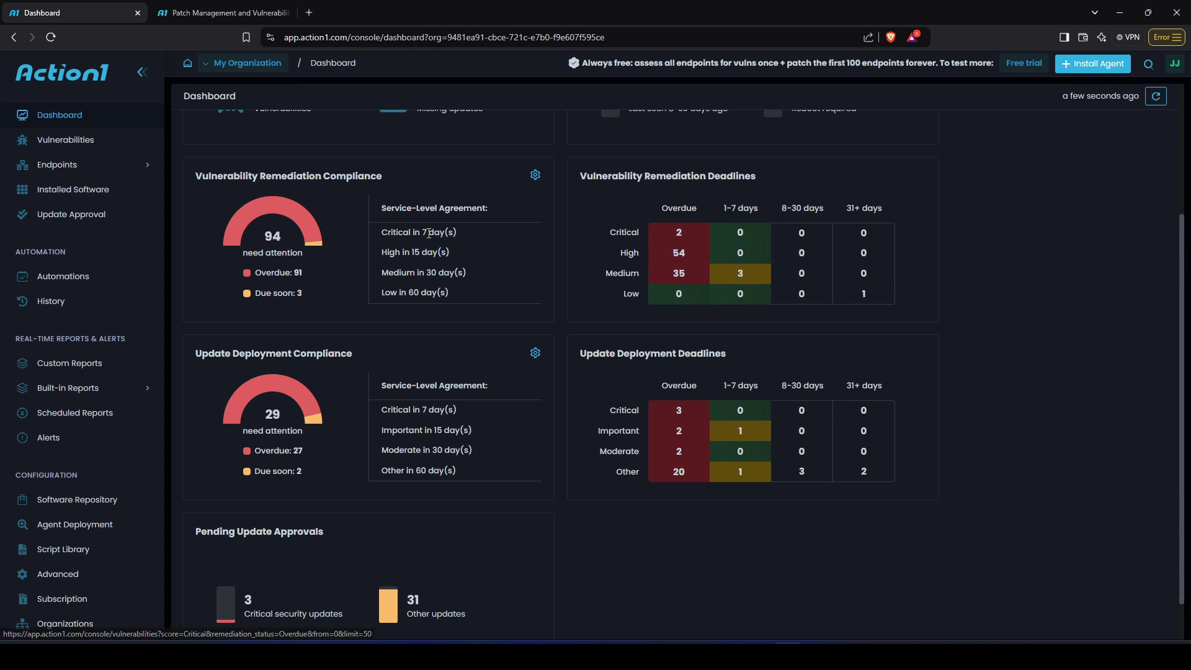
pyautogui.scroll(-1, 403, 242)
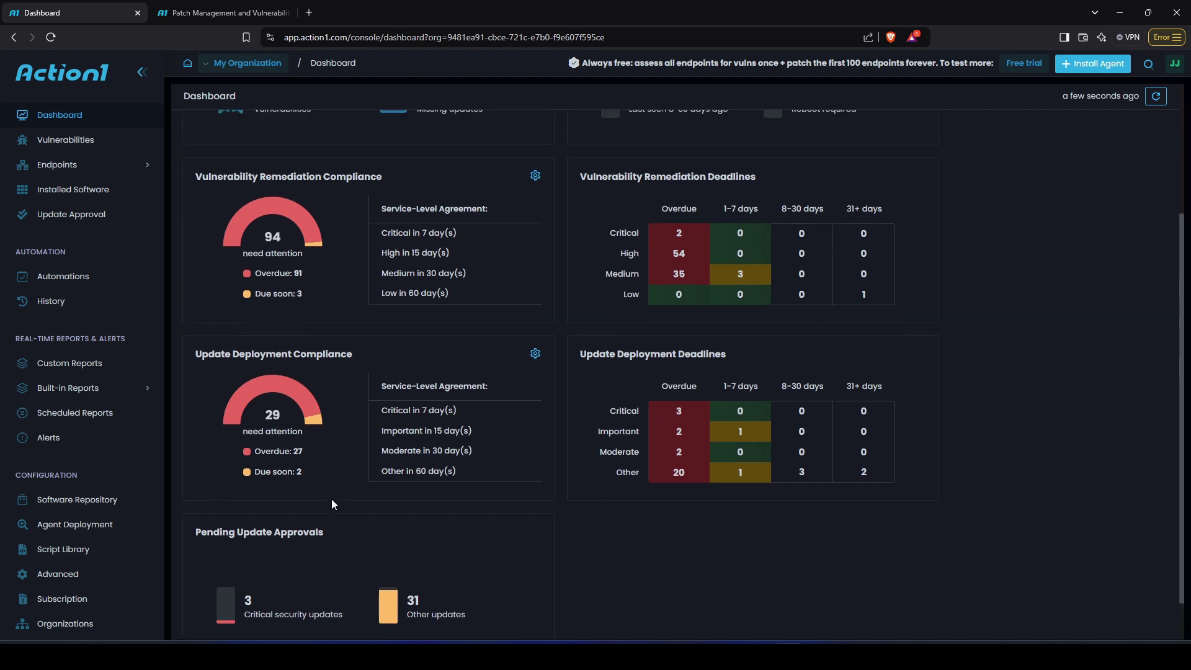
pyautogui.scroll(3, 331, 499)
pyautogui.scroll(-3, 332, 499)
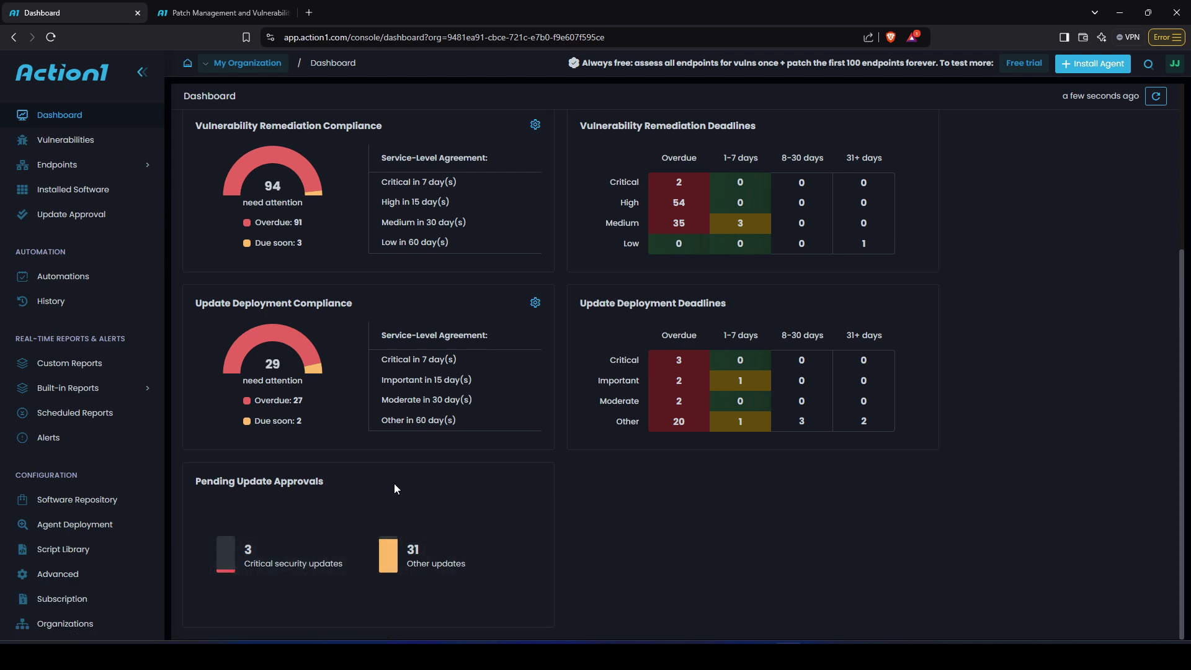
pyautogui.scroll(4, 420, 482)
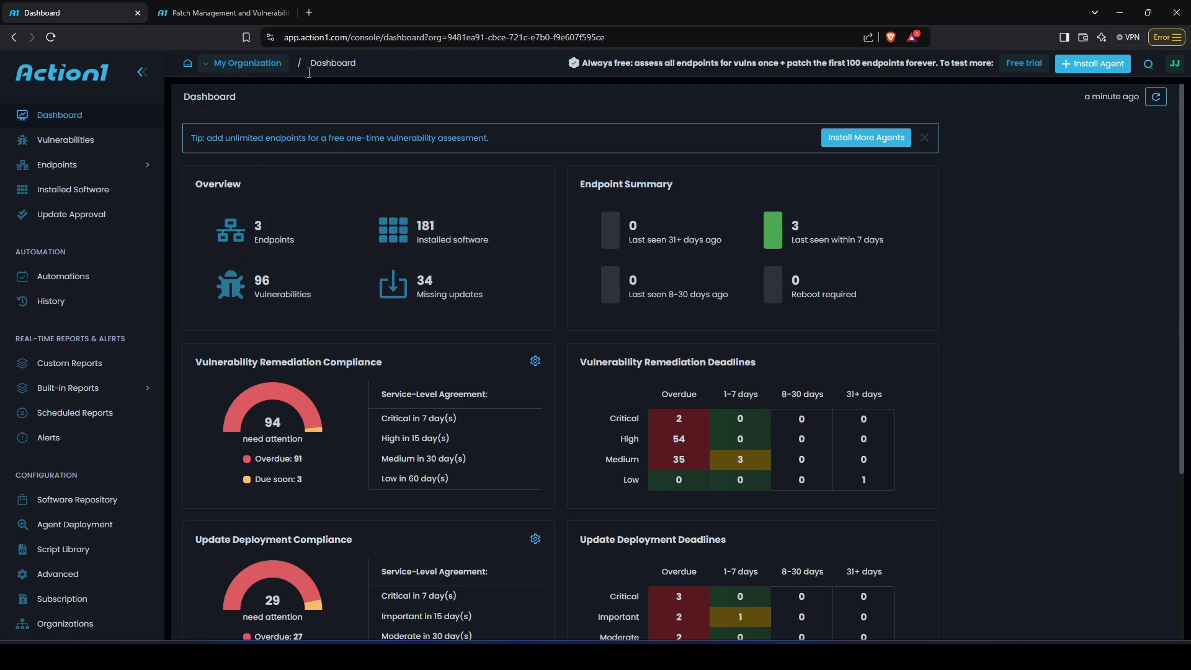
# - View the other organization's dashboard and return to My Organization
pyautogui.click(208, 70)
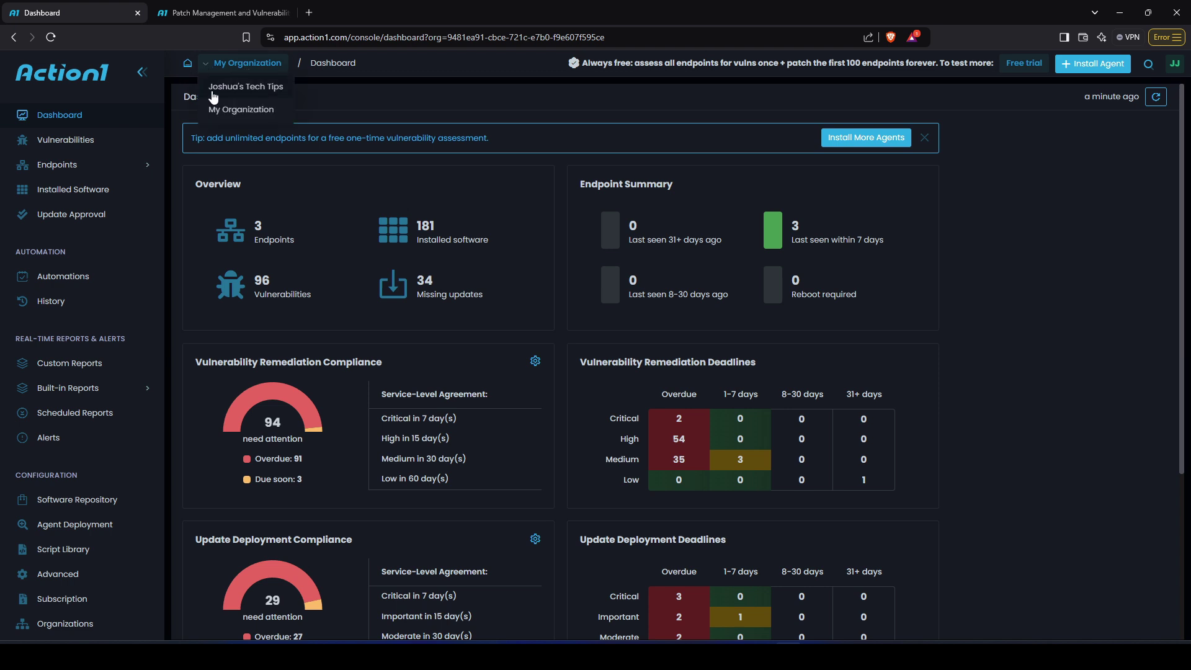
pyautogui.click(256, 87)
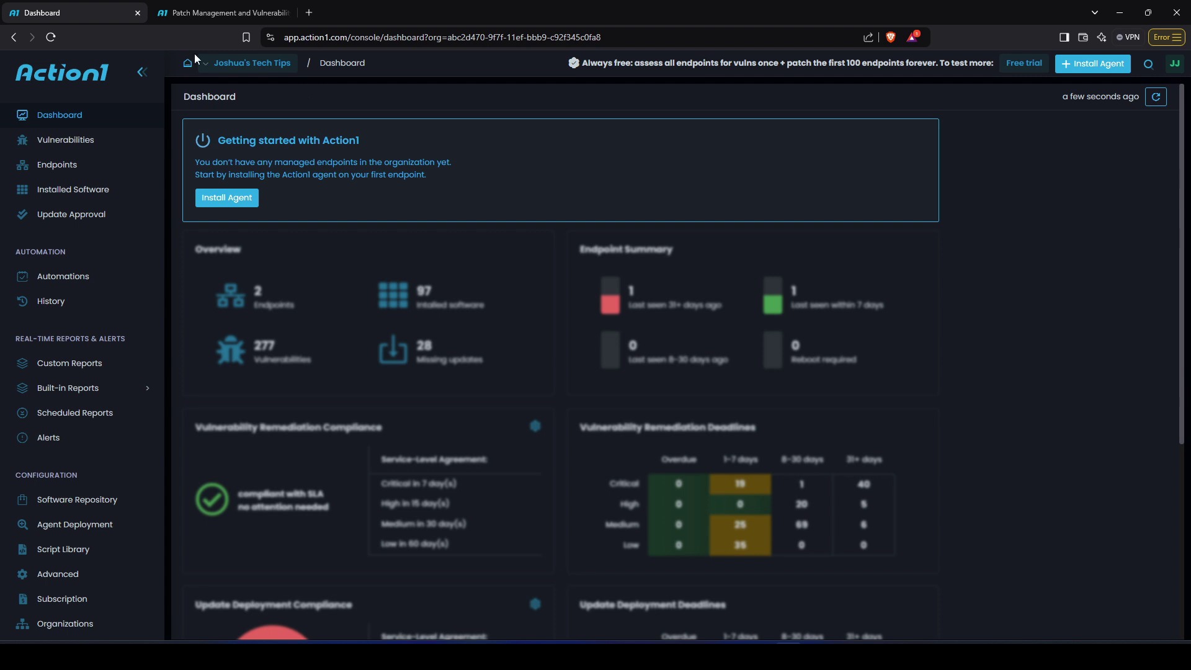
pyautogui.click(223, 67)
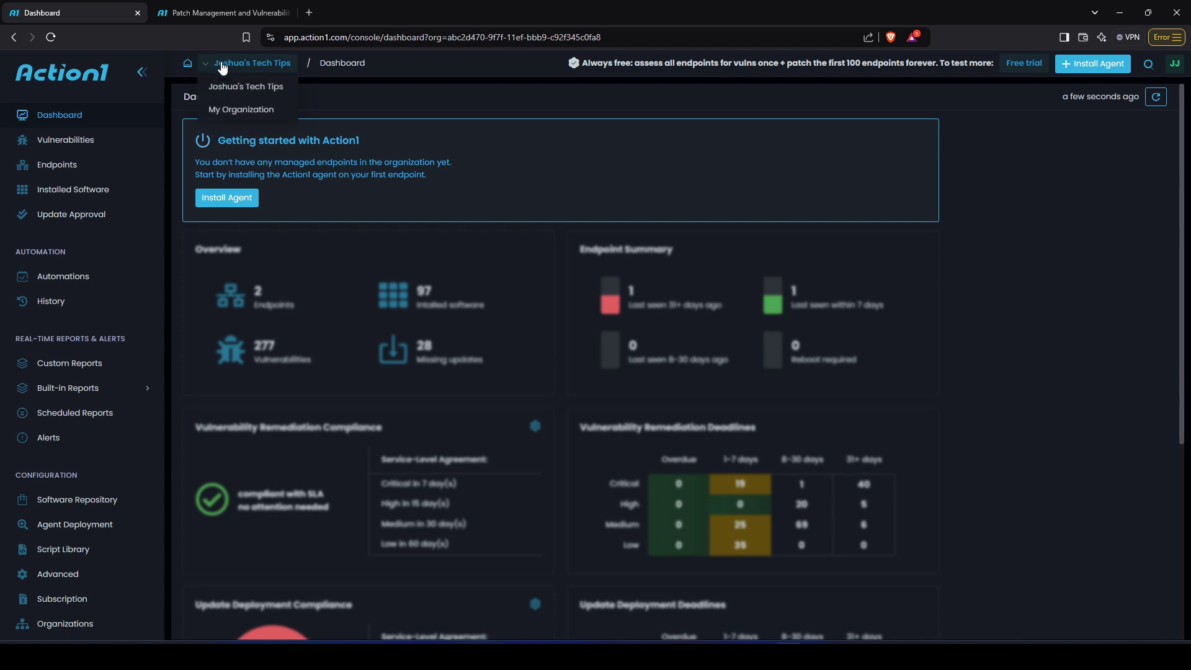
pyautogui.click(236, 109)
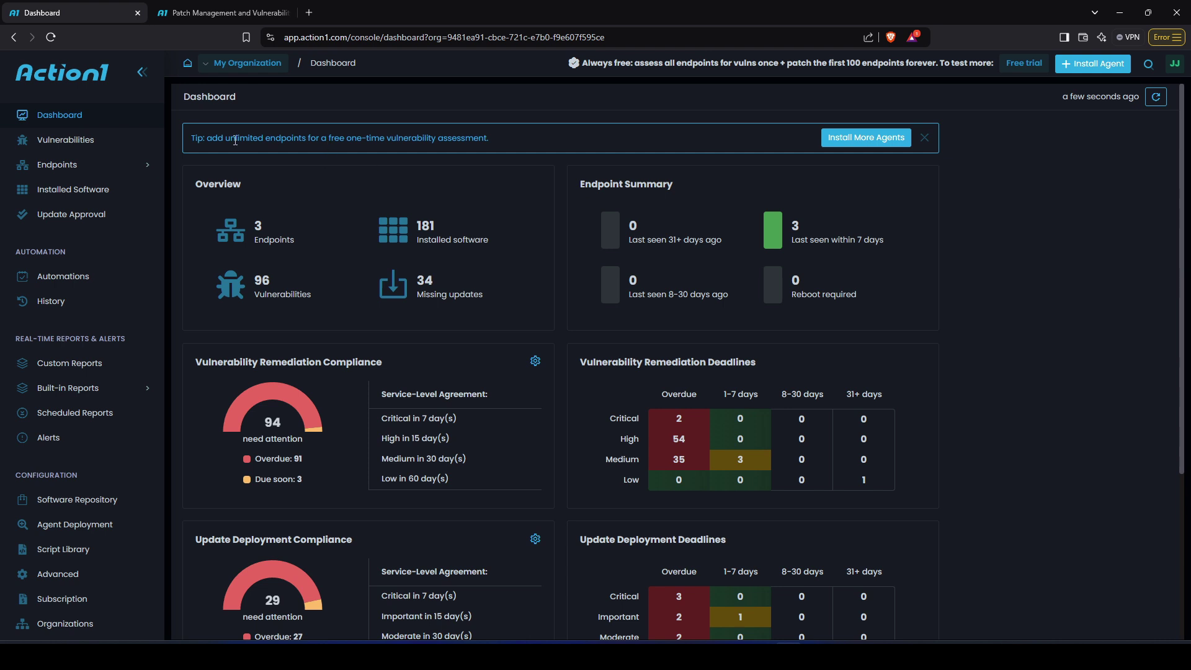
# - Look through the real-time list of software and OS vulnerabilities for My Organization
pyautogui.click(72, 141)
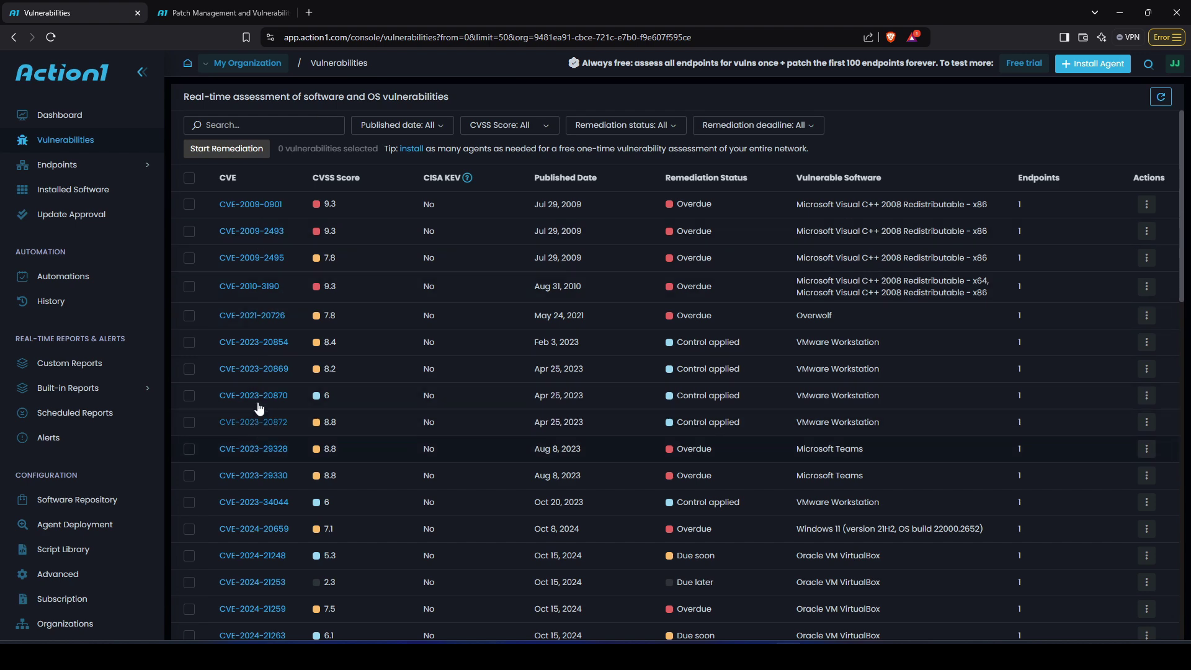
pyautogui.scroll(-3, 268, 281)
pyautogui.scroll(3, 267, 279)
# - Inspect the vulnerabilities of endpoint VIKINGS-SRV01 among the managed endpoints, and close its details
pyautogui.click(88, 167)
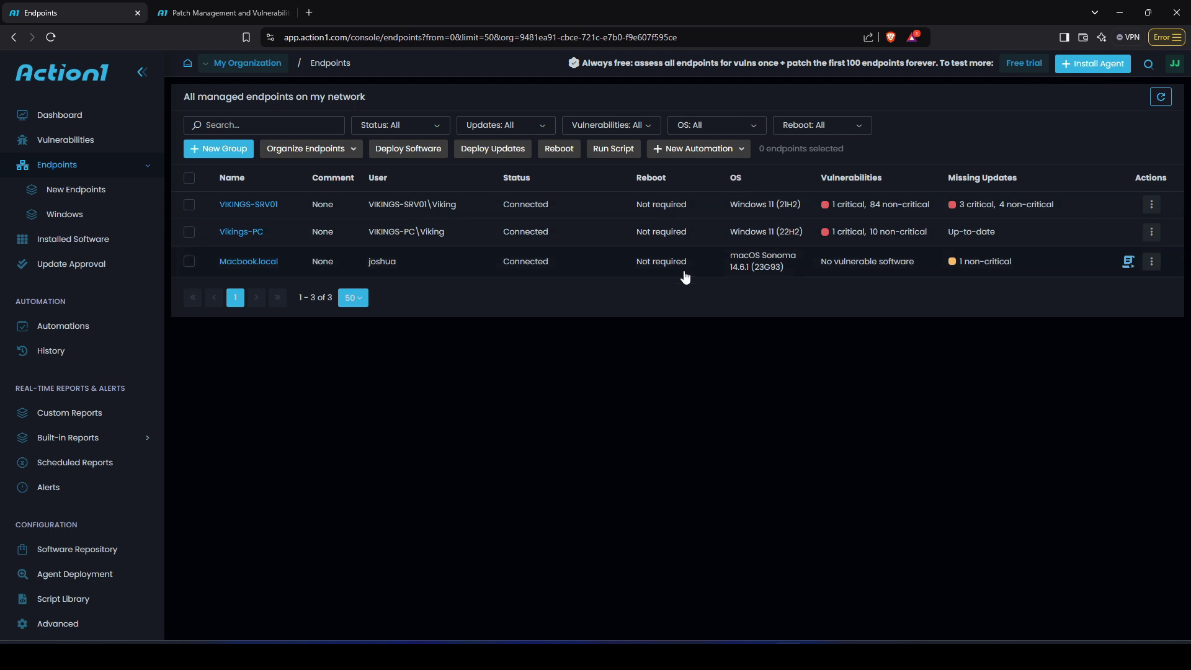
pyautogui.click(848, 206)
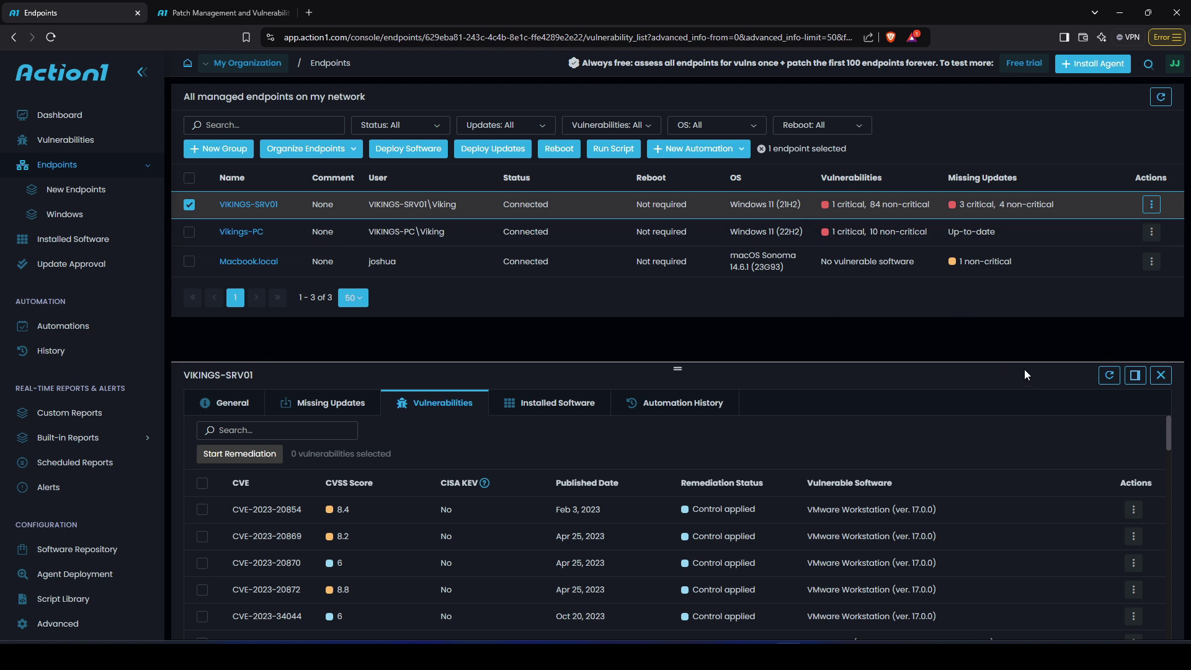
pyautogui.click(1160, 375)
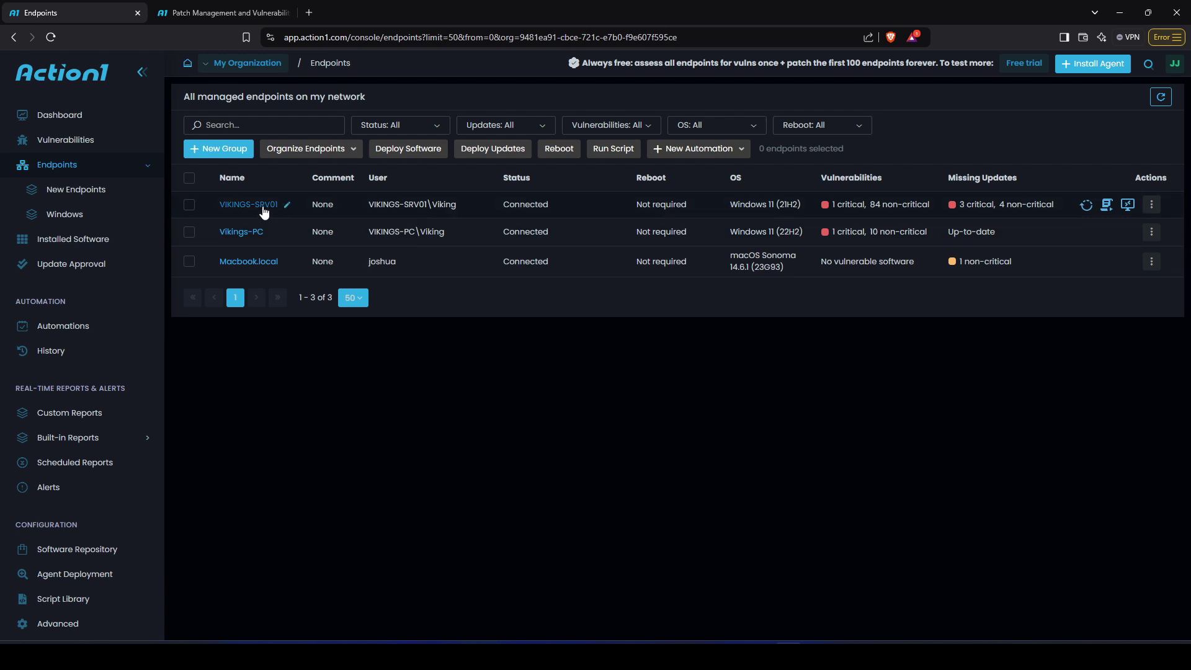
# - Start a remote desktop session to VIKINGS-SRV01 and look at its Start menu
pyautogui.click(1127, 206)
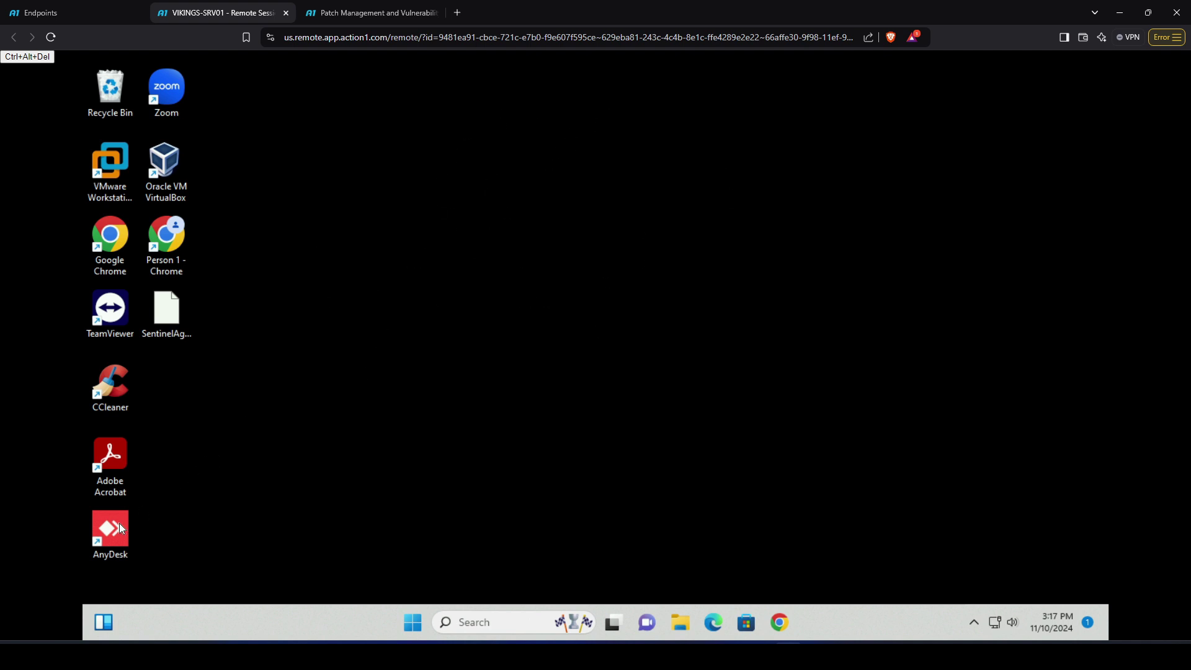
pyautogui.click(412, 623)
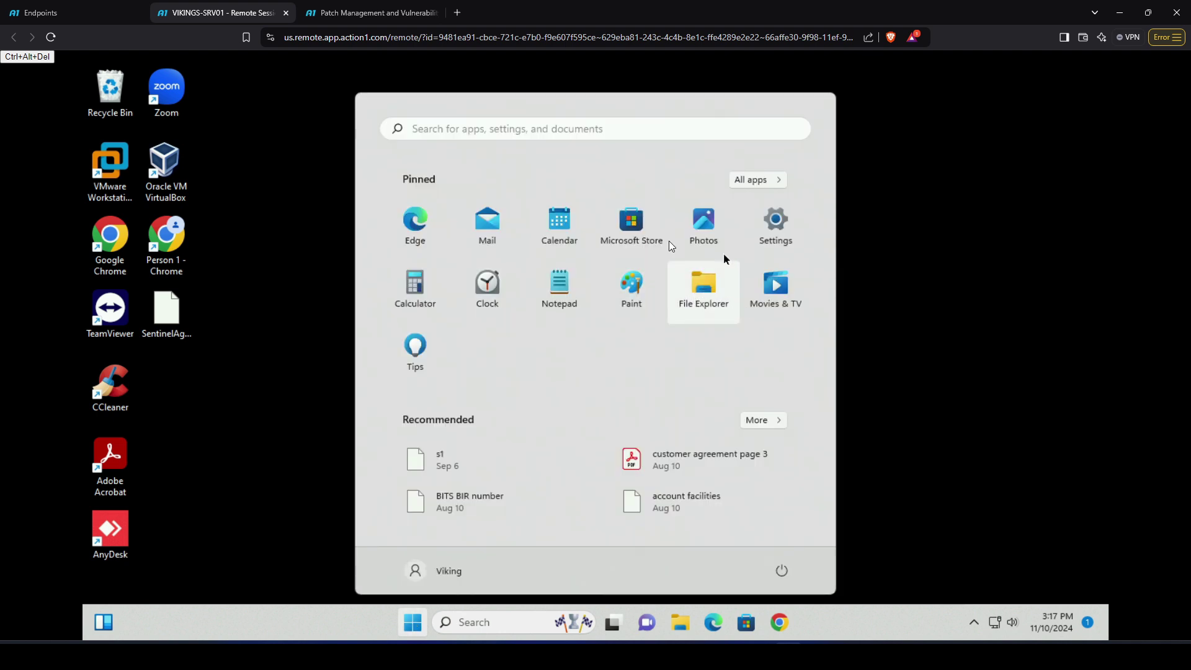
pyautogui.click(297, 155)
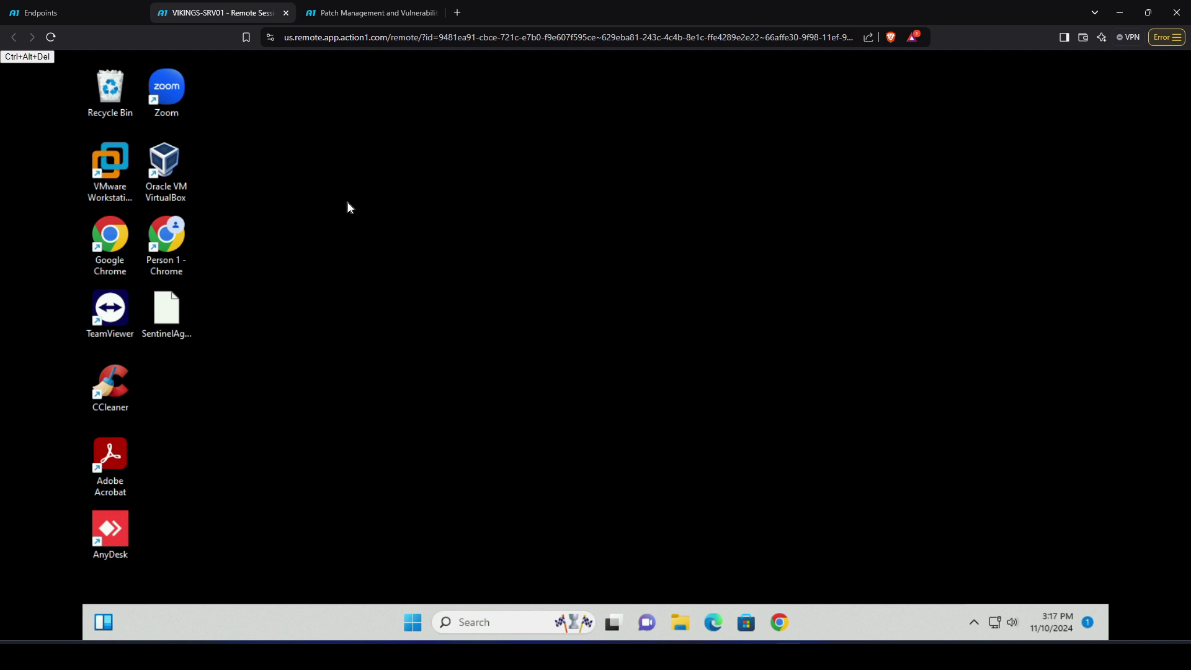
# - Close the VIKINGS-SRV01 remote session and return to the managed endpoints list
pyautogui.click(351, 16)
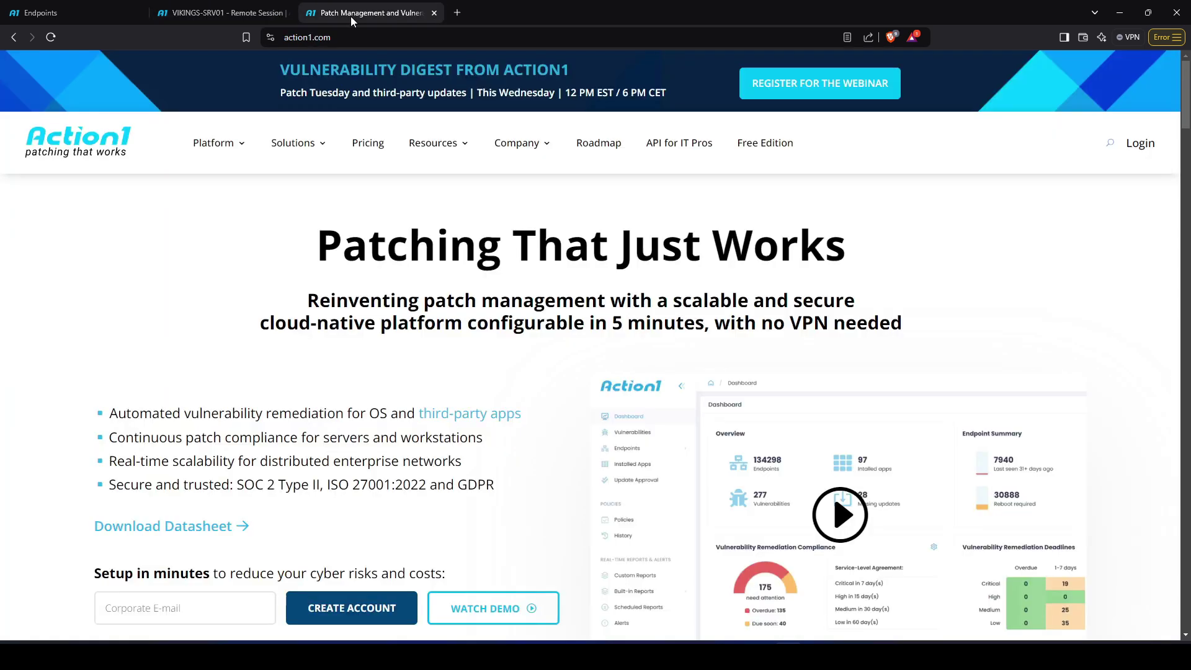
pyautogui.click(286, 12)
pyautogui.click(98, 13)
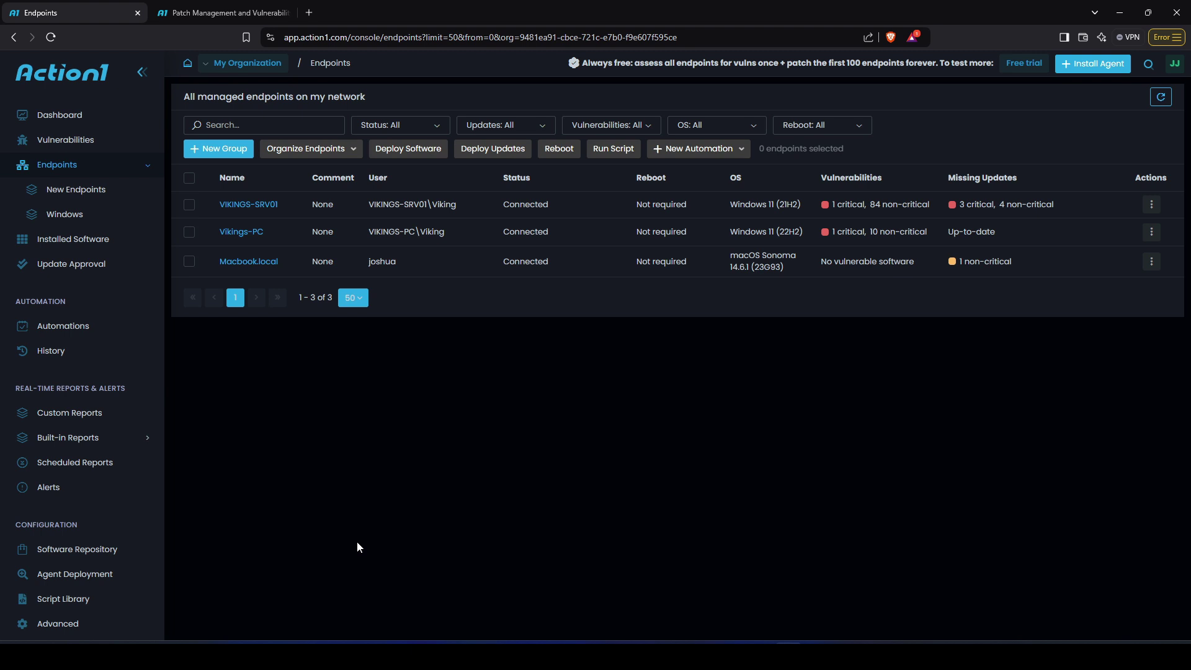
# - Start a software deployment for VIKINGS-SRV01 and add the package Zoom (6.2.49050)
pyautogui.click(1152, 205)
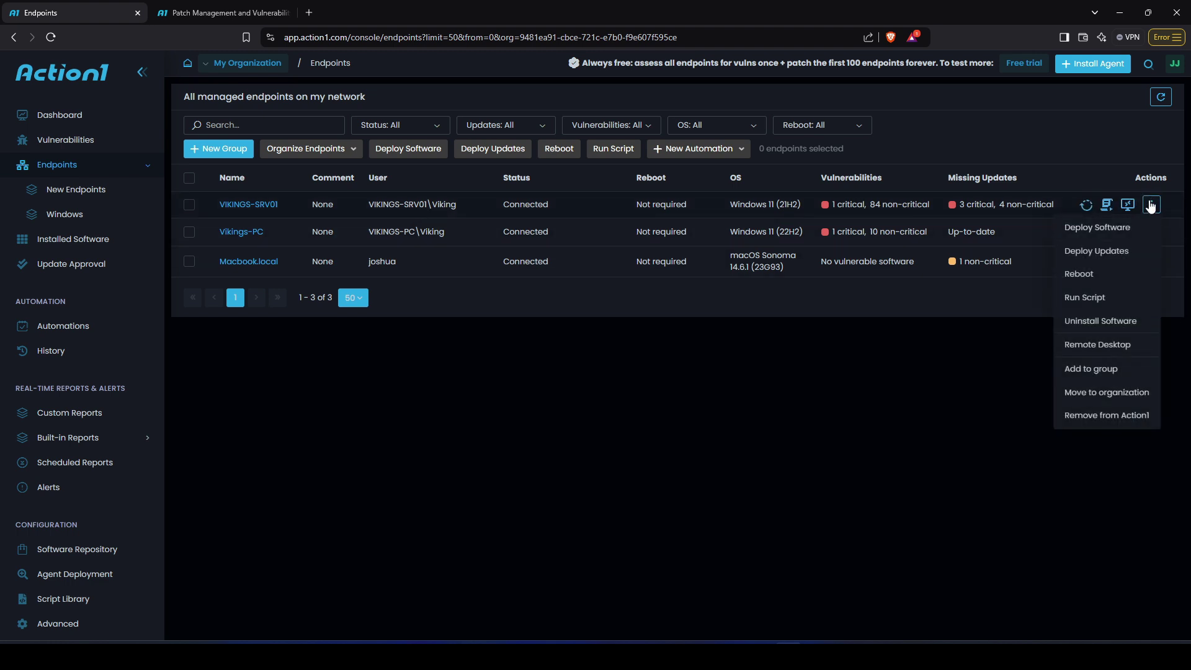
pyautogui.click(1097, 228)
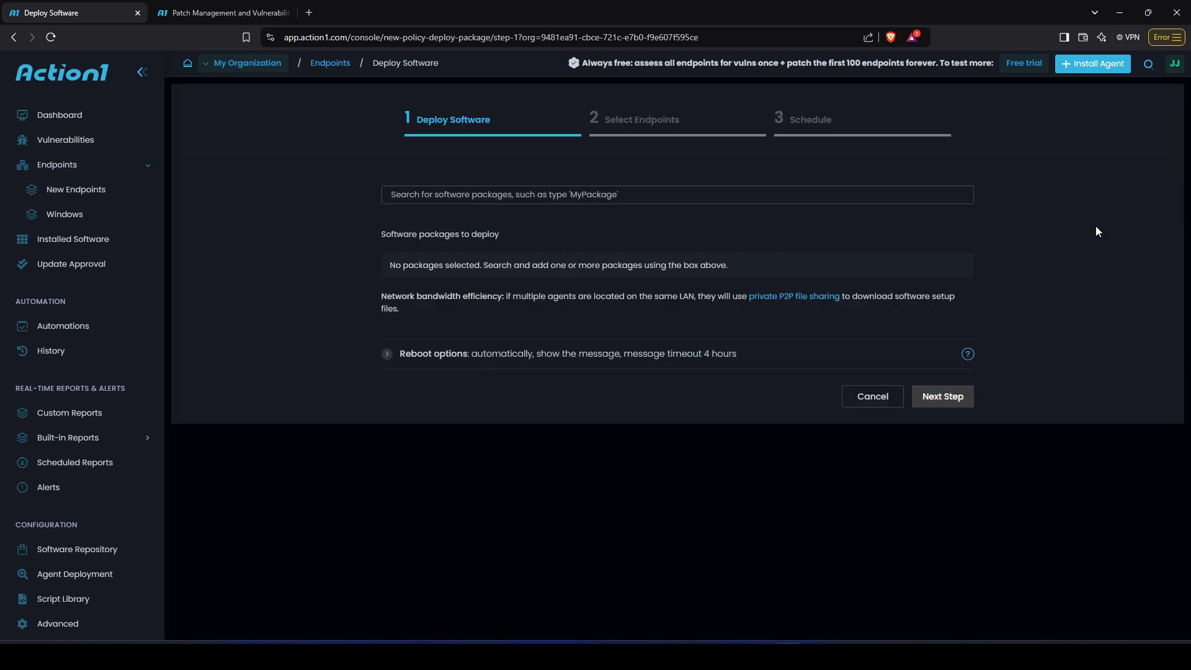
pyautogui.click(475, 197)
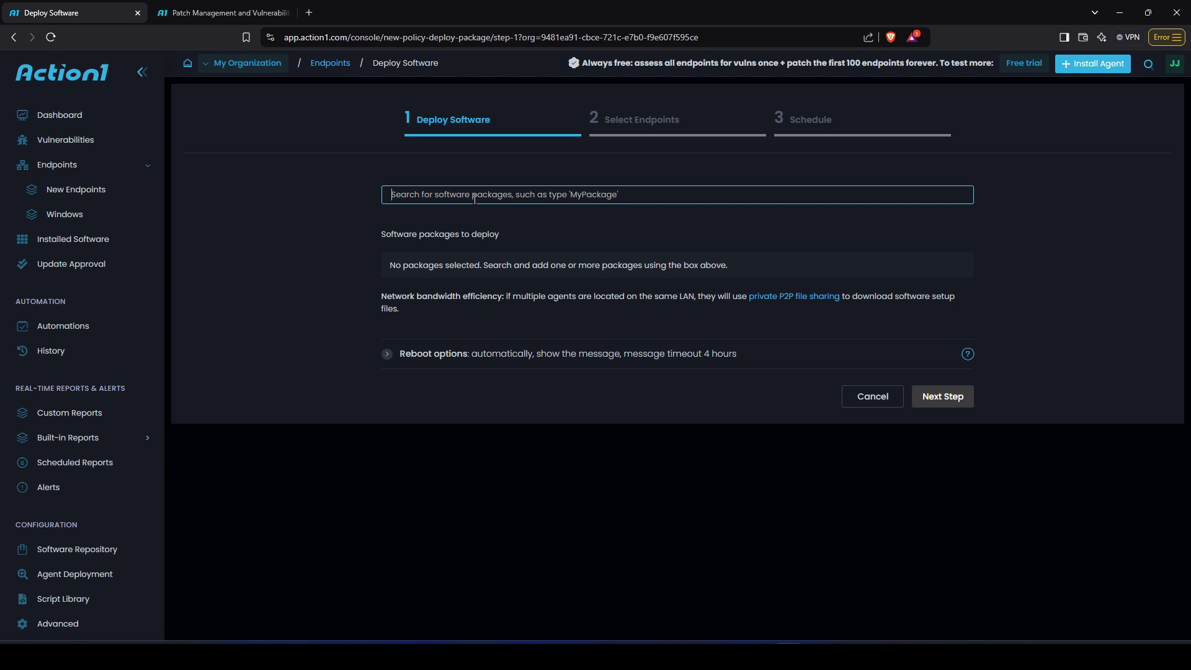
pyautogui.write('zoom')
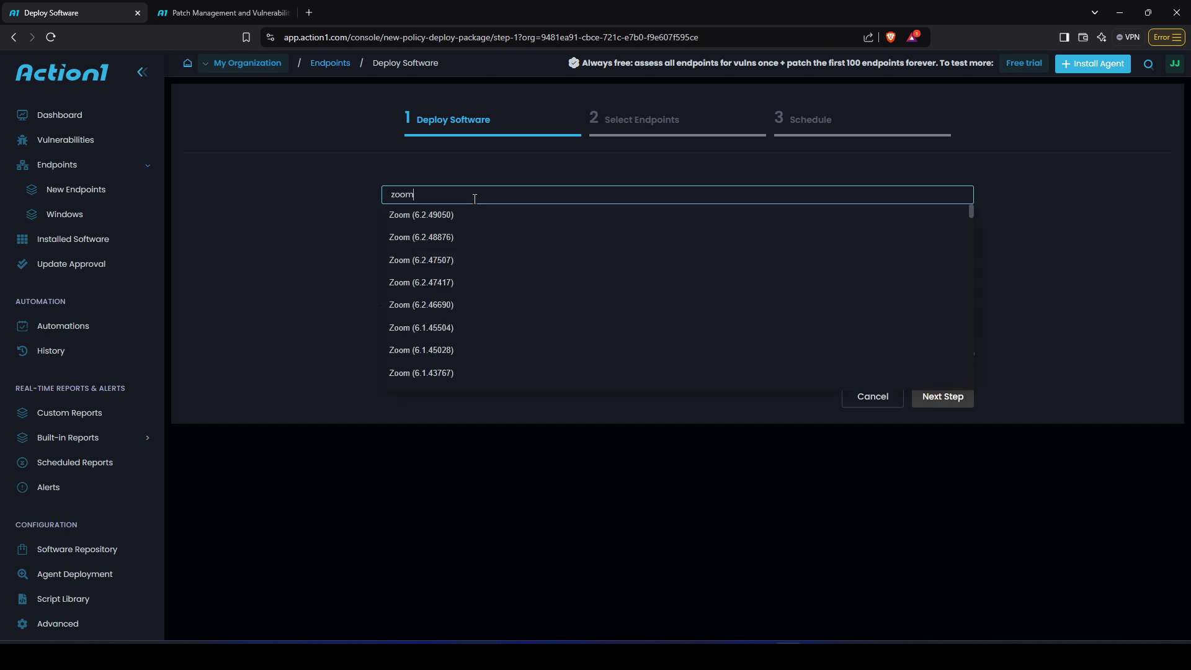
pyautogui.click(424, 217)
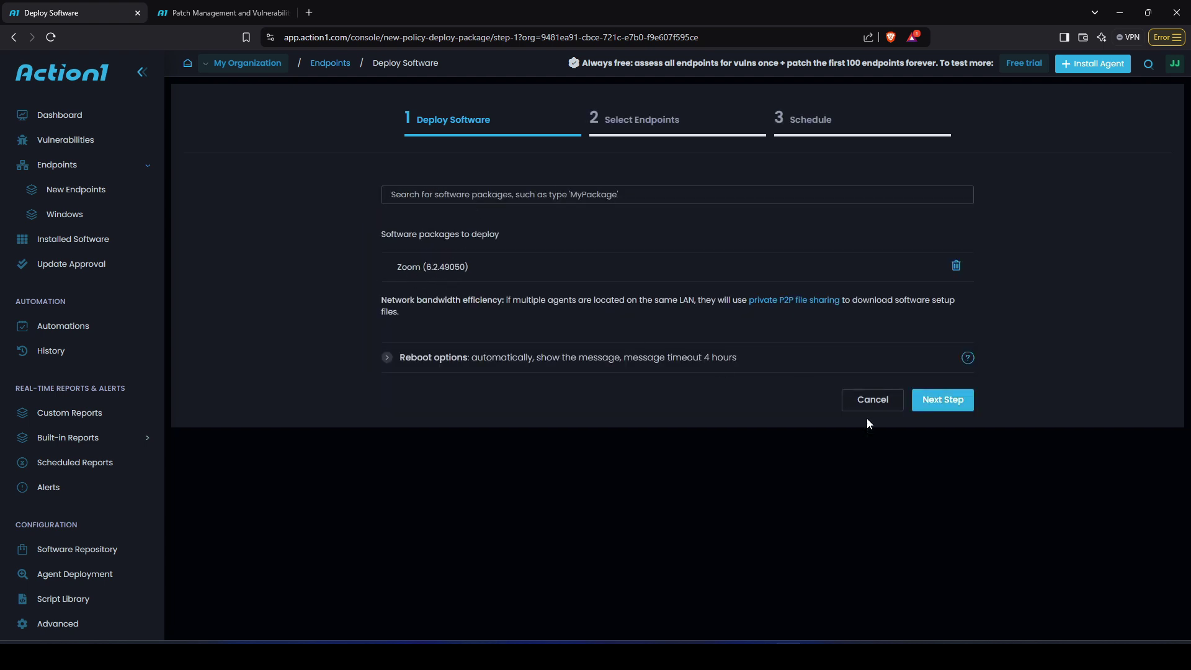
# - Review the target endpoint and schedule options for the Zoom deployment, and return to the managed endpoints list without finishing it
pyautogui.click(950, 404)
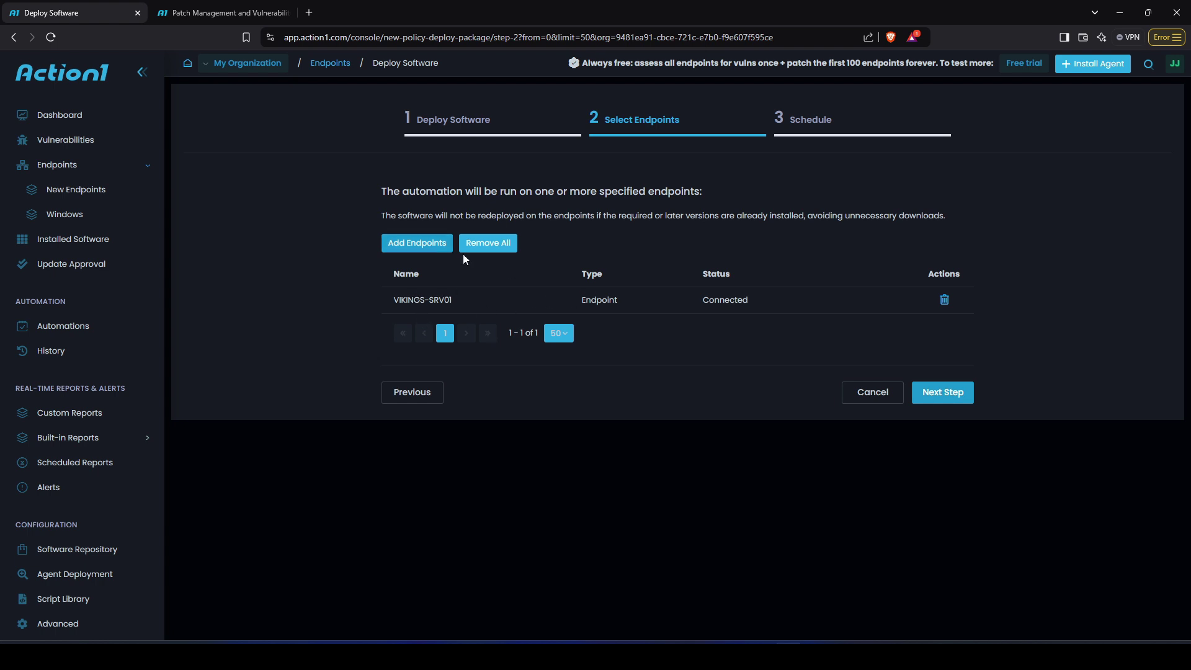
pyautogui.click(943, 397)
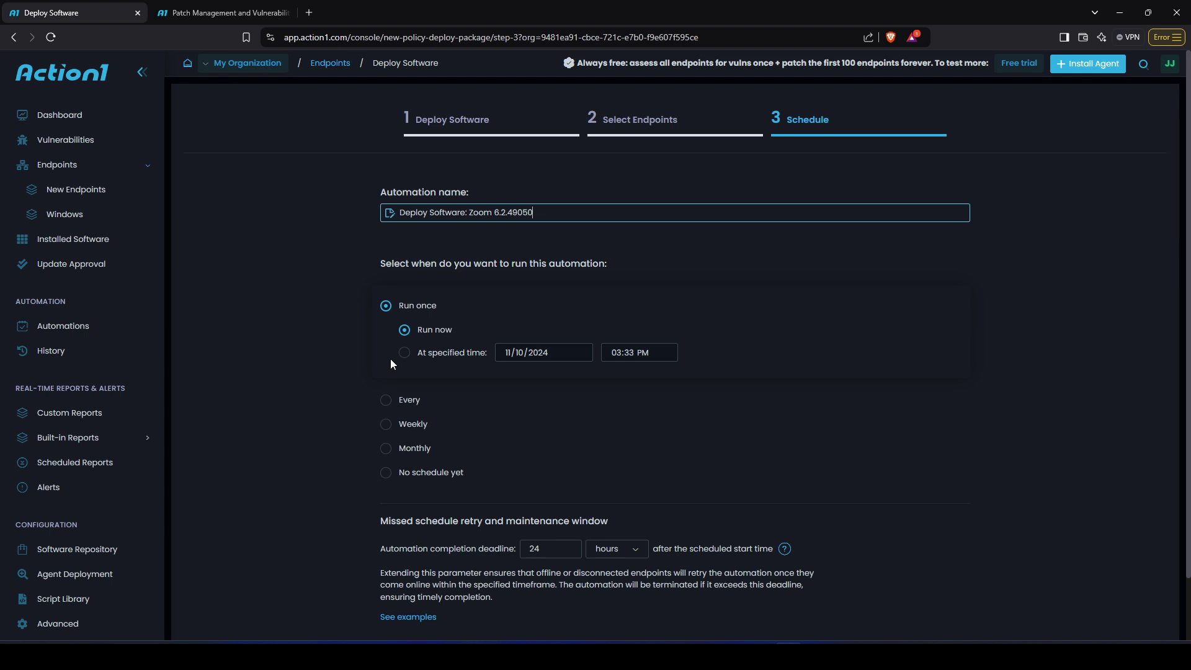
pyautogui.scroll(-1, 390, 359)
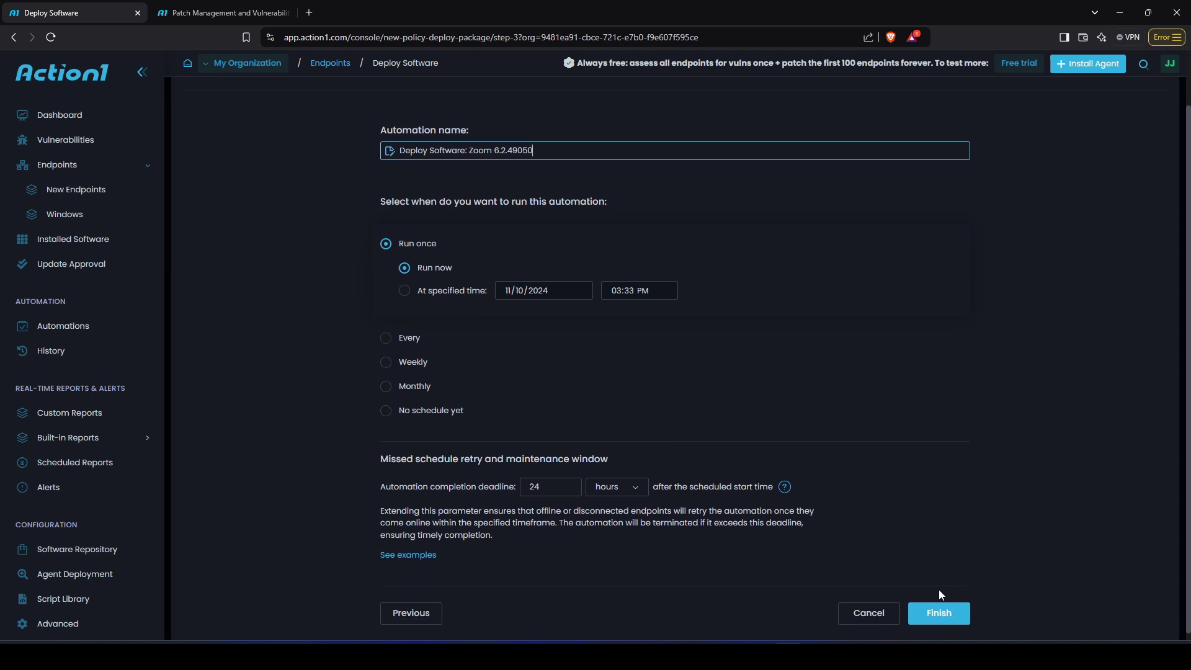
pyautogui.scroll(1, 371, 340)
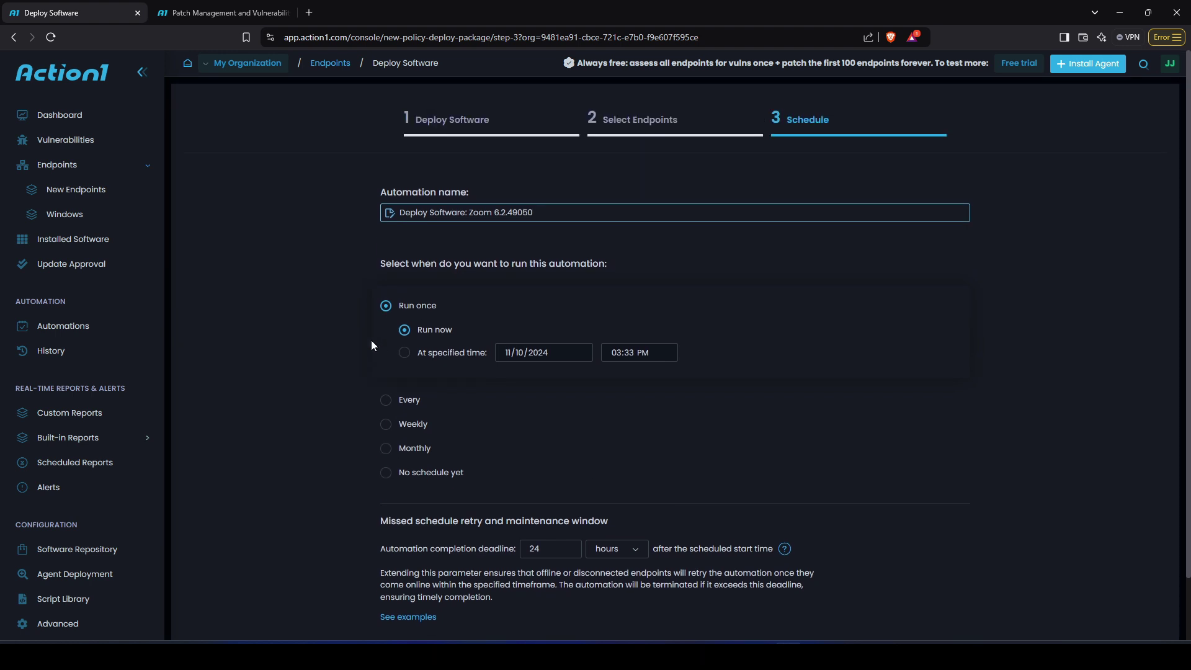
pyautogui.click(69, 187)
pyautogui.click(66, 164)
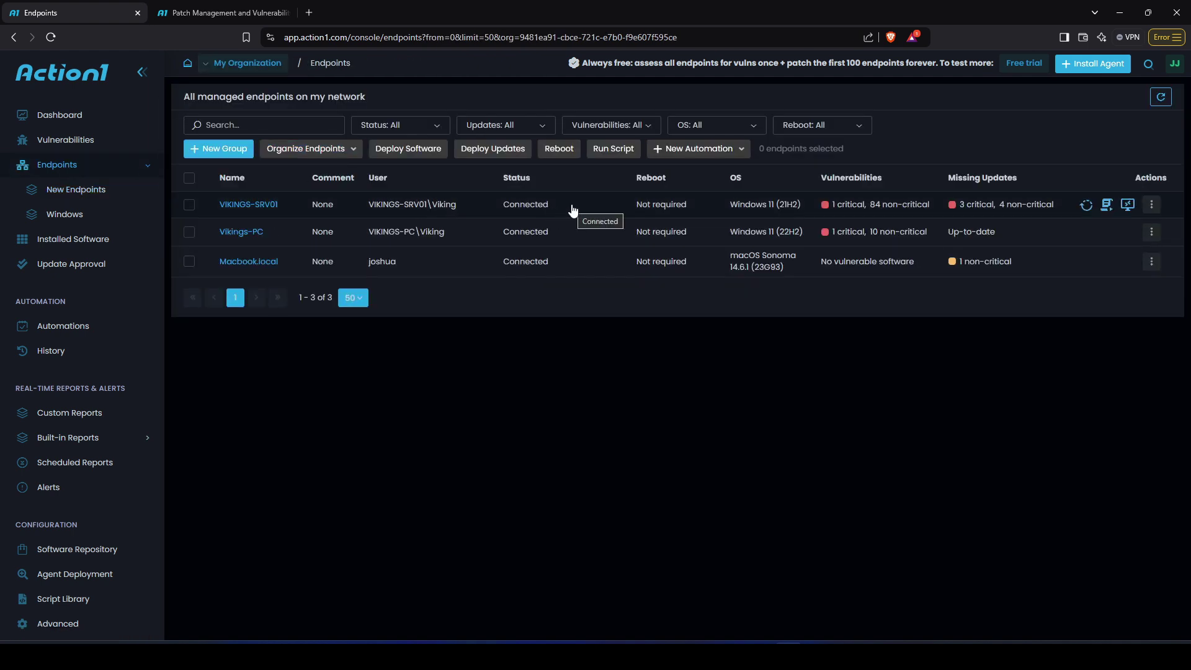
# - Look through the actions available for the endpoints VIKINGS-SRV01 and Macbook.local without running any of them
pyautogui.click(1151, 205)
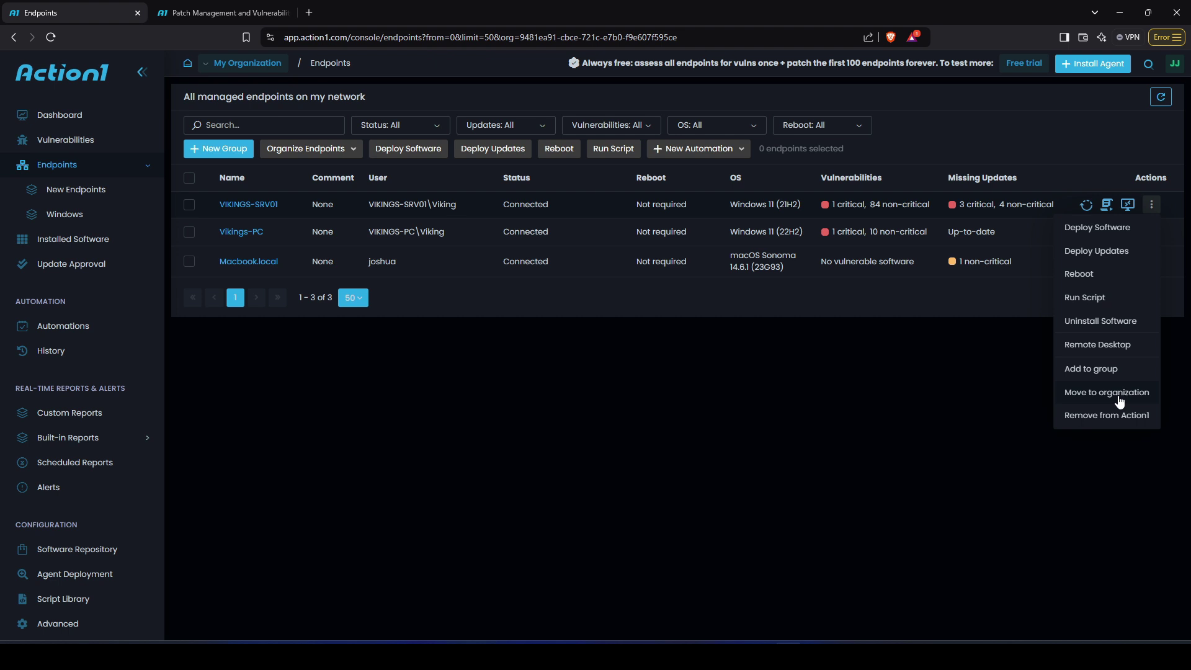
pyautogui.click(1036, 465)
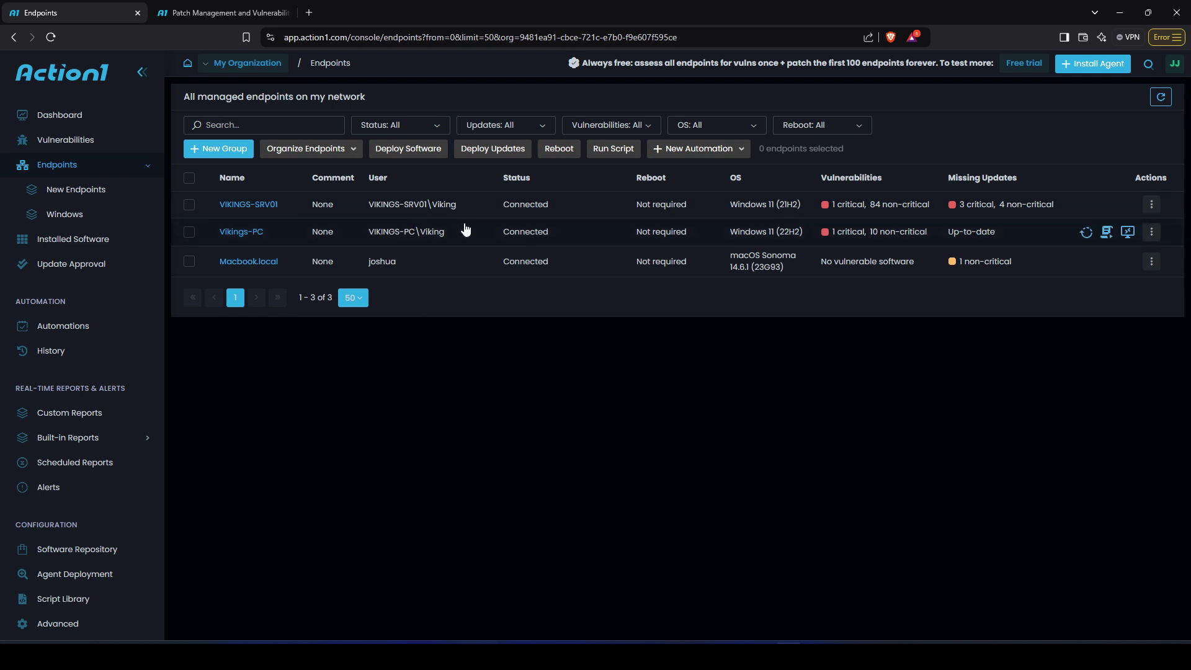
pyautogui.click(1151, 261)
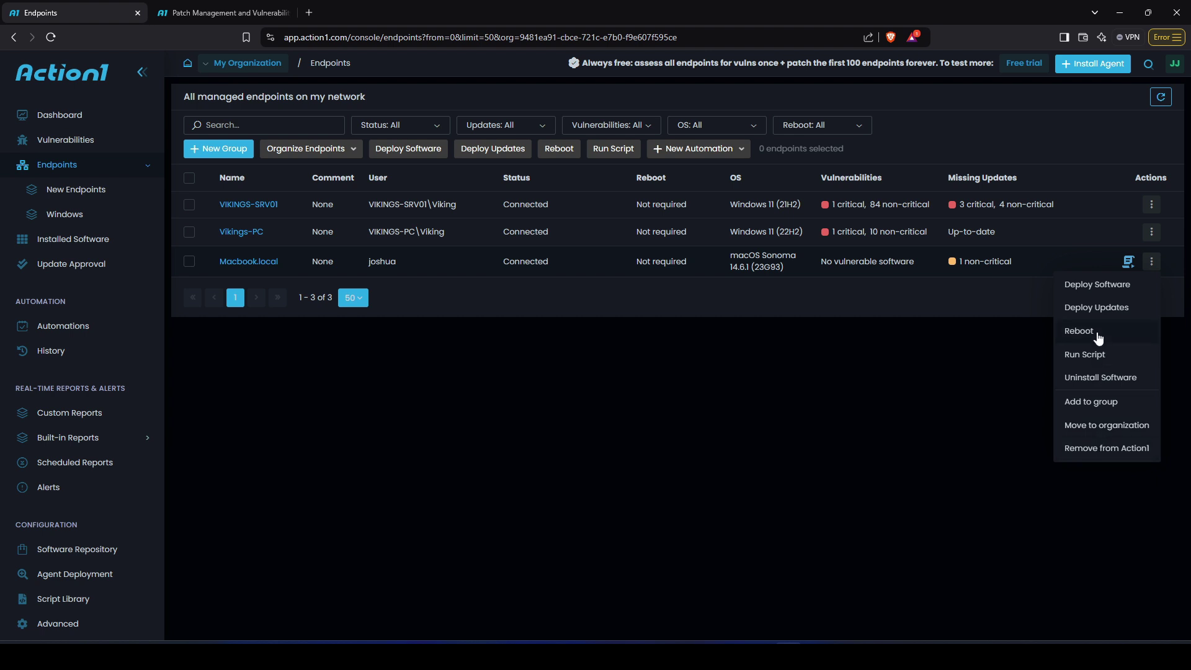
pyautogui.click(1000, 363)
pyautogui.moveTo(1108, 210)
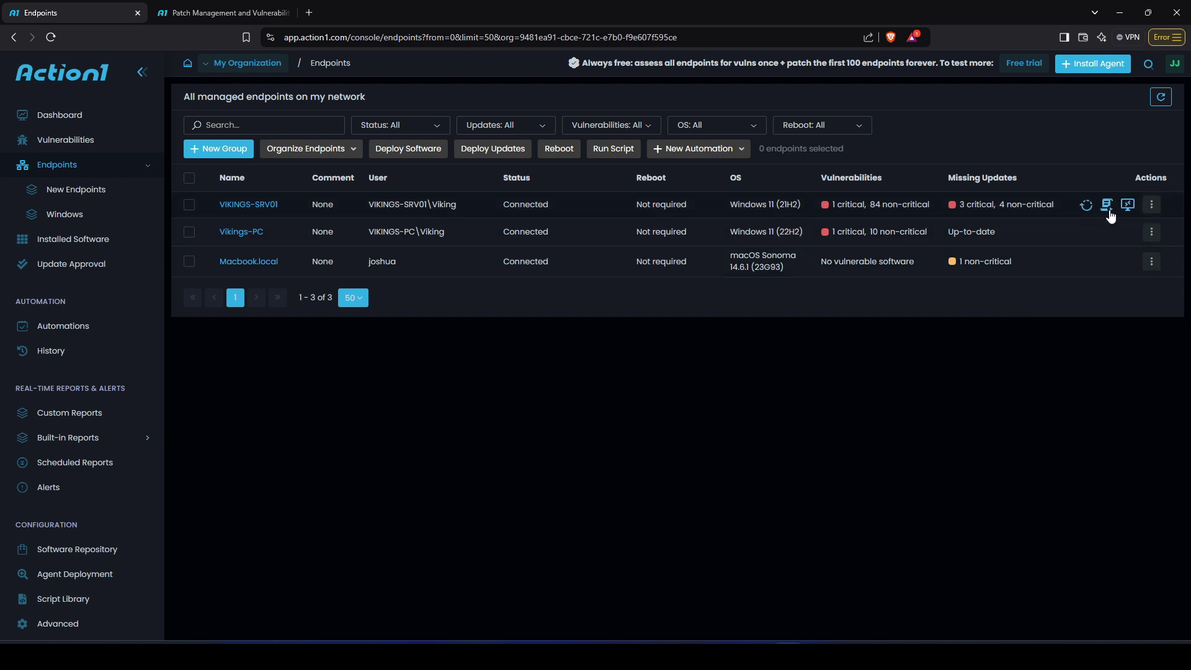
pyautogui.moveTo(1110, 235)
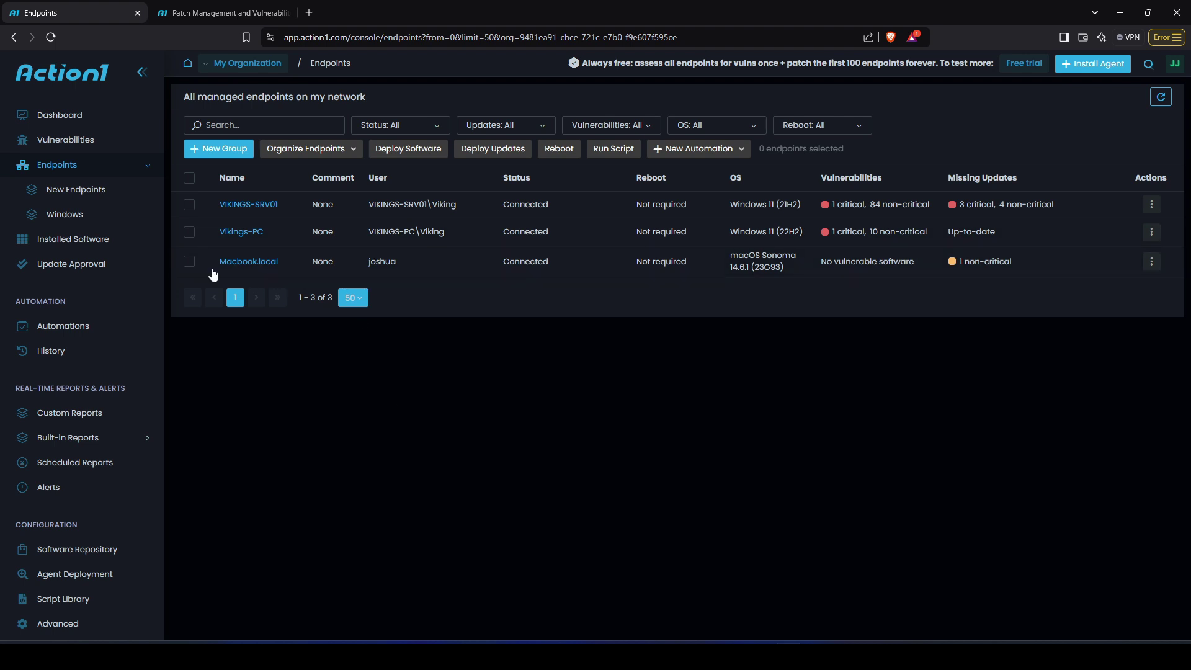
# - Start a new endpoint group from the managed endpoints list and name it Mac
pyautogui.click(96, 165)
pyautogui.click(97, 166)
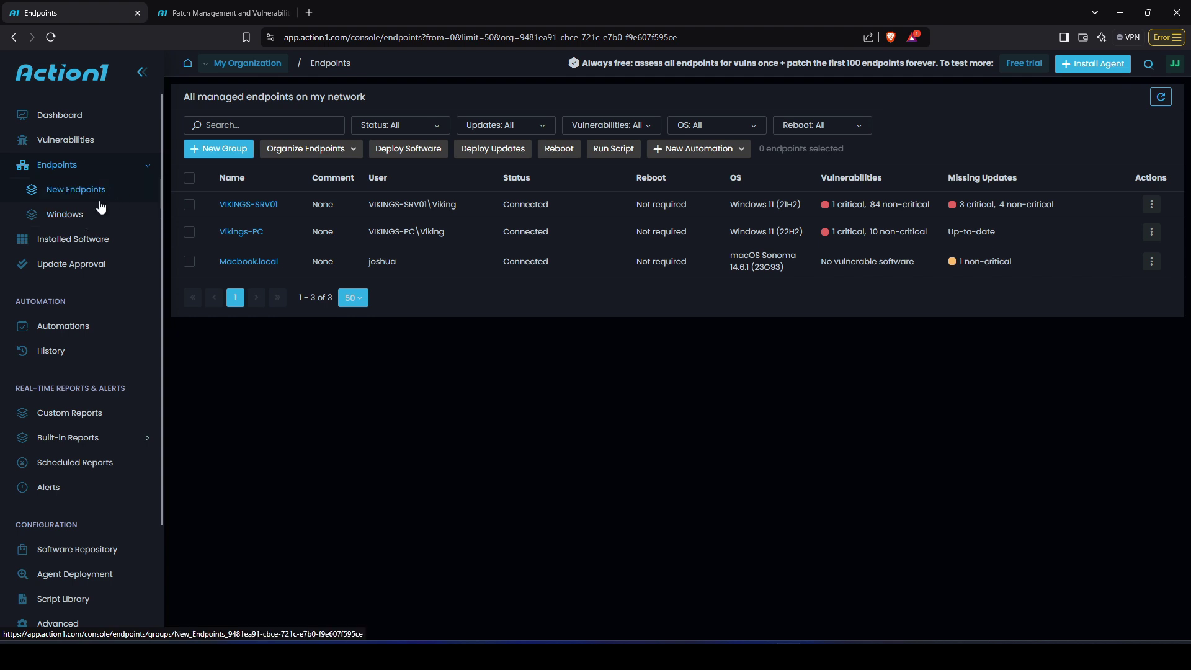
pyautogui.click(215, 151)
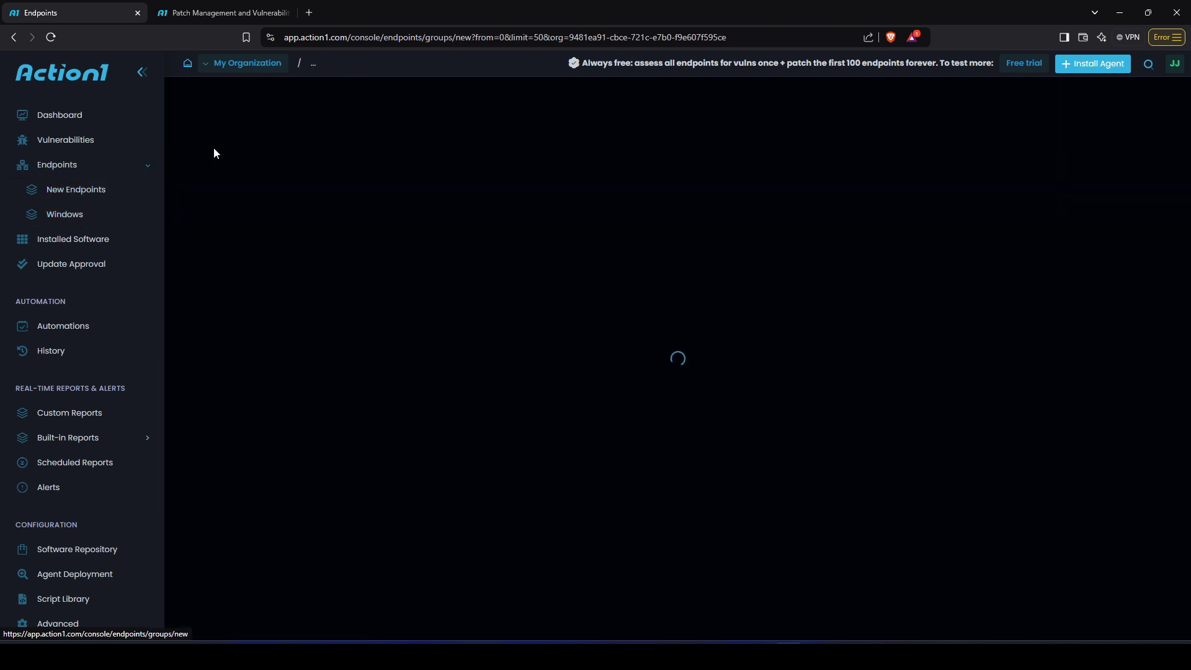
pyautogui.click(477, 145)
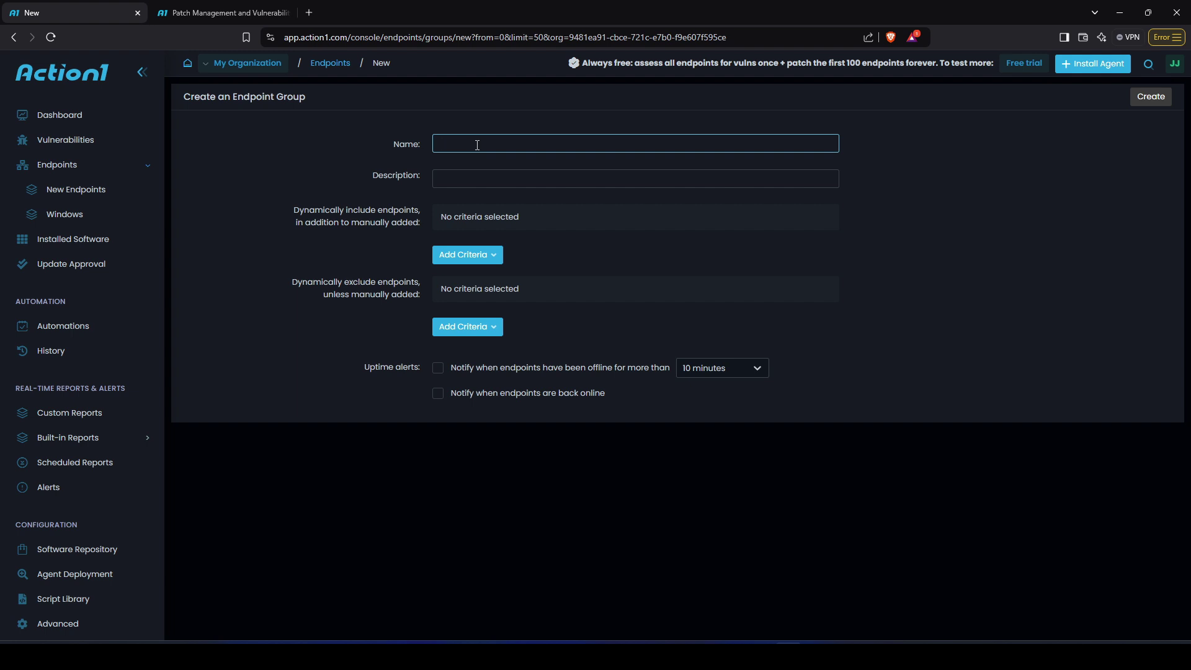
pyautogui.write('Mac')
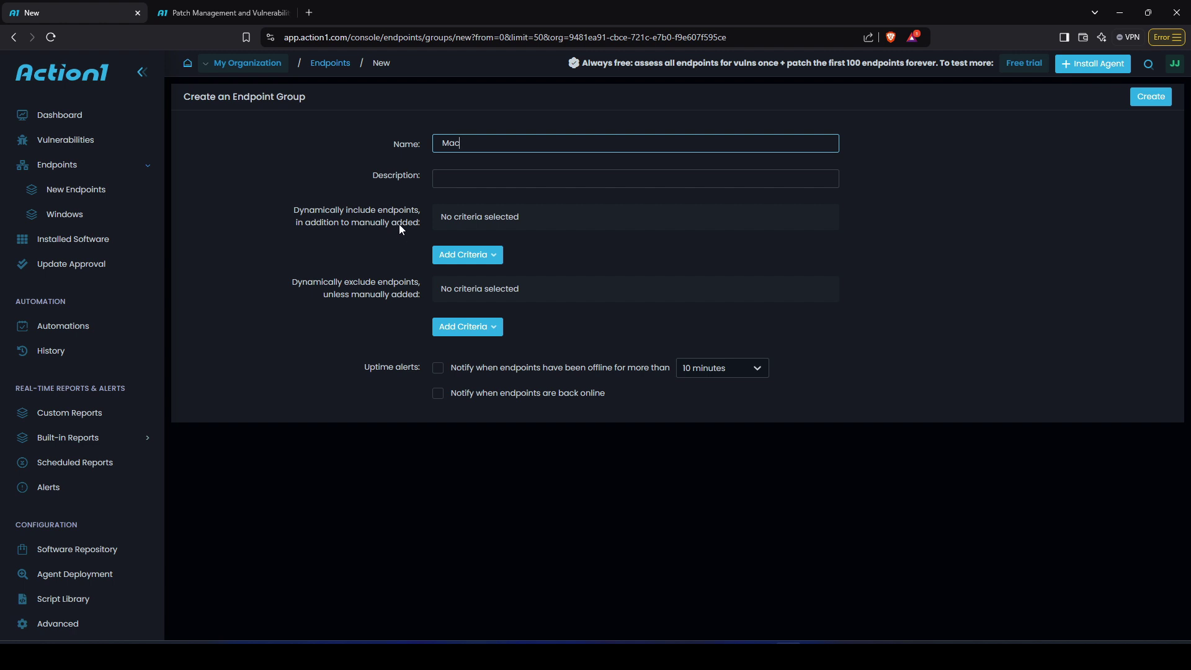
# - Dynamically include endpoints whose Platform is Mac in the new group, and create the group
pyautogui.click(479, 259)
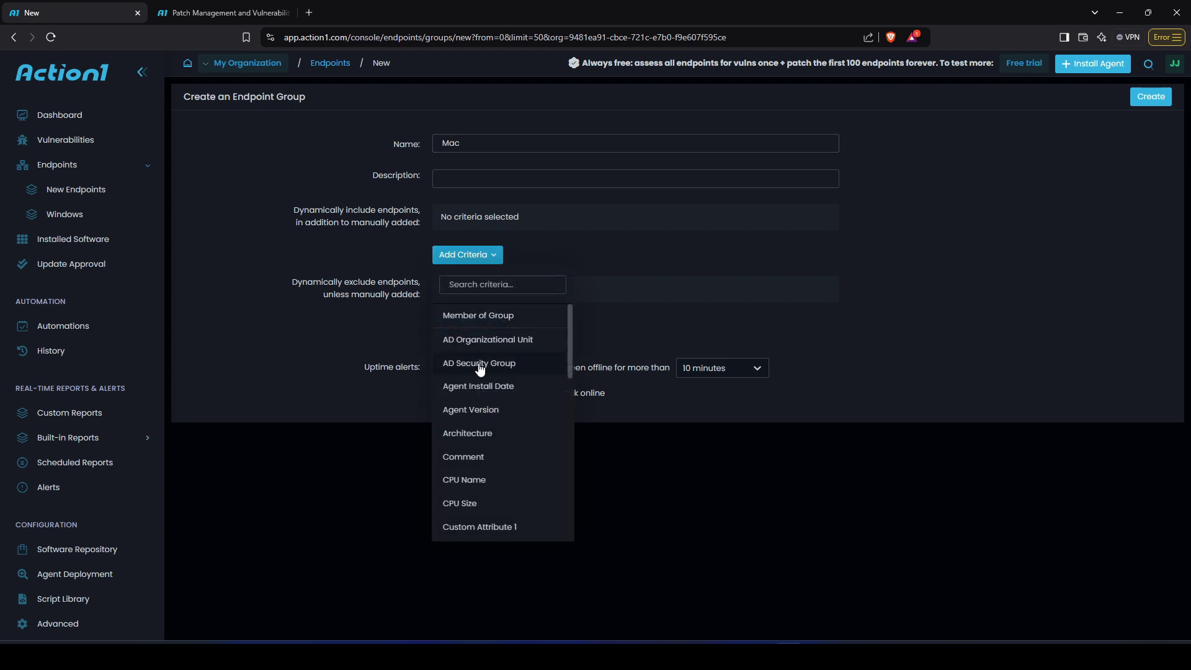
pyautogui.scroll(-3, 480, 369)
pyautogui.scroll(-5, 479, 369)
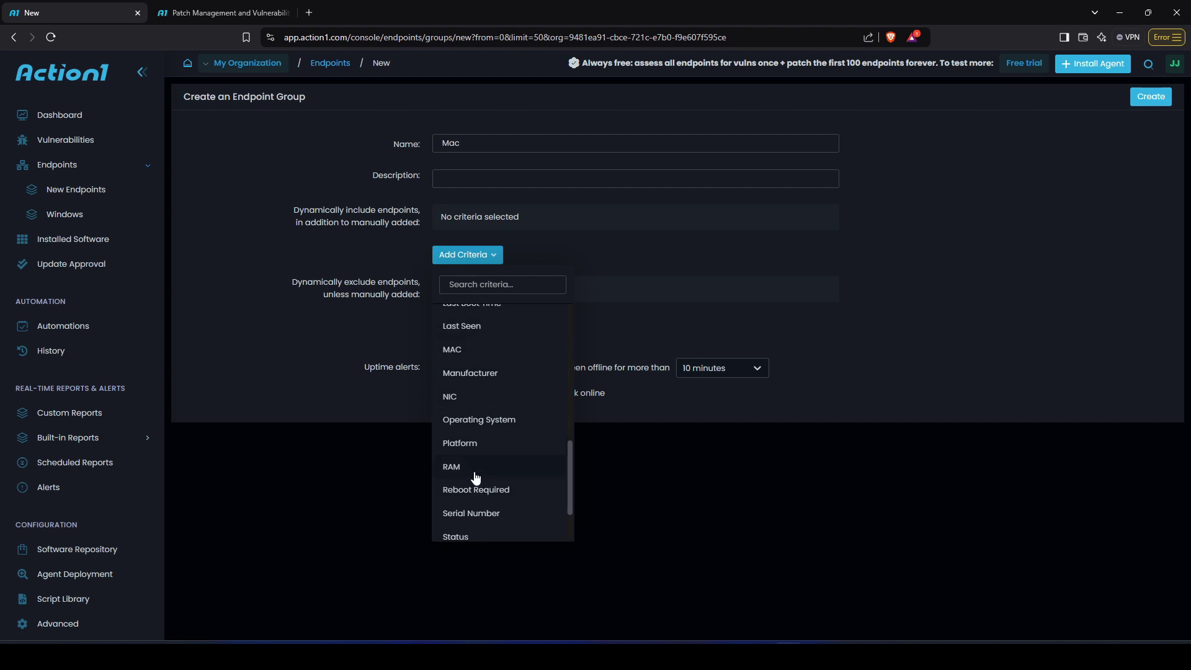
pyautogui.click(472, 448)
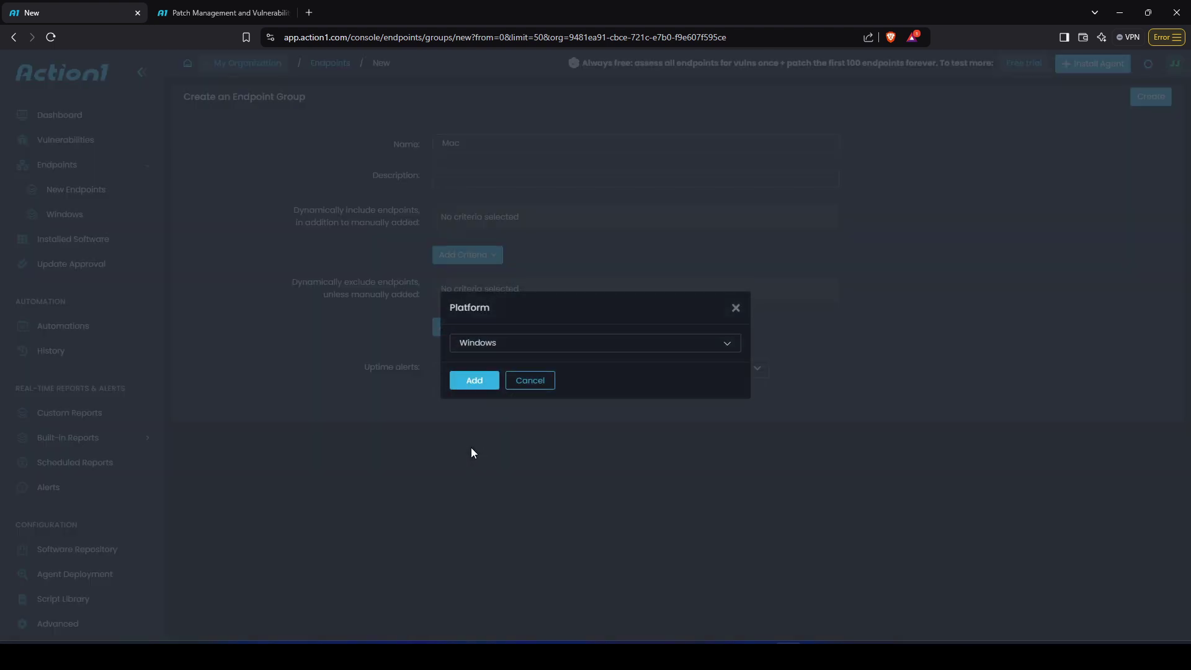
pyautogui.click(526, 346)
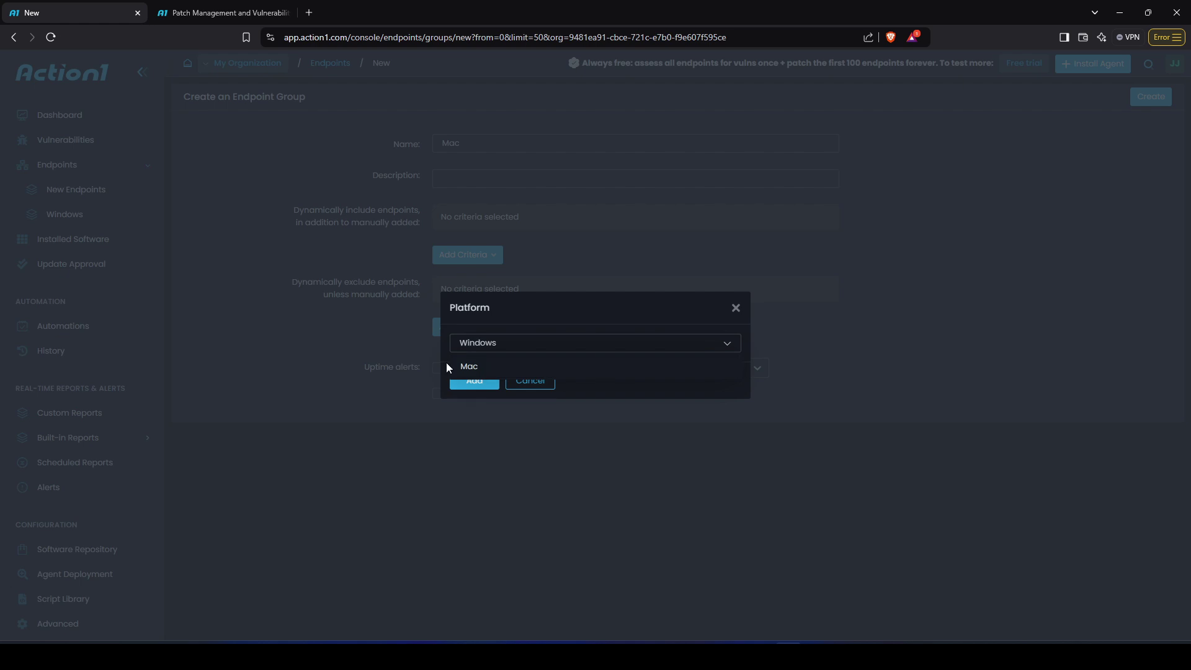
pyautogui.click(469, 366)
pyautogui.click(474, 380)
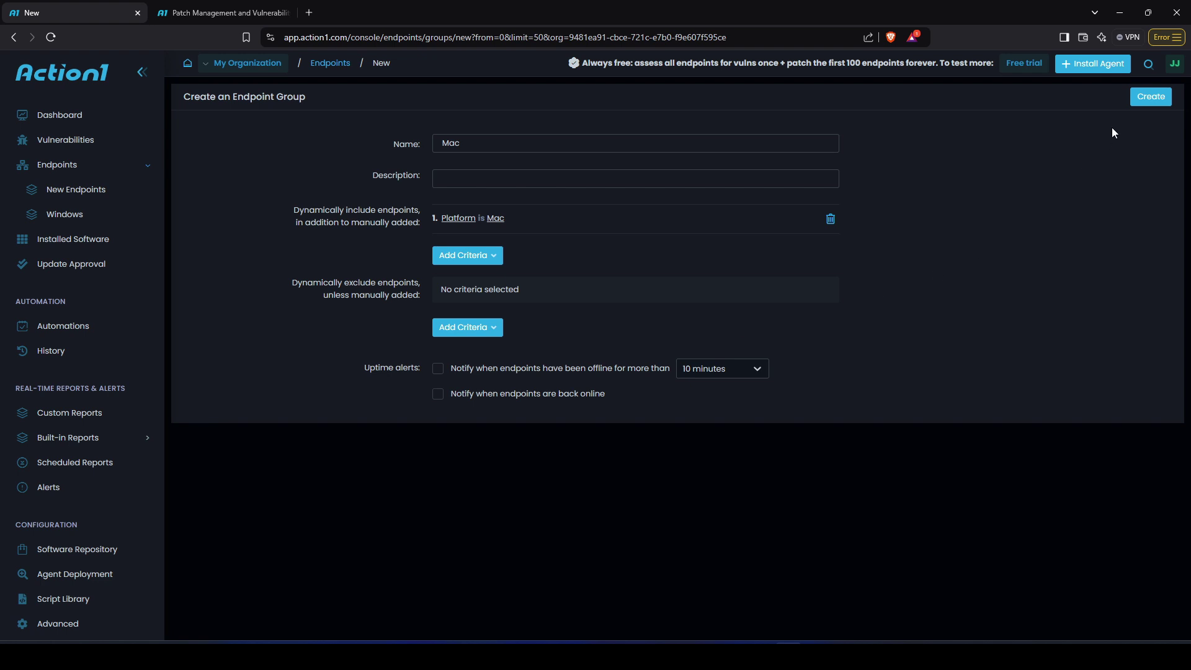
pyautogui.click(1150, 98)
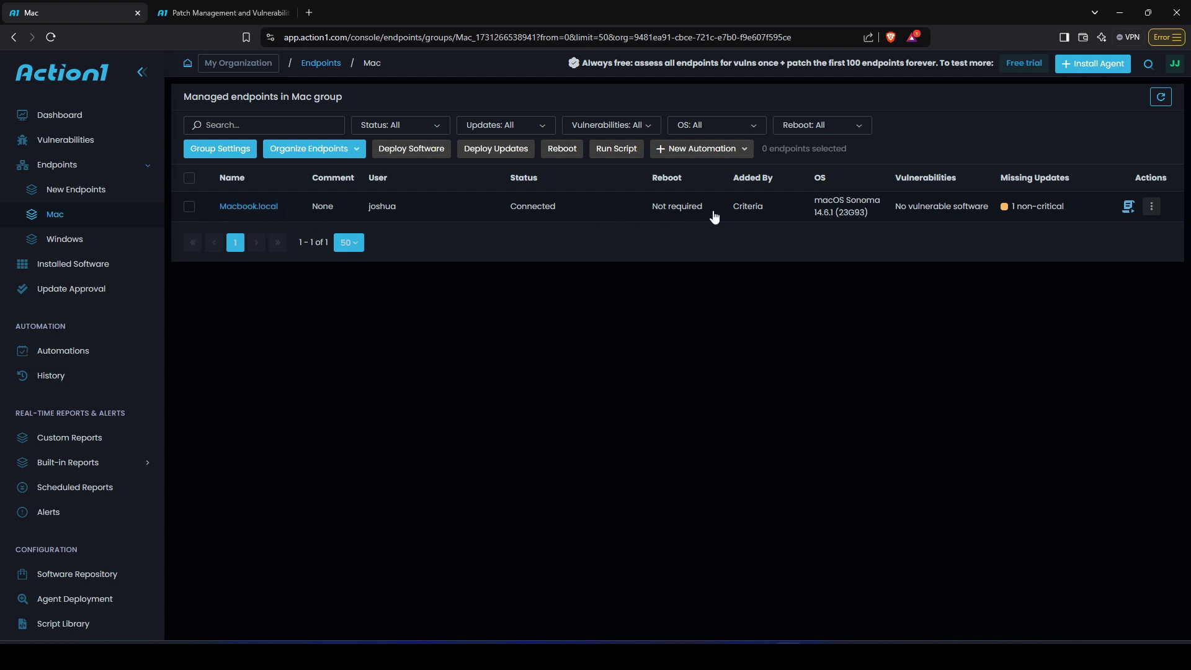
# - In the Windows group's settings, add the dynamic inclusion criterion Platform is Windows and save it
pyautogui.click(52, 244)
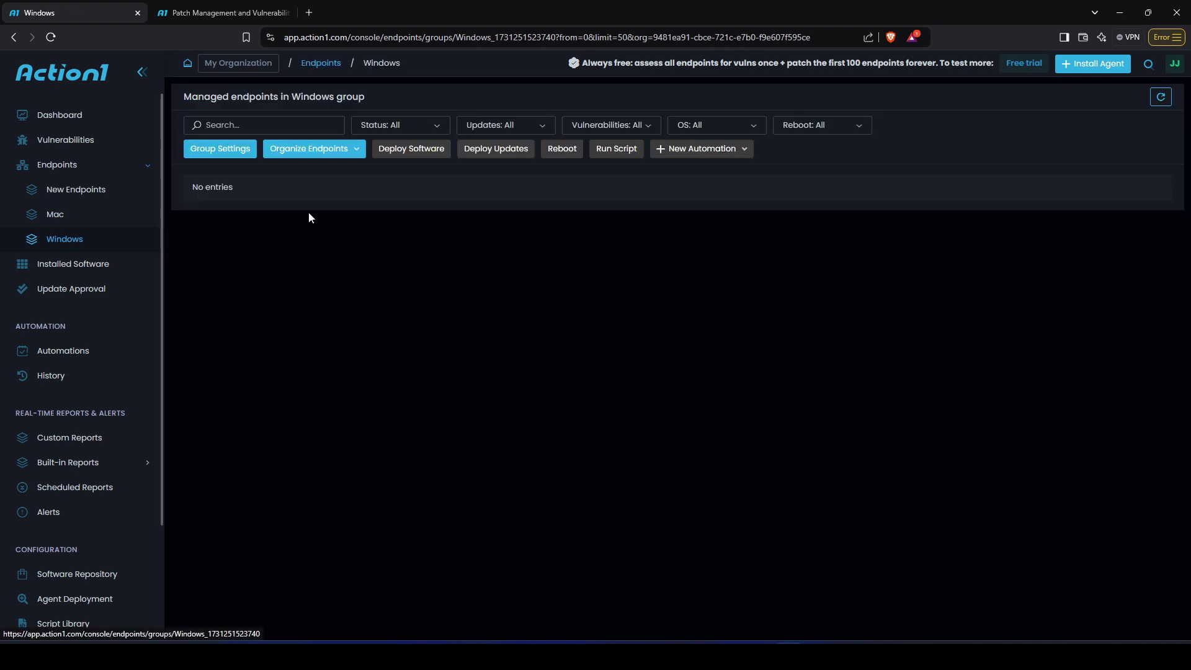
pyautogui.click(236, 153)
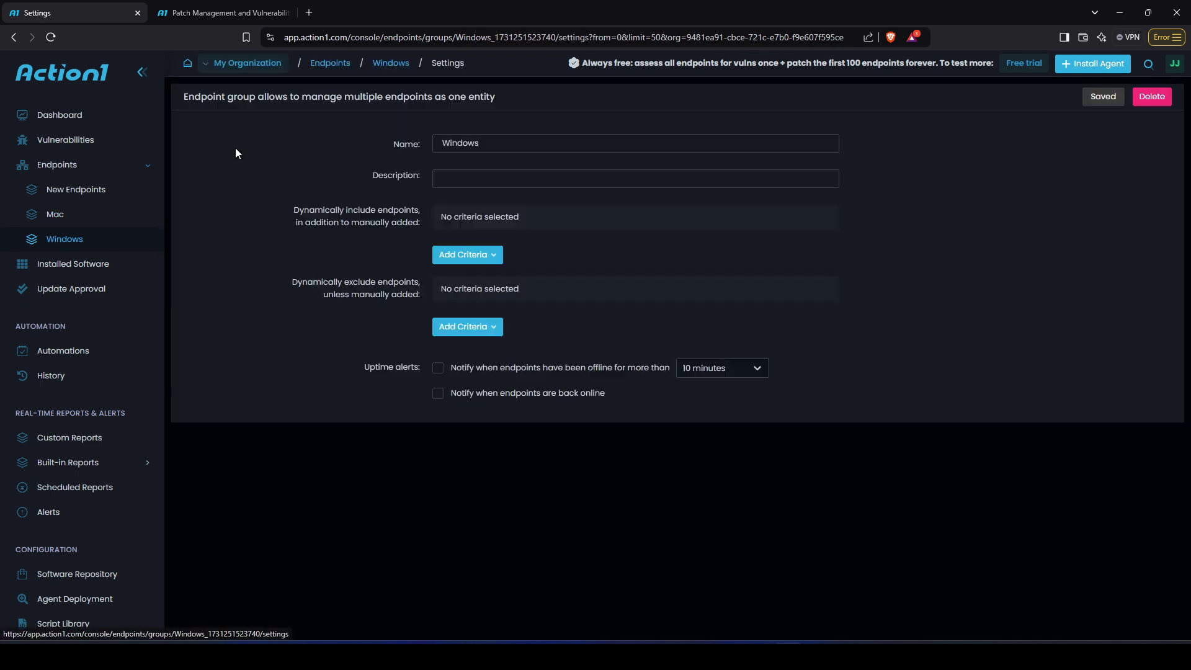
pyautogui.click(490, 258)
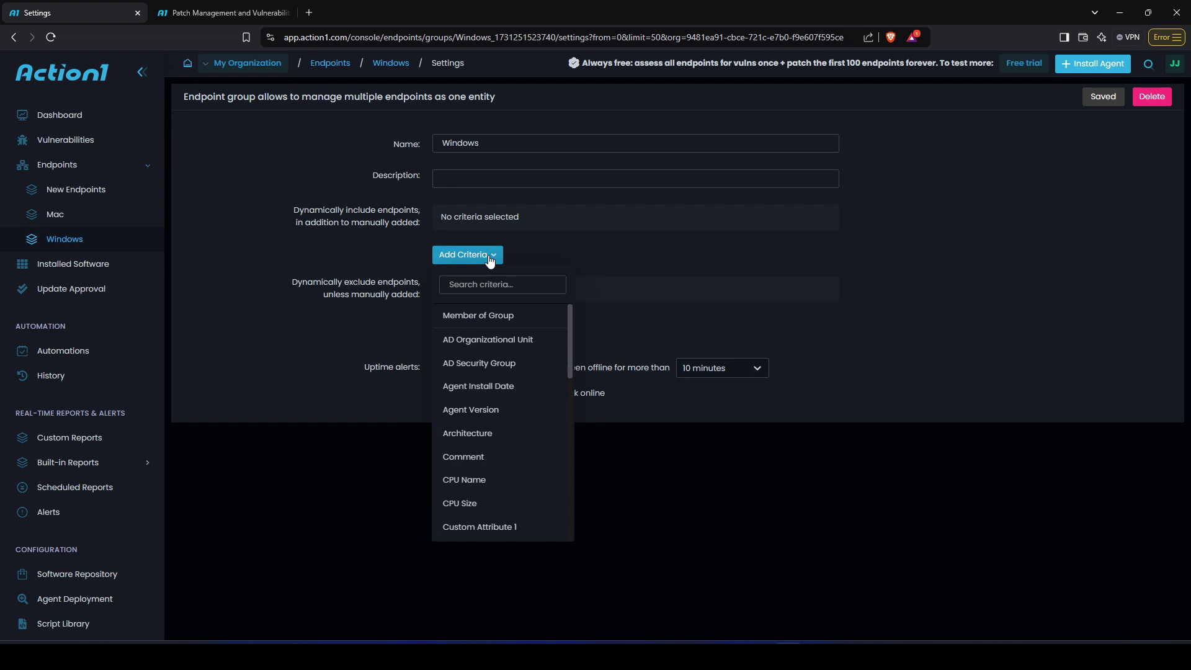
pyautogui.scroll(-4, 483, 406)
pyautogui.scroll(-3, 483, 407)
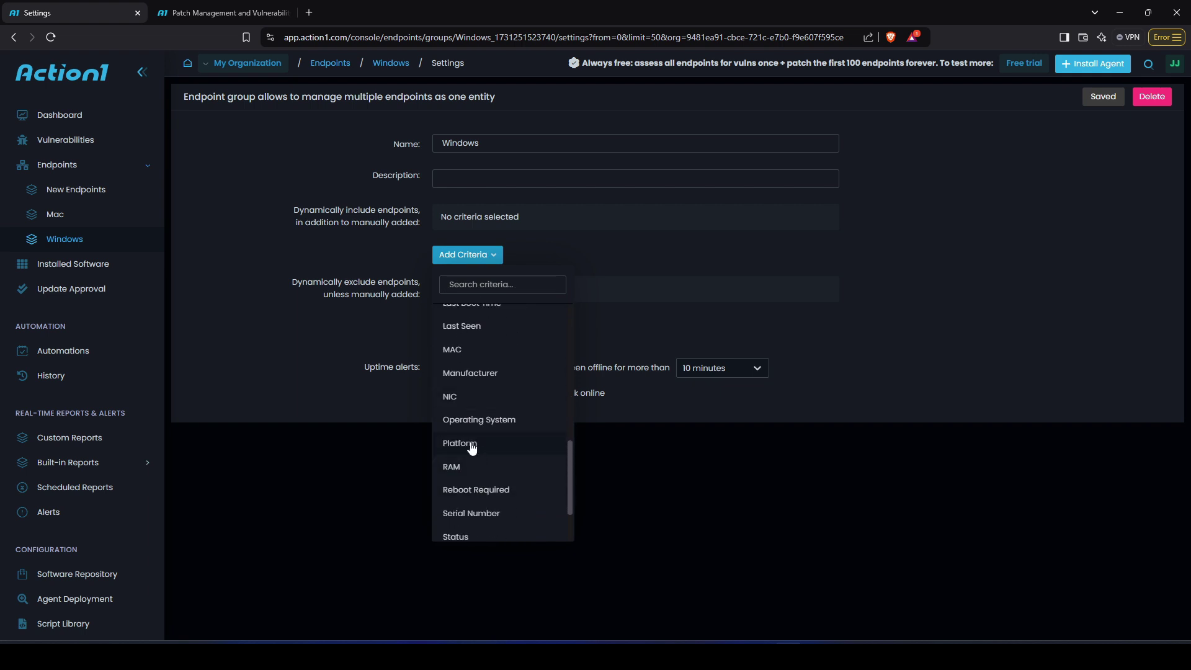
pyautogui.click(470, 443)
pyautogui.click(469, 380)
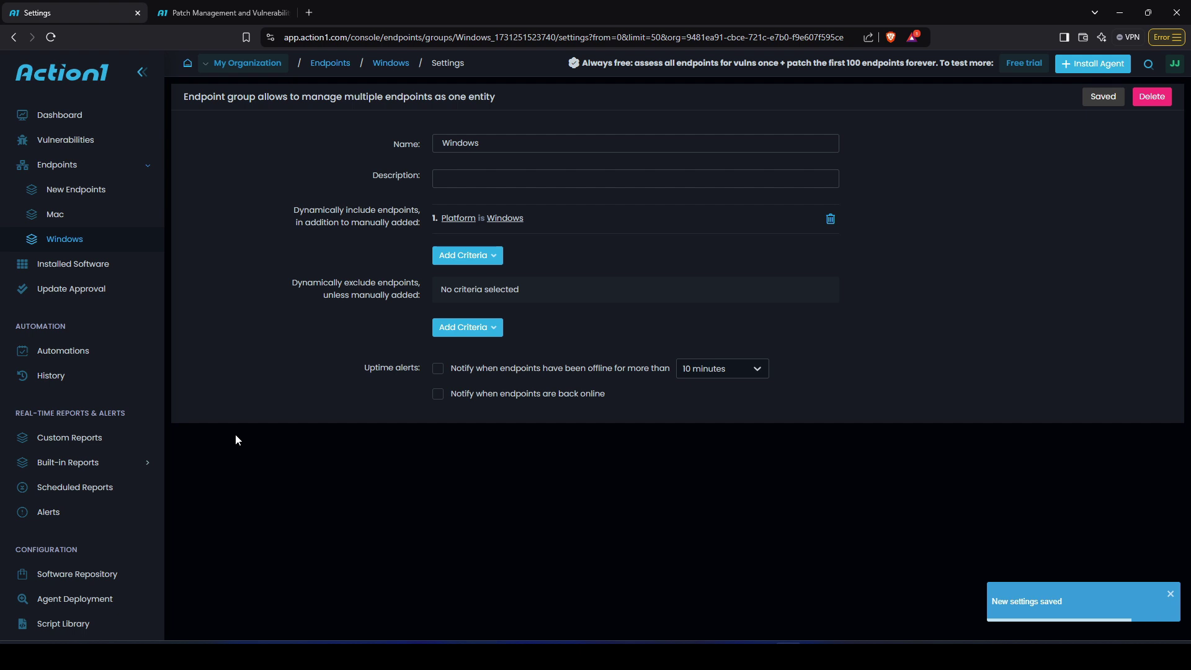
# - Check which endpoints belong to the Windows and Mac groups by switching between the two
pyautogui.click(54, 241)
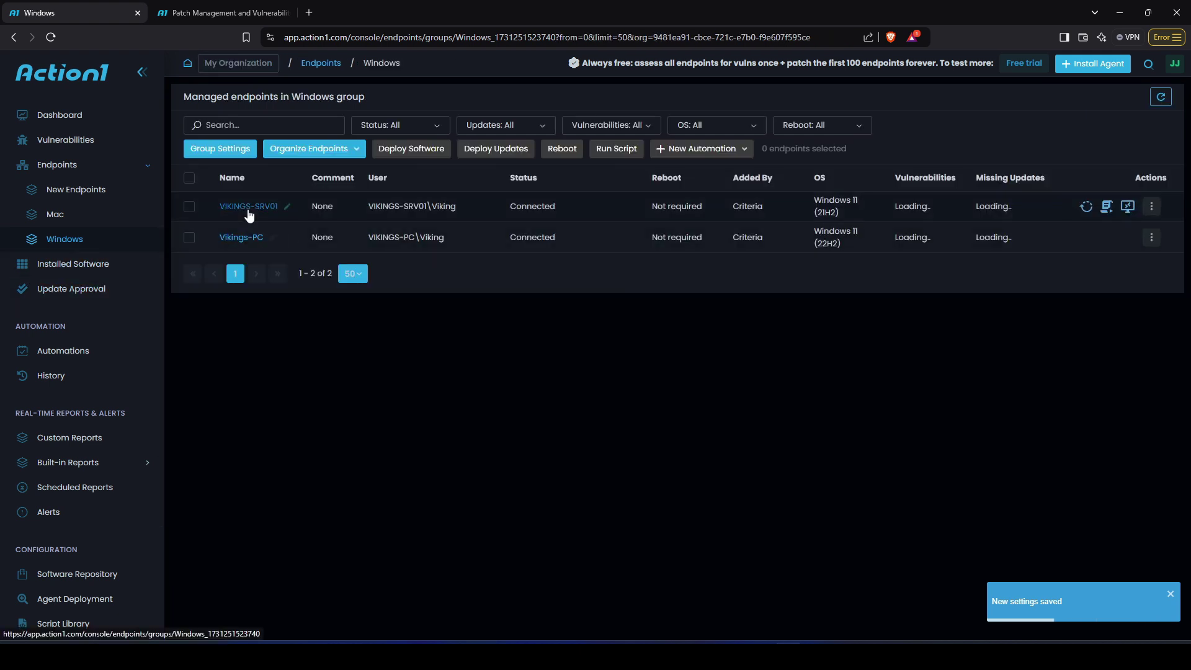
pyautogui.click(93, 222)
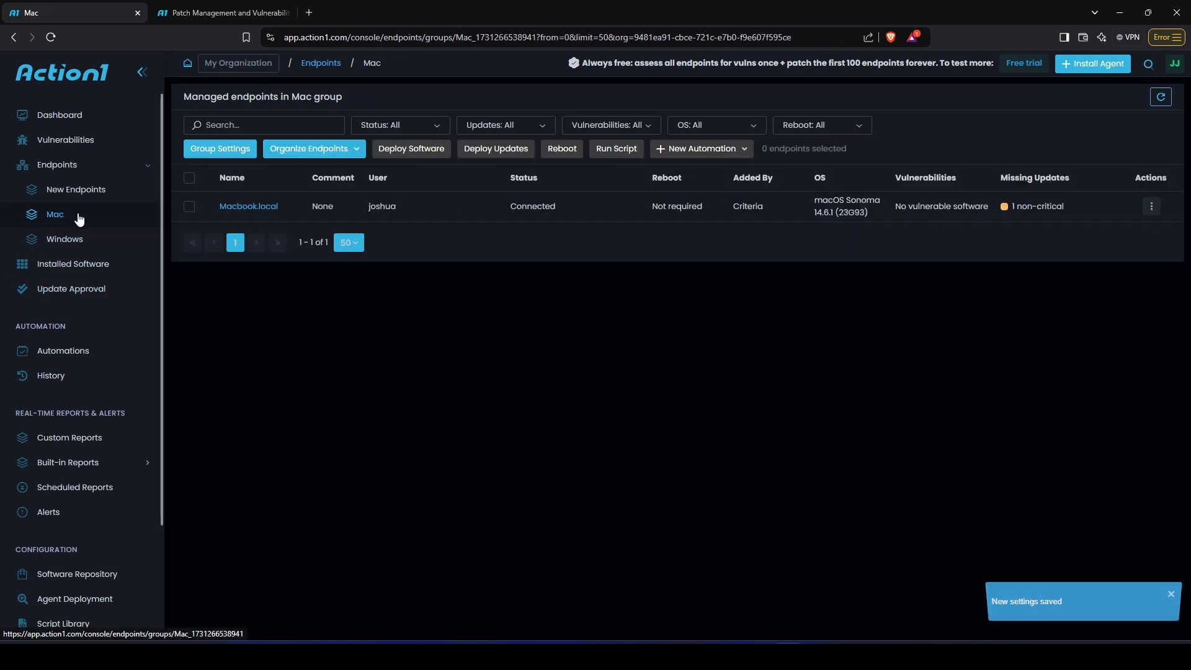
pyautogui.click(69, 238)
pyautogui.click(69, 222)
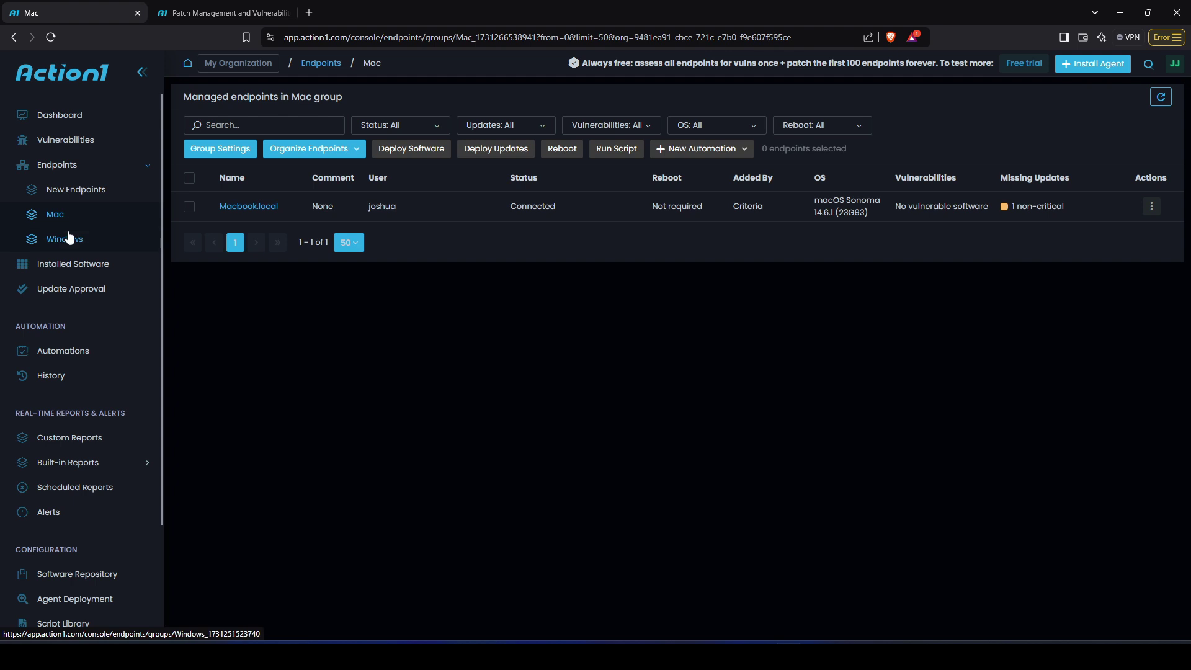
pyautogui.click(69, 240)
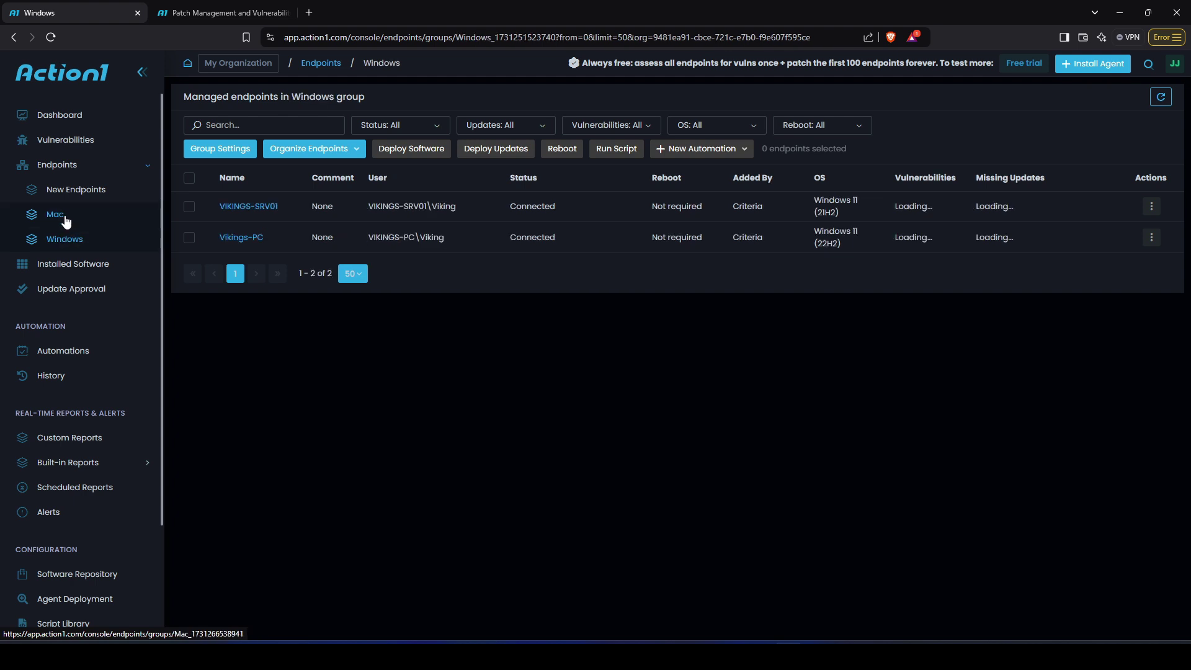
# - Collapse the endpoint groups, browse the software installed on the managed endpoints, and view which endpoints have 7-Zip (x64 edition)
pyautogui.click(130, 168)
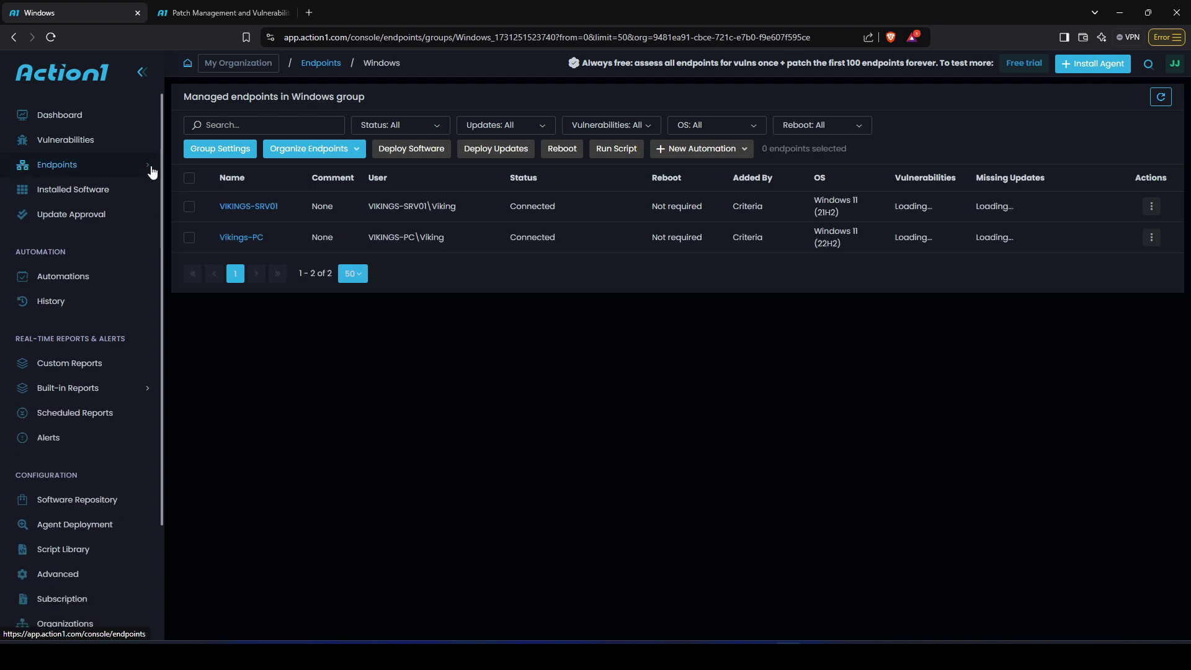
pyautogui.click(106, 197)
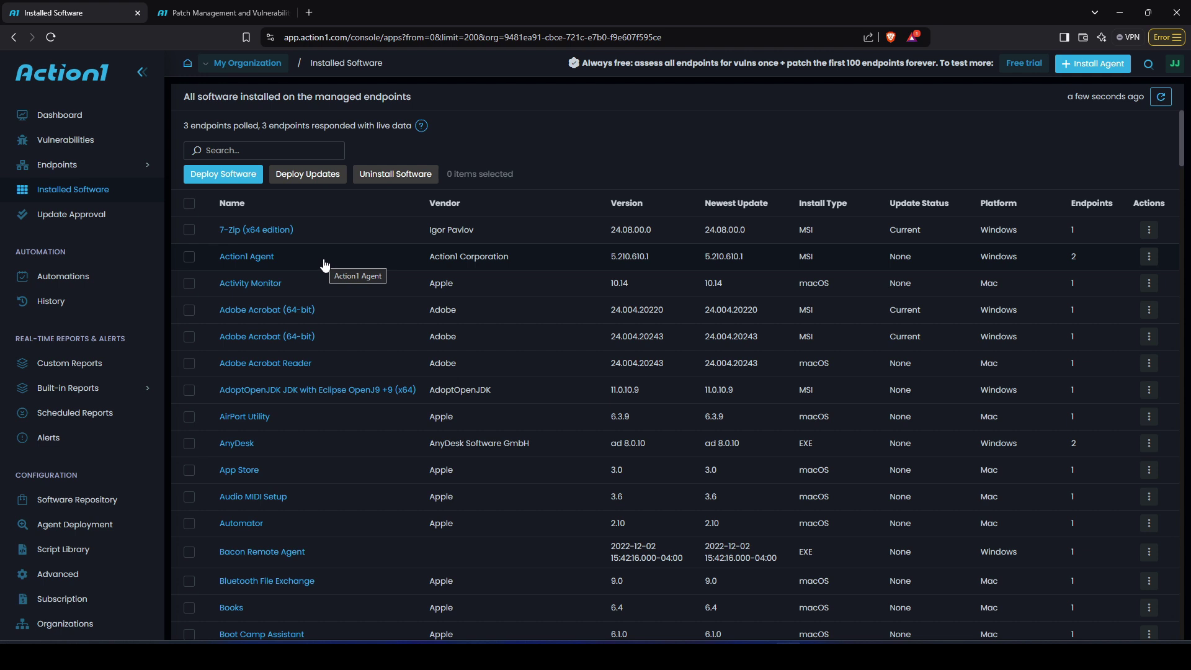
pyautogui.scroll(-1, 310, 255)
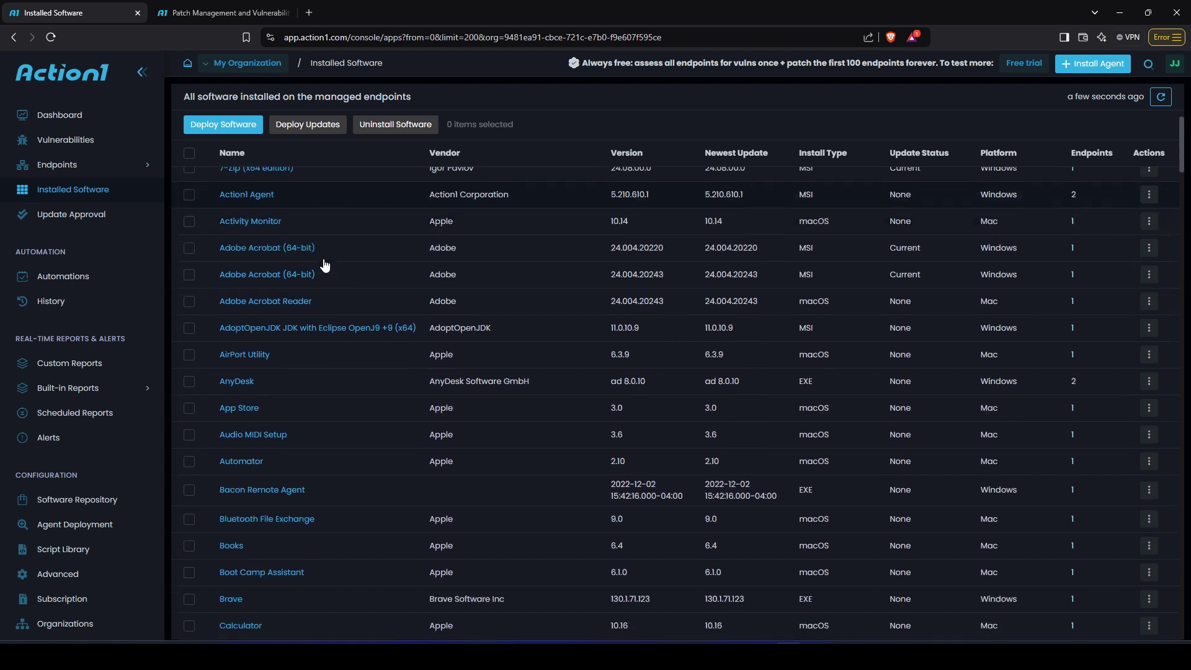
pyautogui.scroll(1, 300, 243)
pyautogui.click(240, 232)
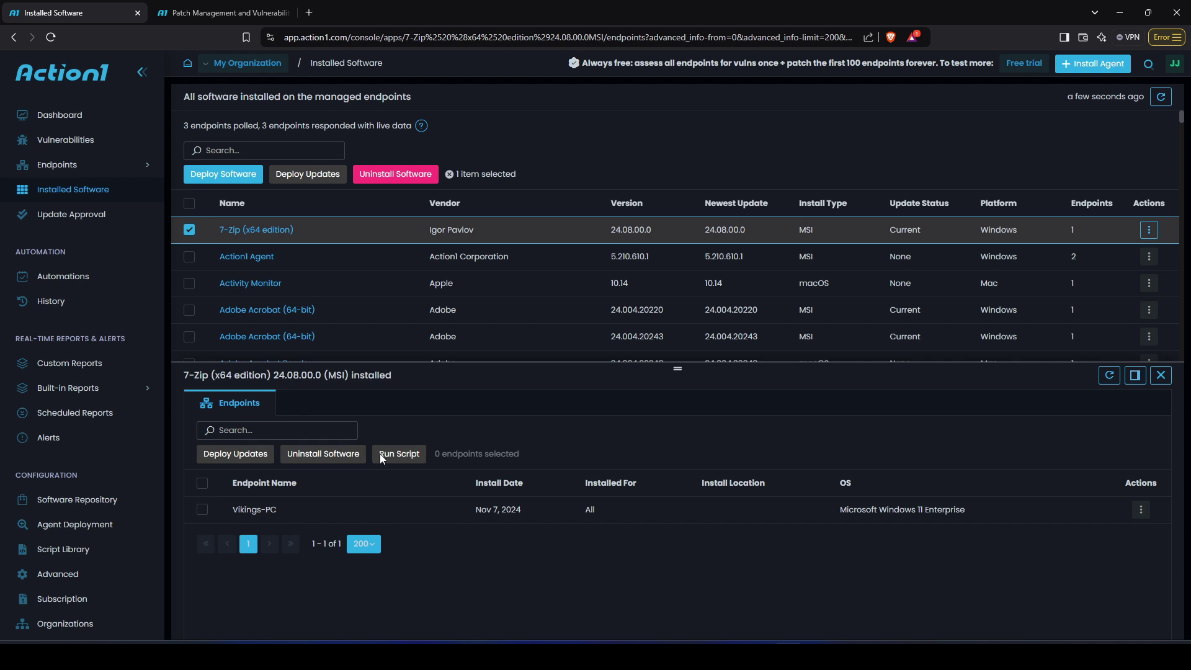
# - Clear the 7-Zip selection, check the uninstall option for AnyDesk without applying it, and look through the full installed software list
pyautogui.click(189, 230)
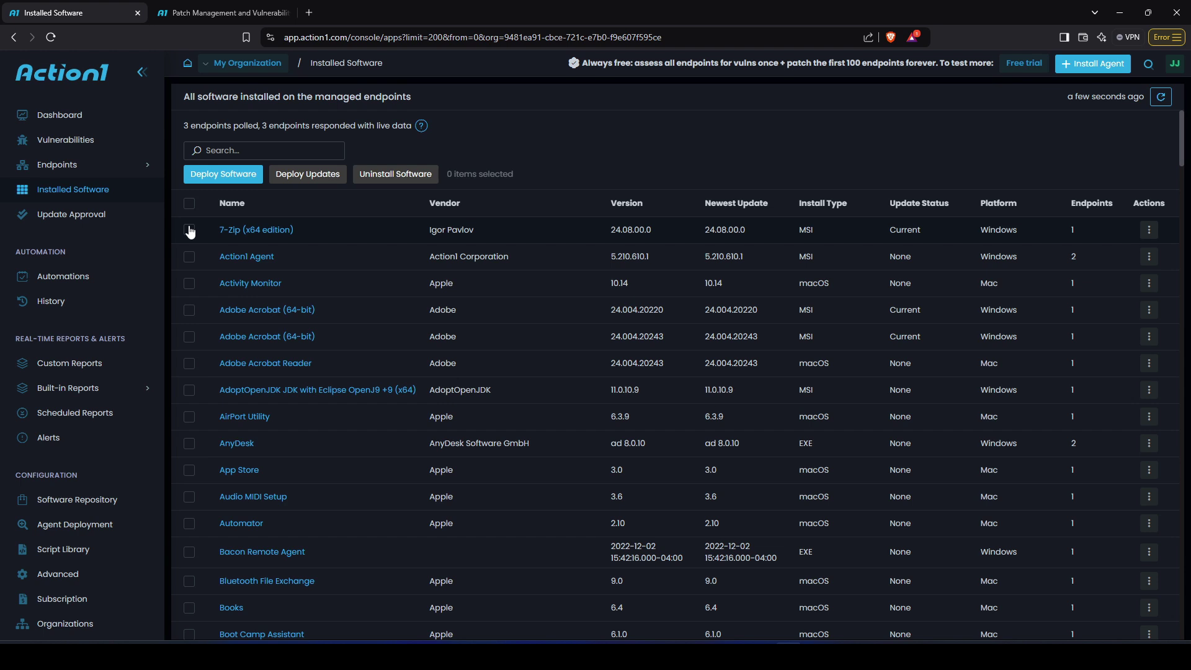
pyautogui.click(189, 444)
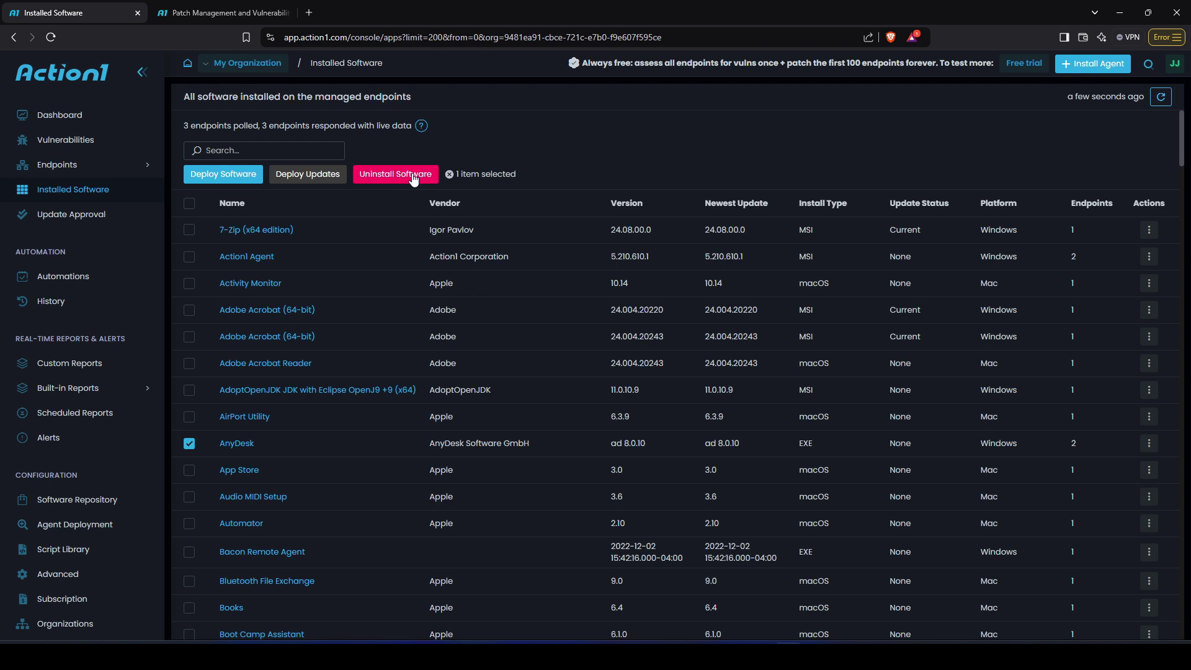
pyautogui.click(190, 445)
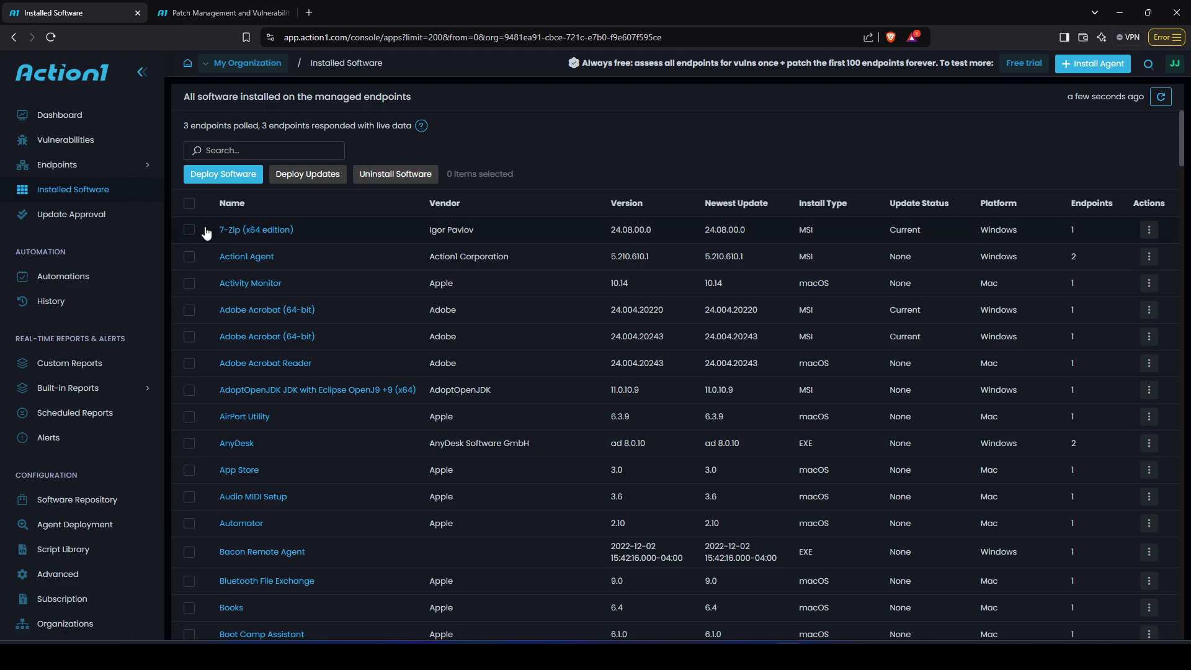
pyautogui.scroll(-2, 207, 233)
pyautogui.scroll(-20, 242, 360)
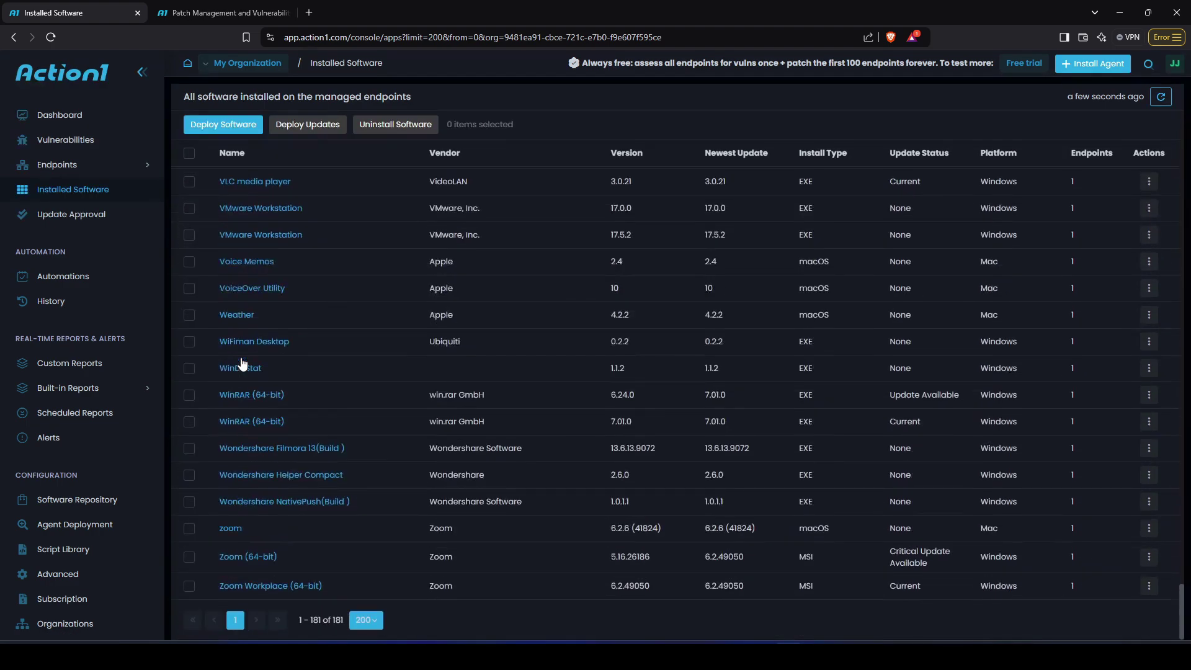
pyautogui.scroll(20, 242, 359)
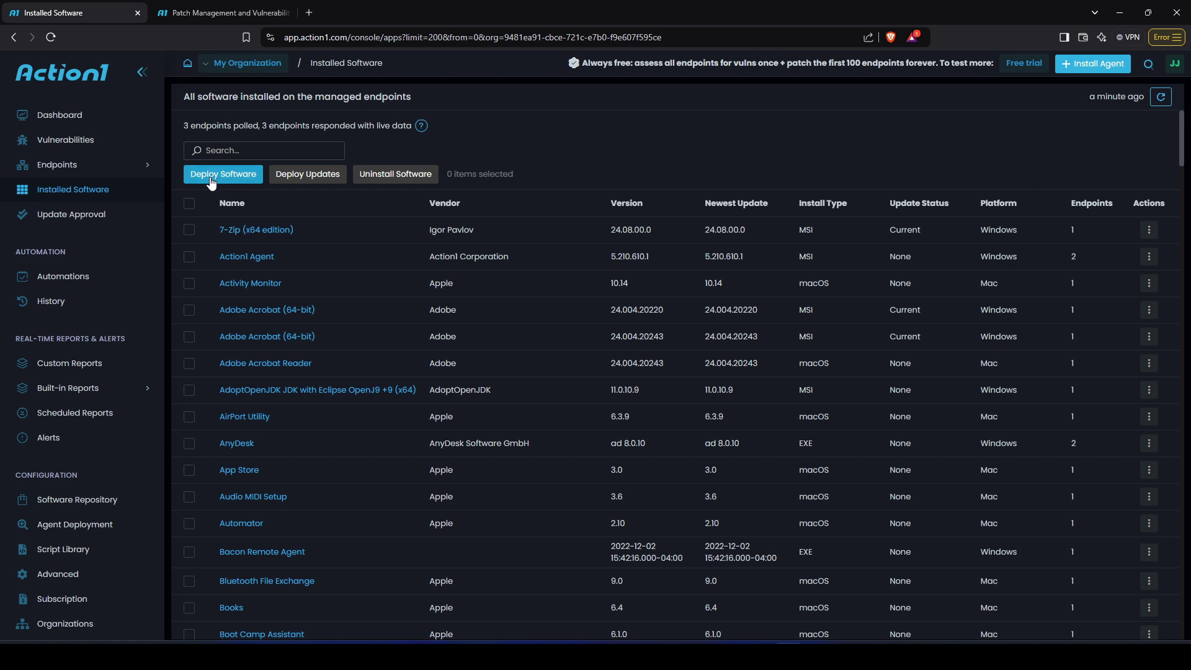
pyautogui.click(65, 194)
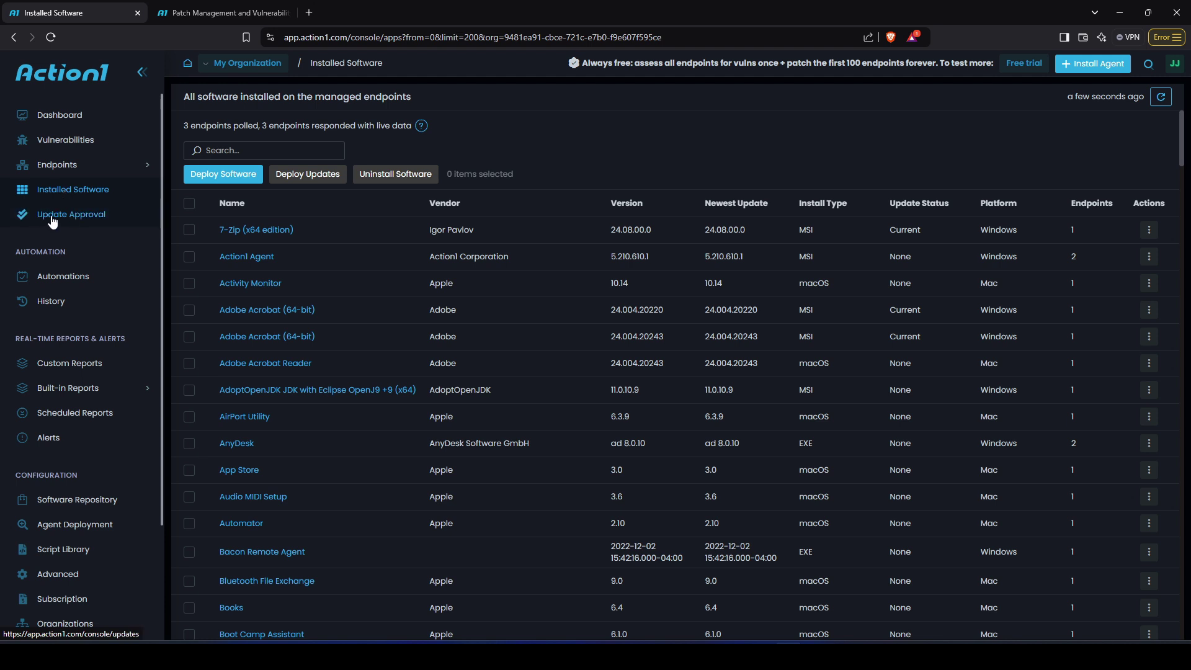
# - View the updates awaiting approval and check the actions available for the 2024-10 .NET Framework cumulative update, leaving it unselected
pyautogui.click(52, 220)
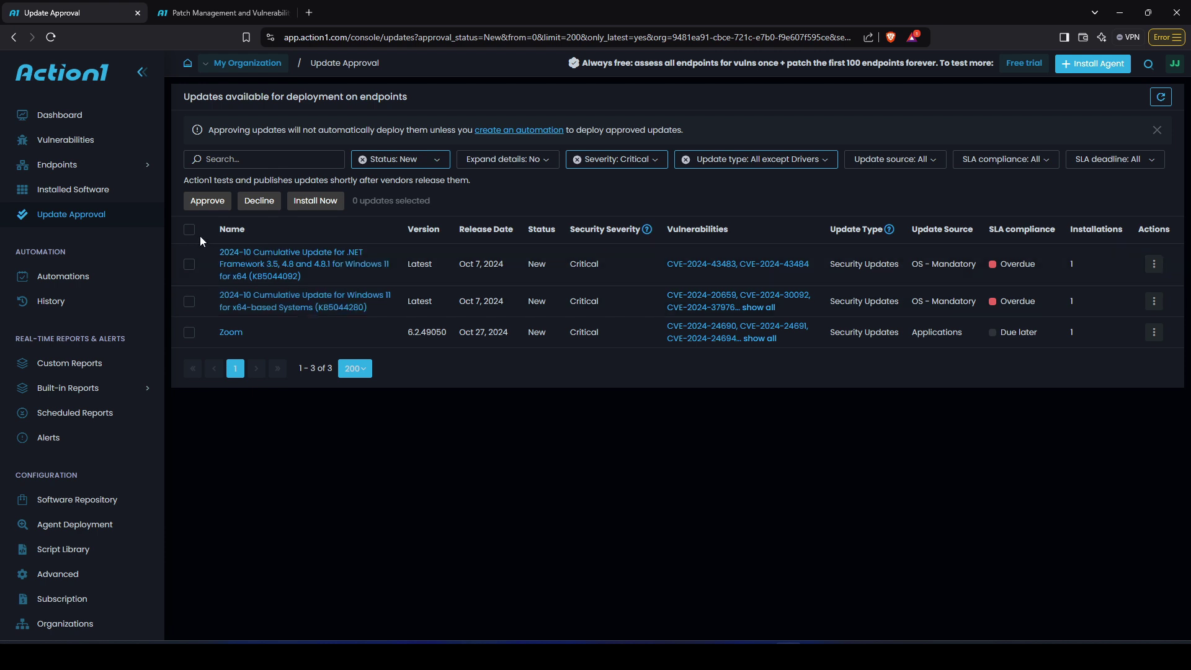
pyautogui.click(189, 264)
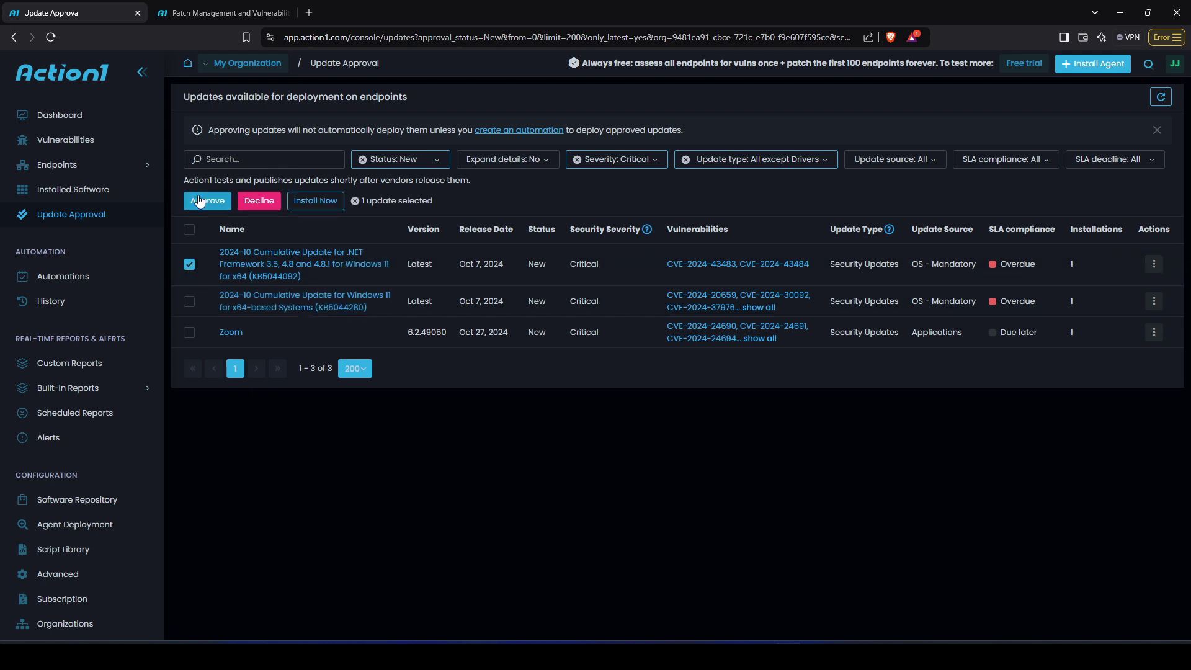
pyautogui.click(193, 265)
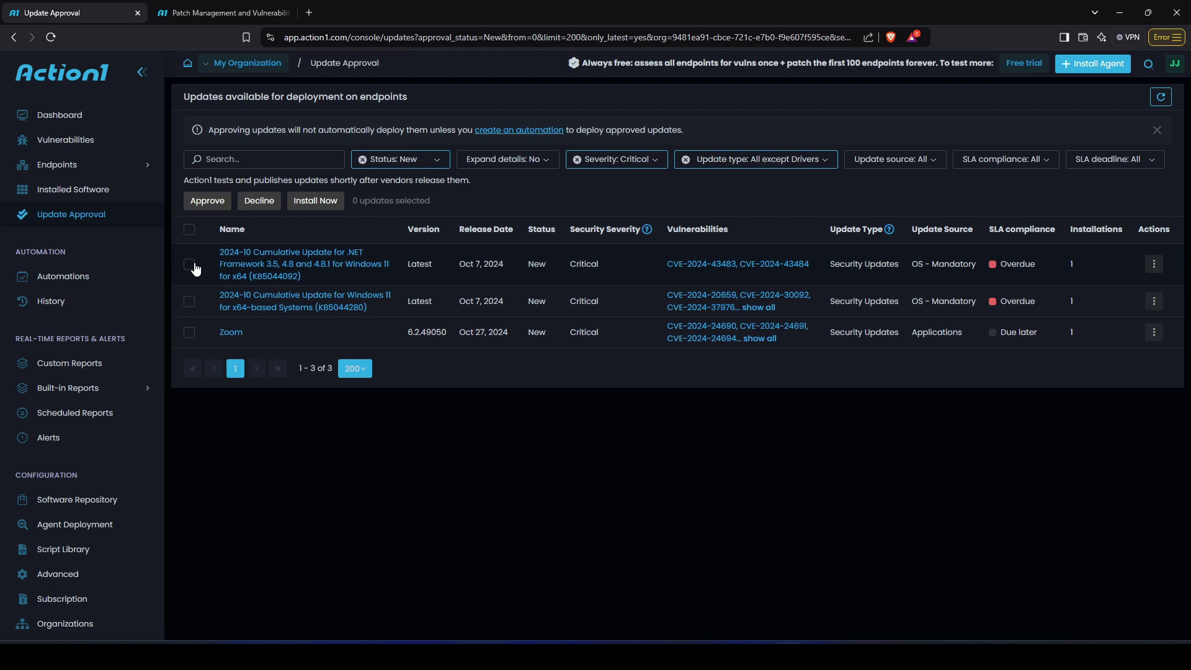
# - Review the bulk actions for all listed updates and the status and severity filter options, keeping severity Critical, and clear the selection
pyautogui.click(189, 229)
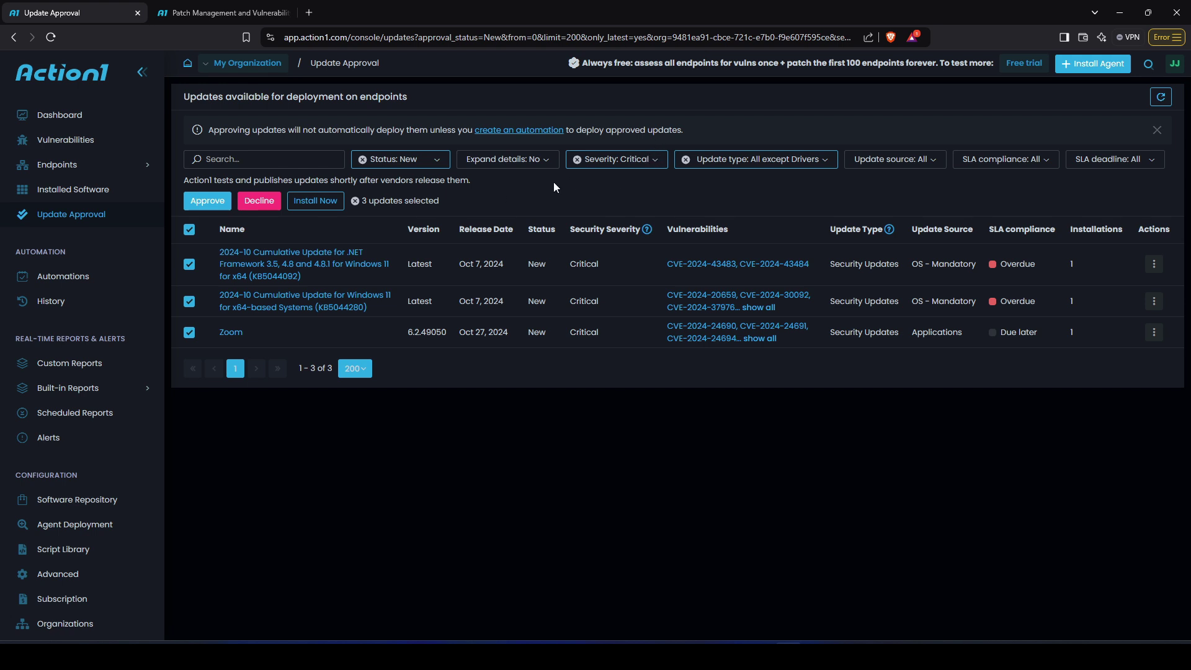
pyautogui.click(430, 162)
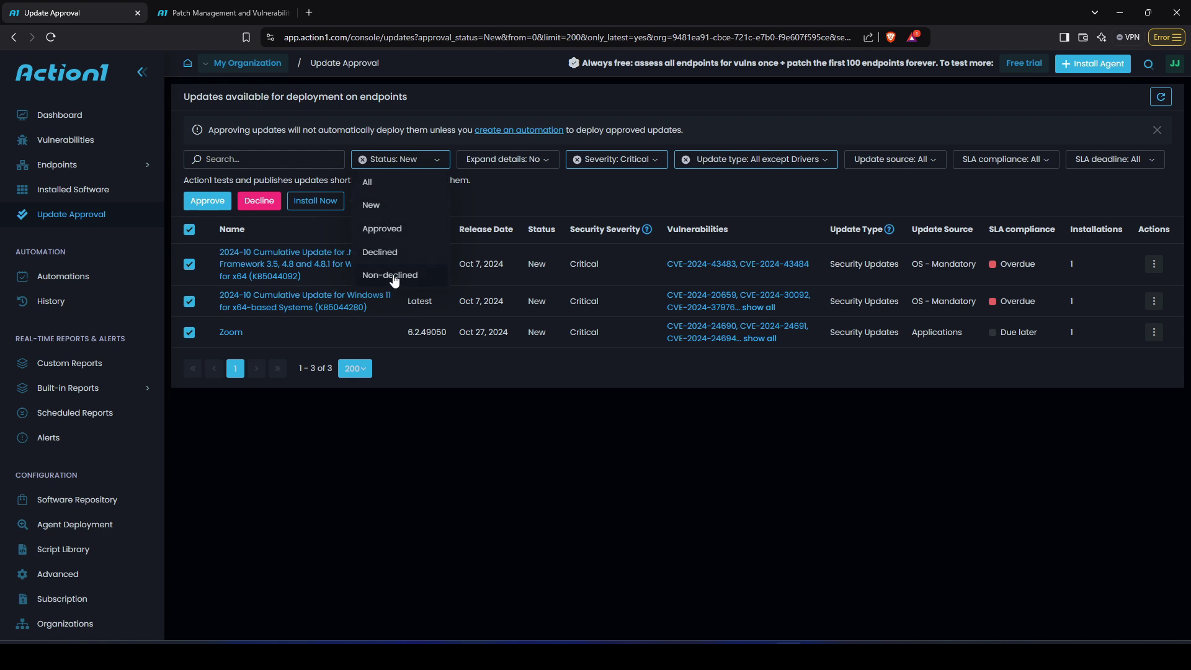
pyautogui.click(523, 192)
pyautogui.click(617, 159)
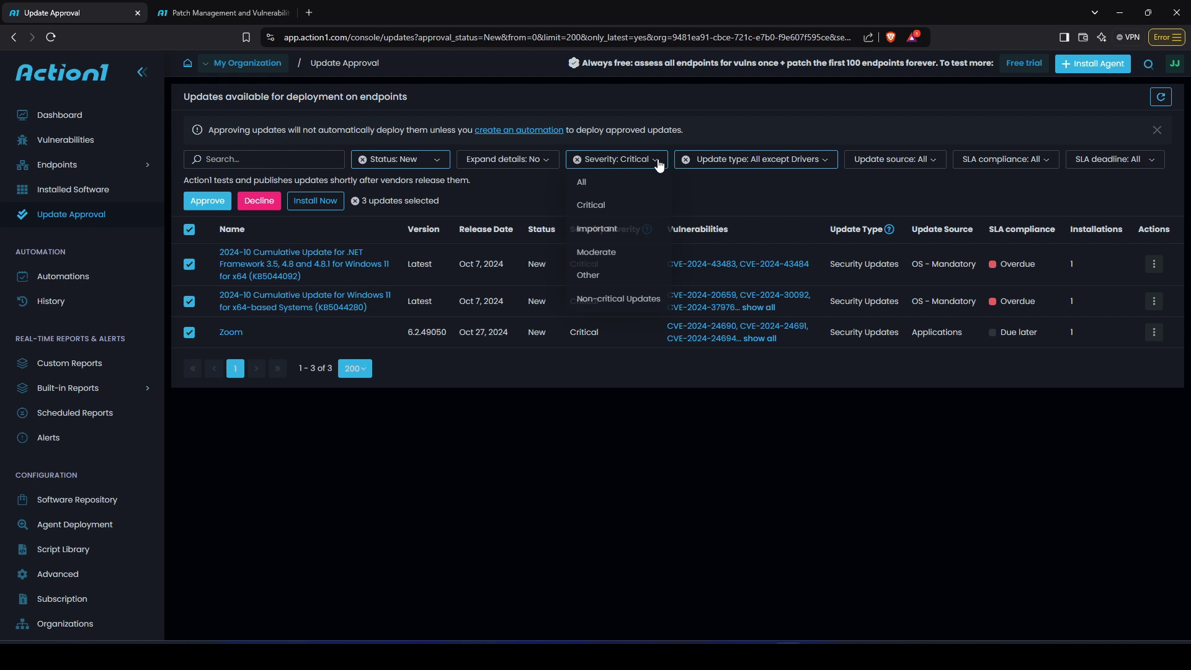
pyautogui.click(595, 213)
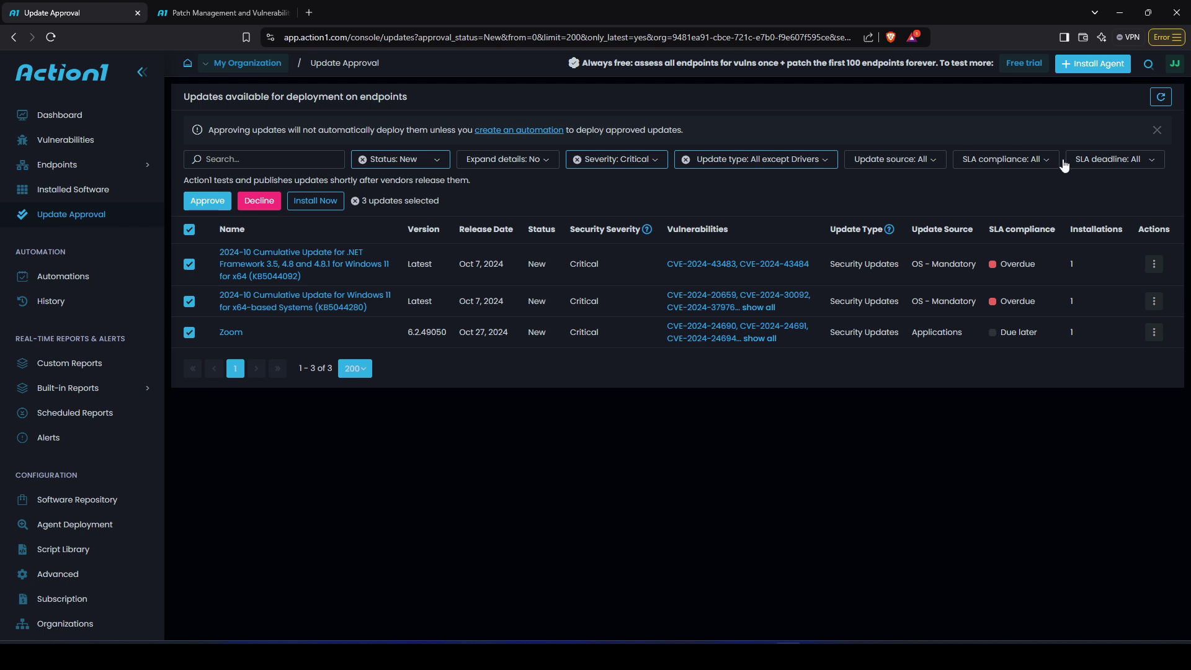
pyautogui.click(194, 235)
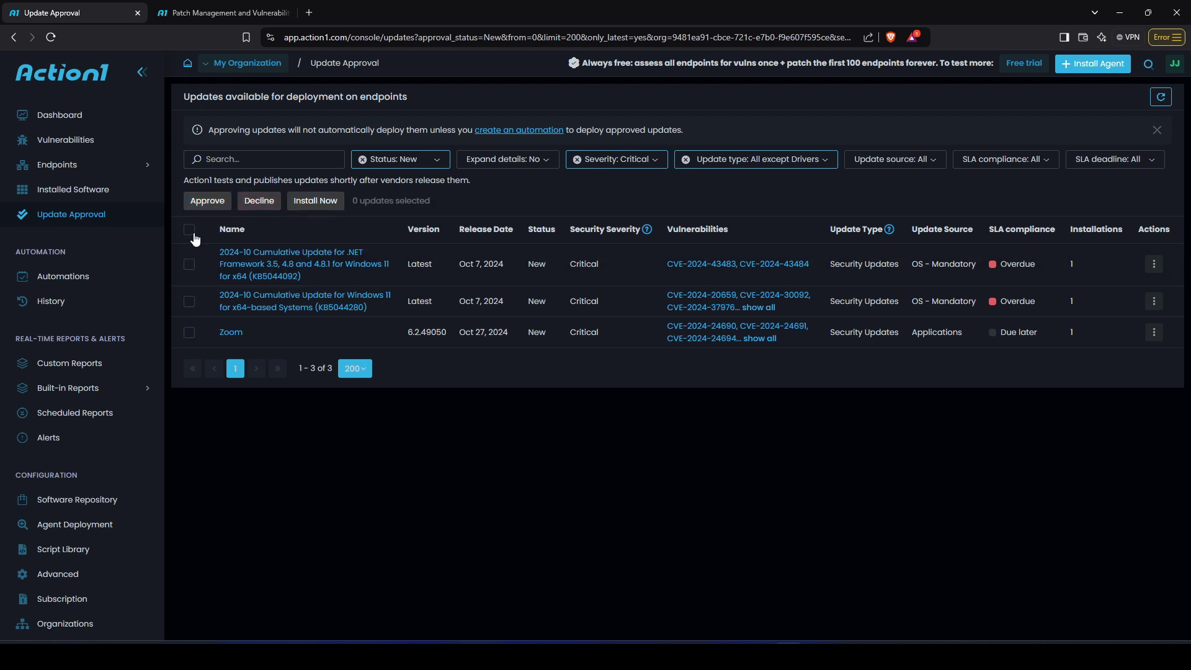
# - Browse the vulnerabilities list and examine the affected endpoints and full details of CVE-2009-0901
pyautogui.click(75, 142)
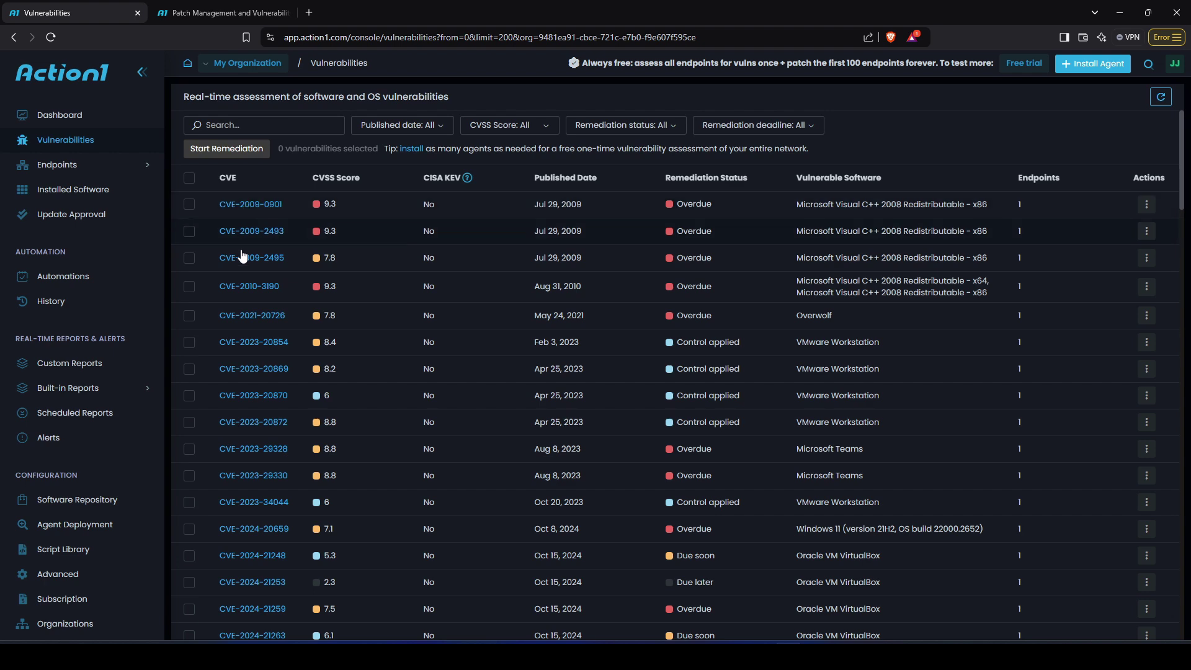
pyautogui.scroll(-6, 259, 373)
pyautogui.scroll(6, 259, 373)
pyautogui.click(241, 205)
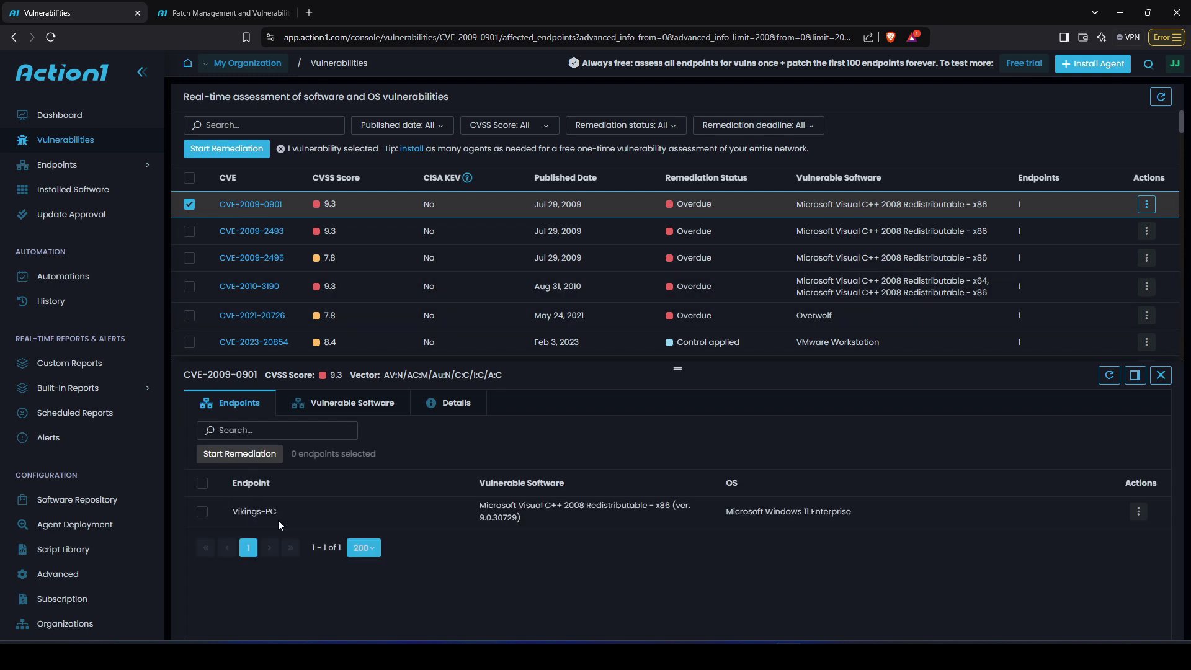
pyautogui.click(441, 404)
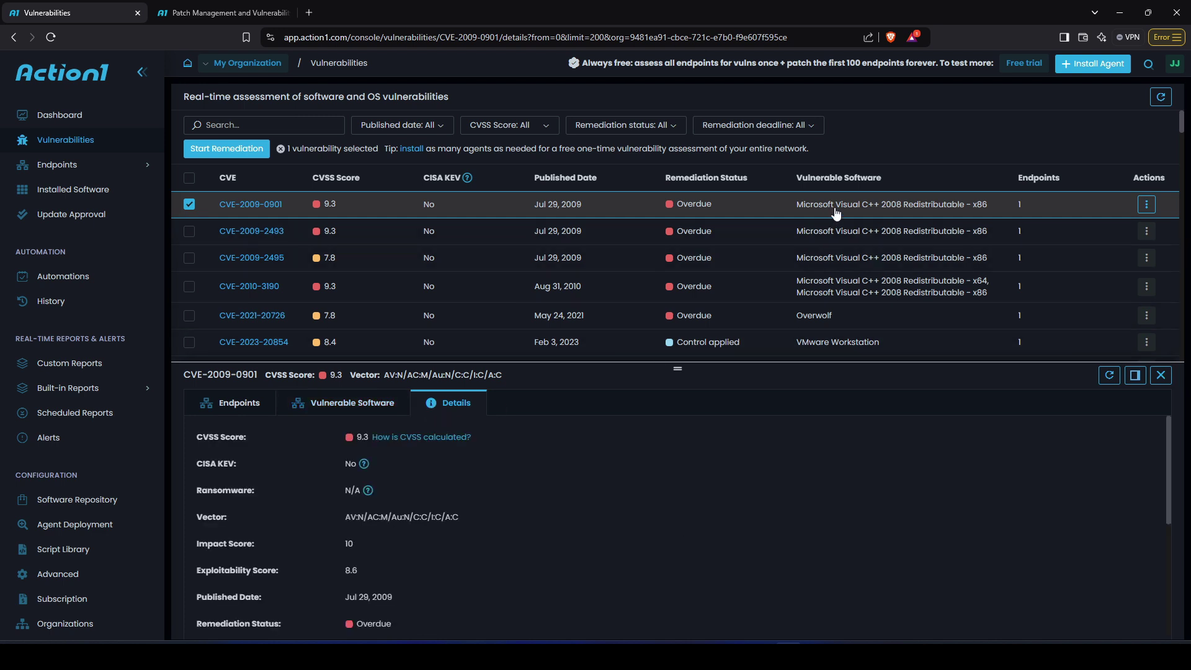
pyautogui.scroll(-2, 340, 508)
pyautogui.scroll(2, 389, 455)
pyautogui.scroll(-5, 266, 511)
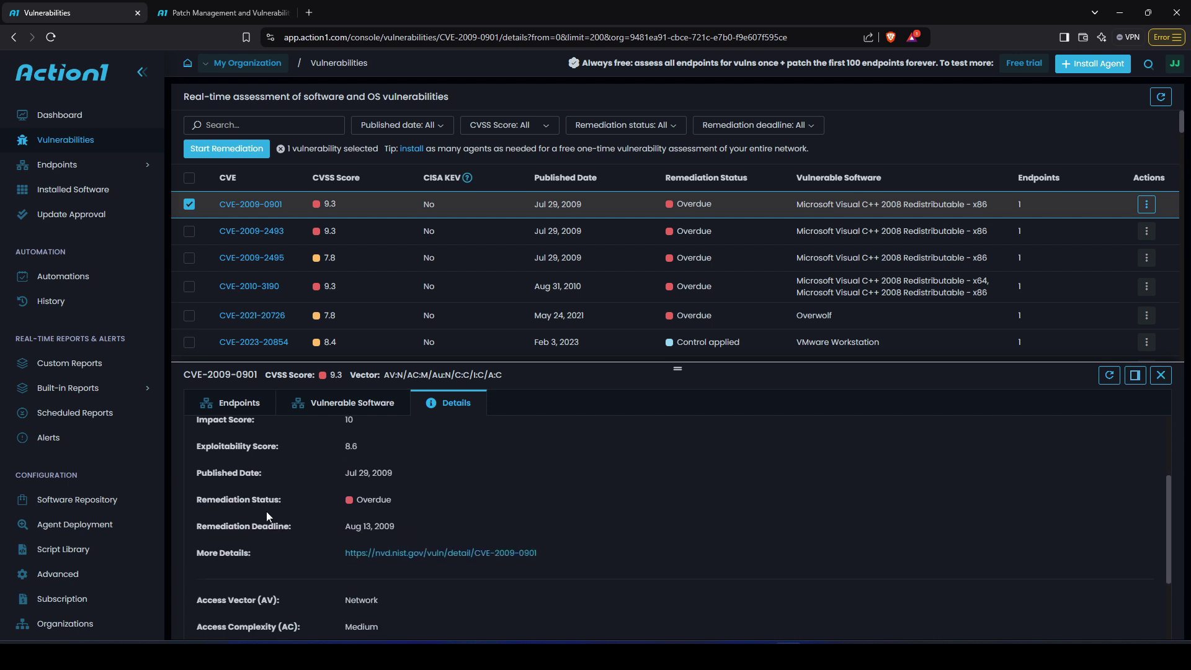
pyautogui.scroll(1, 268, 512)
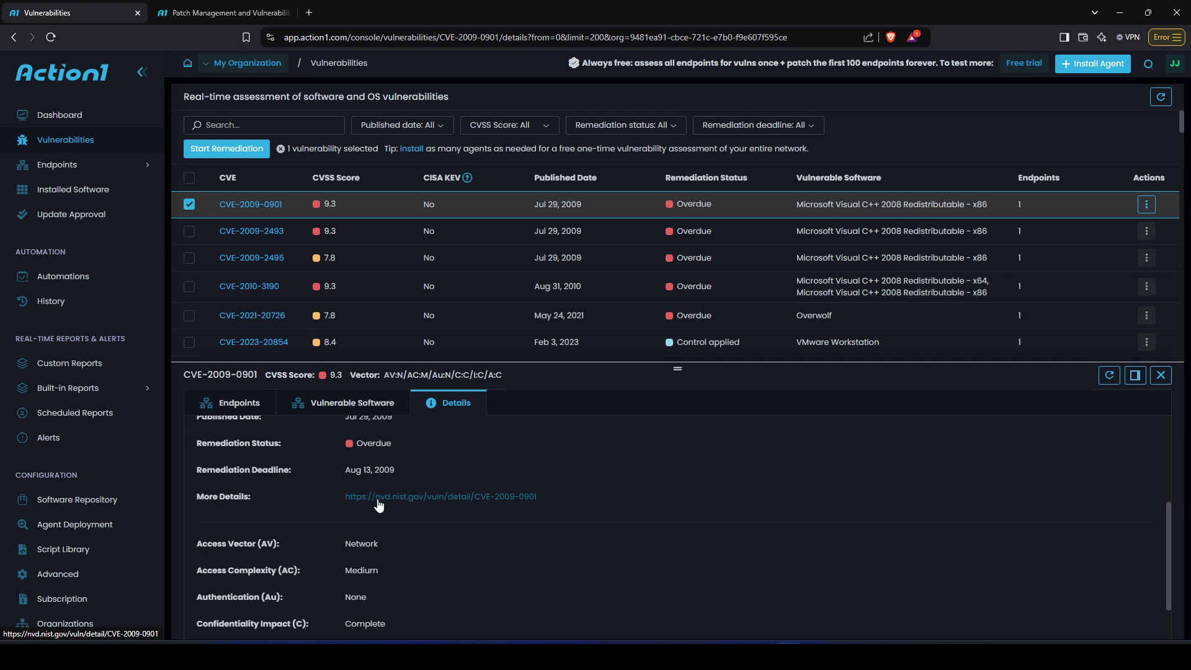
# - Read the linked NVD page for CVE-2009-0901, and close both the page and the vulnerability's details
pyautogui.click(378, 499)
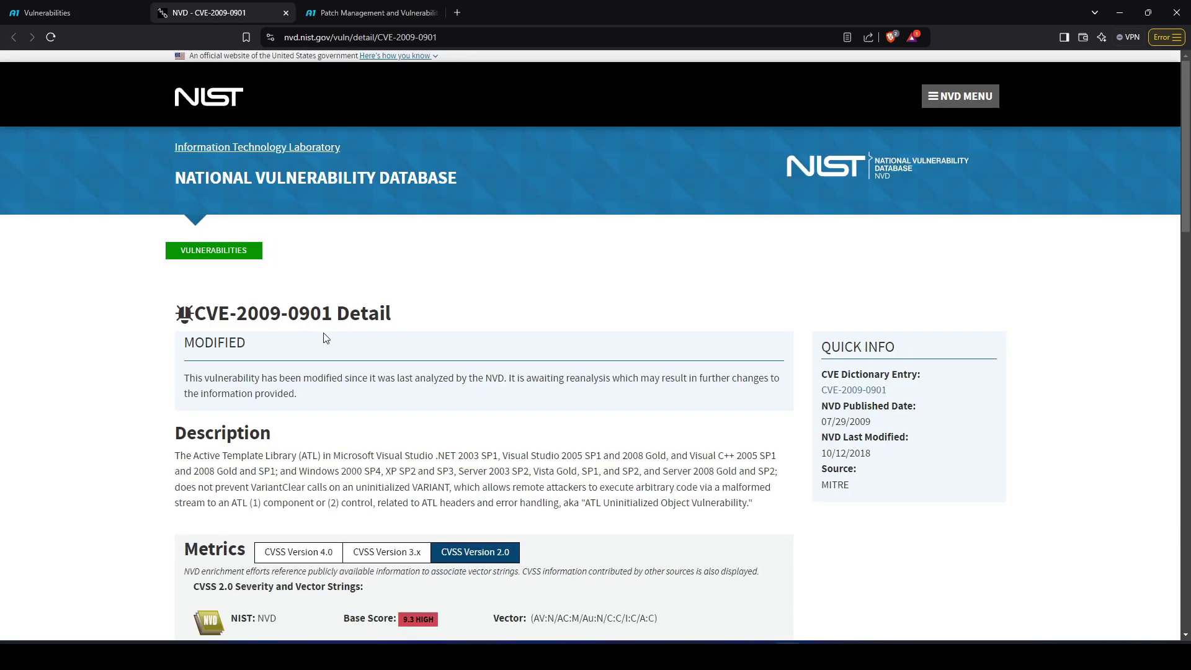
pyautogui.scroll(-3, 323, 338)
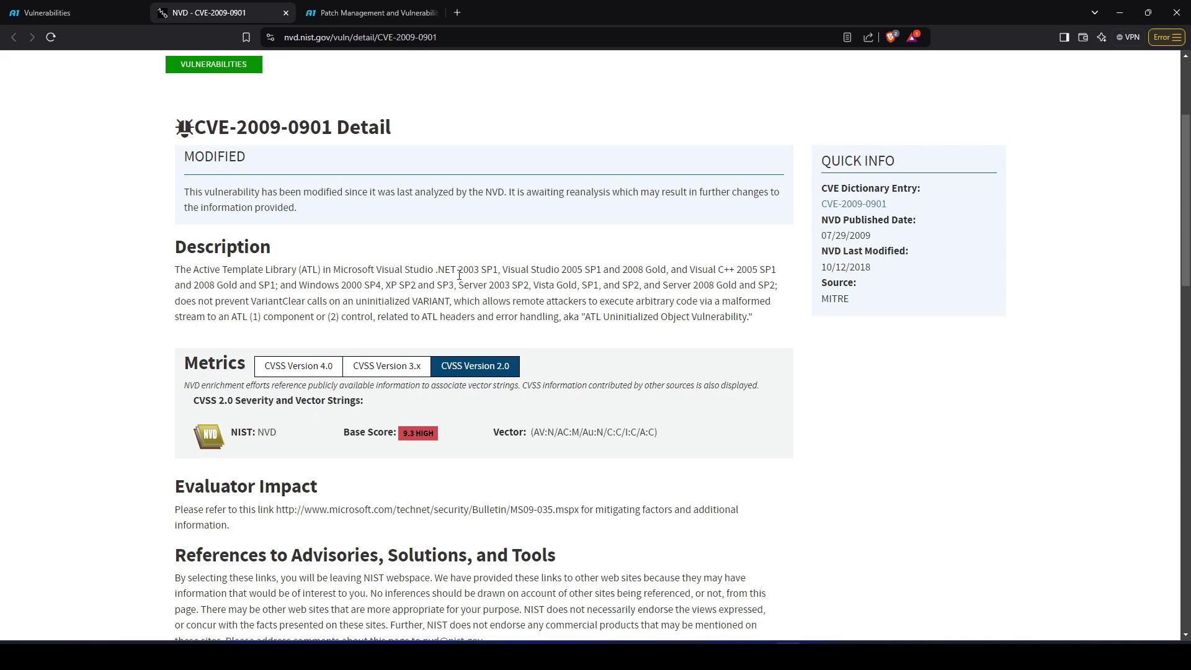
pyautogui.scroll(-10, 175, 372)
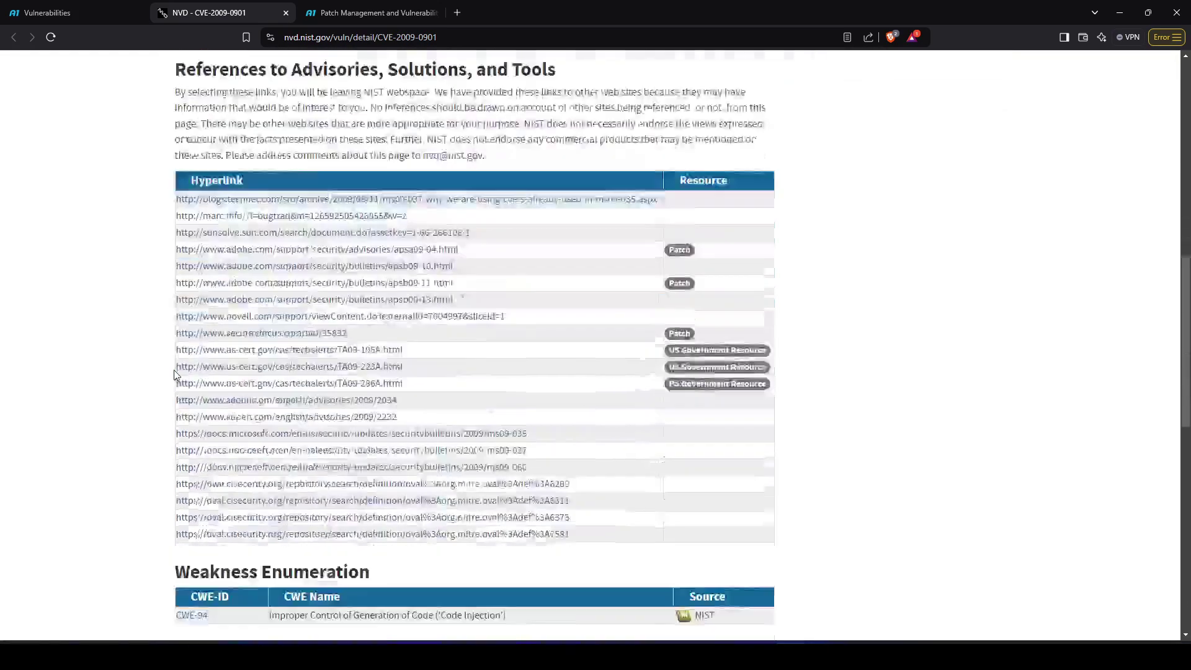
pyautogui.scroll(-3, 174, 375)
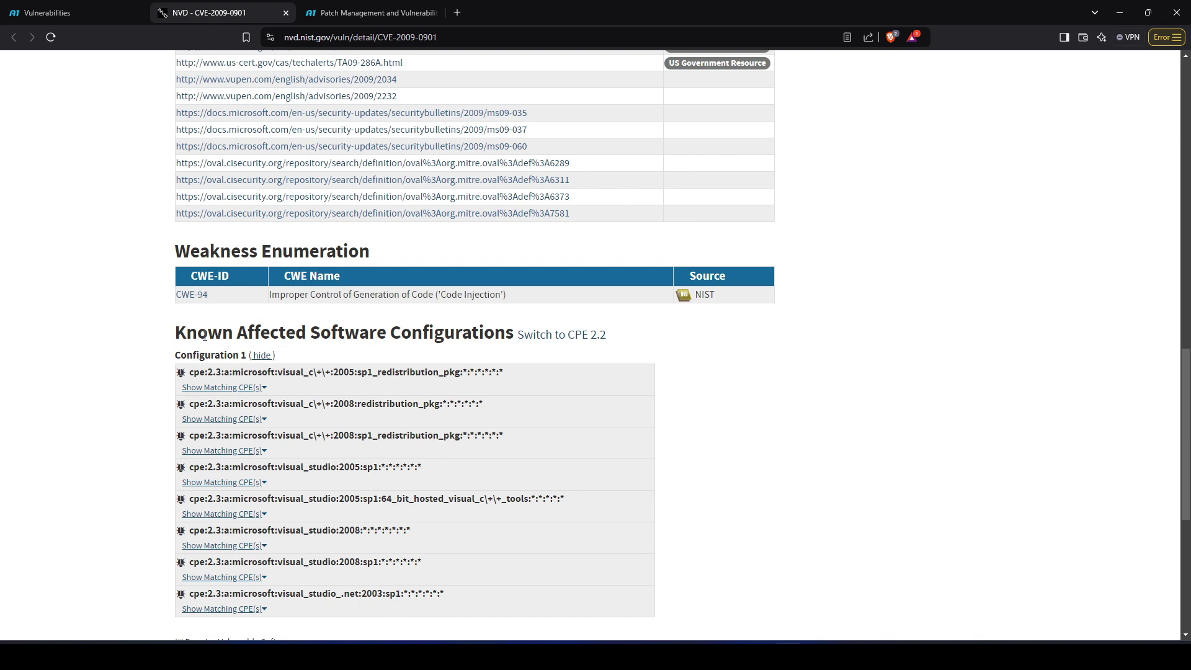
pyautogui.scroll(15, 177, 314)
pyautogui.click(285, 13)
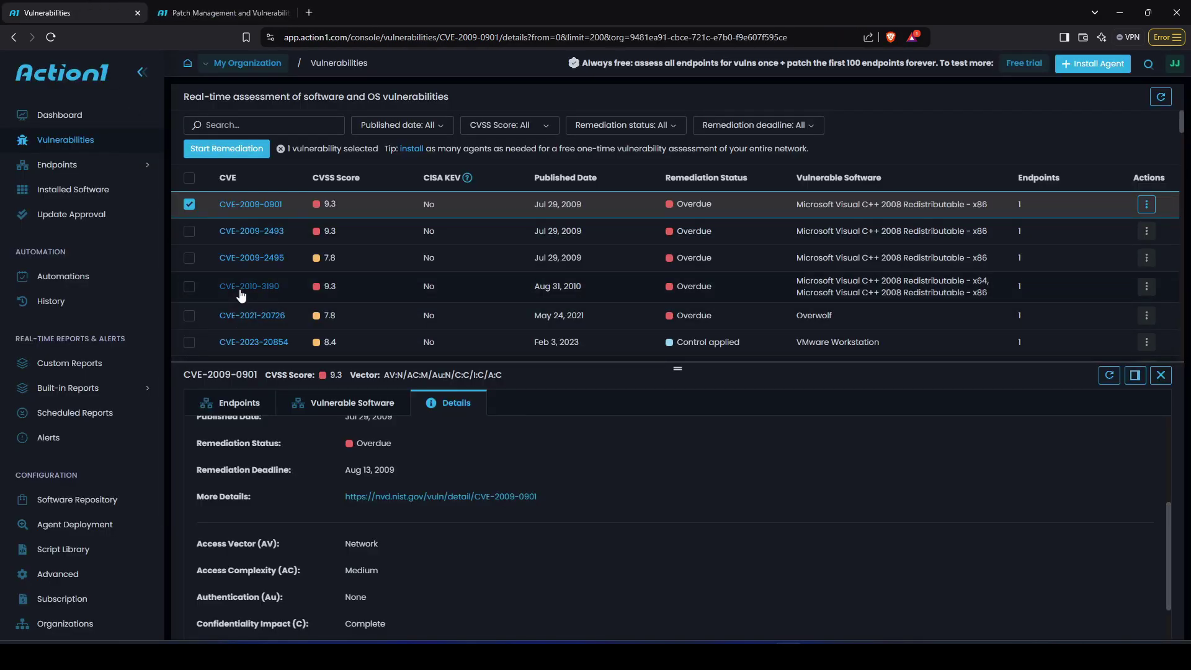
pyautogui.click(1161, 374)
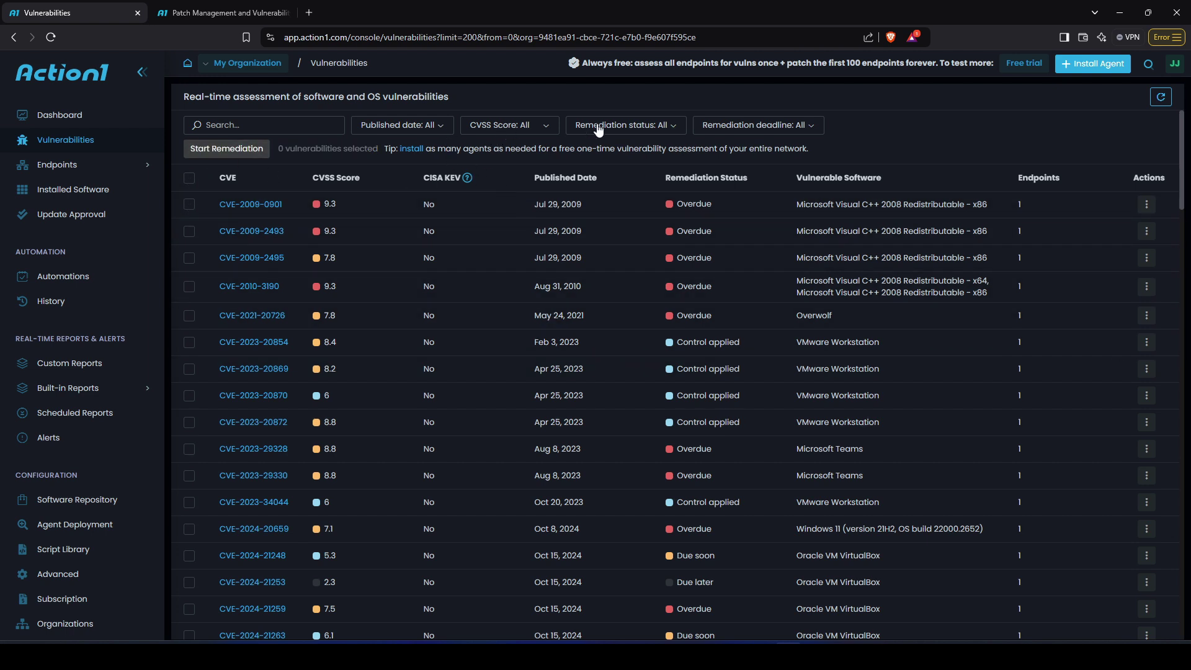
# - Filter the vulnerabilities by CVSS score Critical (9.0+), select all of them, and start remediation
pyautogui.click(541, 126)
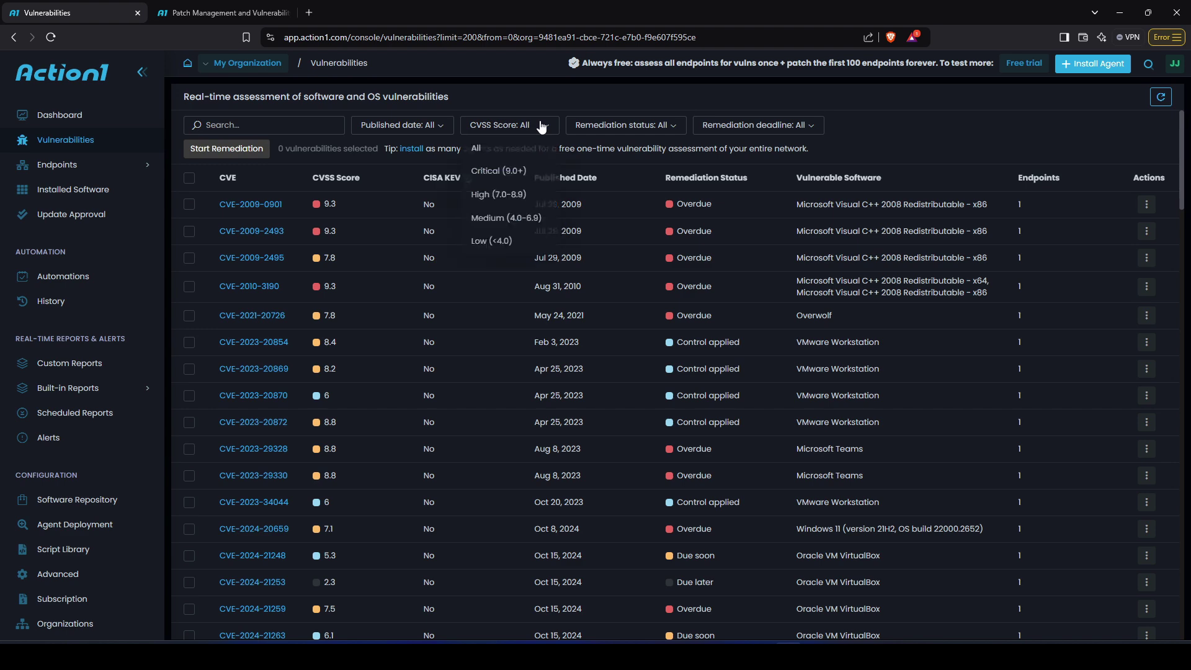
pyautogui.click(516, 167)
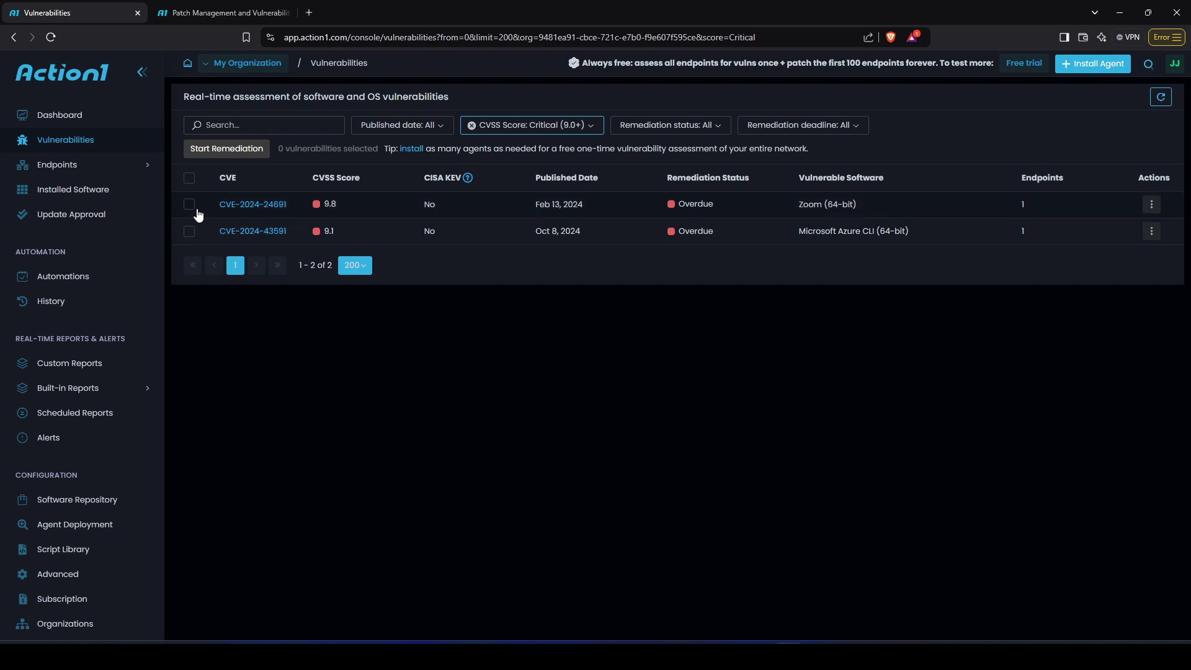
pyautogui.click(189, 179)
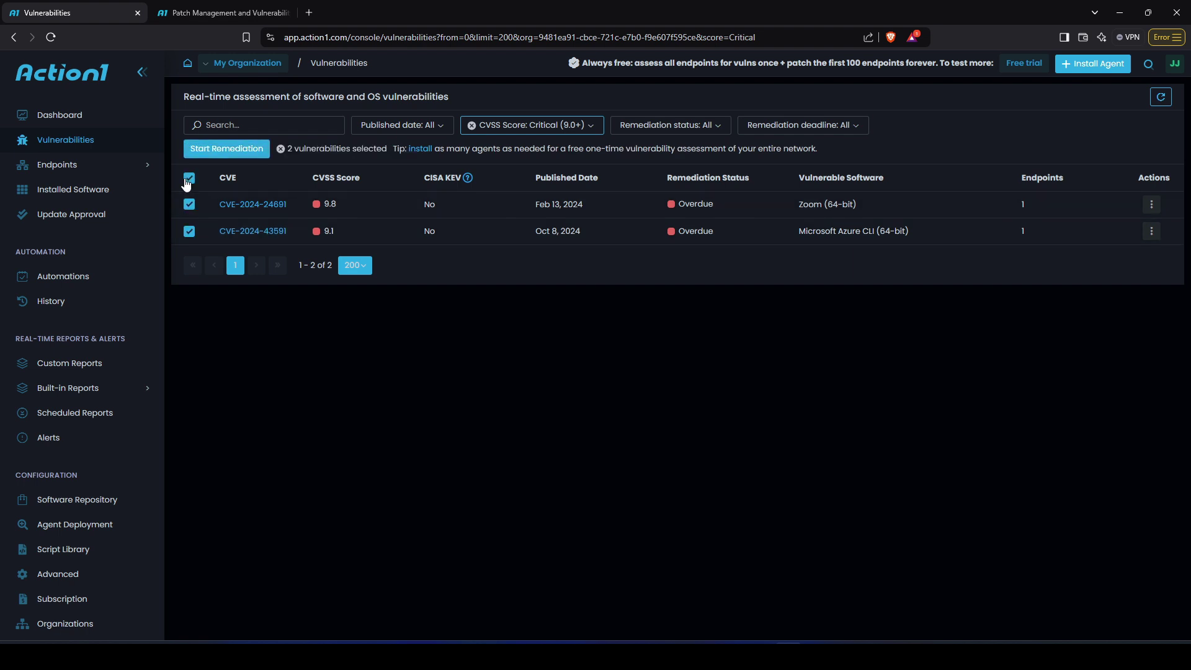
pyautogui.click(206, 152)
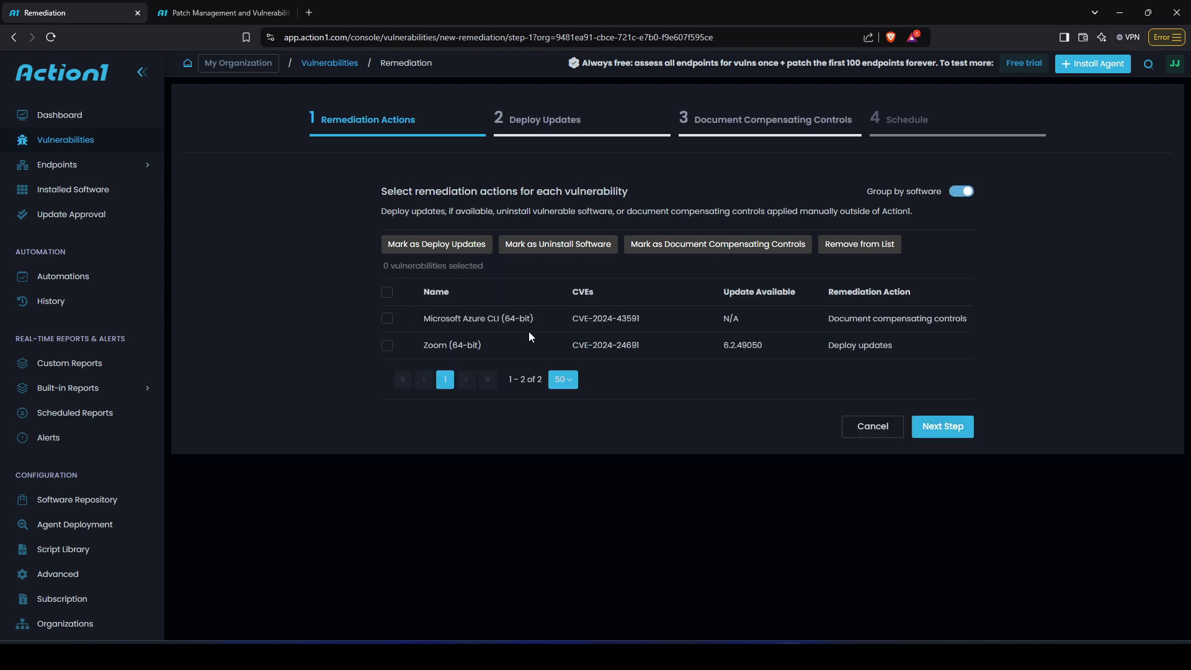
# - Select both Microsoft Azure CLI and Zoom in the remediation actions, and keep the All group as the endpoints for update deployment
pyautogui.click(386, 293)
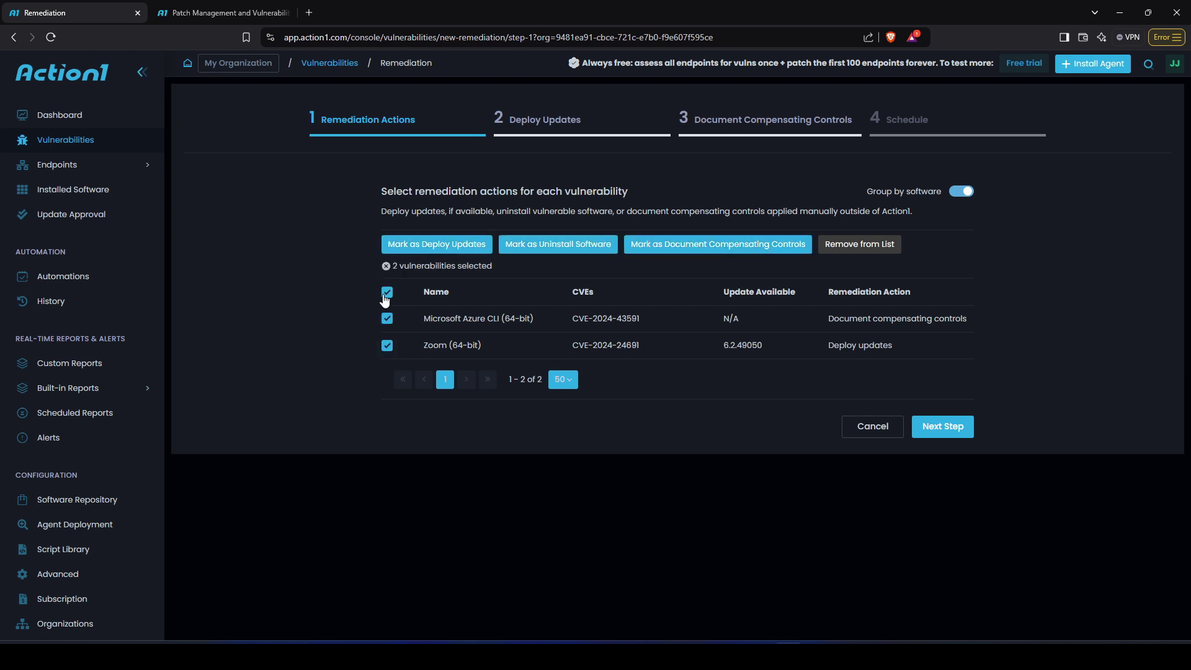
pyautogui.click(953, 428)
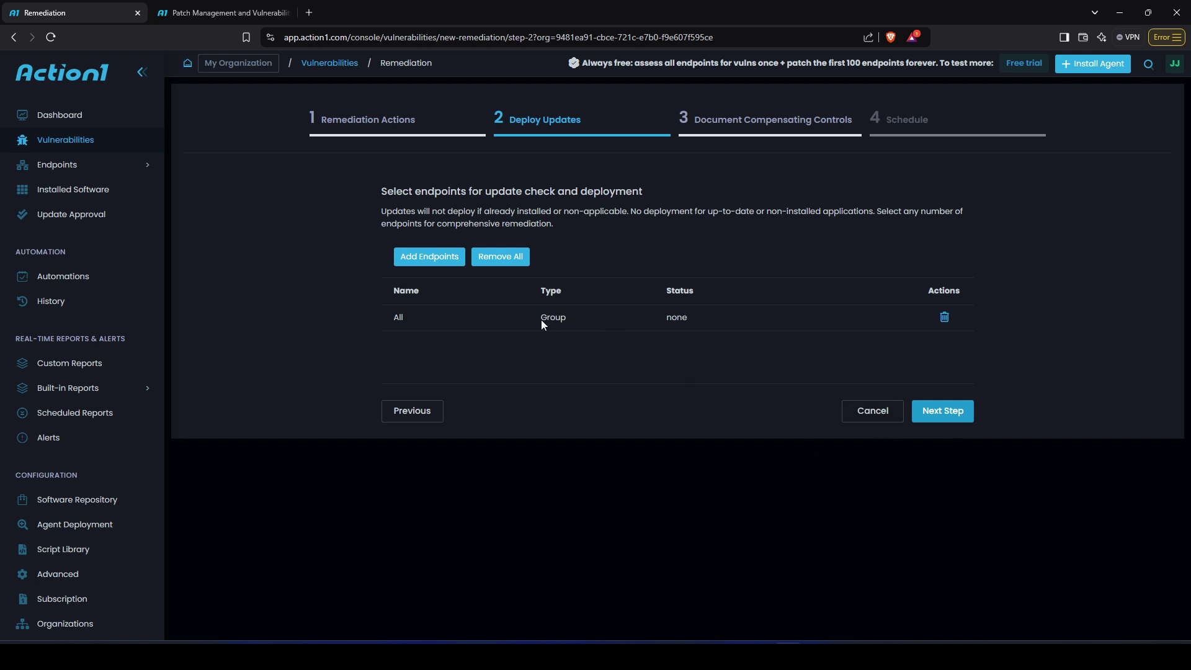
pyautogui.click(929, 412)
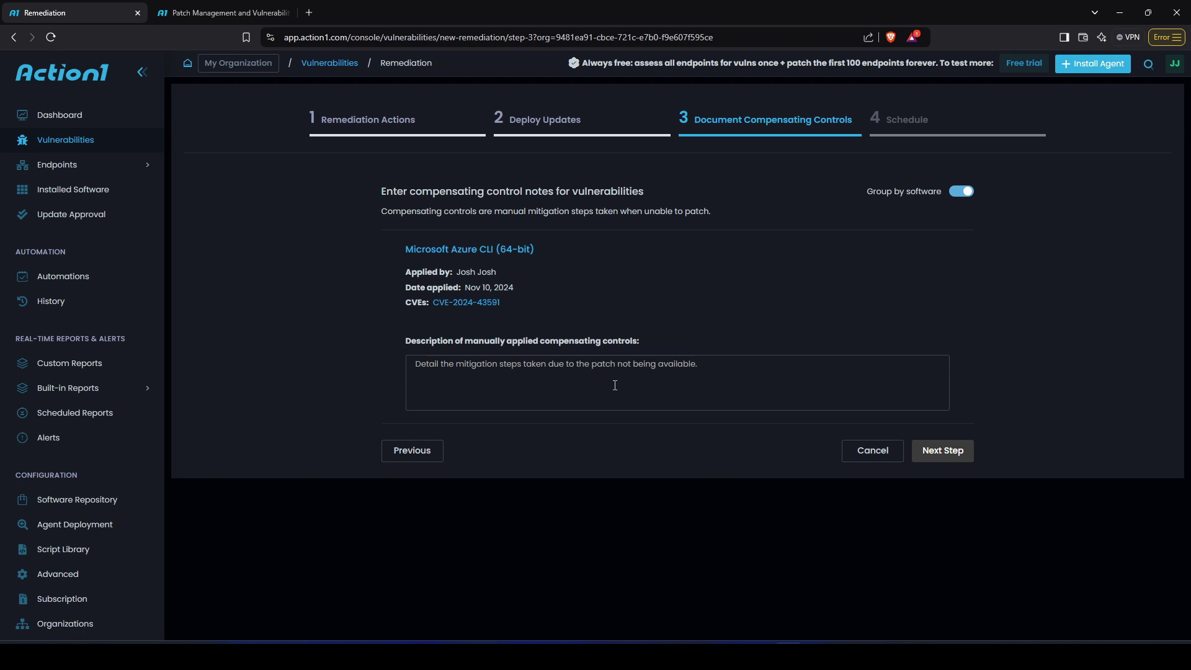
# - Enter "test" as the compensating controls description for Microsoft Azure CLI (64-bit) and continue to the remediation schedule
pyautogui.click(658, 387)
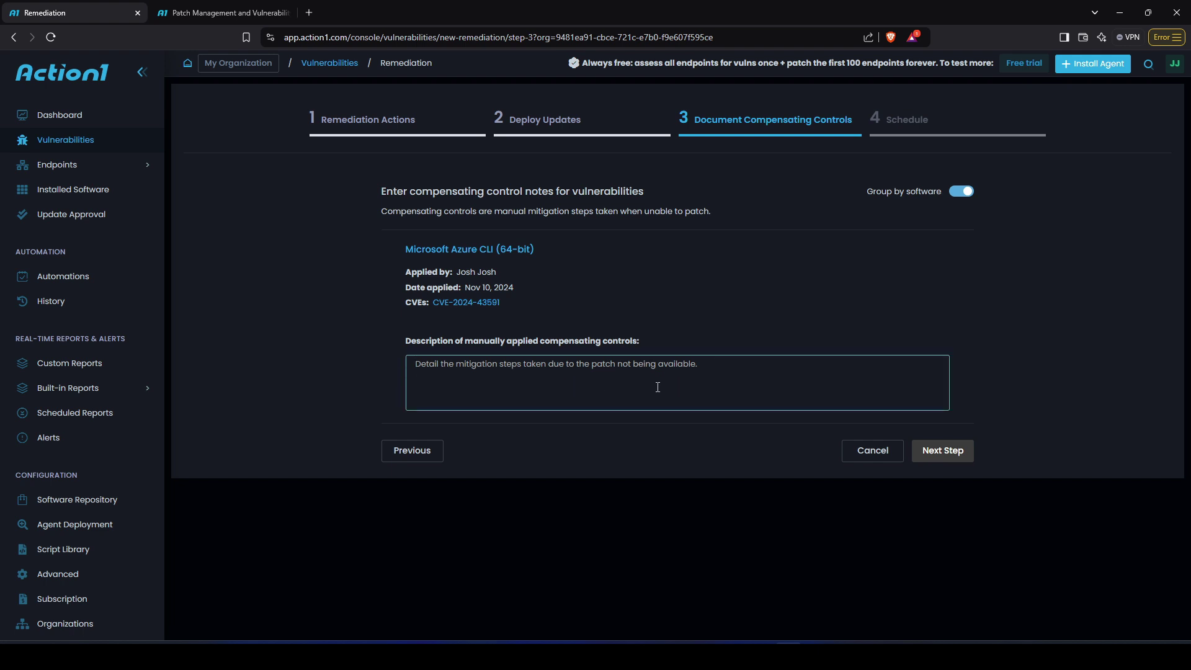
pyautogui.write('test')
pyautogui.click(694, 471)
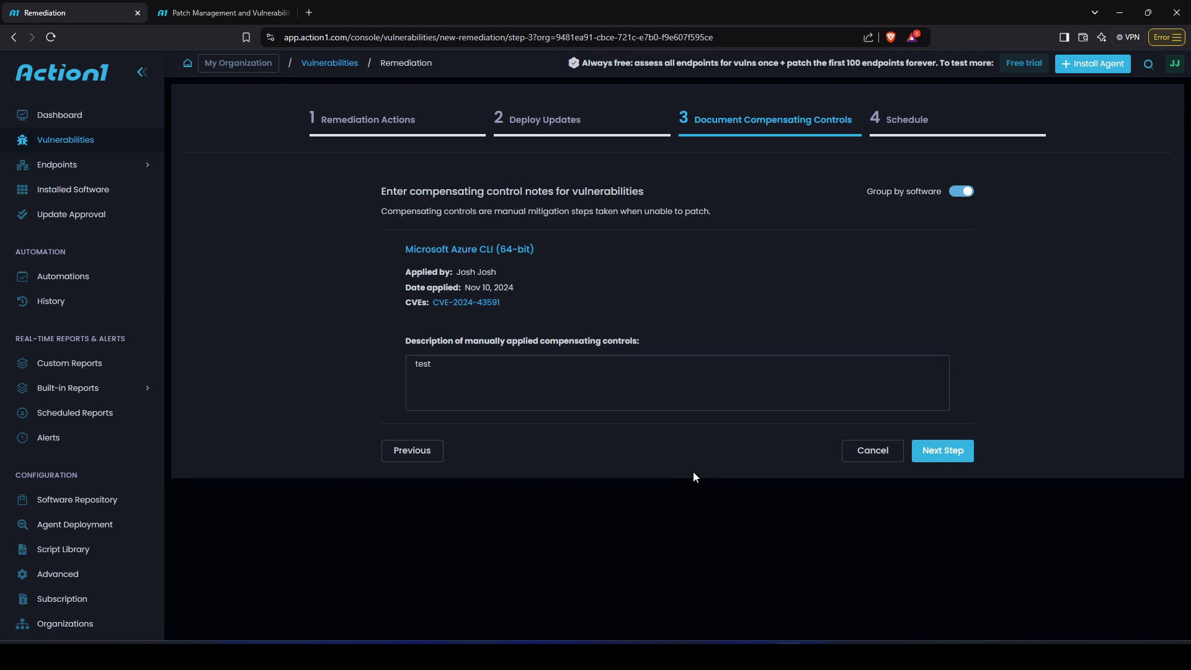
pyautogui.click(942, 452)
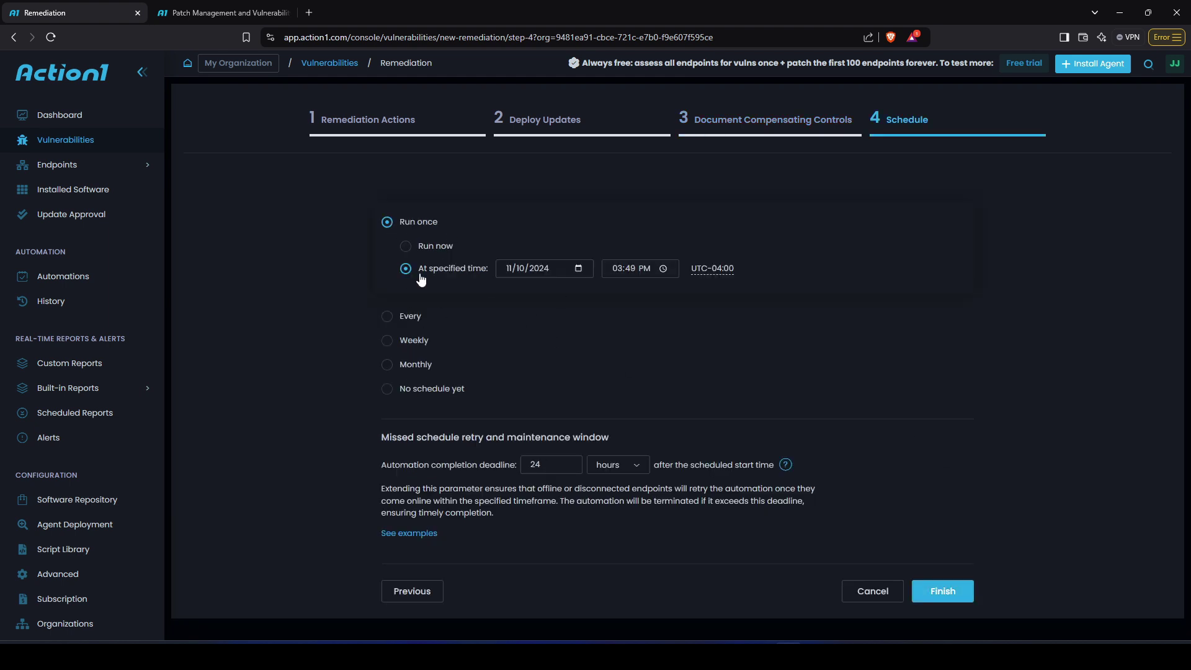
# - Cancel the vulnerability remediation and start a new Deploy Updates automation
pyautogui.click(871, 592)
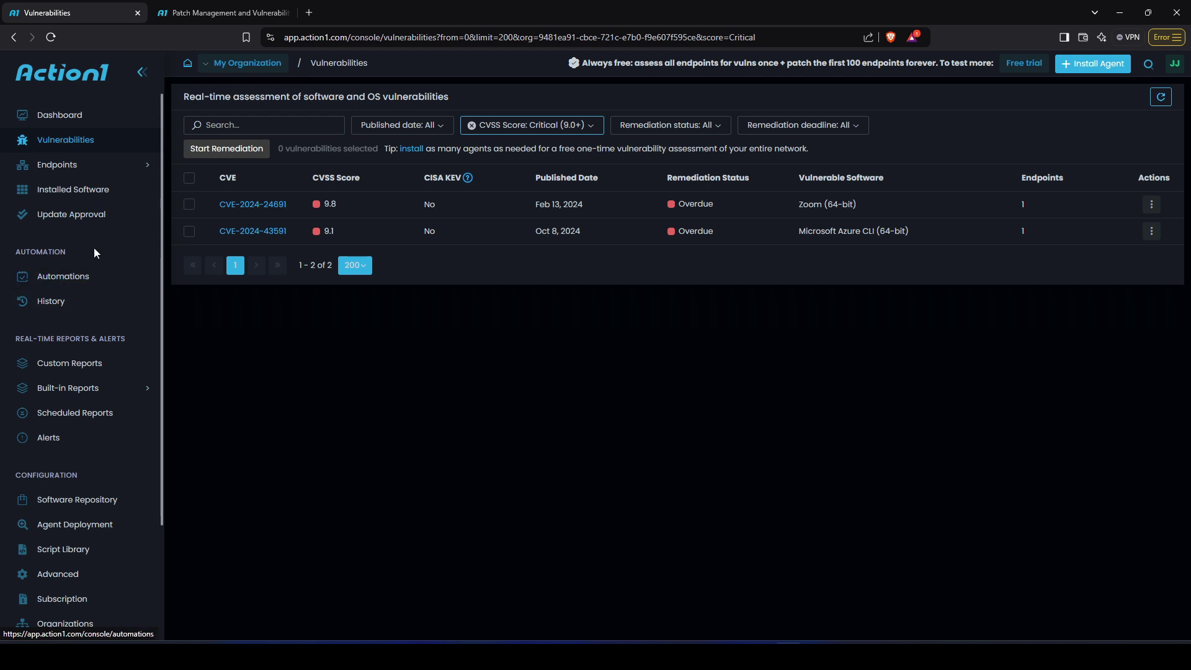
pyautogui.click(69, 281)
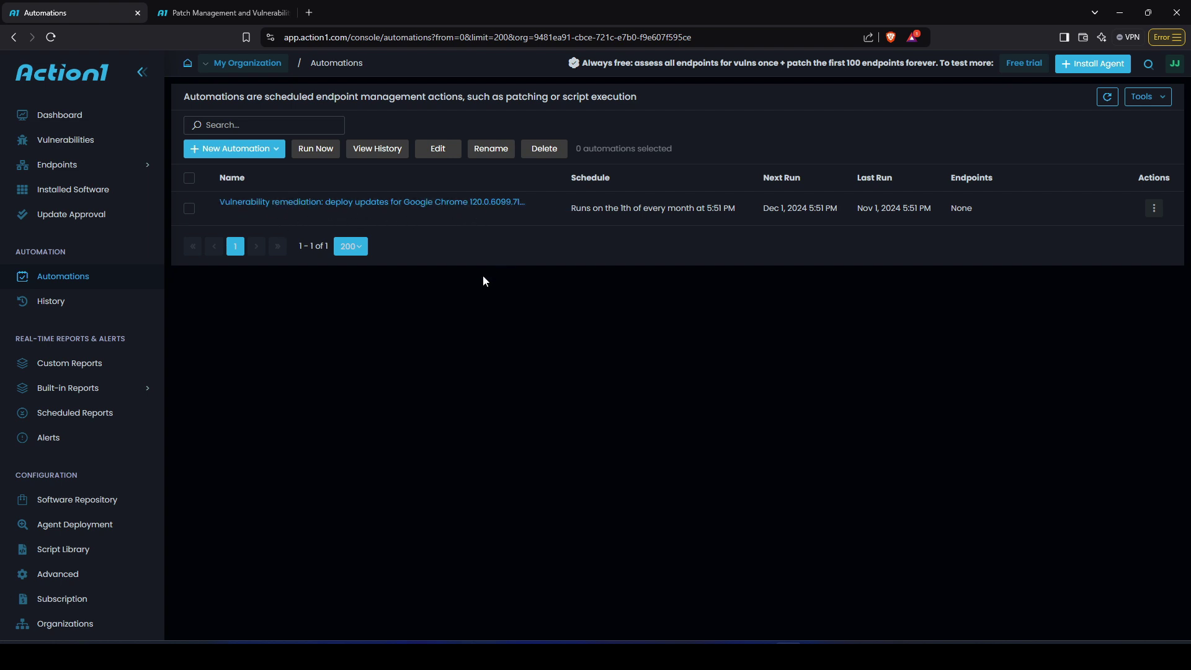
pyautogui.click(226, 160)
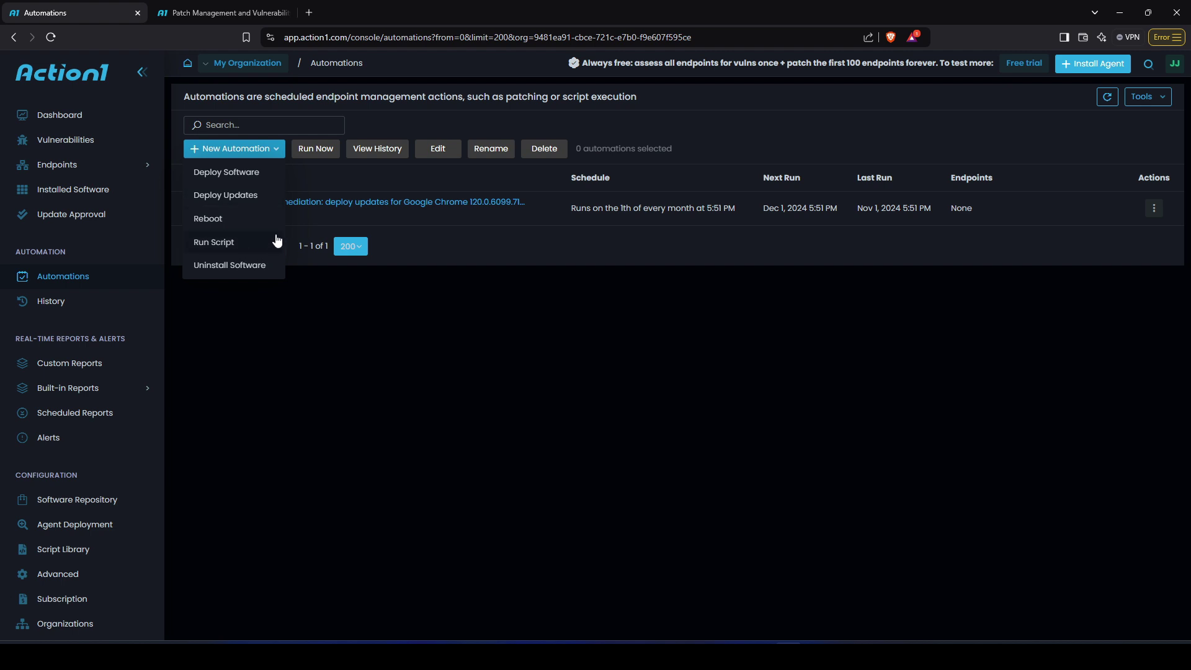
pyautogui.click(225, 197)
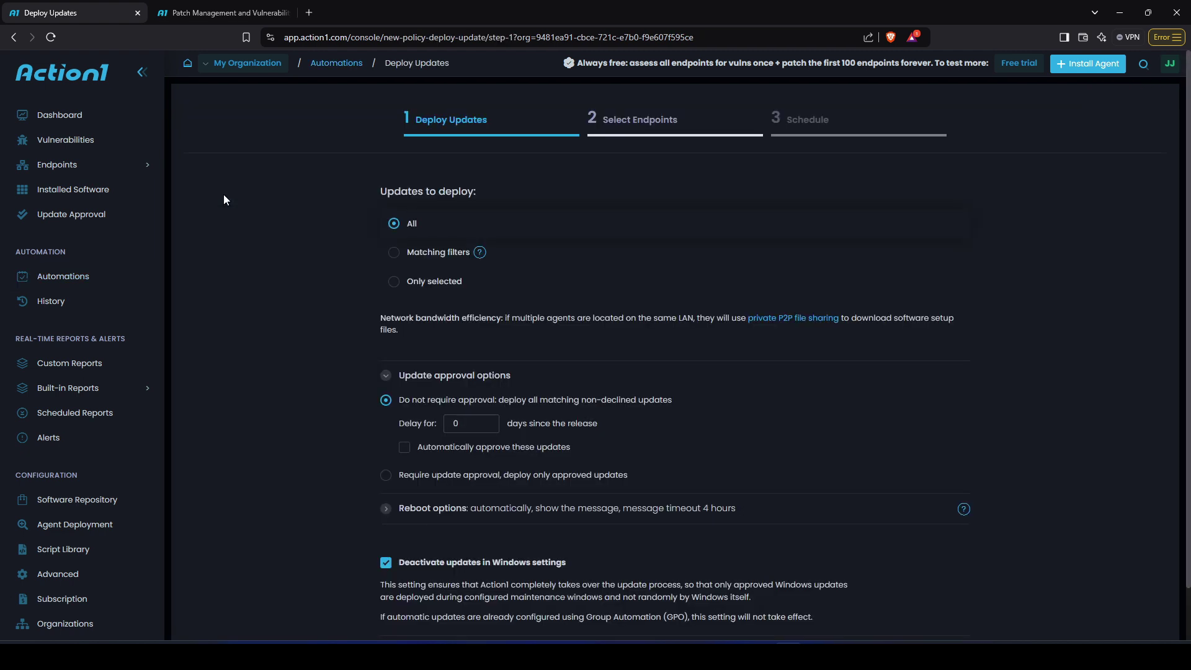
pyautogui.scroll(-2, 223, 195)
pyautogui.scroll(2, 223, 195)
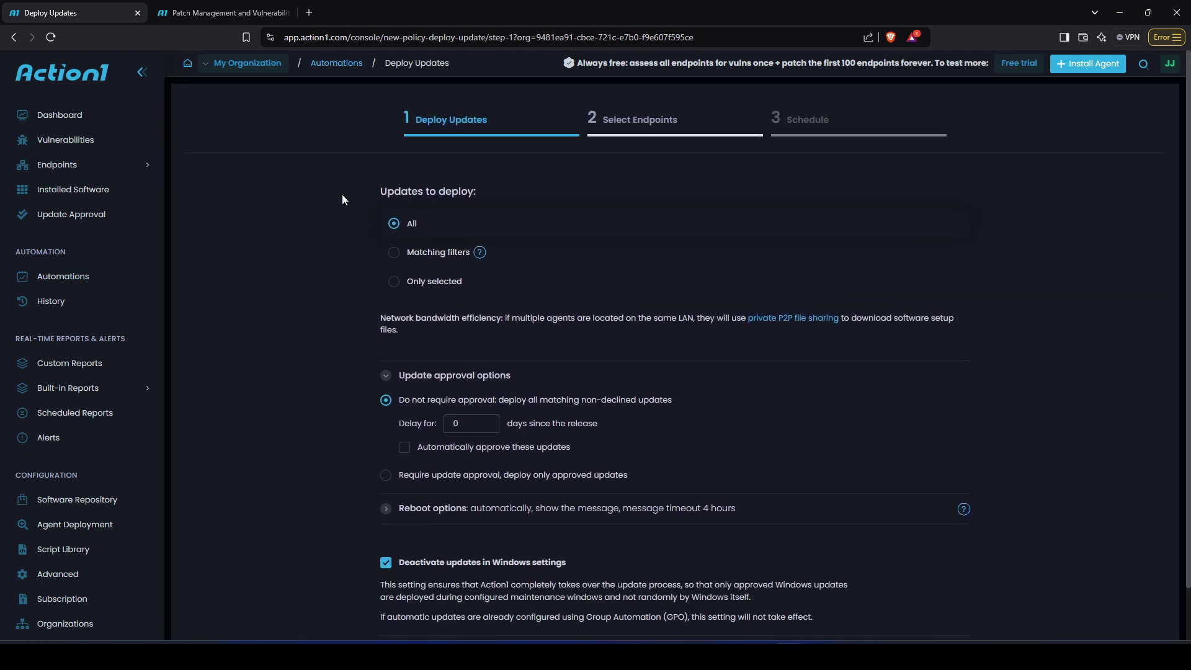
# - Limit the updates to deploy to matching filters, with update severities including Critical and Important
pyautogui.click(394, 254)
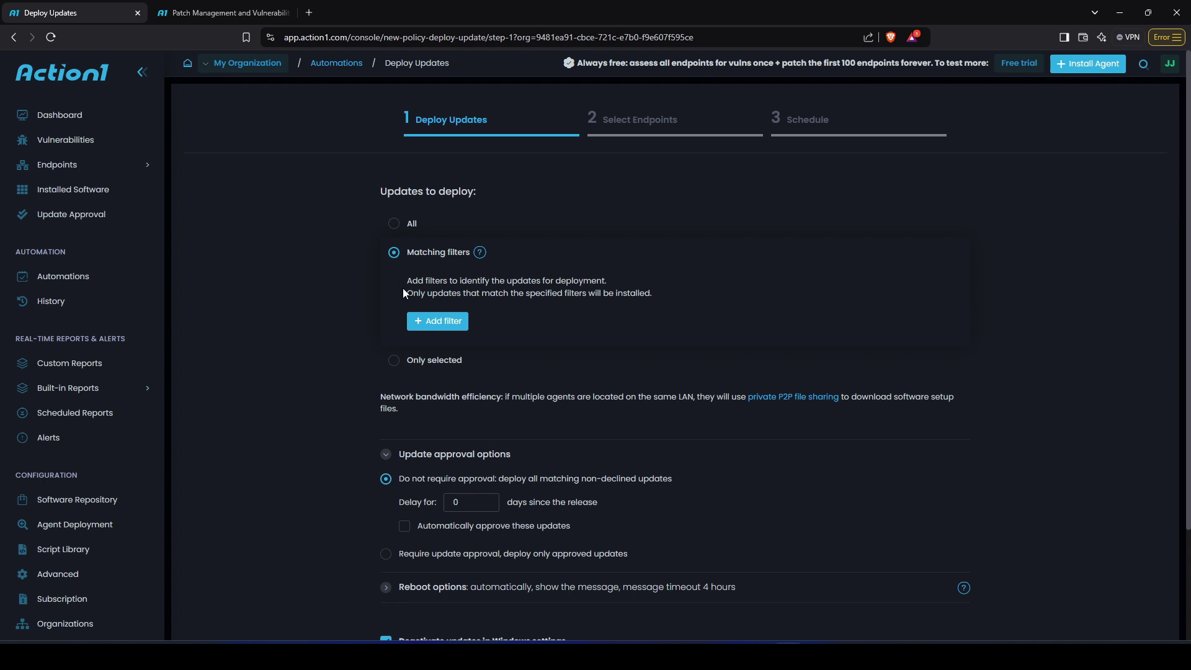
pyautogui.click(438, 334)
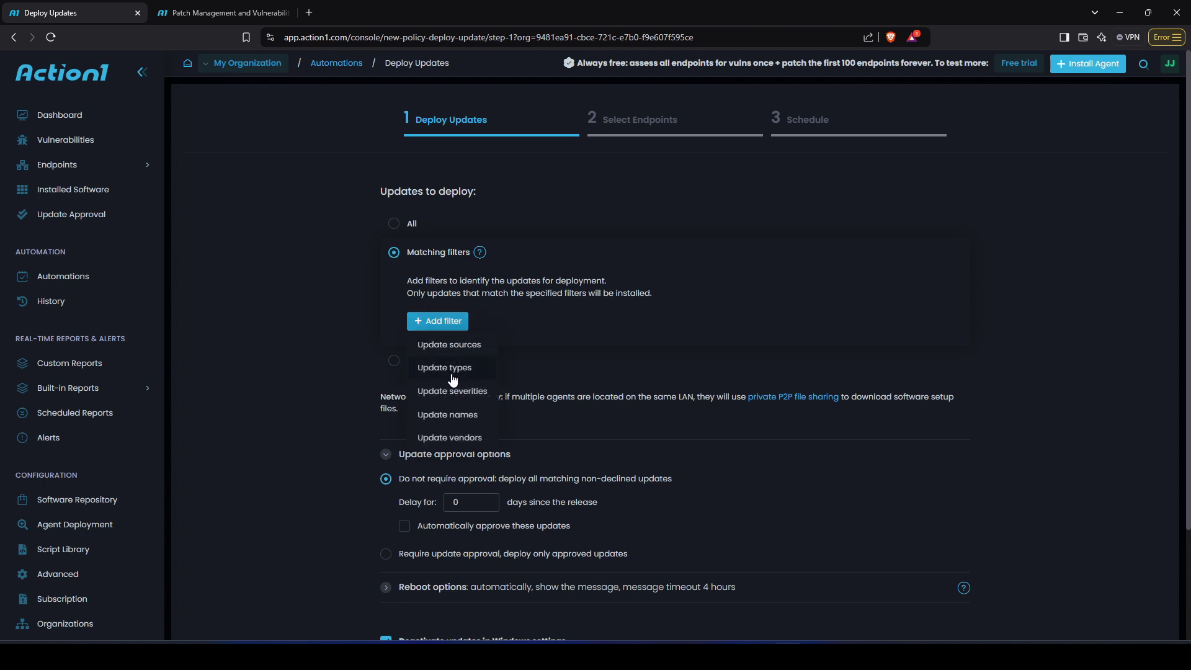
pyautogui.click(459, 392)
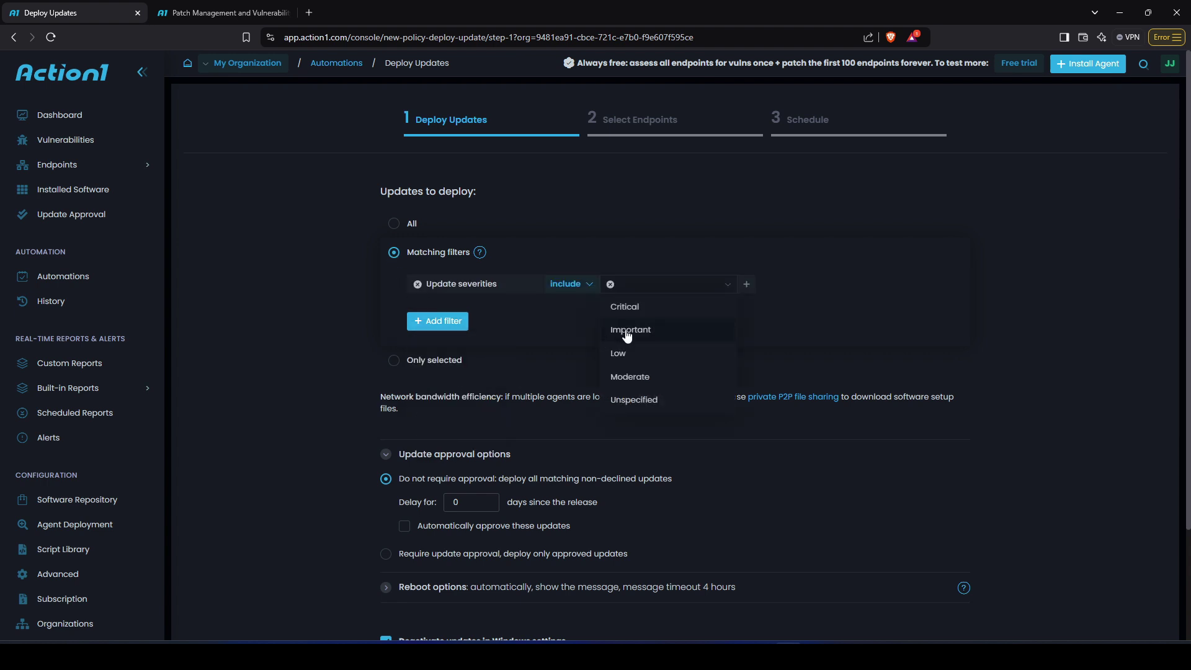
pyautogui.click(628, 311)
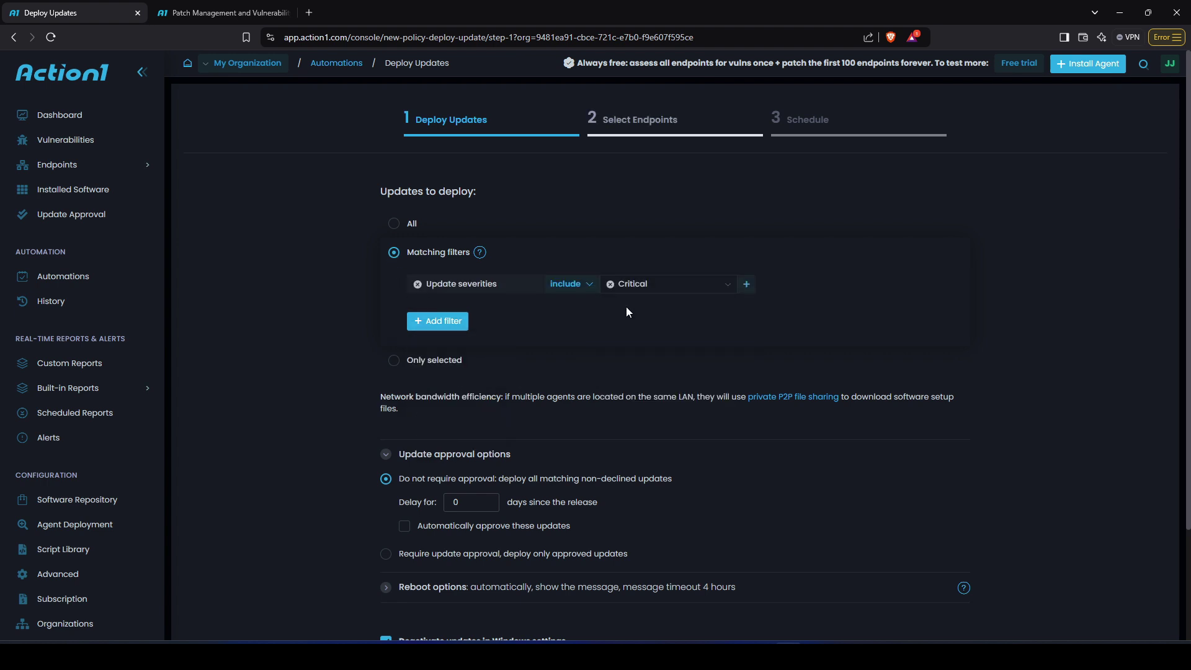
pyautogui.click(746, 287)
pyautogui.click(756, 304)
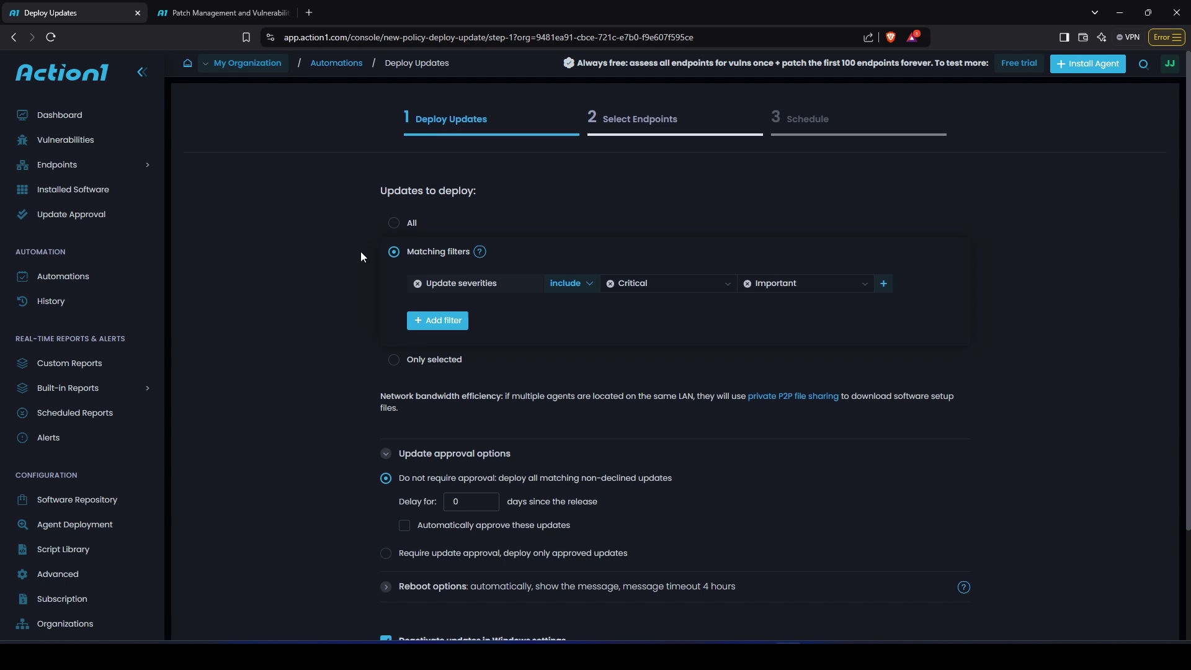
# - Set the update approval delay to 0 days since the release and continue to endpoint selection
pyautogui.scroll(-2, 360, 252)
pyautogui.scroll(-1, 361, 256)
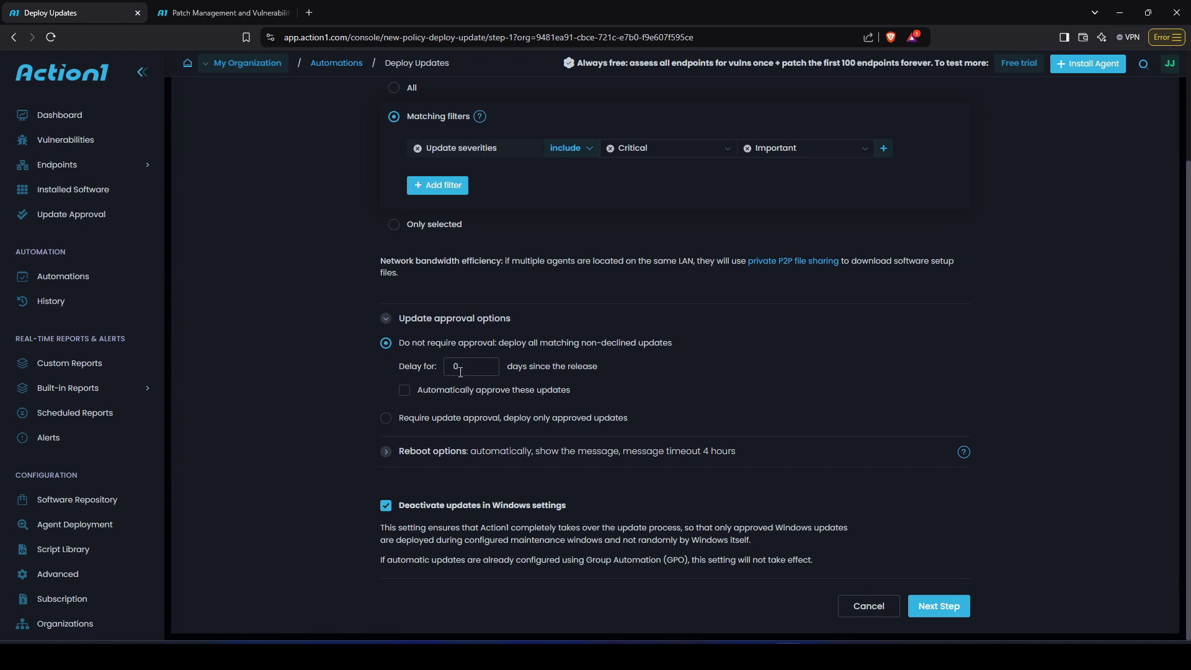
pyautogui.moveTo(461, 371); pyautogui.dragTo(454, 367)
pyautogui.write('7')
pyautogui.press('BackSpace')
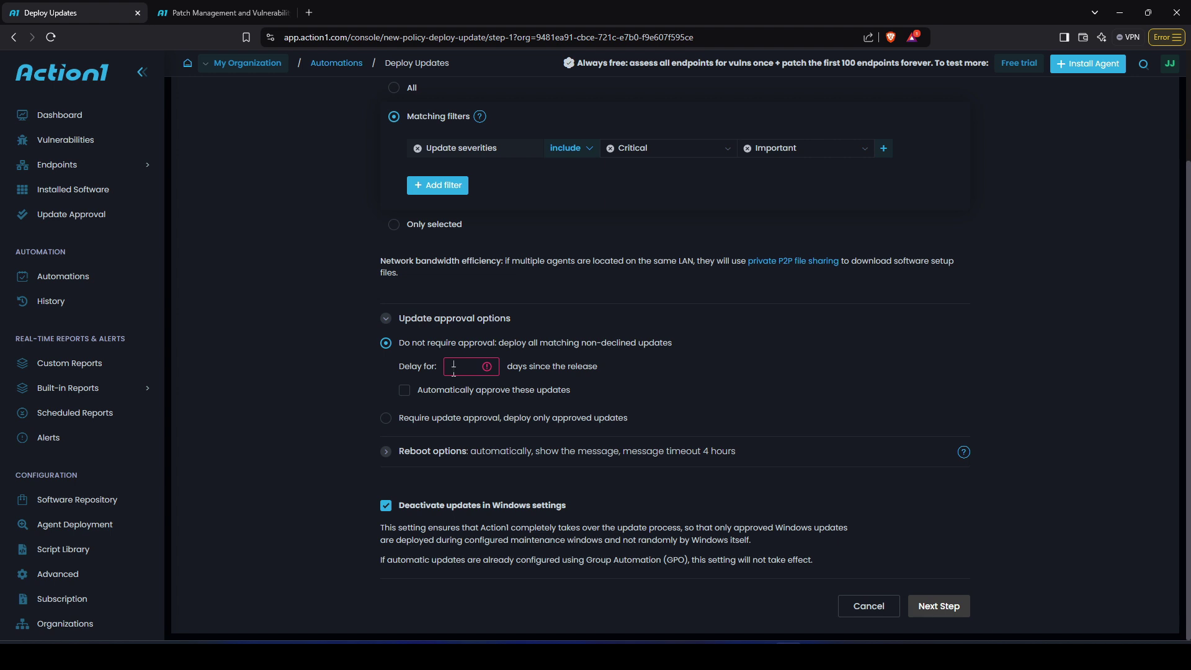
pyautogui.write('0')
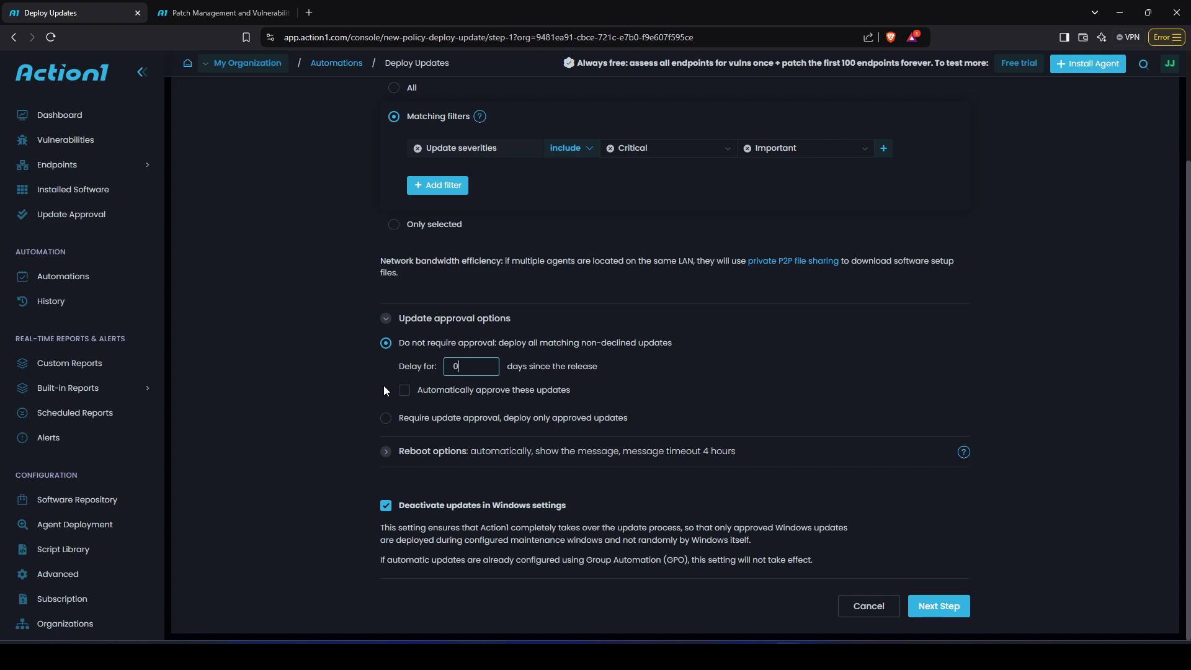
pyautogui.click(406, 391)
pyautogui.click(407, 399)
pyautogui.click(942, 607)
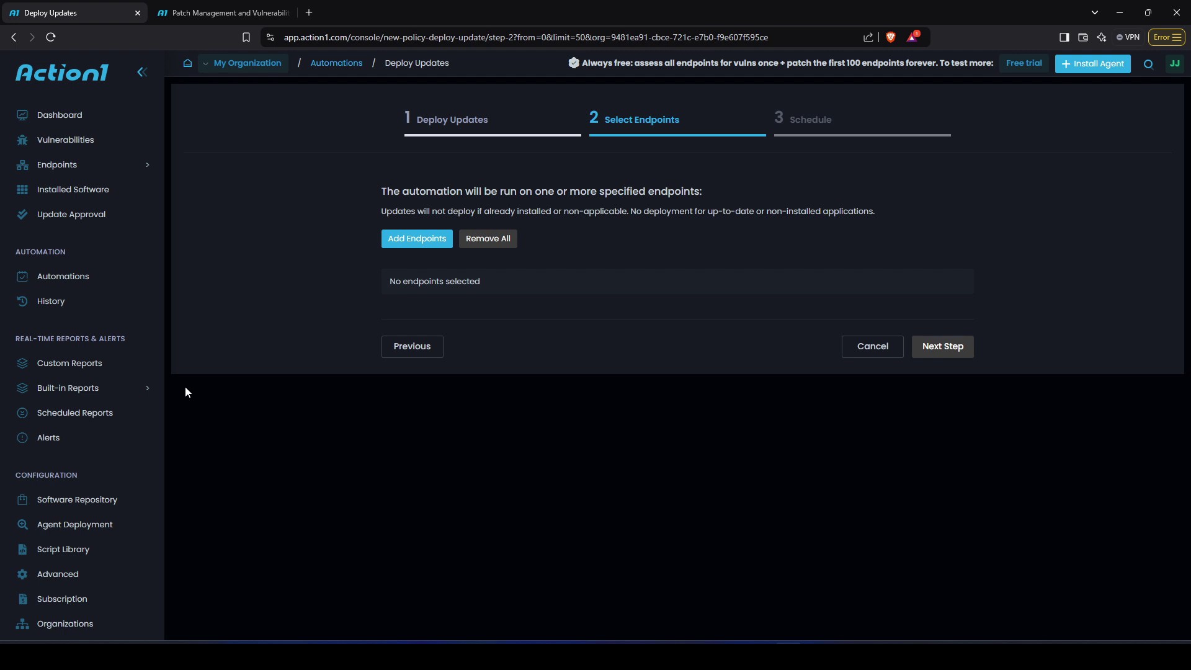
# - Add the entire All endpoint group to the automation and continue to its schedule
pyautogui.click(407, 240)
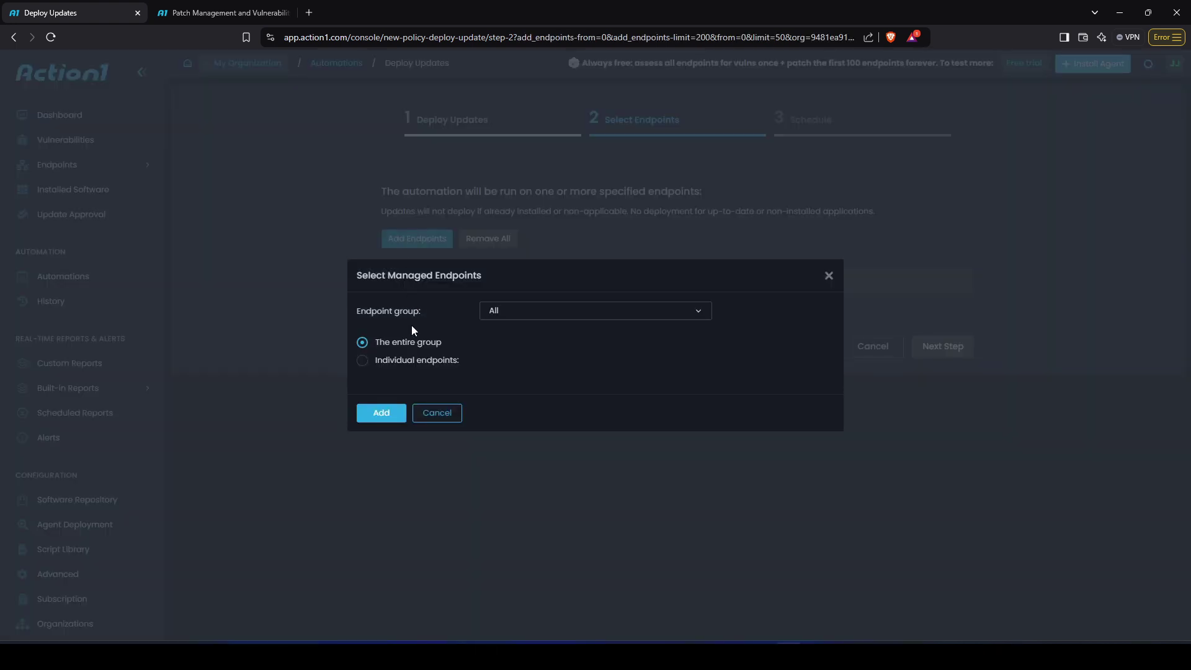
pyautogui.click(381, 412)
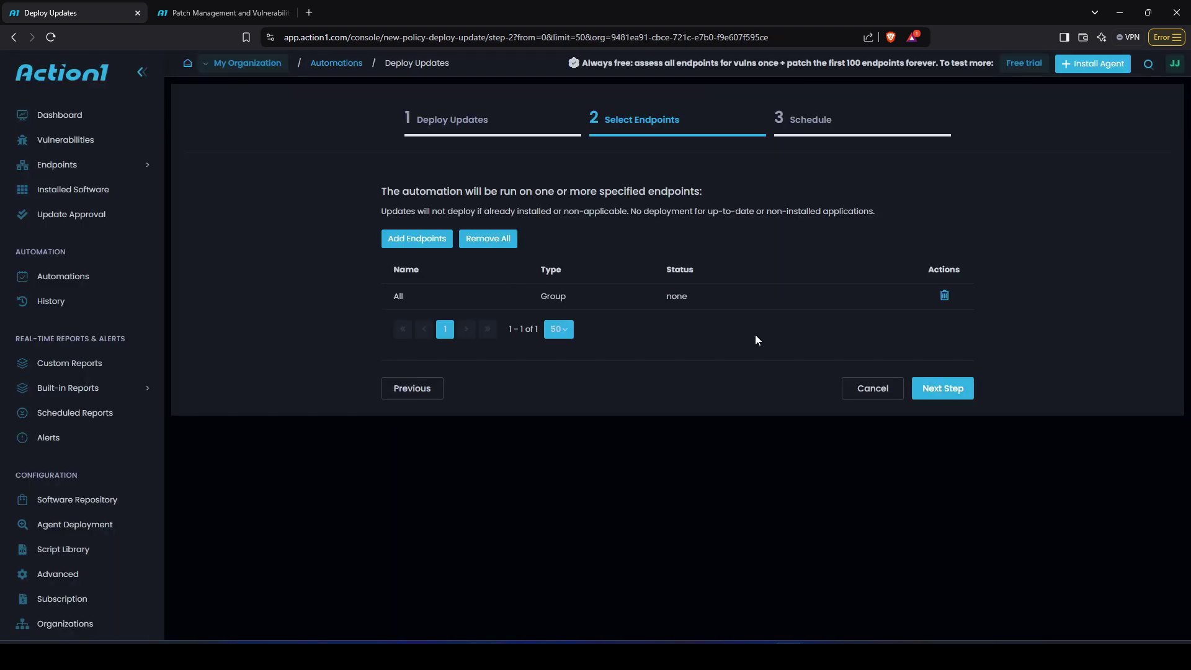
pyautogui.click(956, 392)
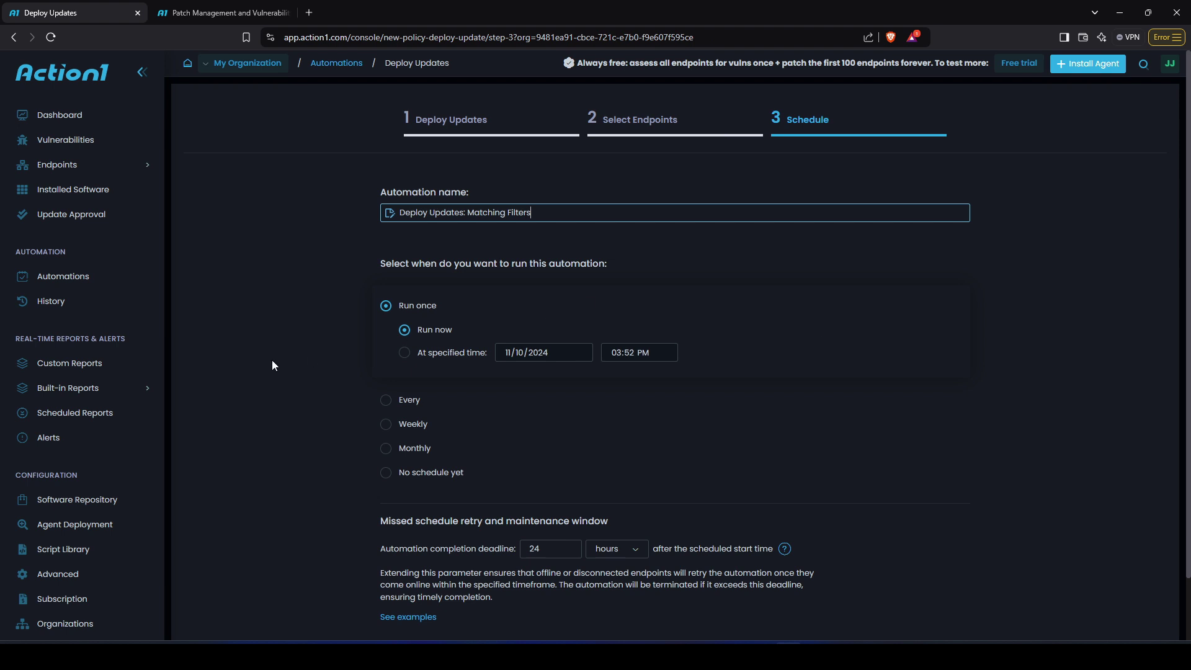
# - Schedule the automation to run weekly on Wednesday at 6:00 PM and finish creating it
pyautogui.scroll(-1, 272, 361)
pyautogui.click(386, 359)
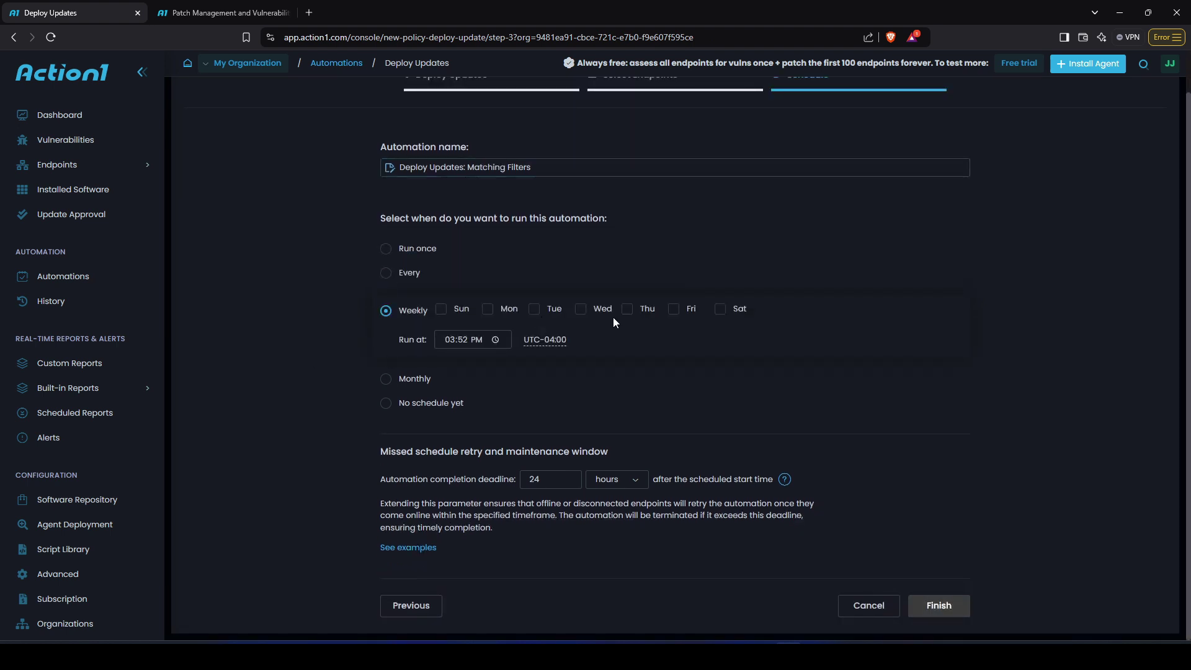
pyautogui.click(580, 313)
pyautogui.click(449, 342)
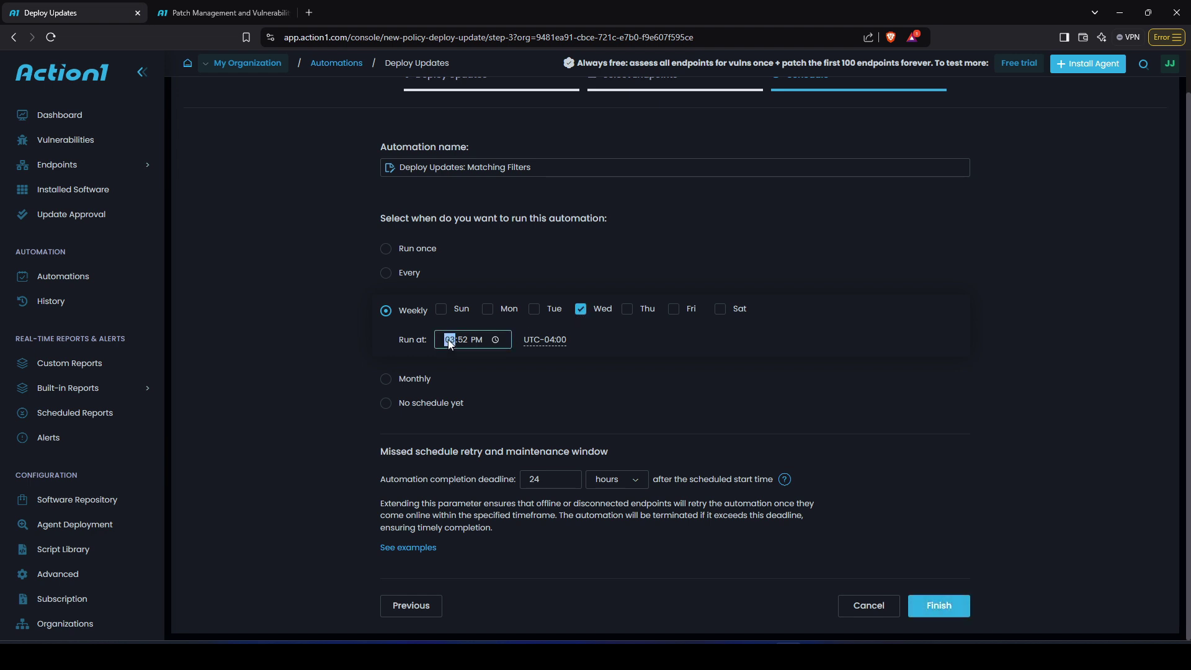
pyautogui.write('6')
pyautogui.click(477, 381)
pyautogui.click(932, 604)
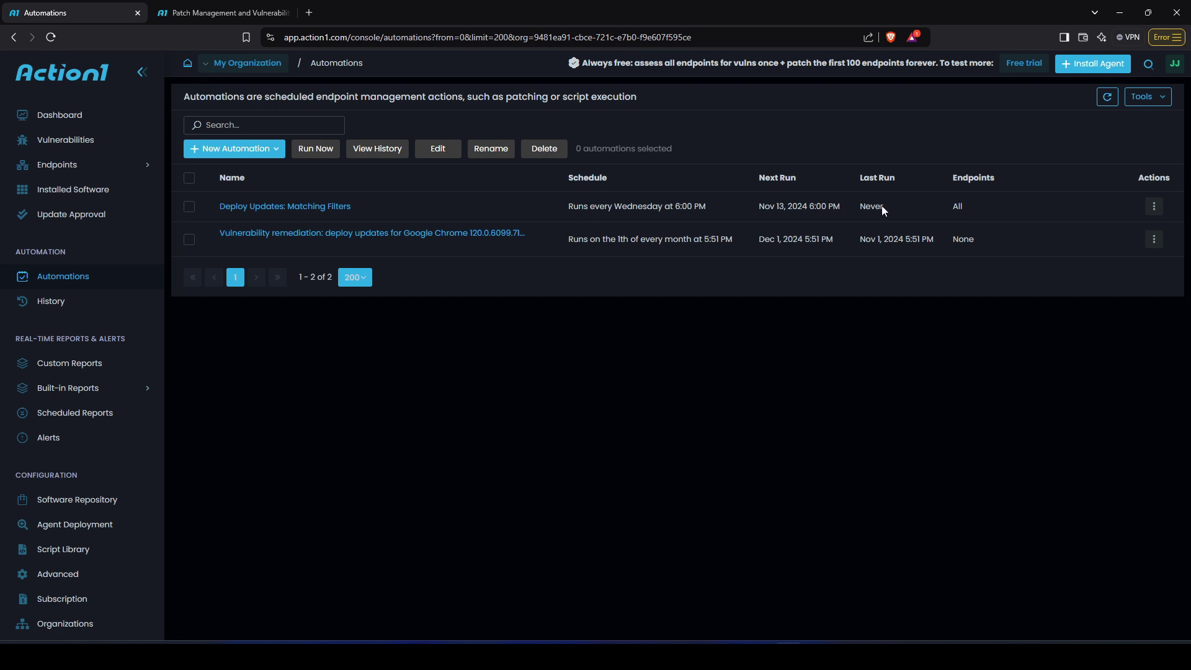
pyautogui.click(359, 206)
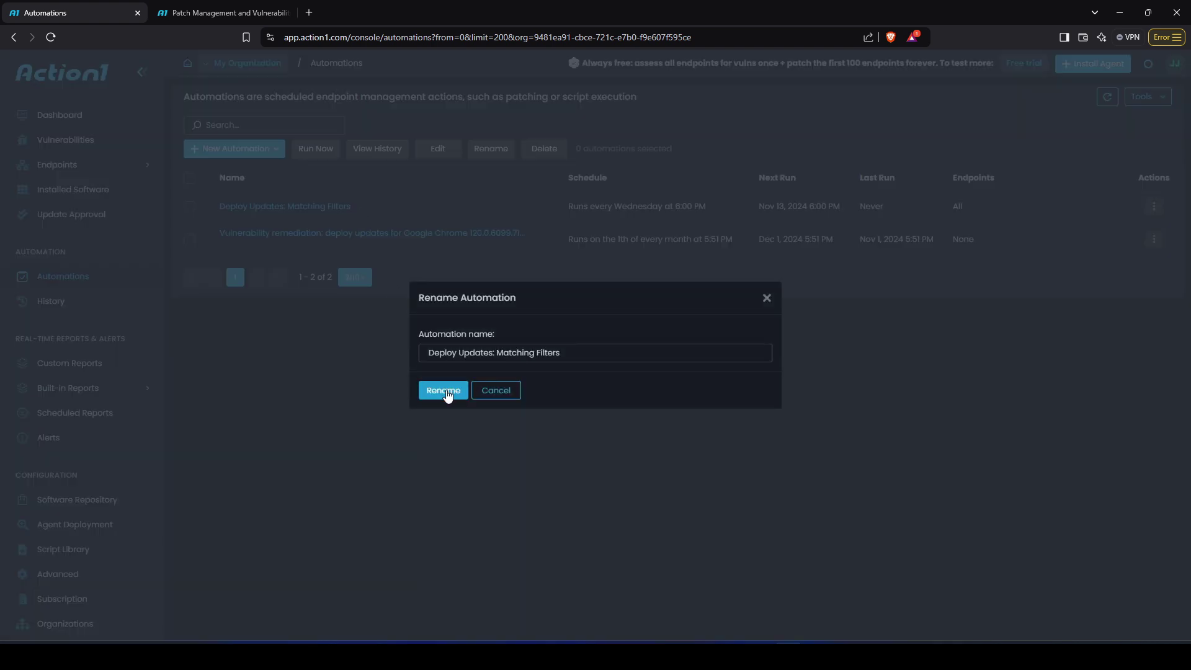
pyautogui.click(481, 393)
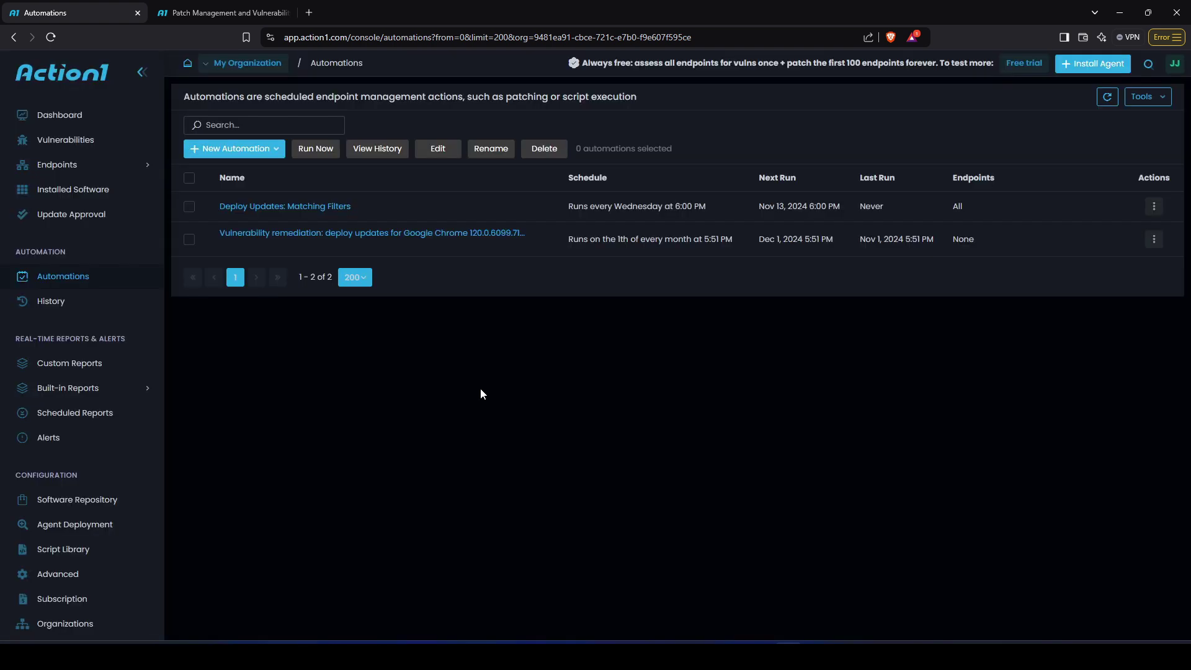
pyautogui.click(325, 211)
# - Review the automation execution history from the most recent runs to the oldest ones
pyautogui.click(65, 305)
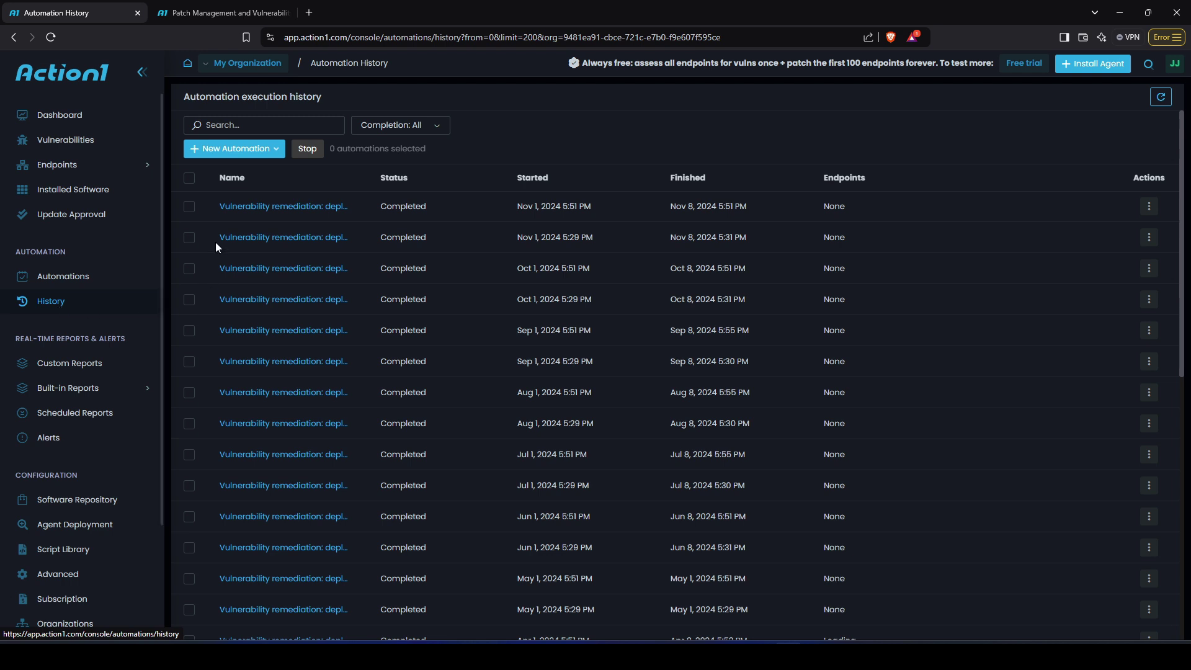
pyautogui.scroll(-1, 284, 323)
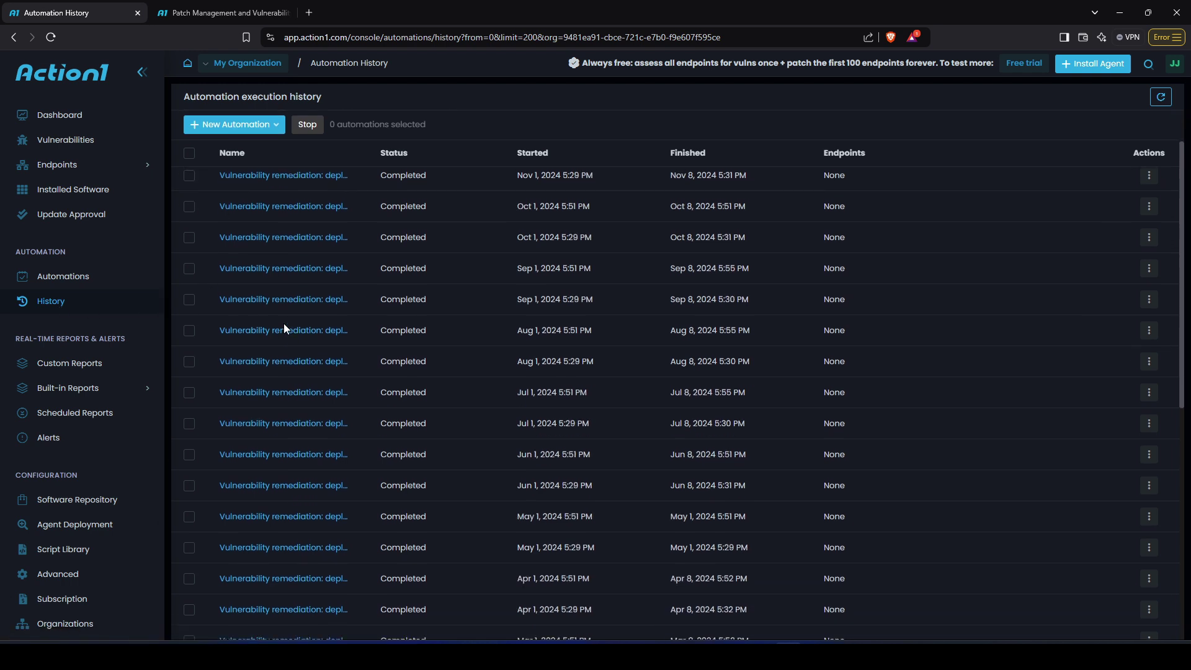
pyautogui.scroll(1, 284, 323)
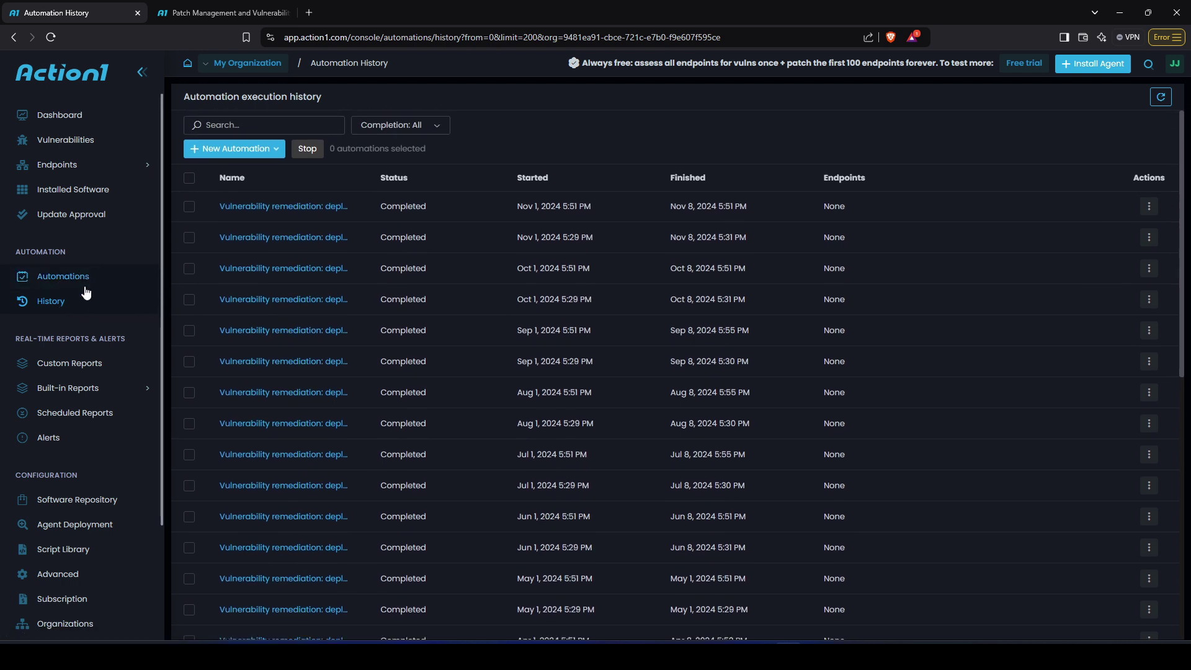
pyautogui.scroll(-8, 277, 303)
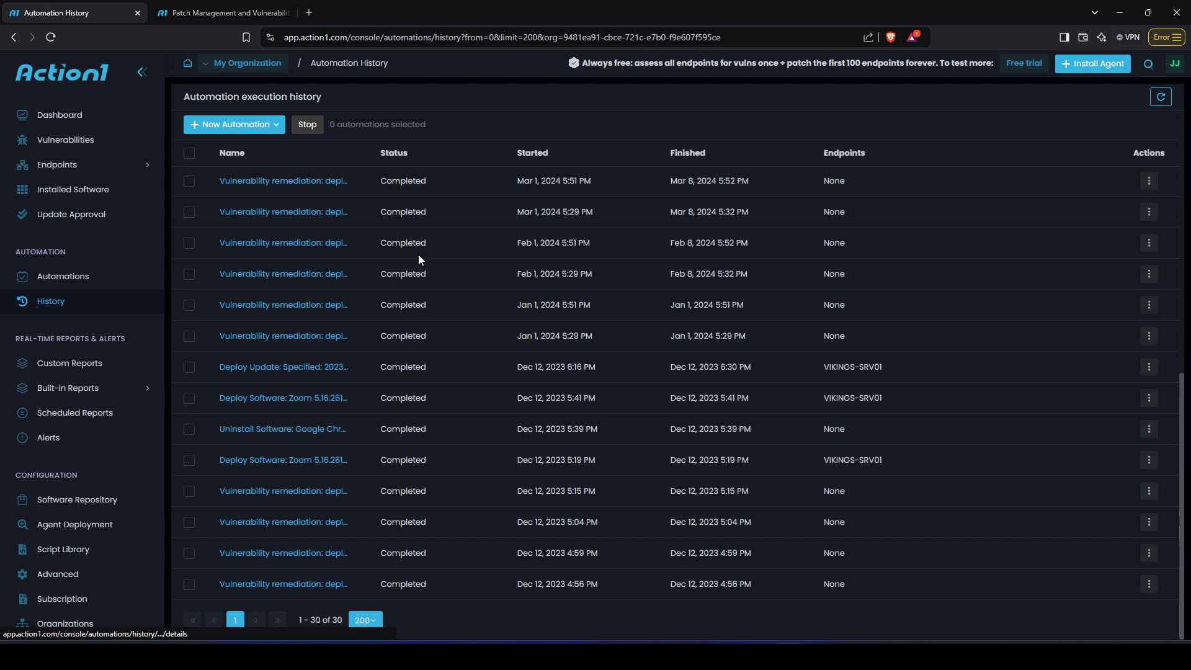
pyautogui.scroll(8, 418, 255)
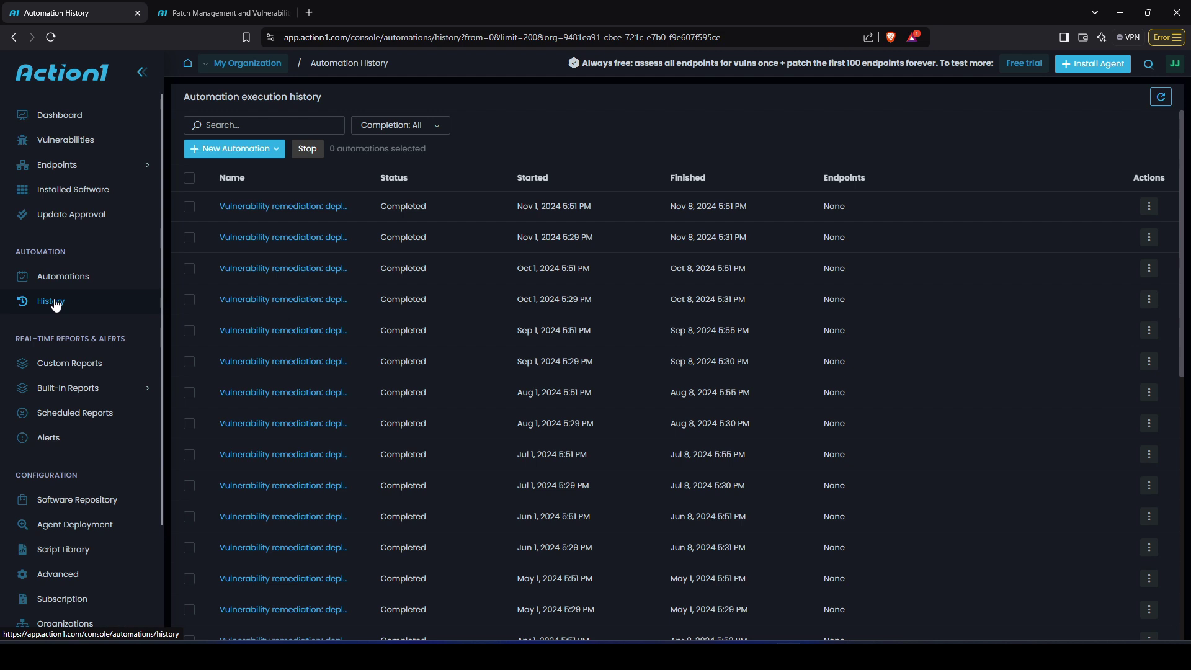
# - Browse the pre-packaged software on both pages of the Software Repository, and return to the first page
pyautogui.scroll(-3, 56, 304)
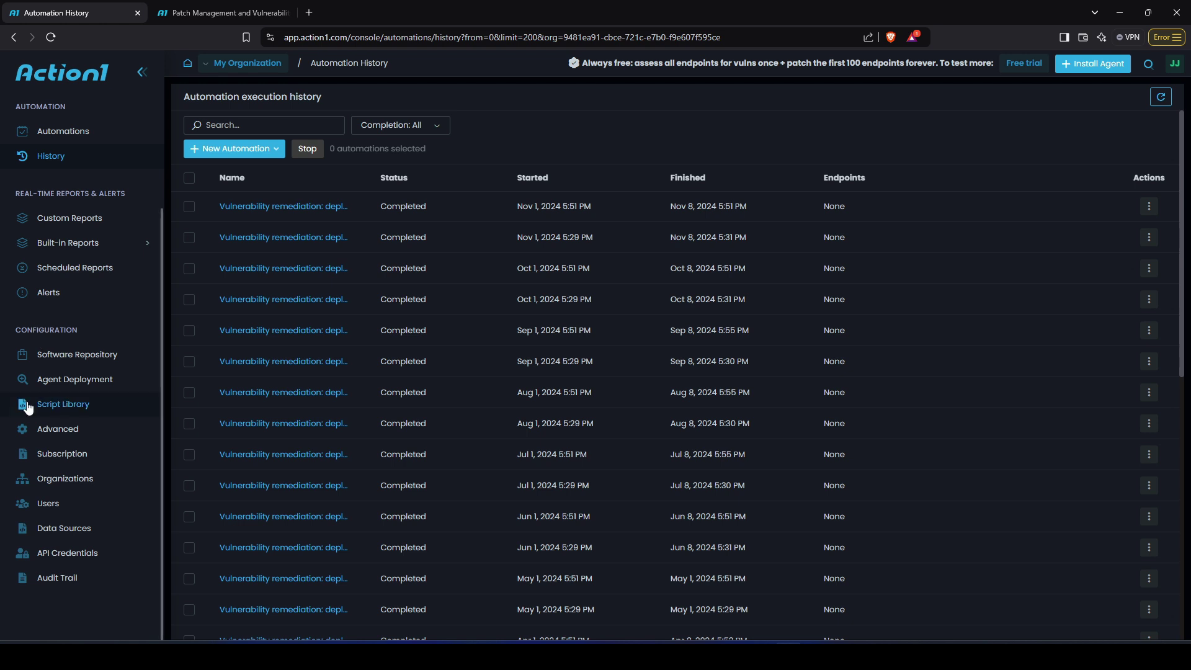
pyautogui.click(86, 355)
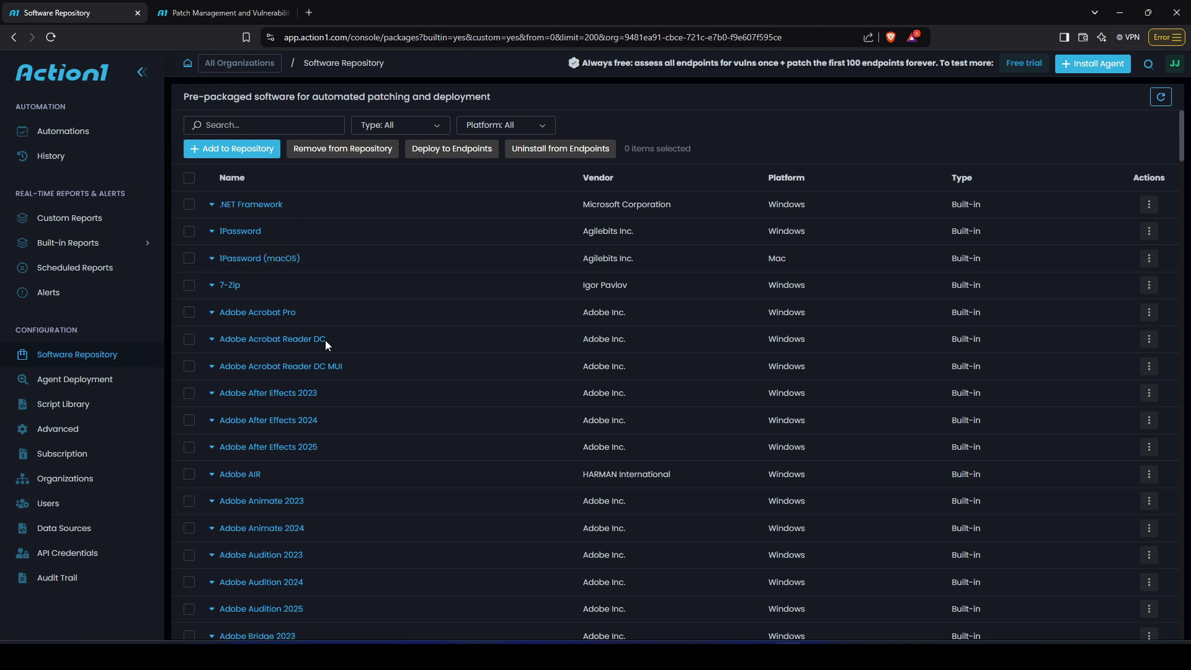
pyautogui.scroll(-20, 340, 358)
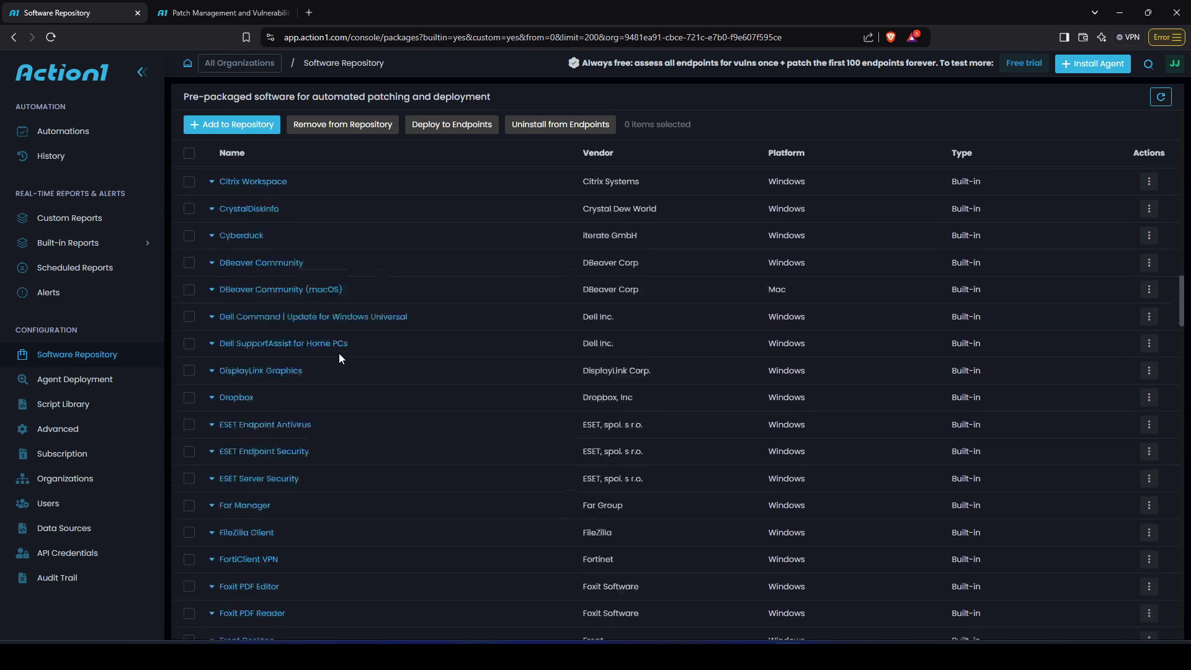
pyautogui.scroll(-15, 339, 358)
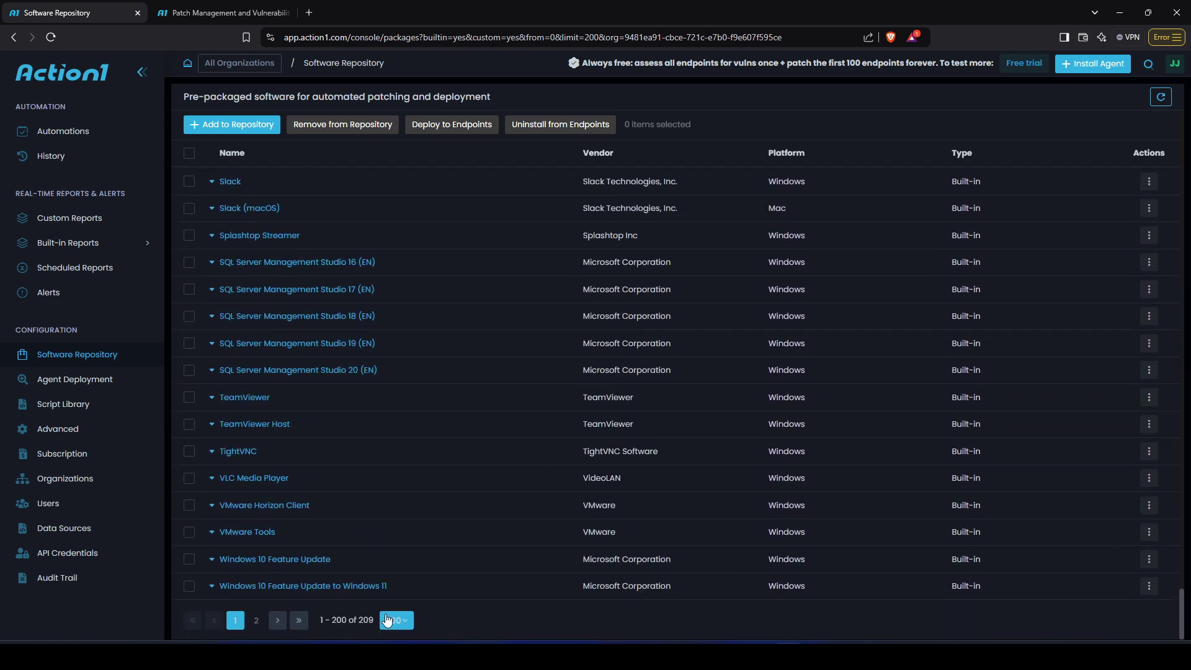
pyautogui.click(256, 621)
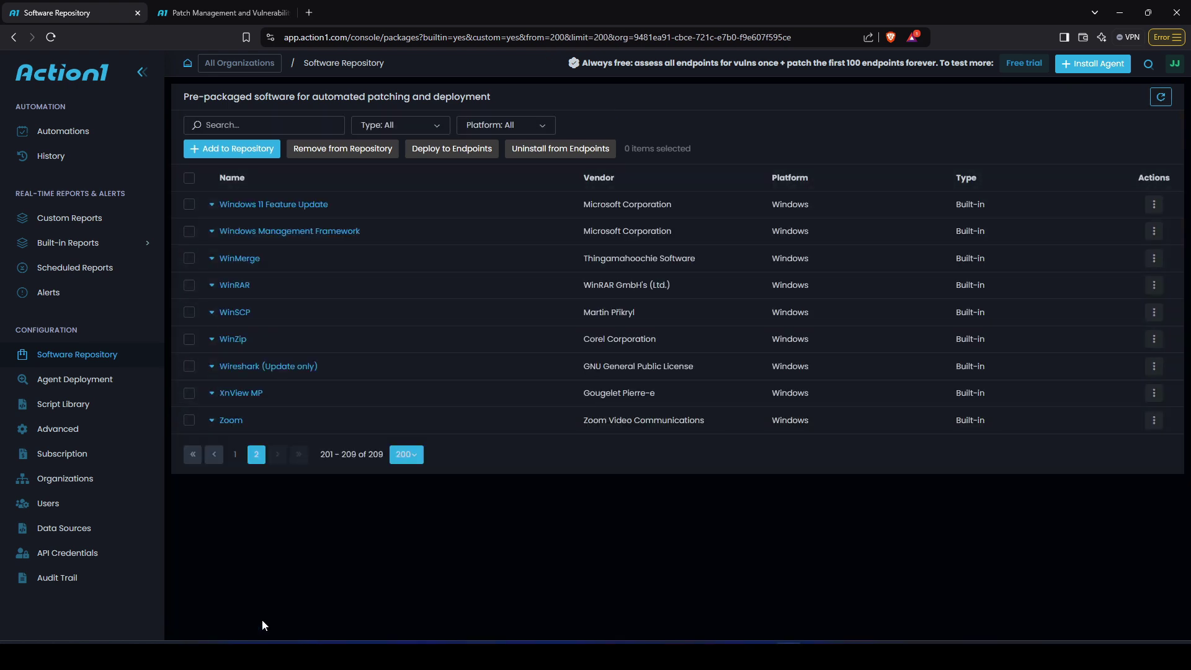
pyautogui.click(235, 454)
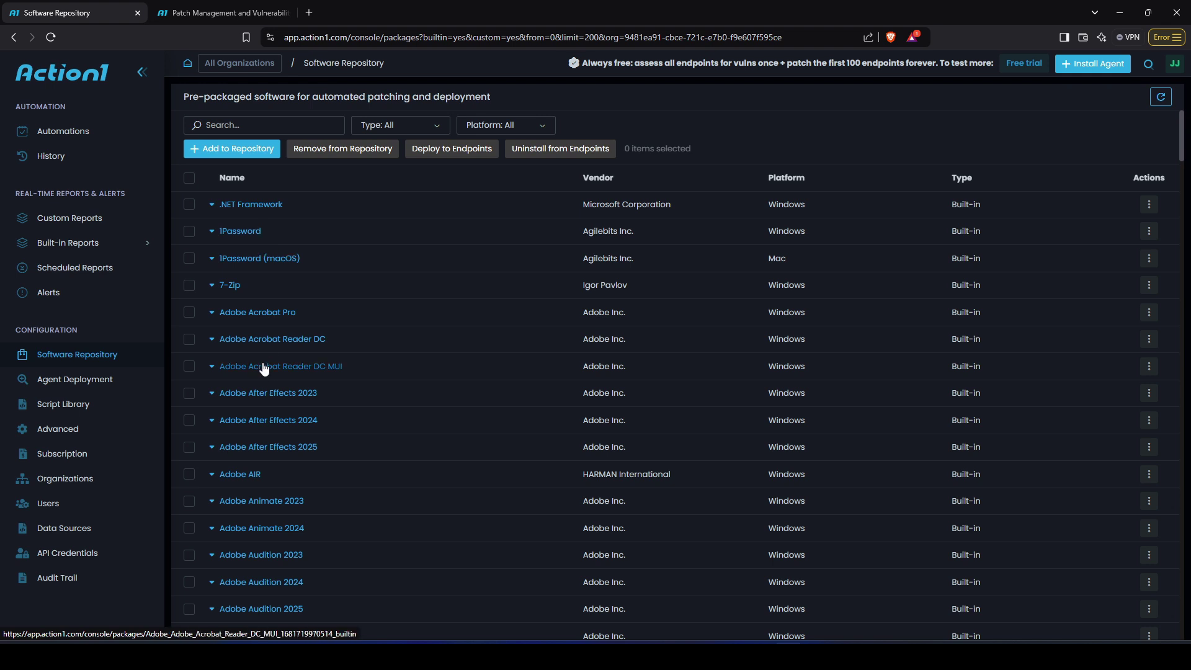
pyautogui.scroll(-3, 264, 369)
pyautogui.scroll(3, 265, 368)
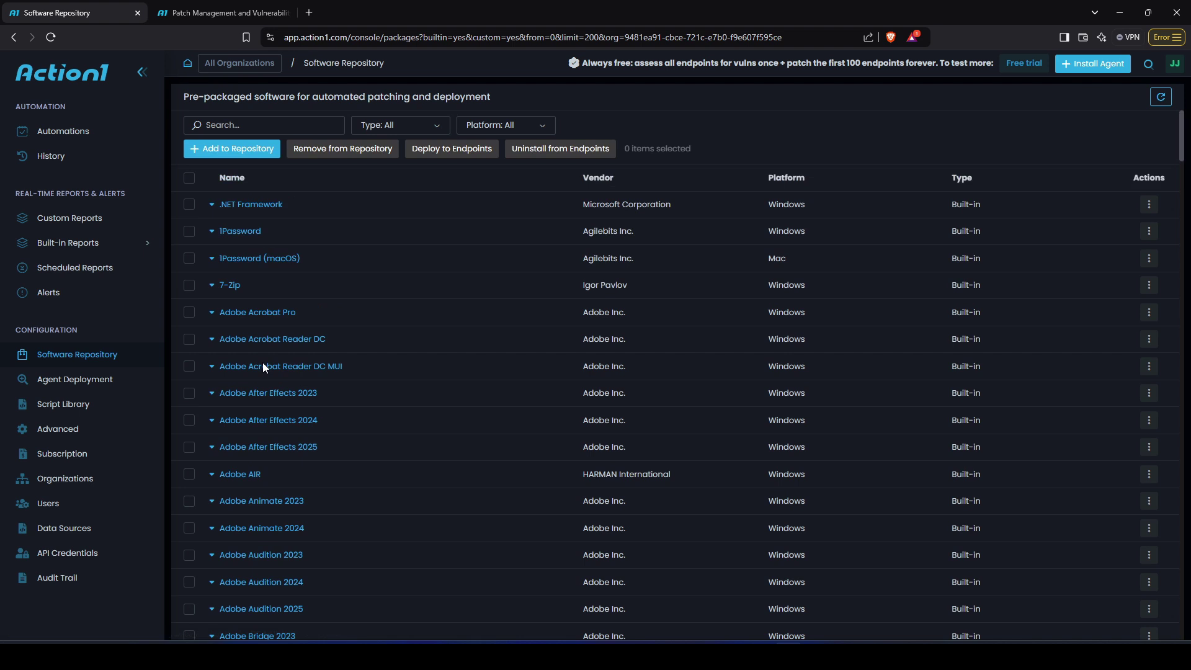
pyautogui.scroll(-2, 263, 363)
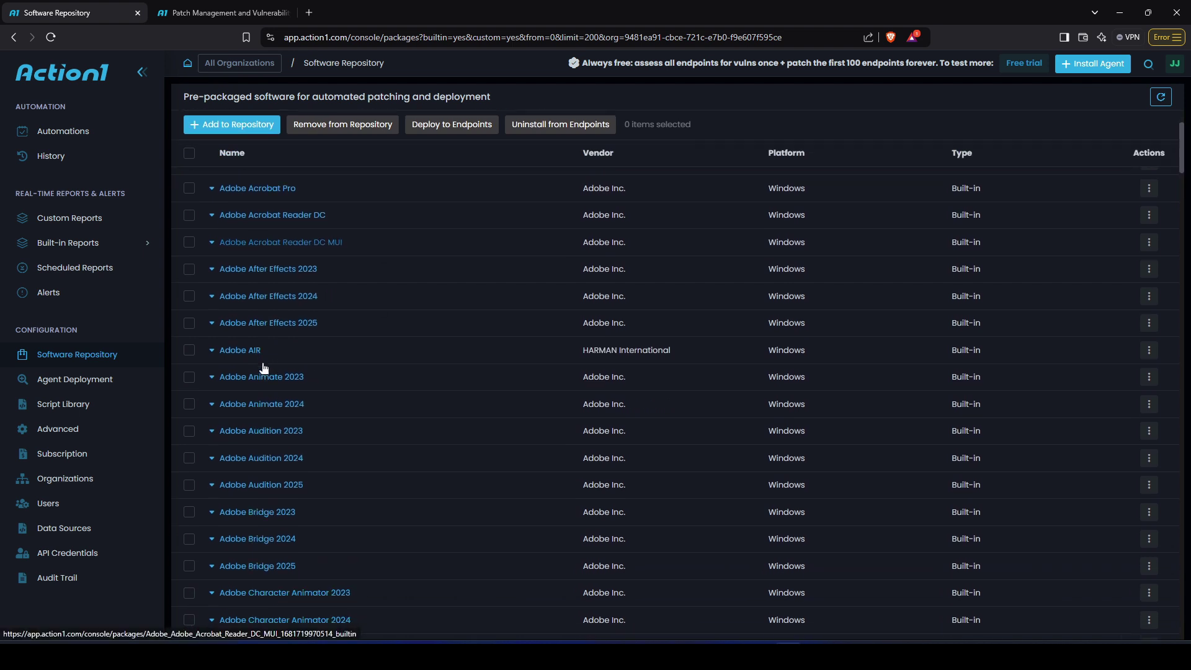
# - Browse the first page of pre-packaged software from the Adobe entries through the end of the list, and return to its beginning
pyautogui.scroll(-8, 263, 366)
pyautogui.scroll(10, 263, 366)
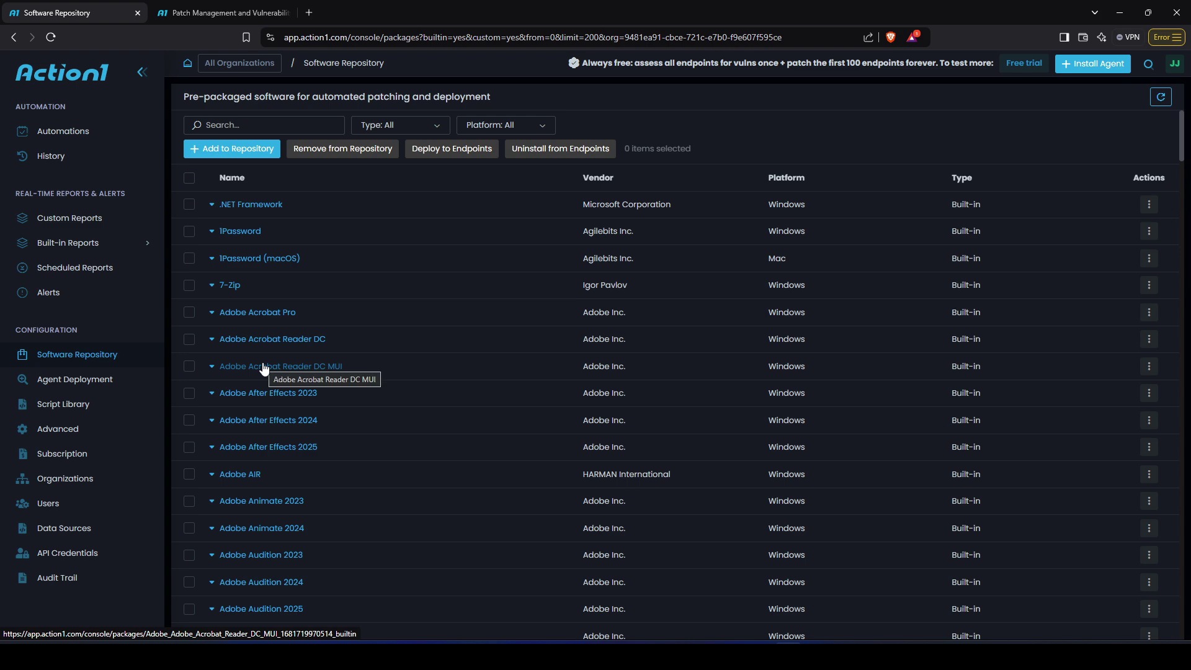
pyautogui.click(265, 368)
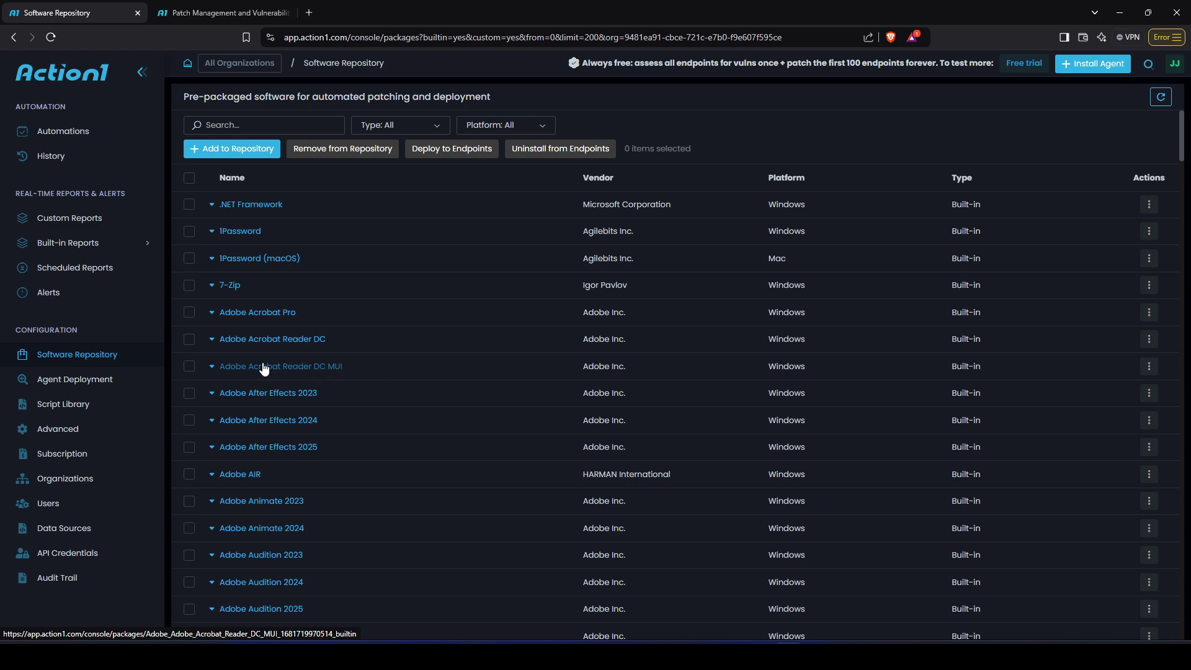
pyautogui.scroll(-7, 283, 475)
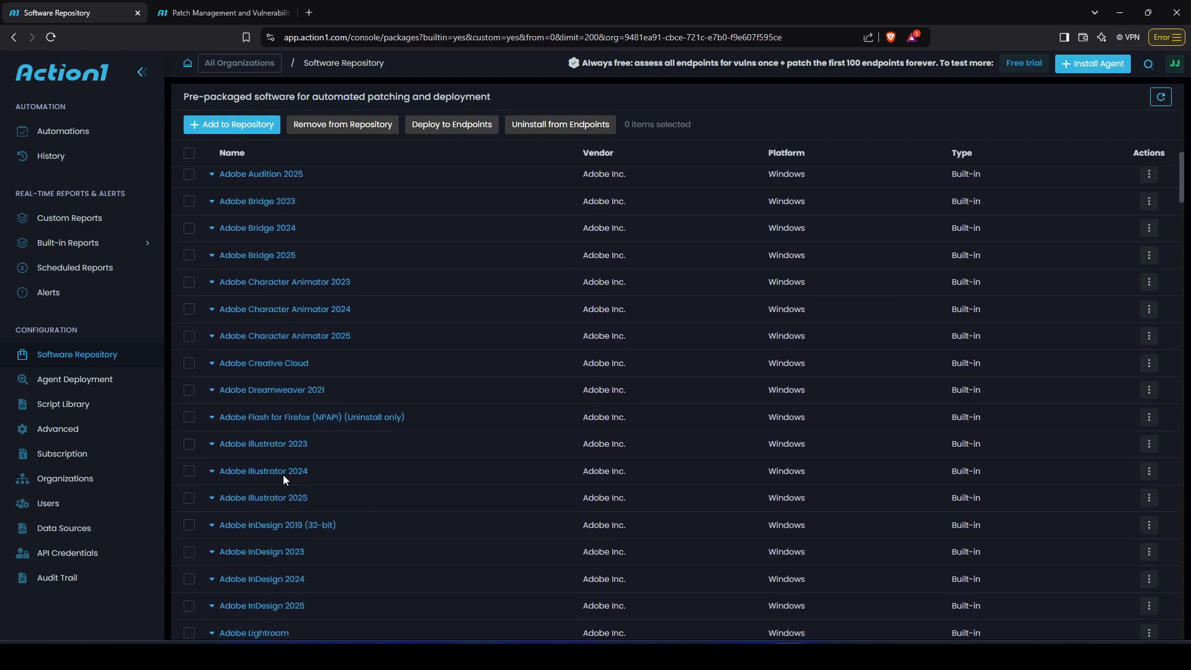
pyautogui.scroll(-20, 283, 474)
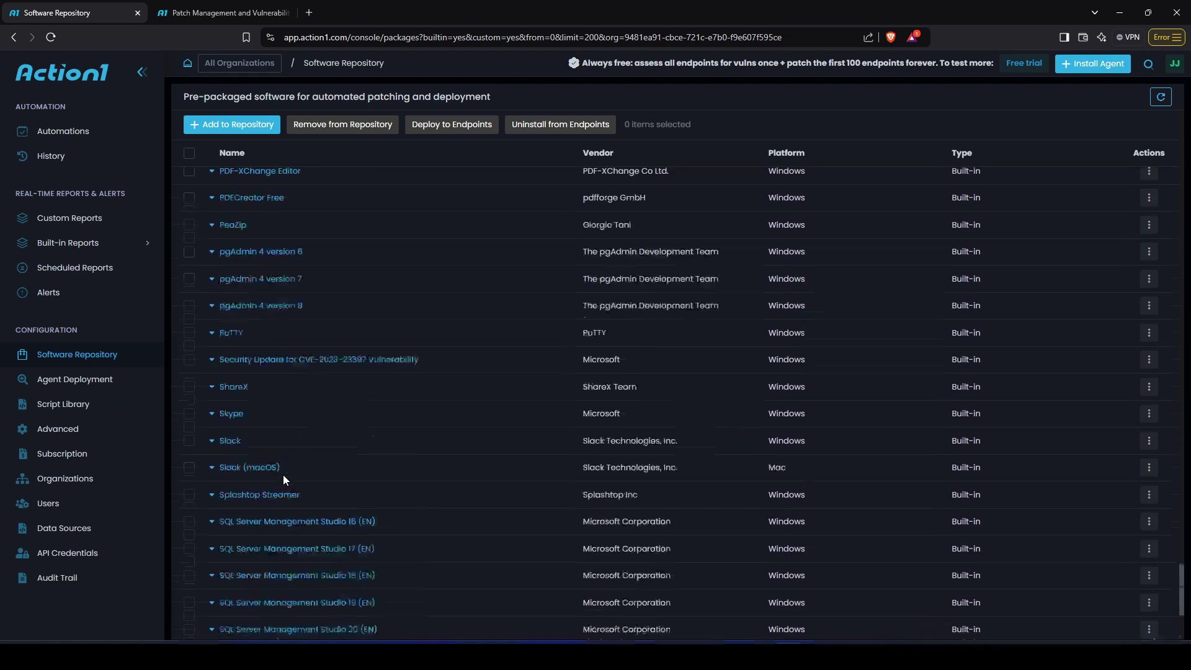
pyautogui.scroll(-4, 282, 475)
pyautogui.scroll(10, 282, 474)
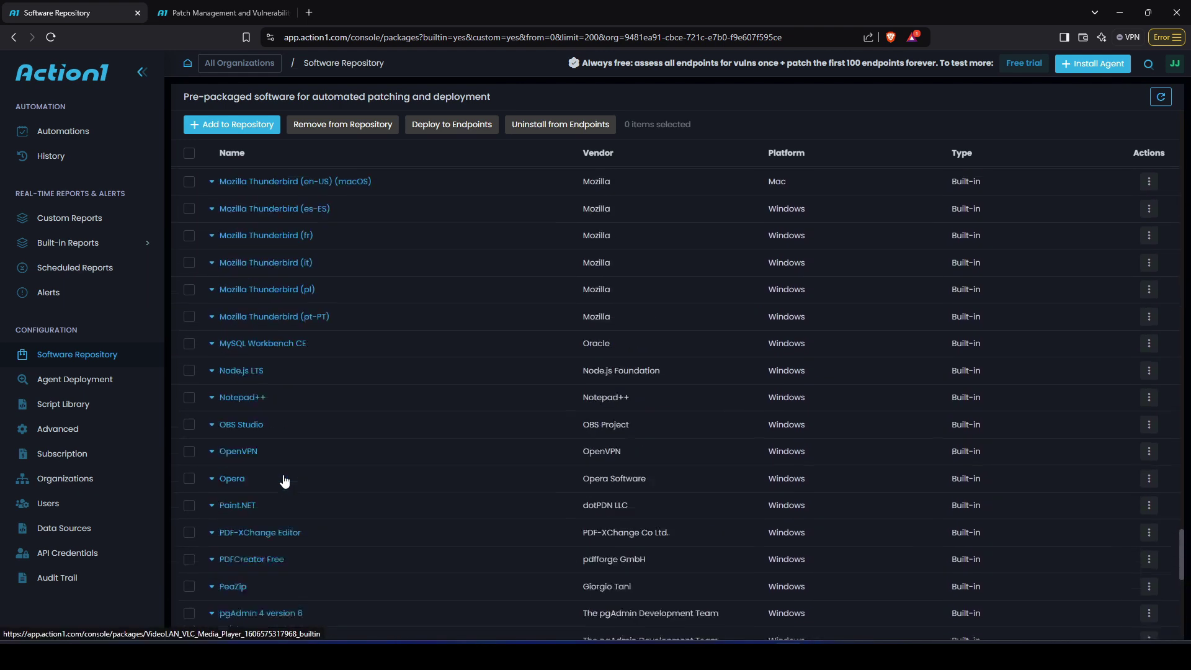
pyautogui.scroll(20, 284, 480)
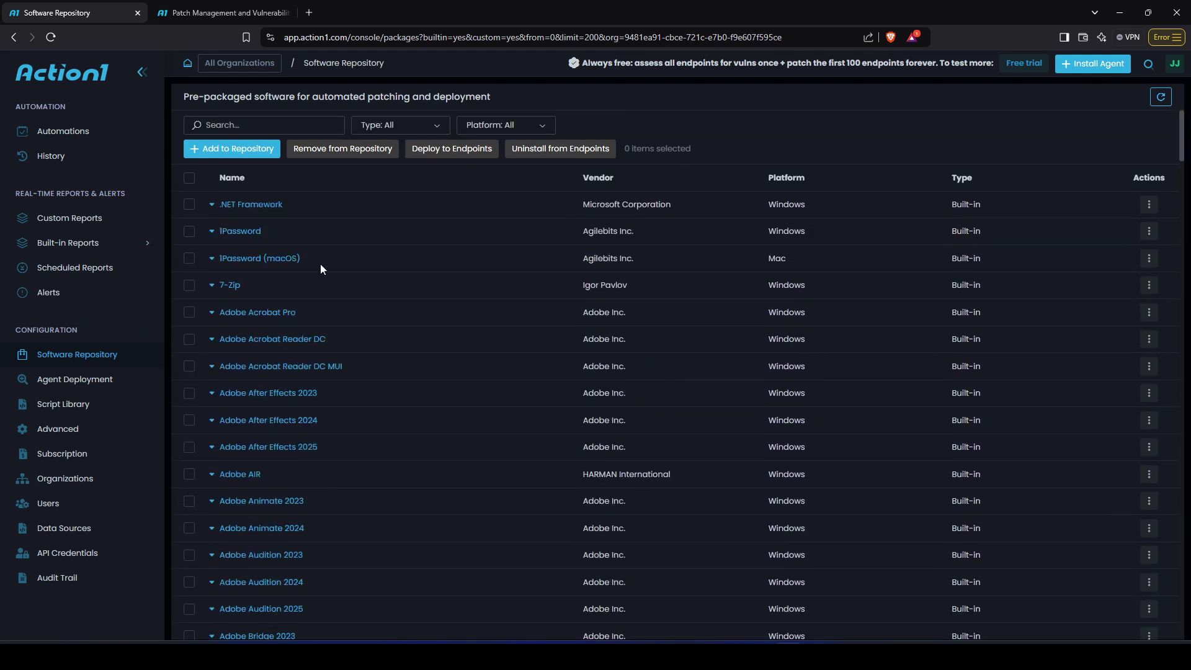
# - Start adding a custom software package to the repository, entering test as both its name and its vendor
pyautogui.click(238, 150)
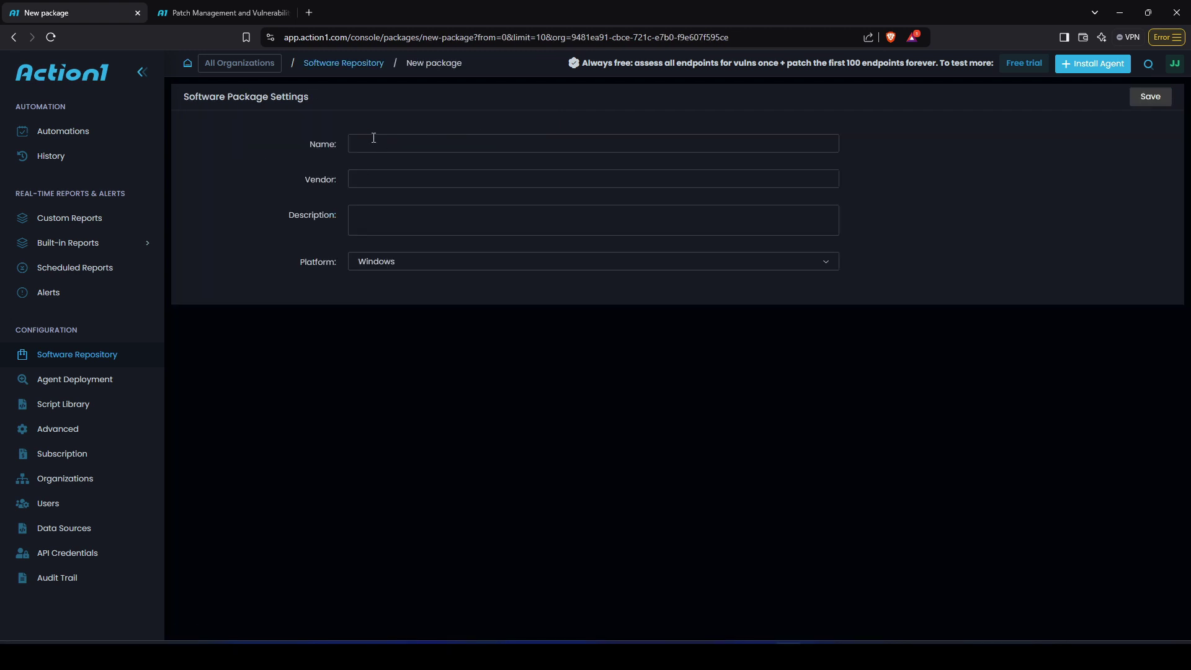
pyautogui.click(373, 138)
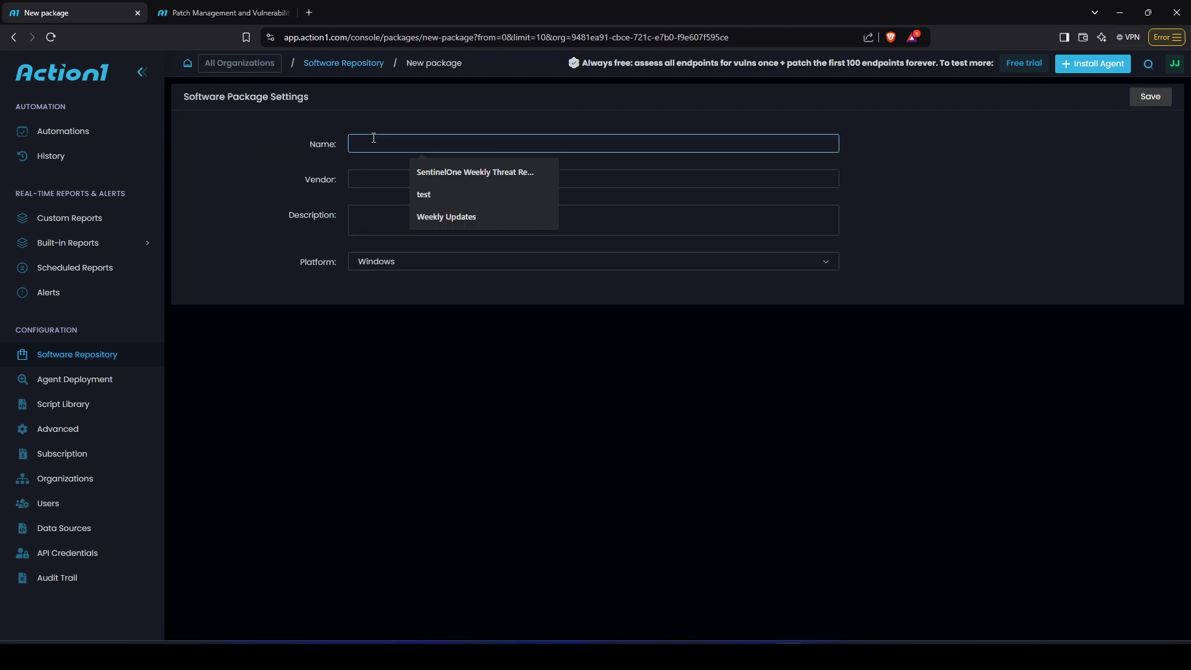
pyautogui.write('test')
pyautogui.click(435, 394)
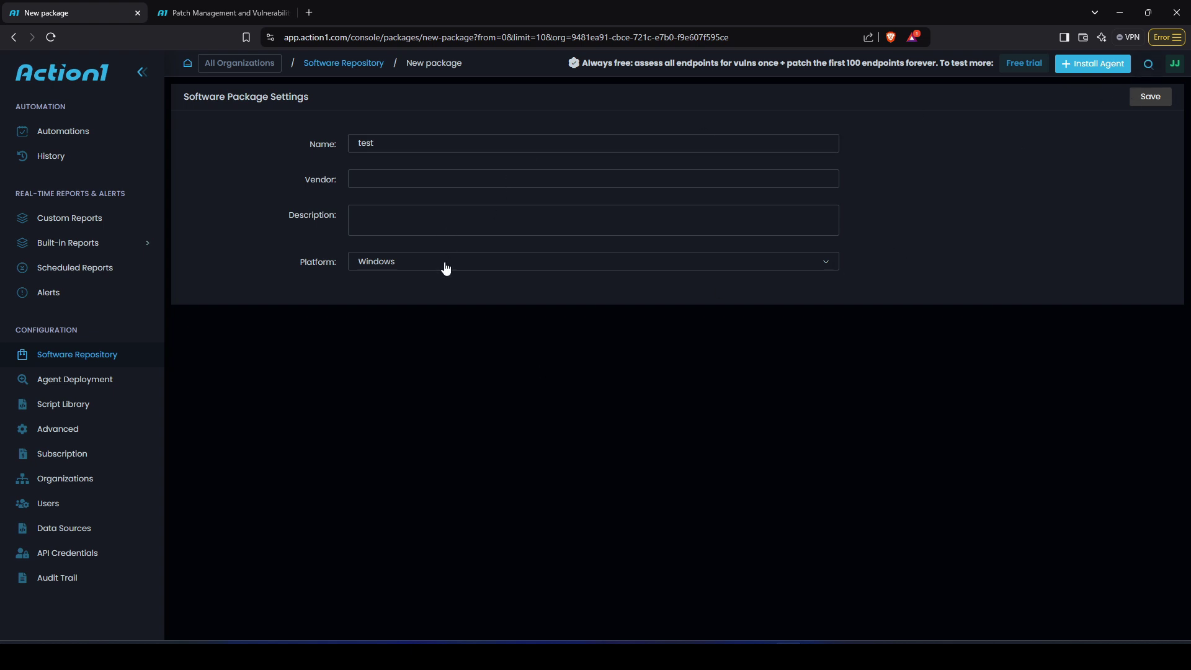
pyautogui.click(369, 182)
pyautogui.write('y')
pyautogui.press('BackSpace')
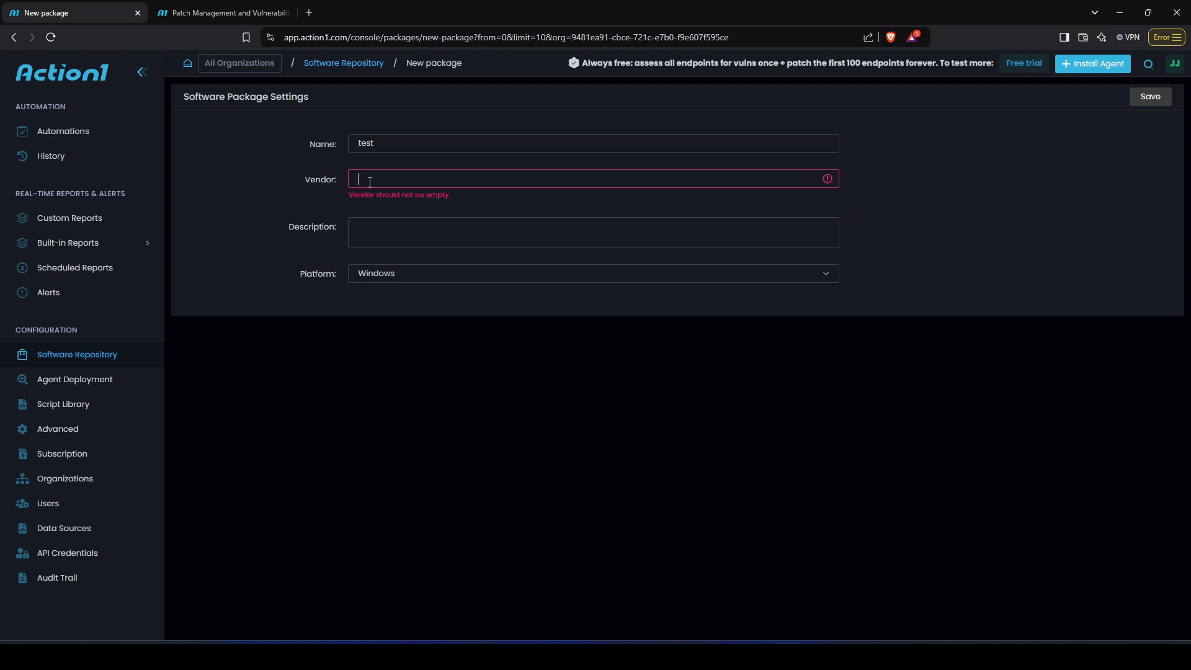
pyautogui.write('test')
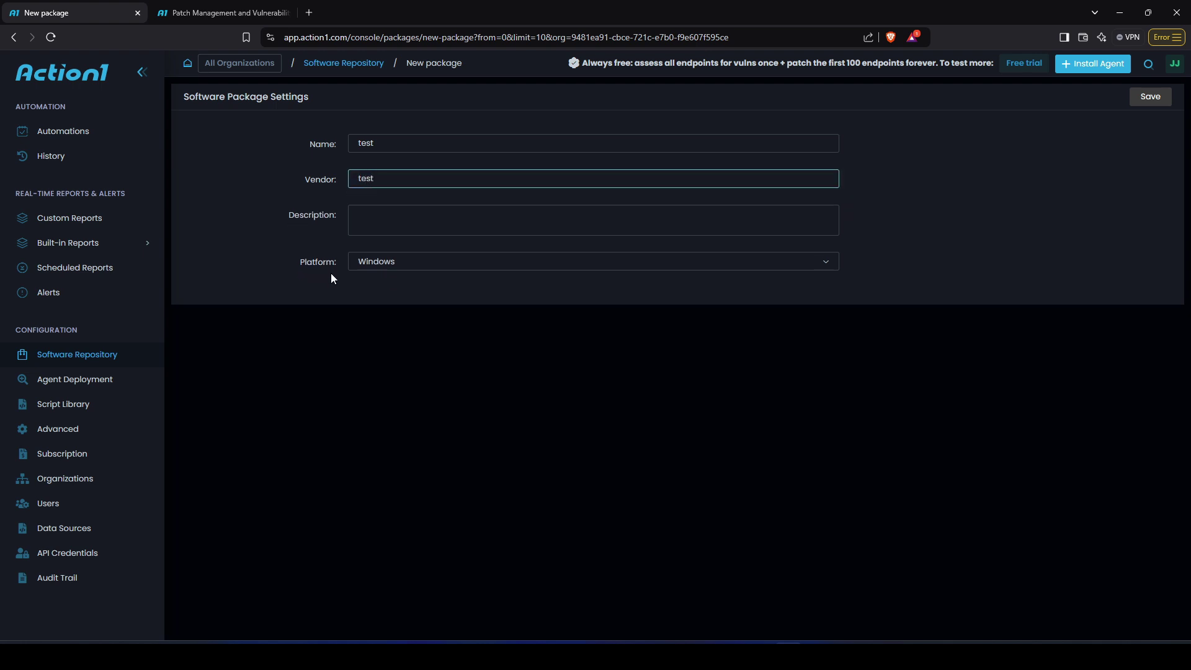
# - Enter test as the package description, keep Windows as the platform, and save the package
pyautogui.click(364, 225)
pyautogui.write('test')
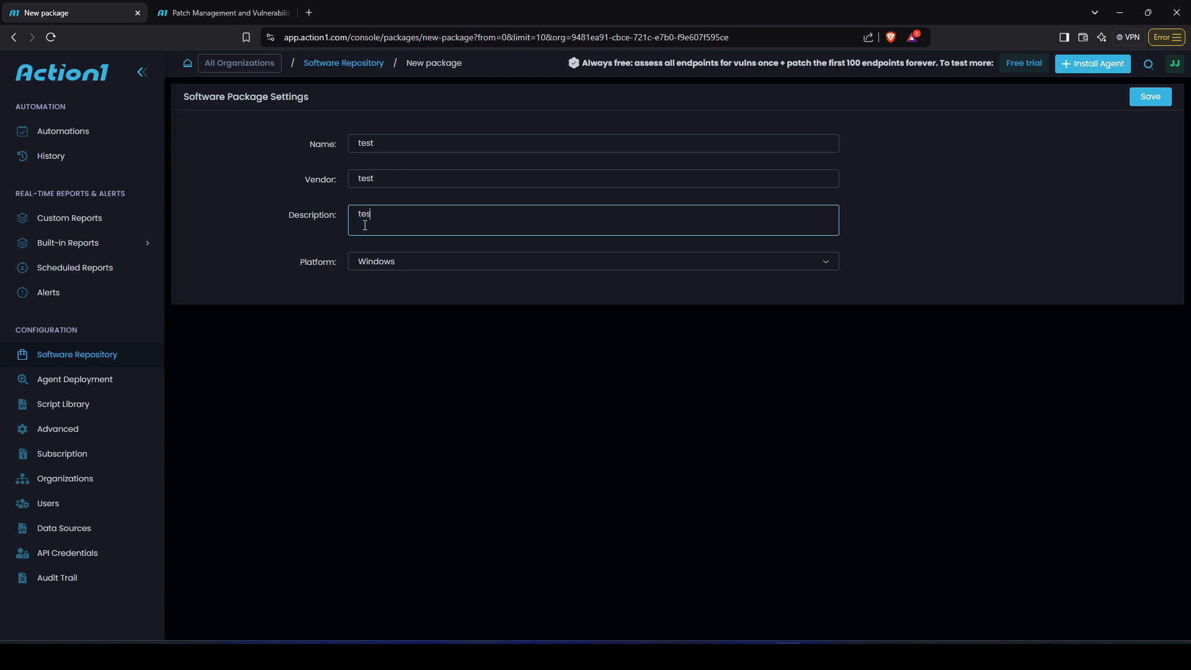
pyautogui.click(434, 338)
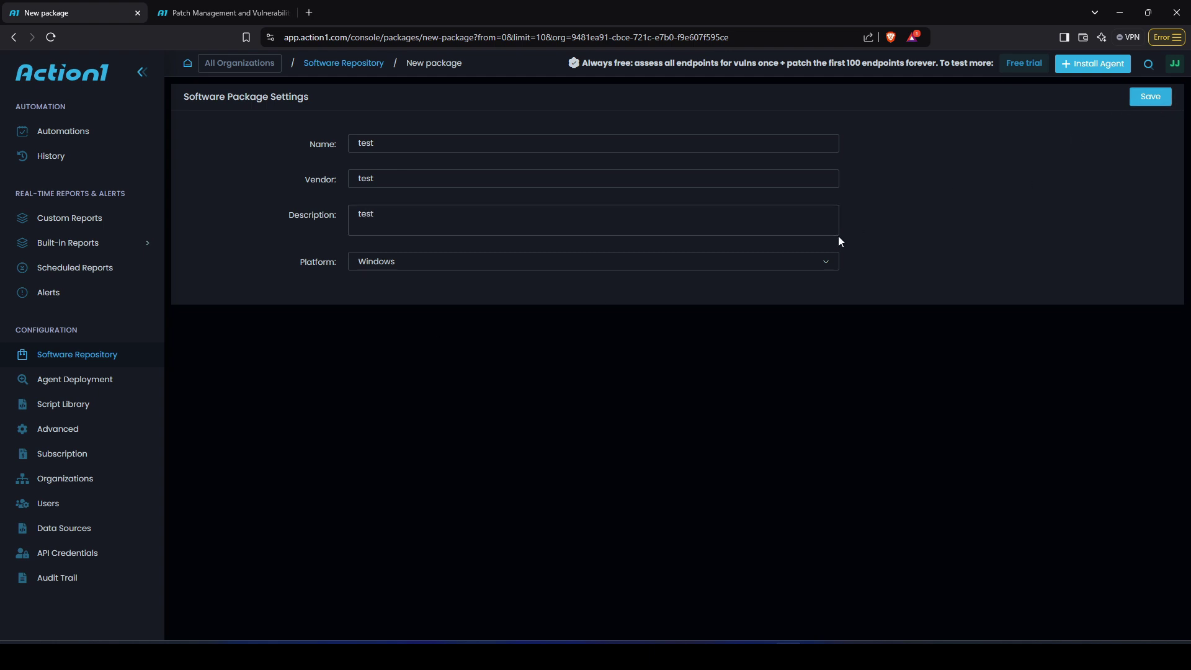
pyautogui.click(823, 261)
pyautogui.click(914, 237)
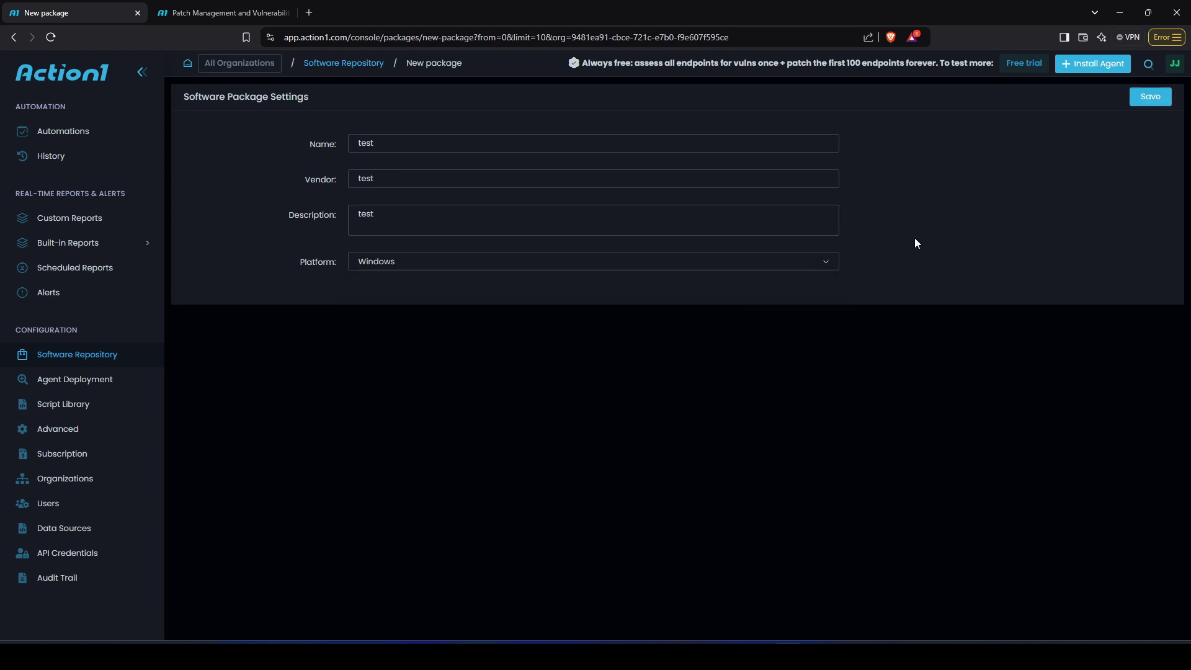
pyautogui.click(1150, 100)
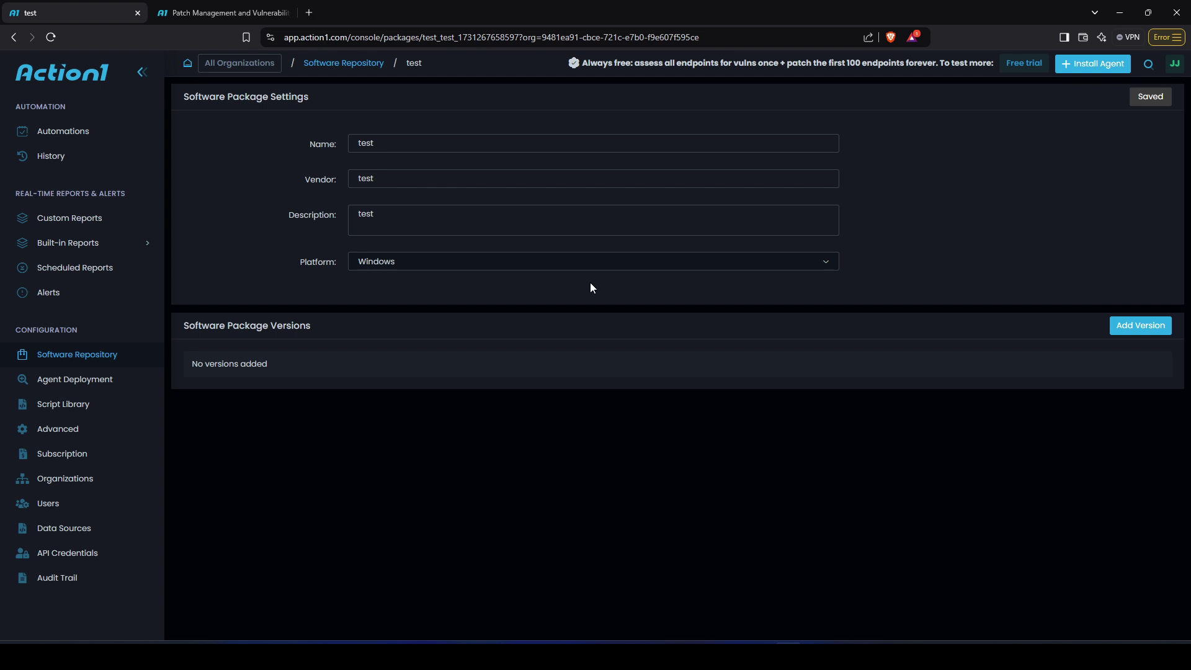
# - Start a new version of the test package, review its general settings, and set the version number to 1
pyautogui.click(1137, 324)
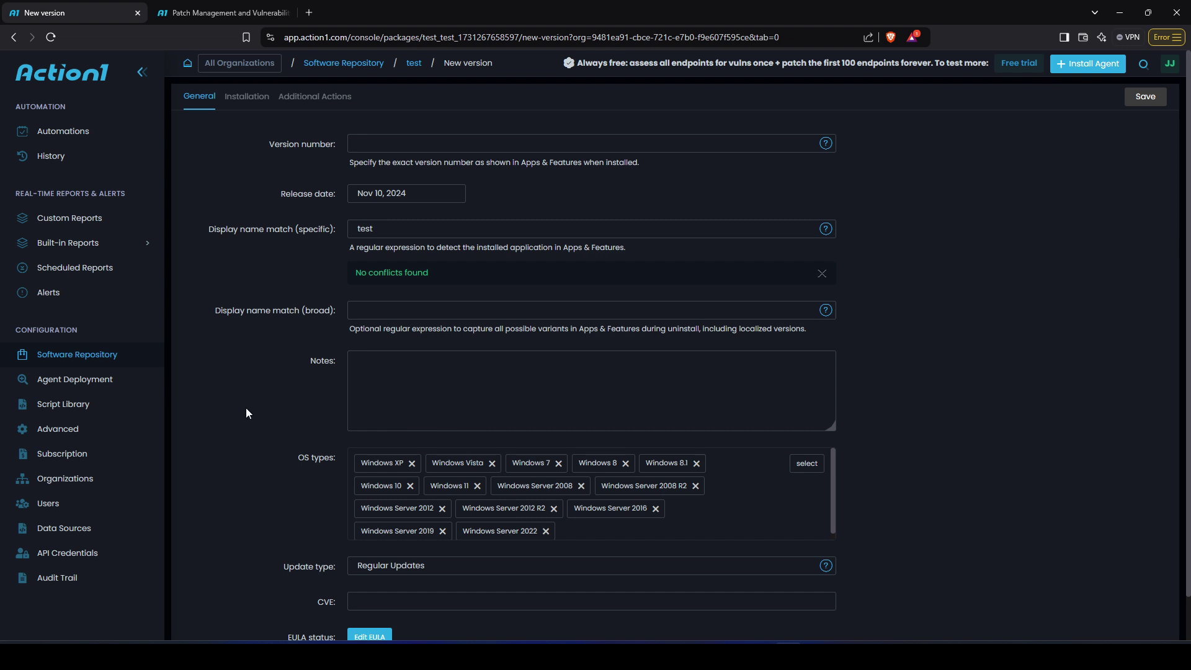
pyautogui.scroll(-1, 247, 412)
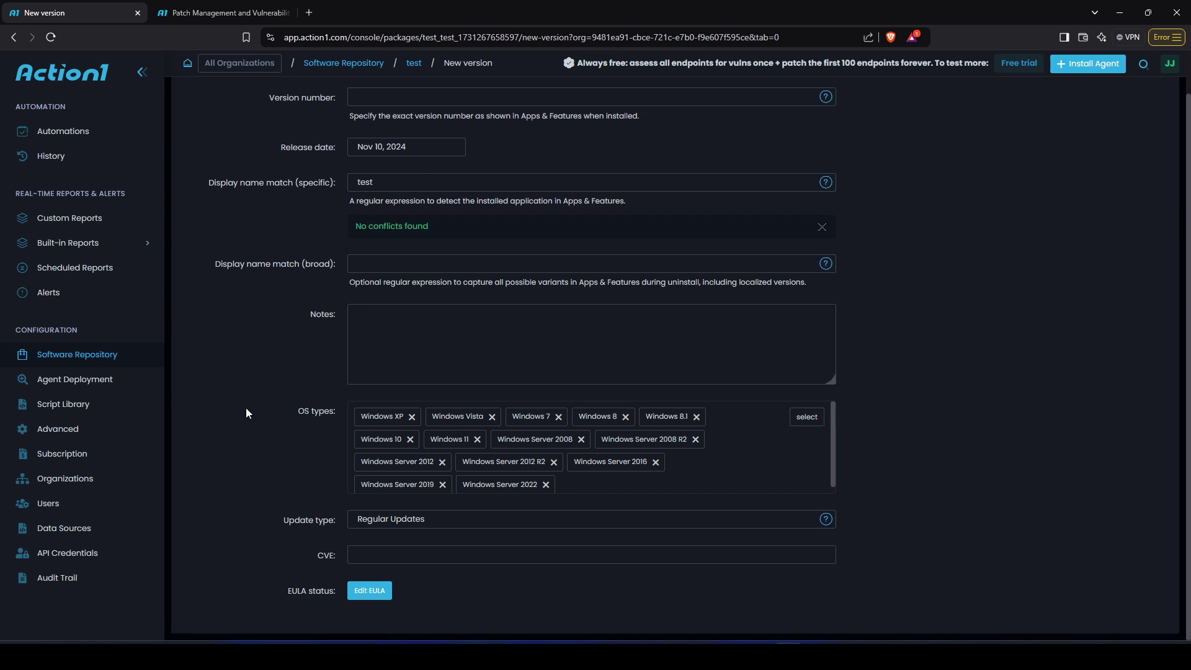
pyautogui.scroll(1, 246, 407)
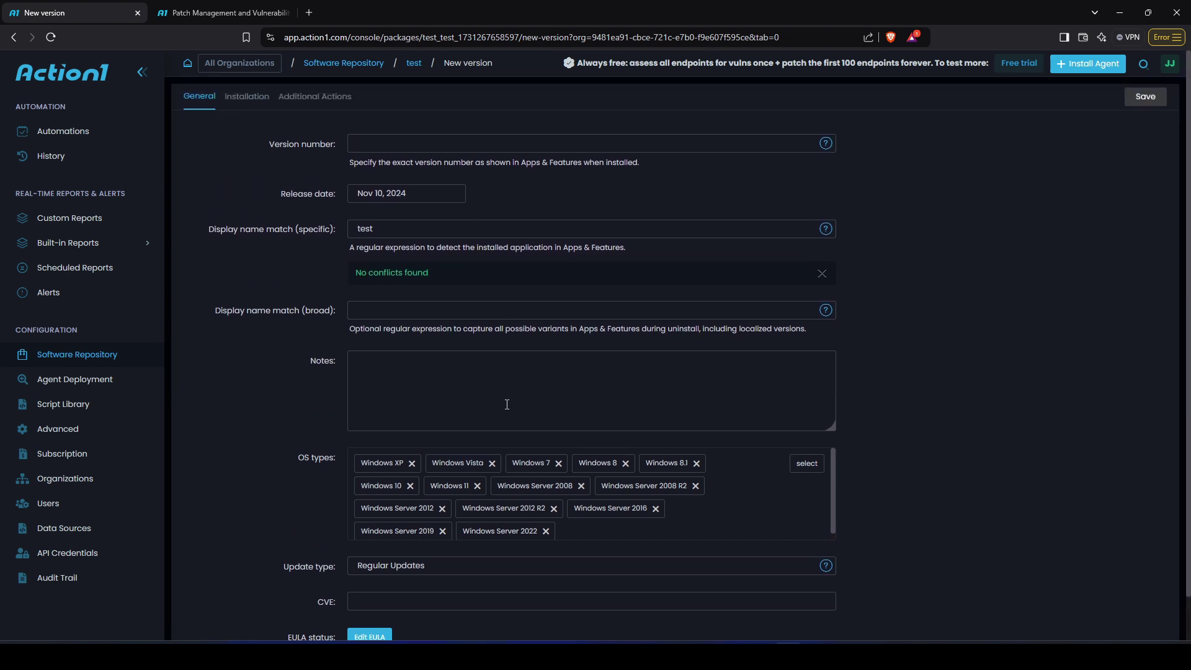
pyautogui.scroll(-1, 507, 404)
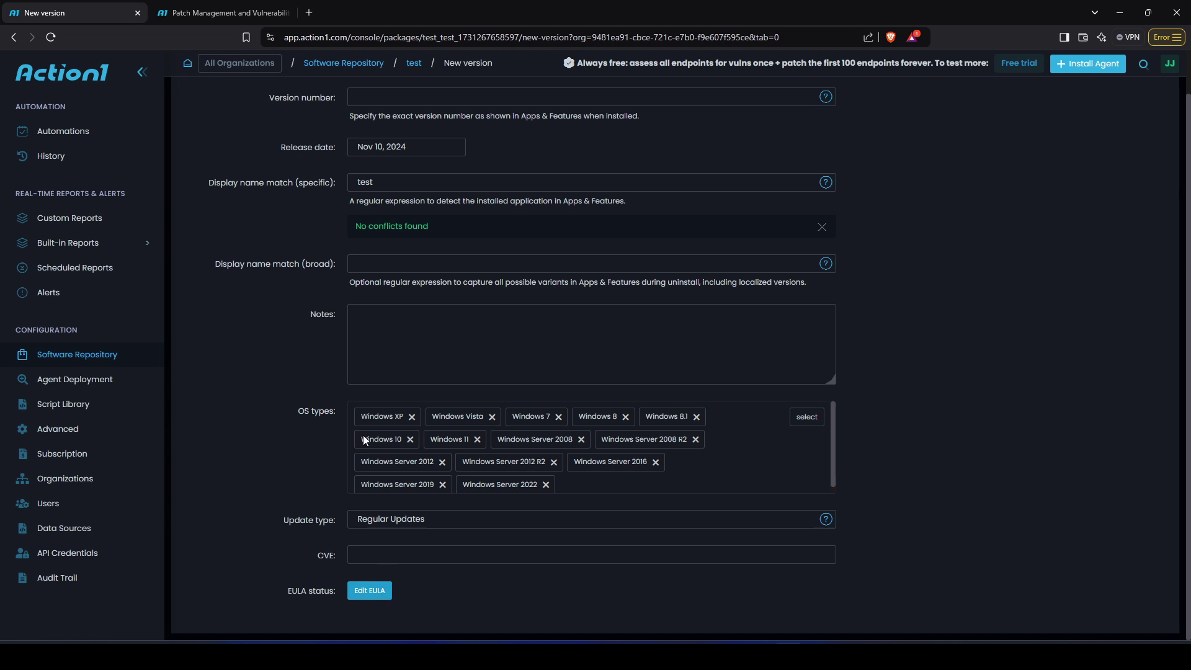
pyautogui.scroll(1, 365, 439)
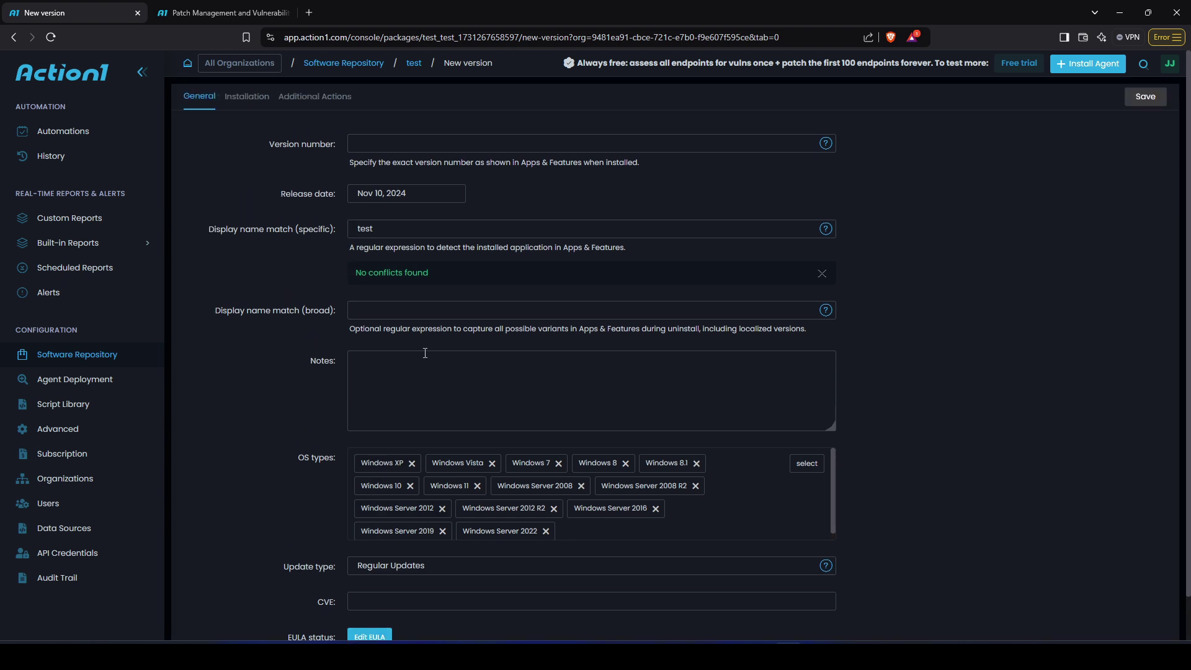
pyautogui.click(371, 149)
pyautogui.write('1')
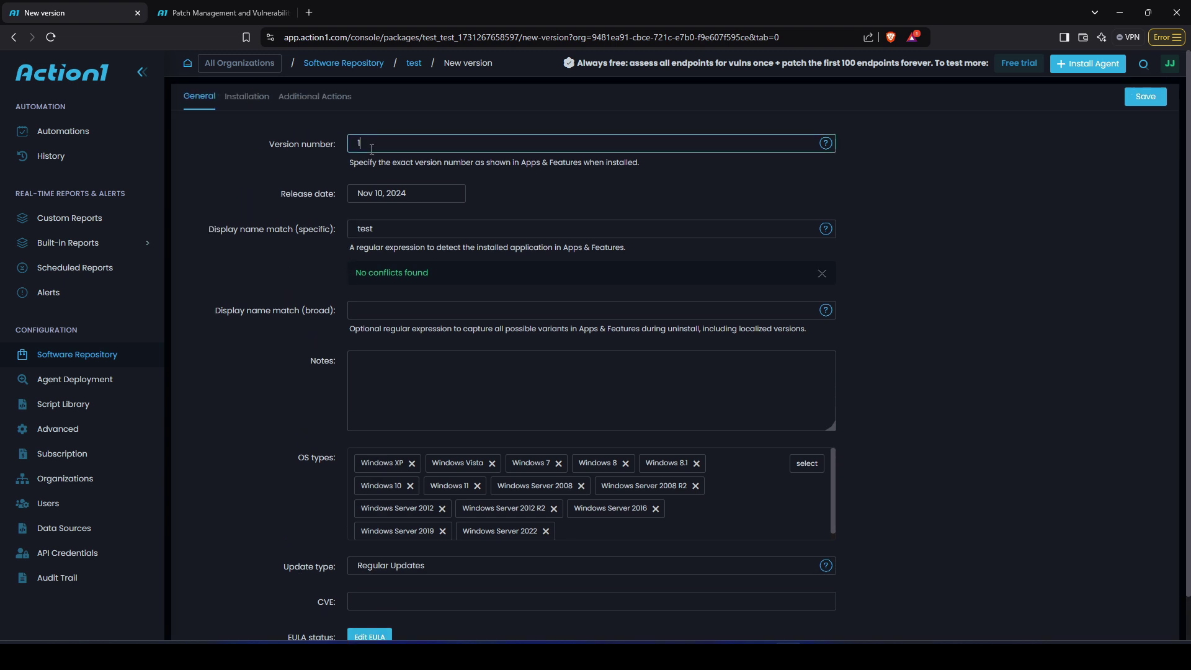
# - Set the version's broad display name match to test and save the version
pyautogui.scroll(-1, 415, 359)
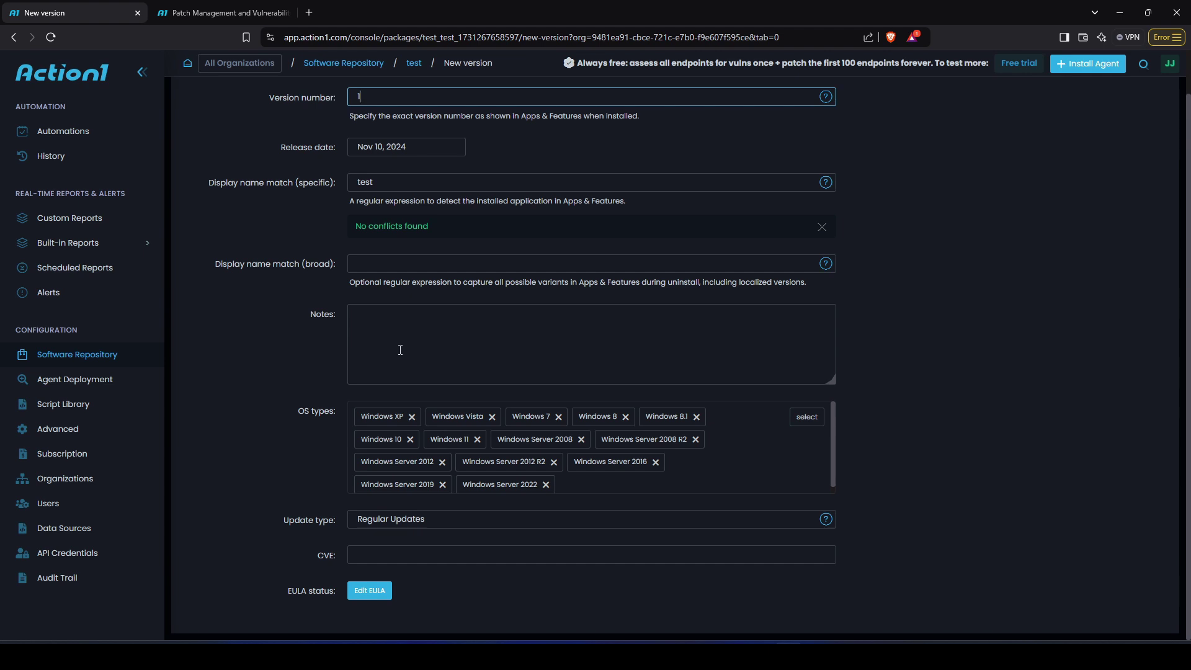
pyautogui.click(377, 260)
pyautogui.write('test')
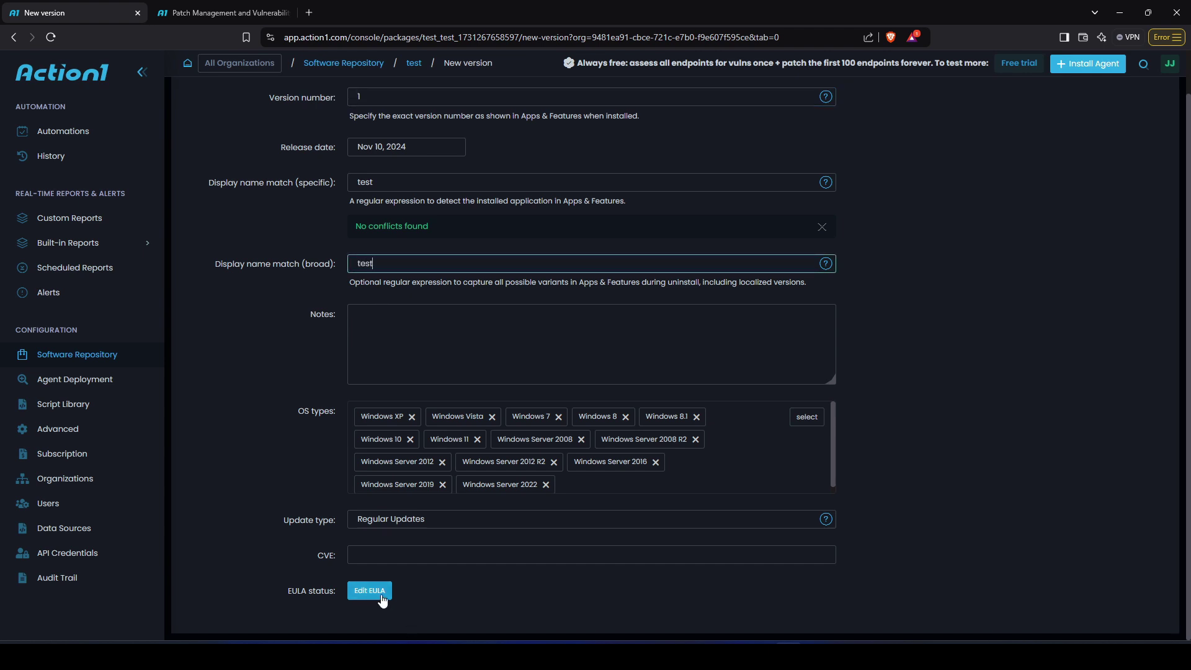
pyautogui.scroll(1, 428, 538)
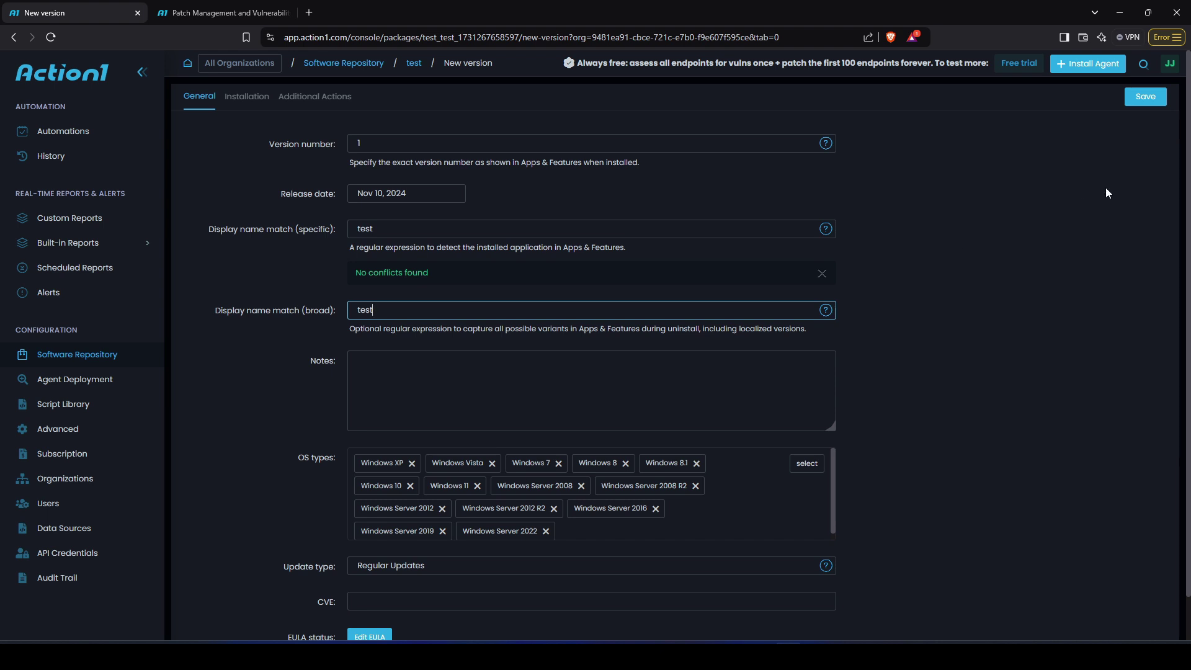
pyautogui.click(1145, 96)
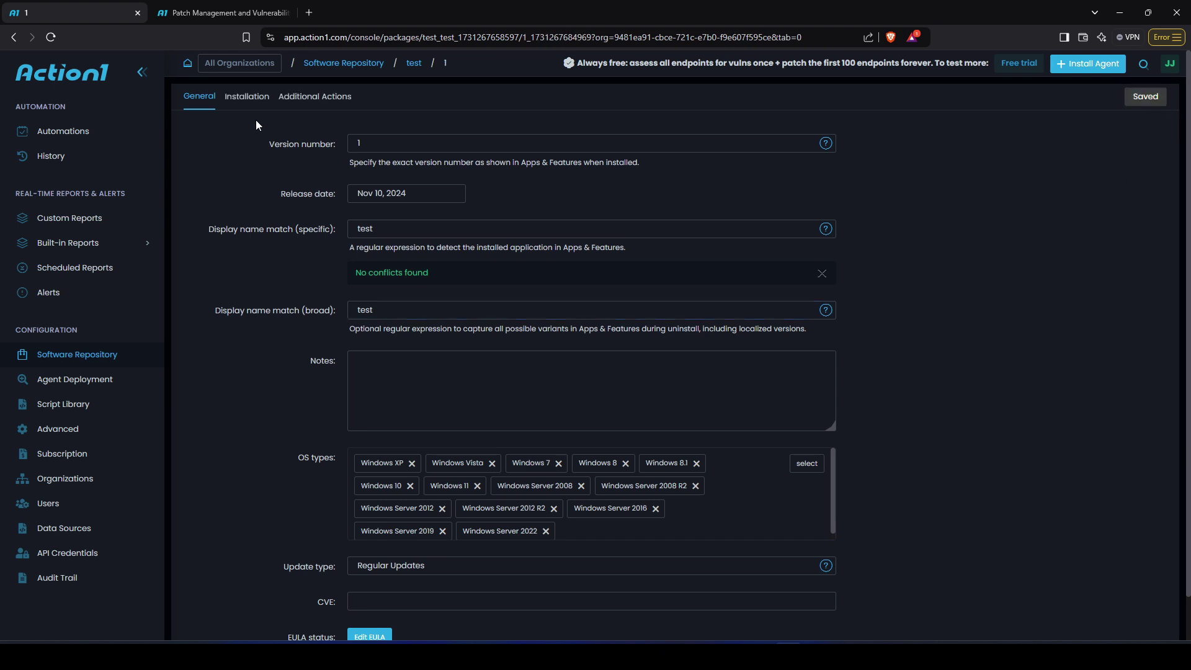
# - Try the Windows installer (.msi) installation type and explore uploading a Windows 64-bit binary through private P2P distribution, without choosing a file
pyautogui.click(232, 97)
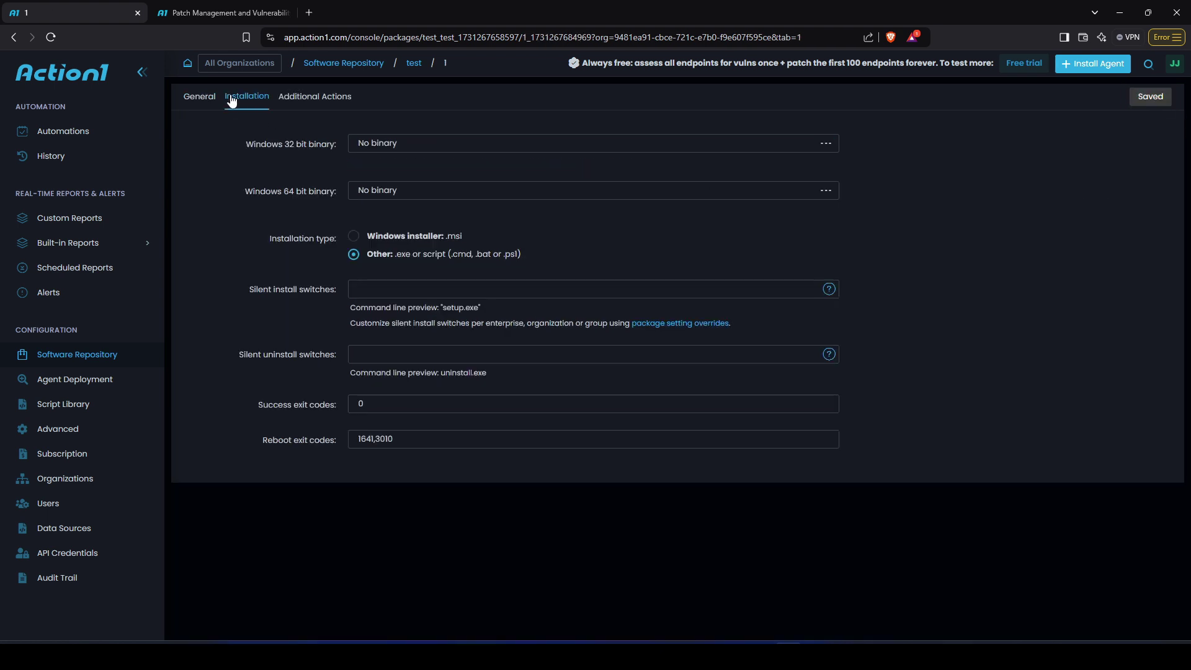
pyautogui.click(355, 237)
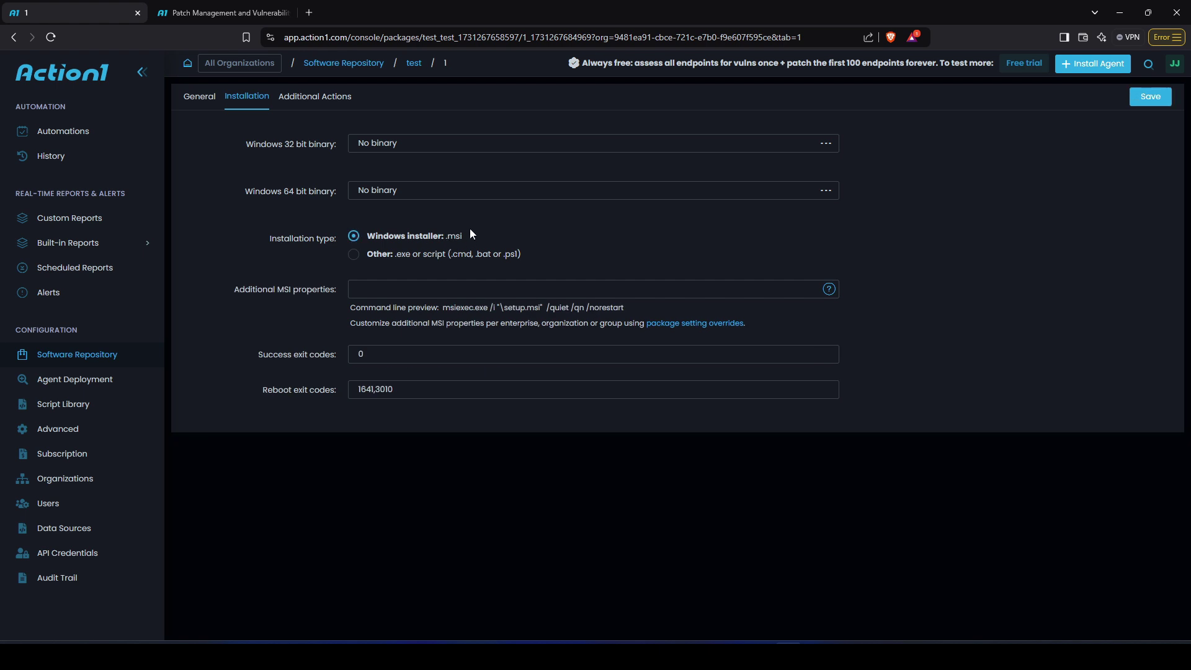
pyautogui.click(823, 191)
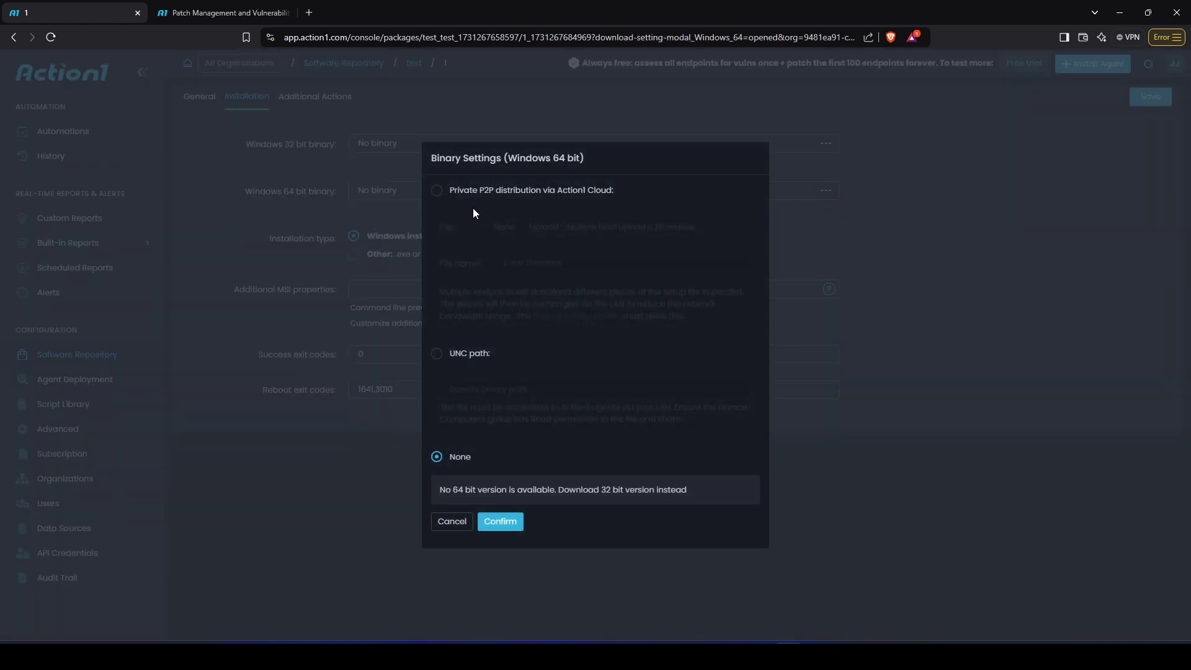
pyautogui.click(438, 192)
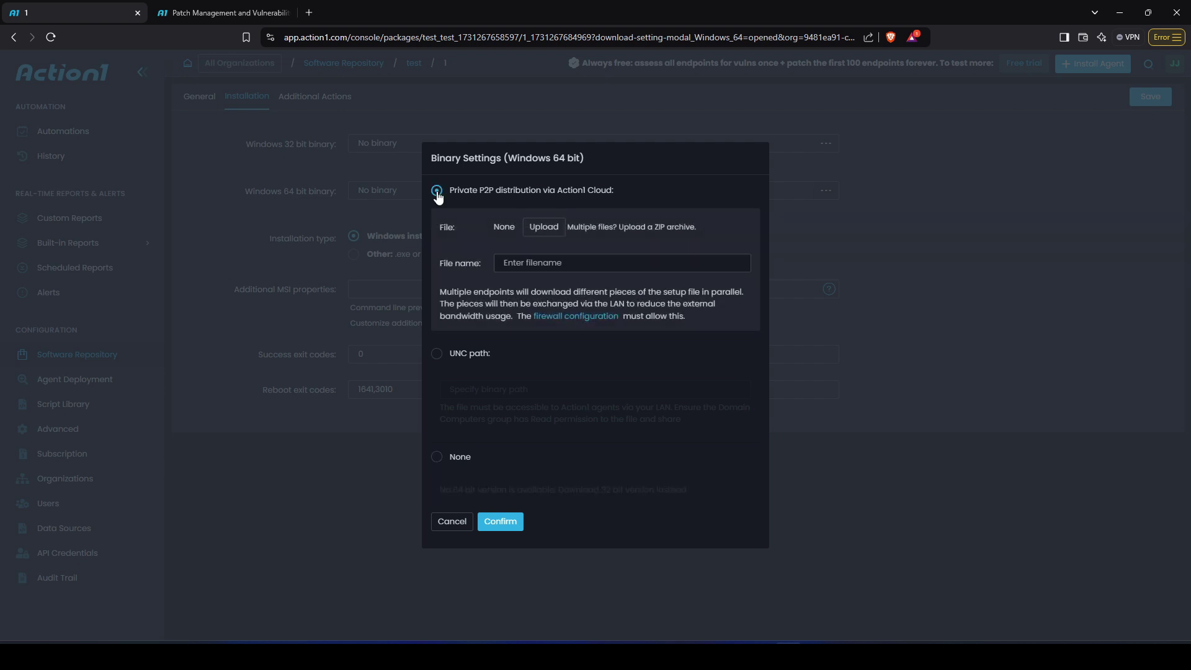
pyautogui.click(545, 229)
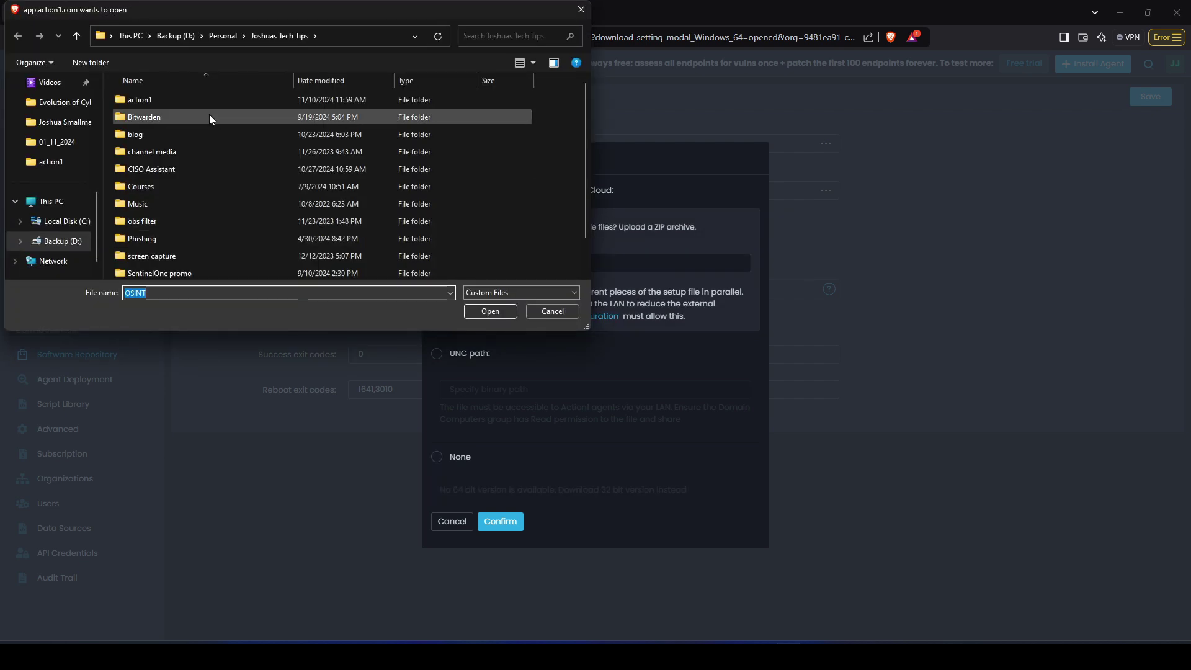
pyautogui.click(574, 16)
pyautogui.click(452, 521)
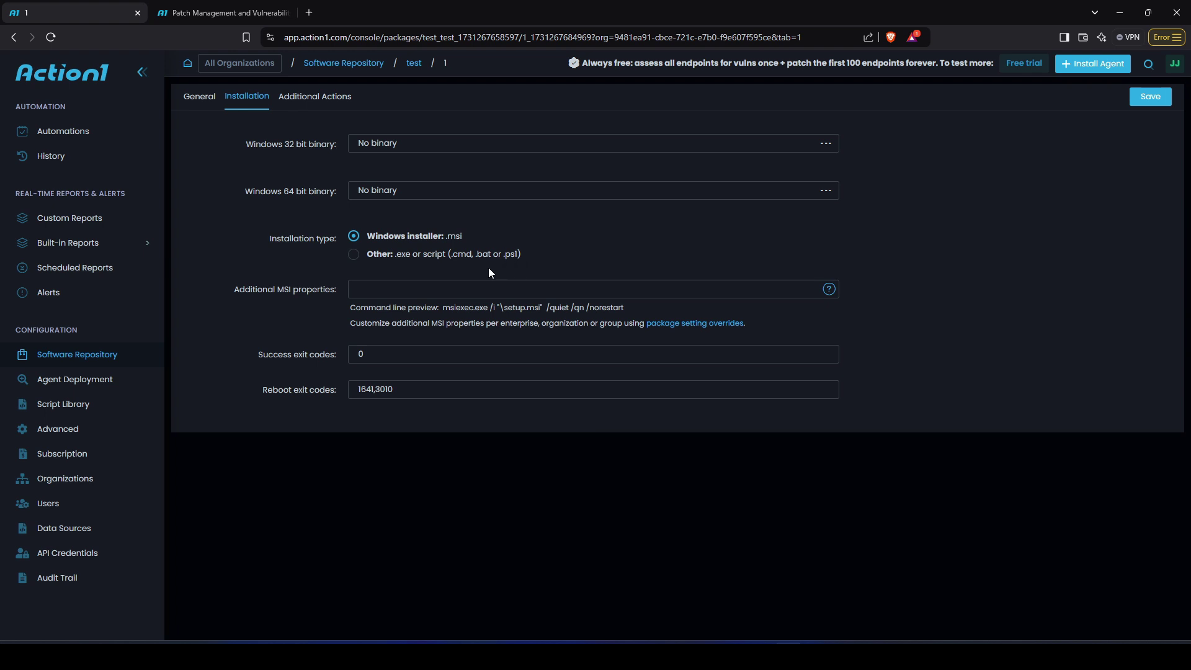
# - Leave the package version without saving and browse the pre-packaged software list in the Software Repository
pyautogui.click(353, 65)
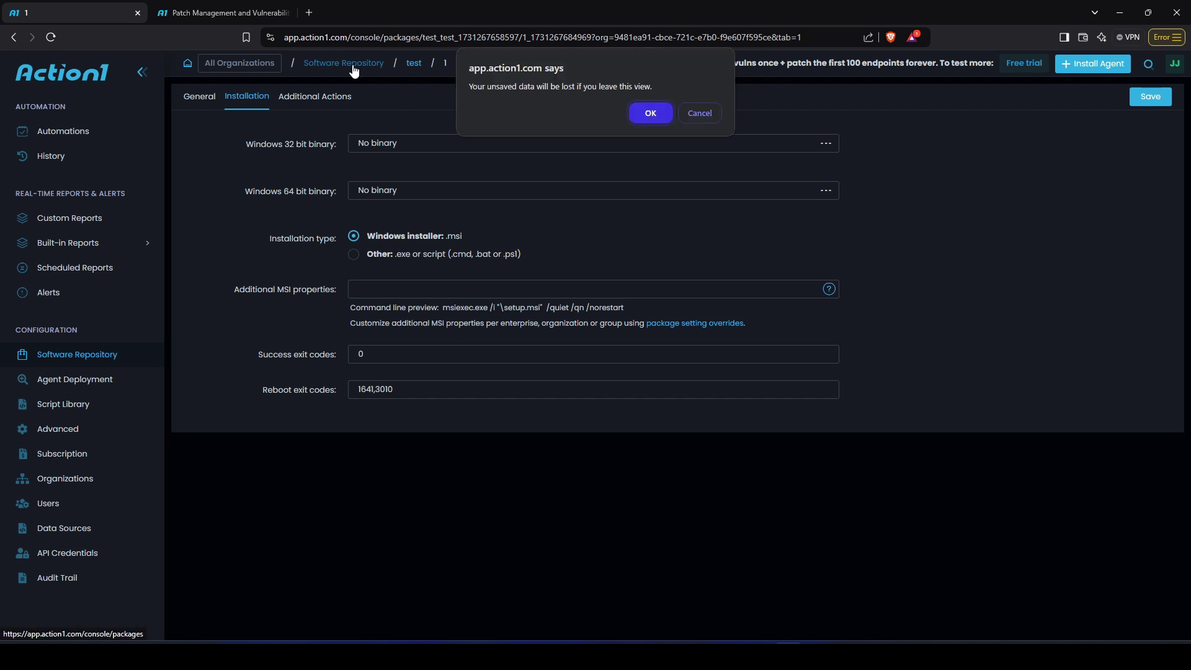
pyautogui.click(648, 114)
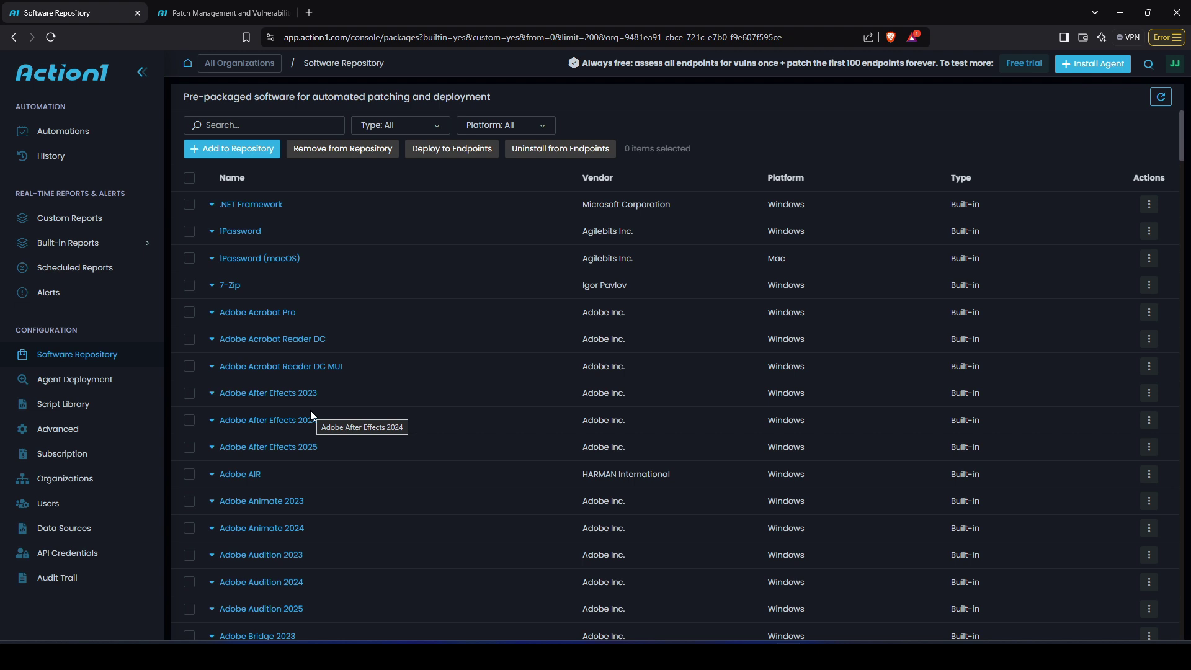
pyautogui.scroll(-8, 310, 410)
pyautogui.scroll(8, 310, 411)
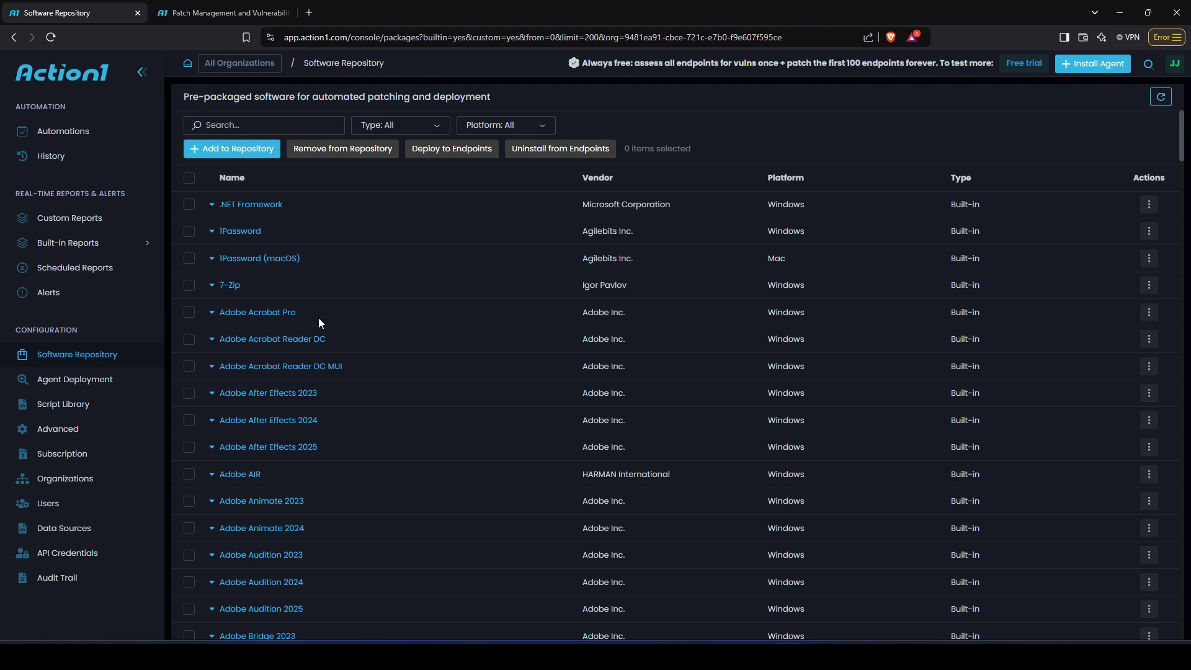
# - Start a deployment of the Windows 1Password package and add the entire Mac endpoint group as its target
pyautogui.click(188, 233)
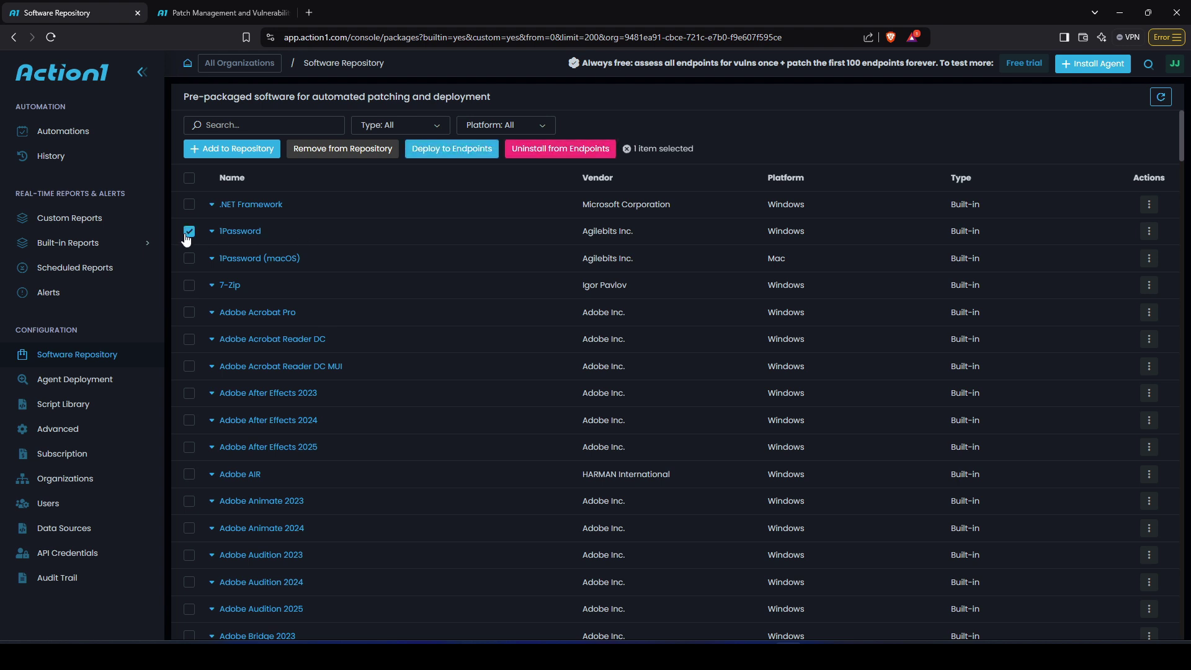
pyautogui.click(411, 154)
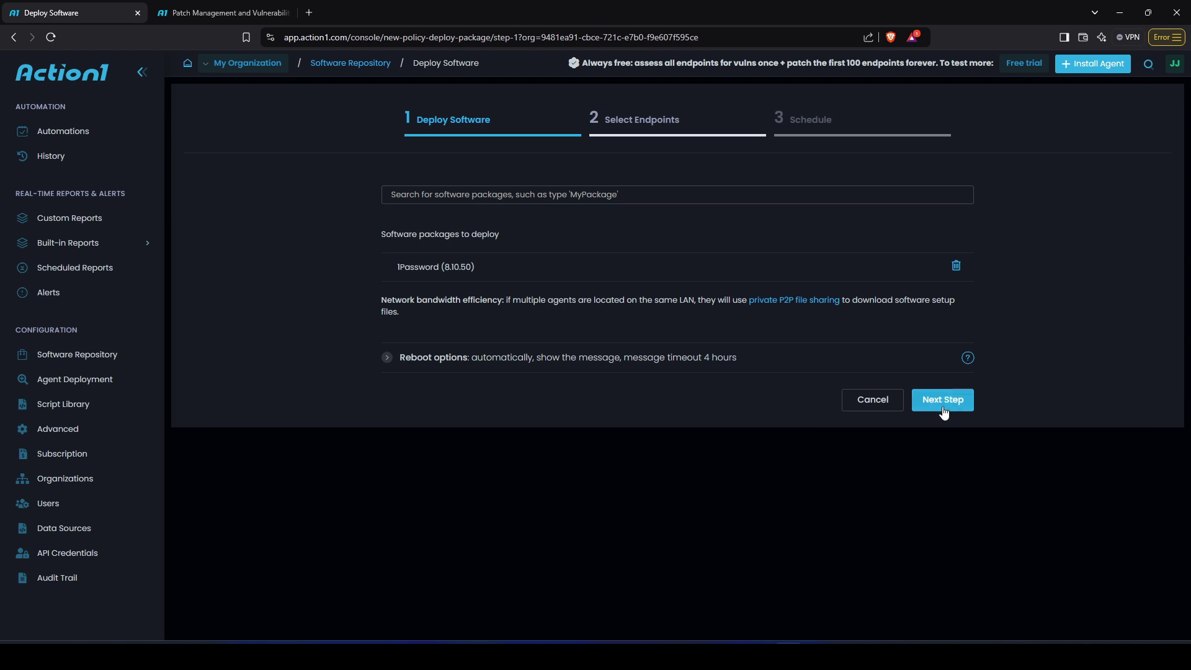
pyautogui.click(942, 400)
pyautogui.click(438, 244)
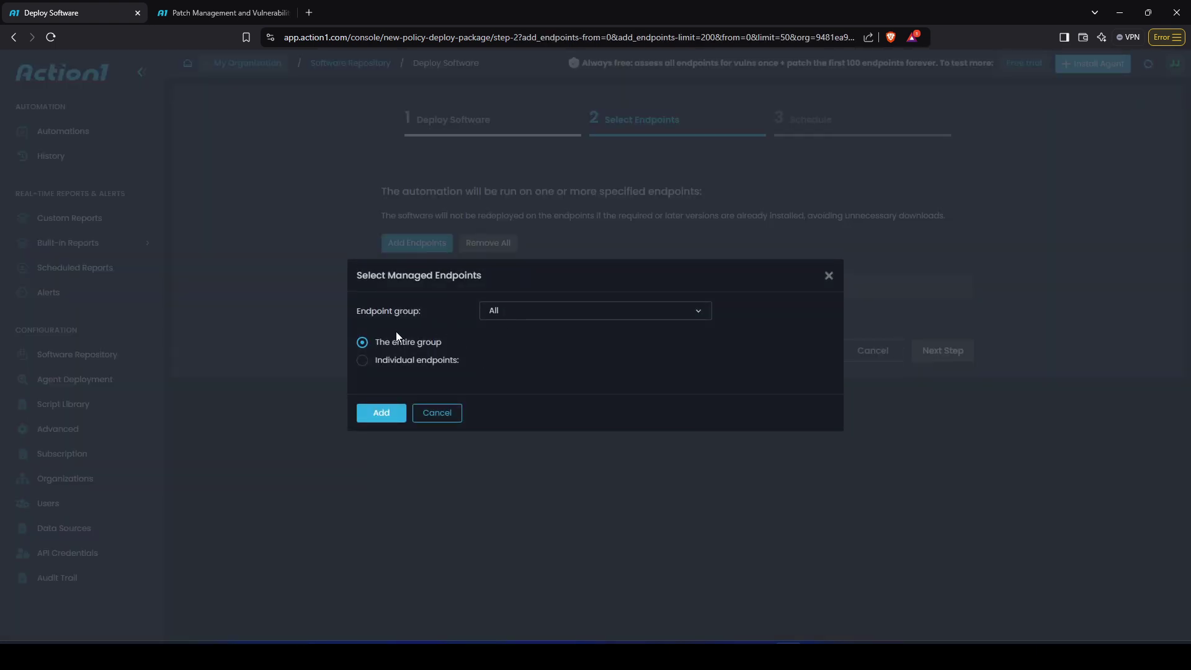
pyautogui.click(513, 310)
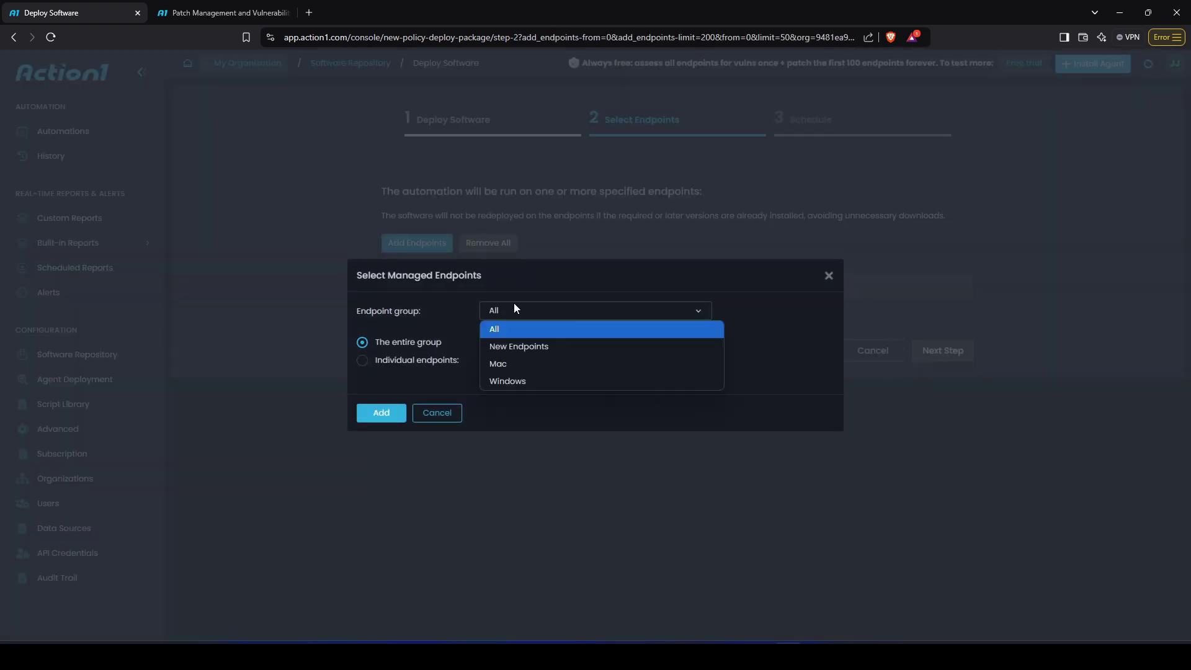
pyautogui.click(511, 362)
pyautogui.click(382, 414)
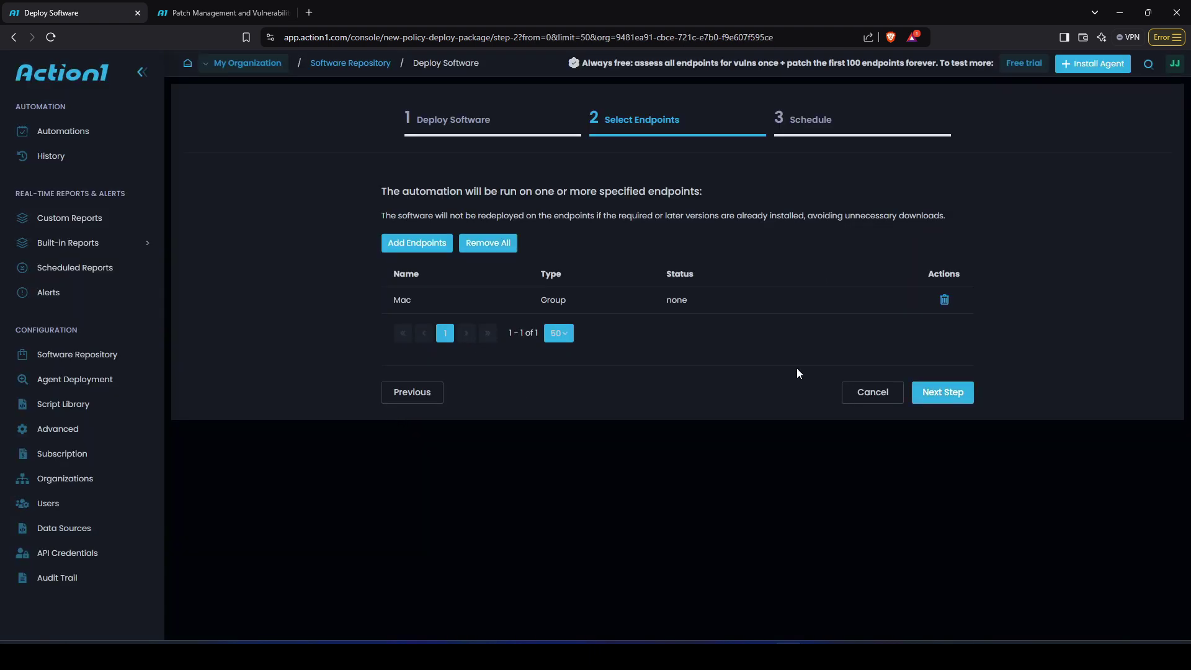
# - Review the schedule options for the 1Password deployment and cancel the deployment
pyautogui.click(939, 393)
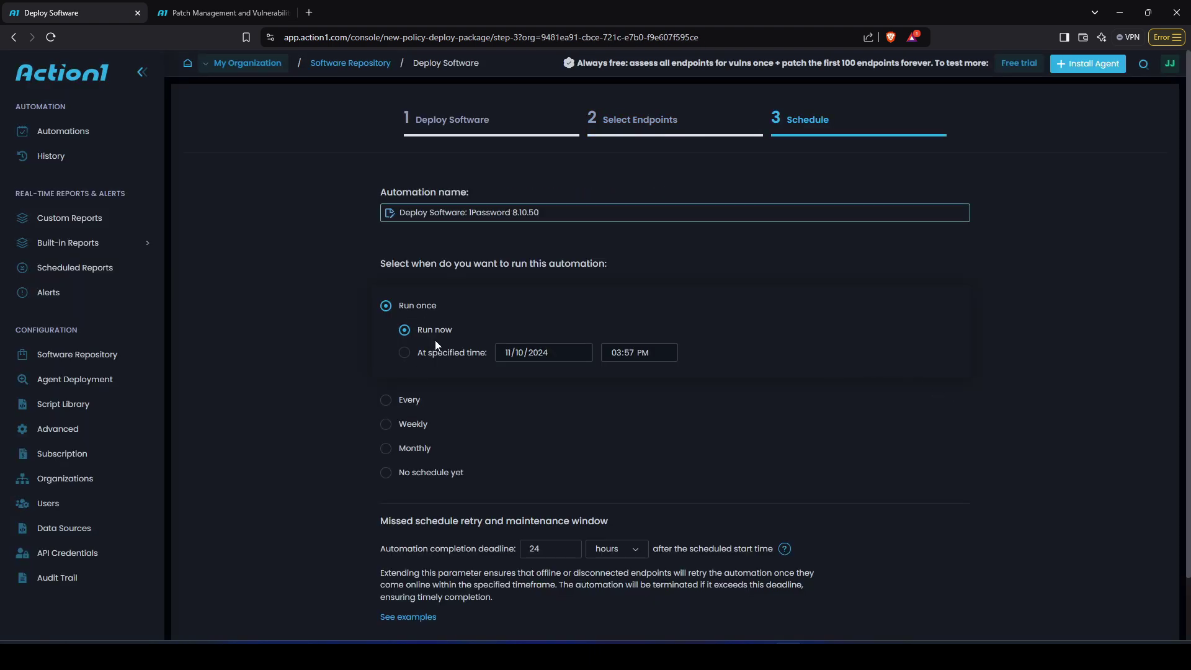
pyautogui.scroll(-2, 397, 429)
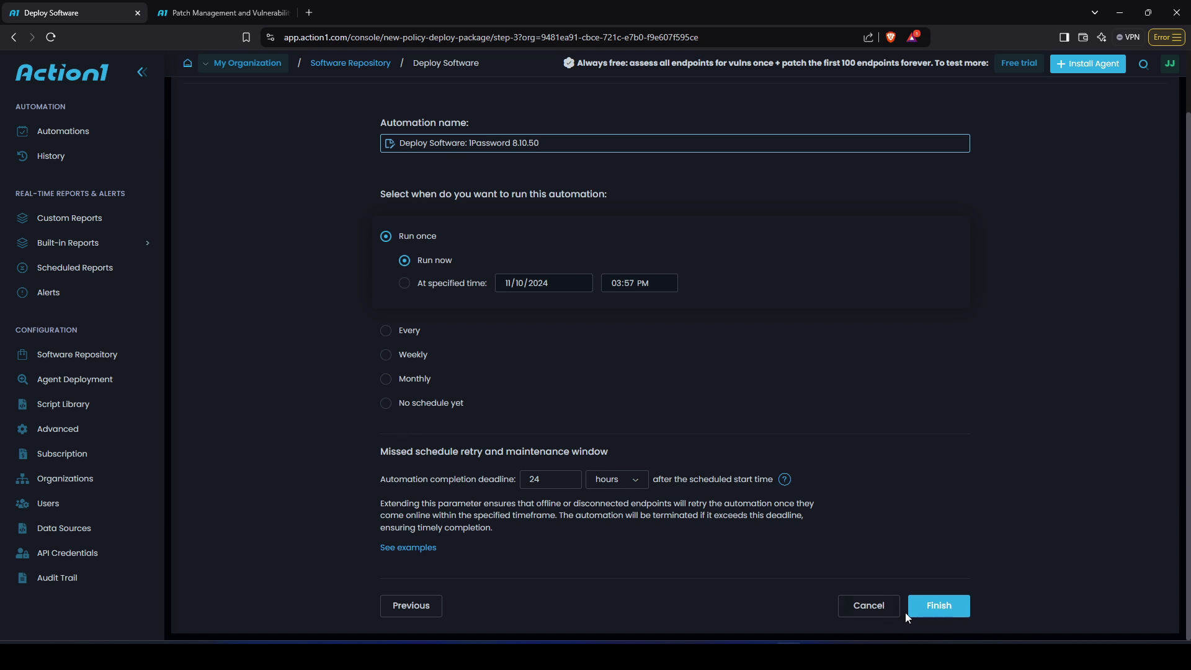
pyautogui.click(879, 604)
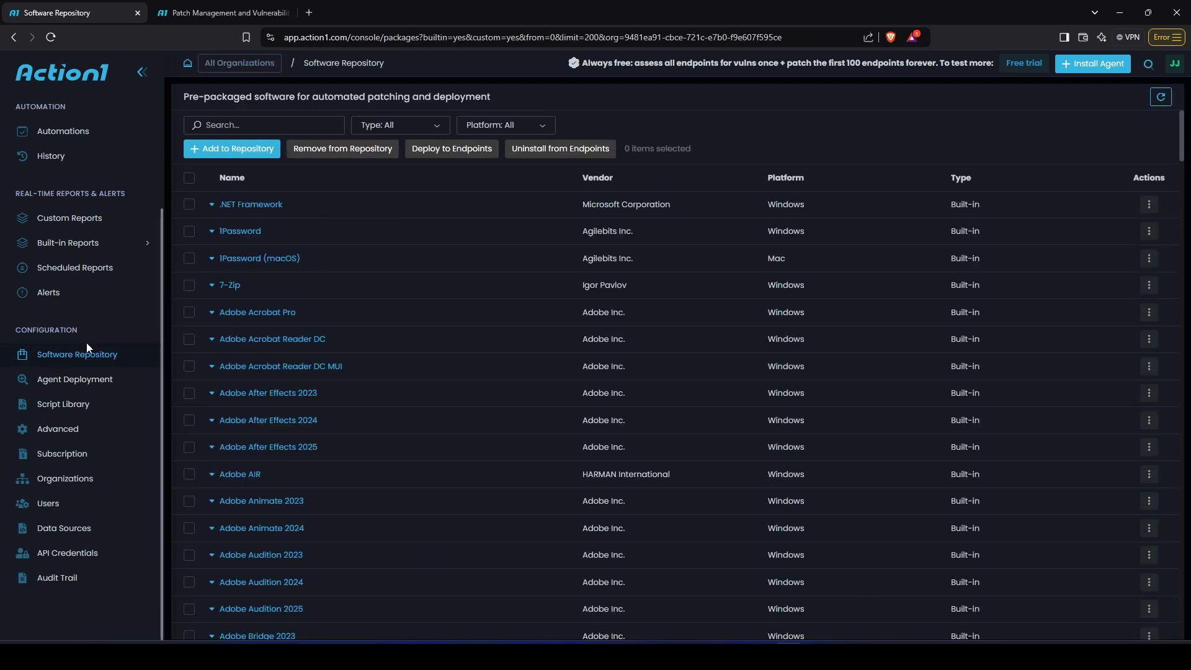
# - Examine the Active Directory agent deployment page and the Windows and macOS download options for installing the agent
pyautogui.click(72, 382)
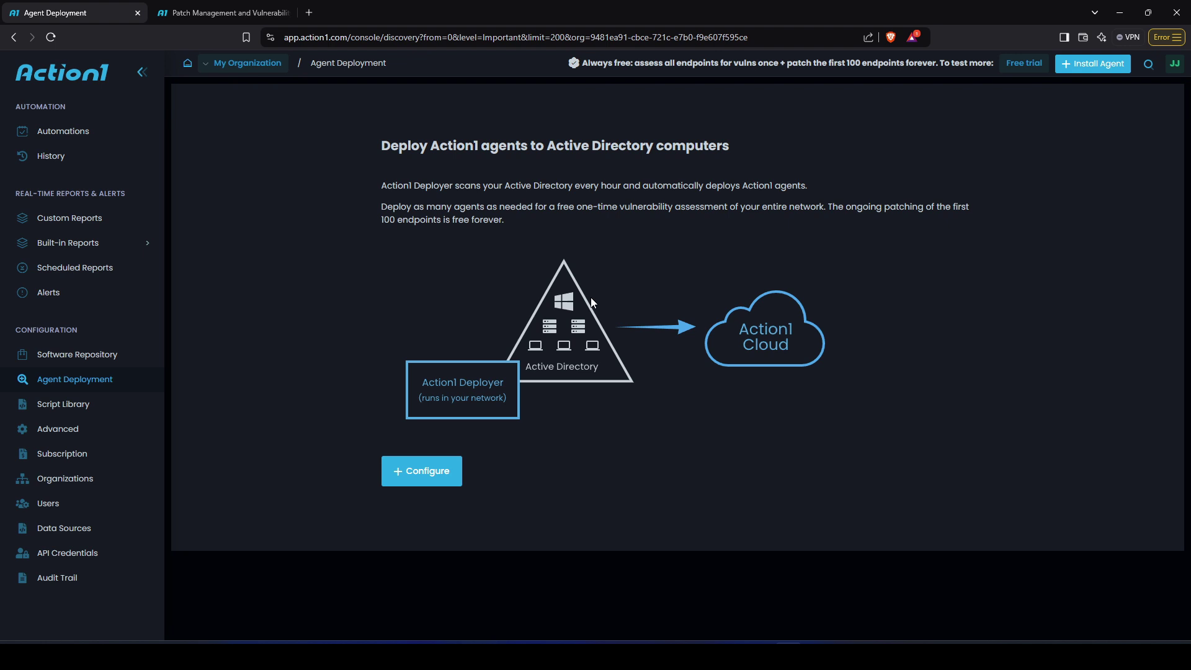
pyautogui.click(1090, 74)
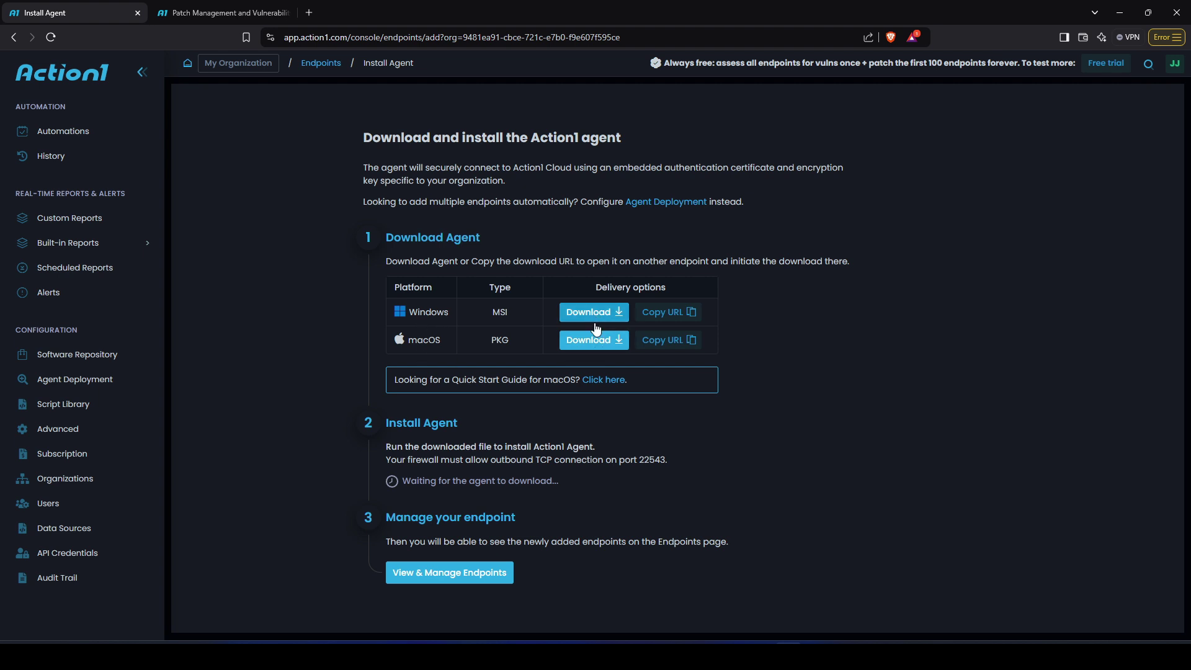
pyautogui.click(668, 340)
pyautogui.click(674, 318)
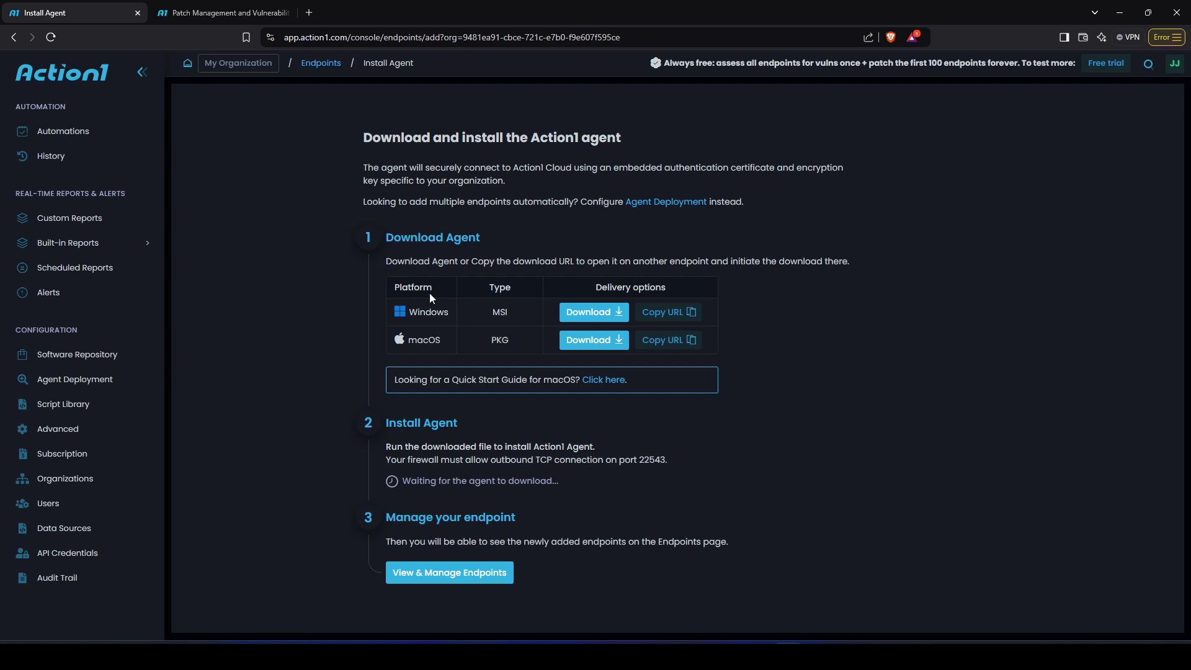
# - Browse the pre-configured endpoint management scripts in the Script Library
pyautogui.click(101, 410)
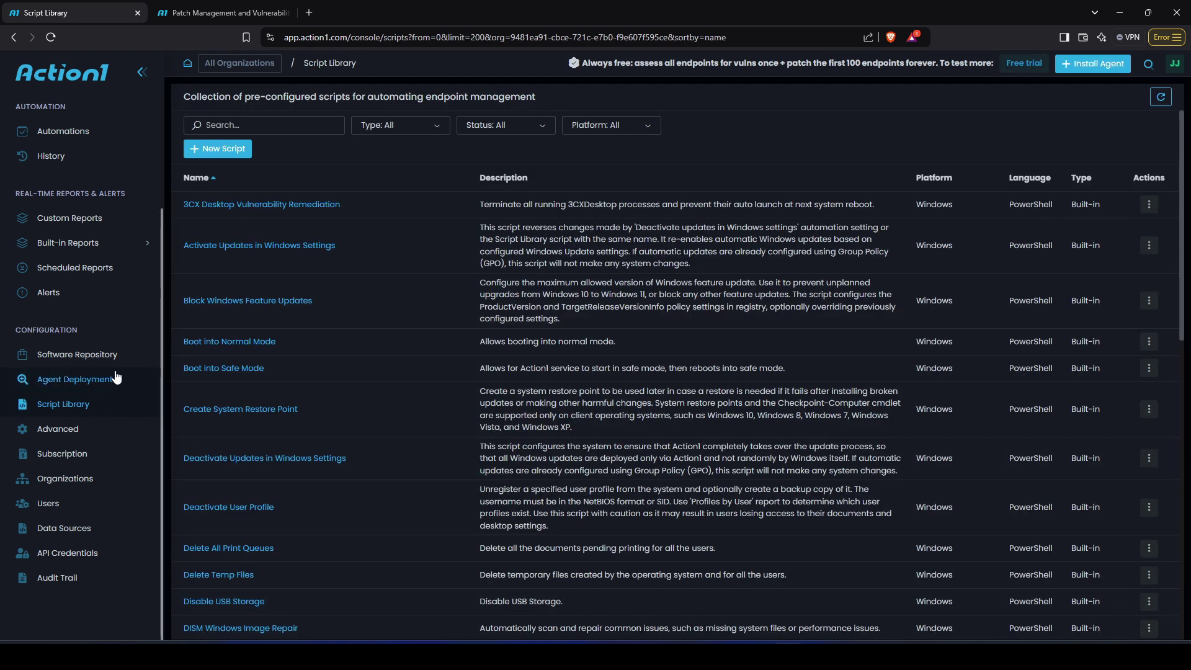
pyautogui.scroll(-10, 357, 412)
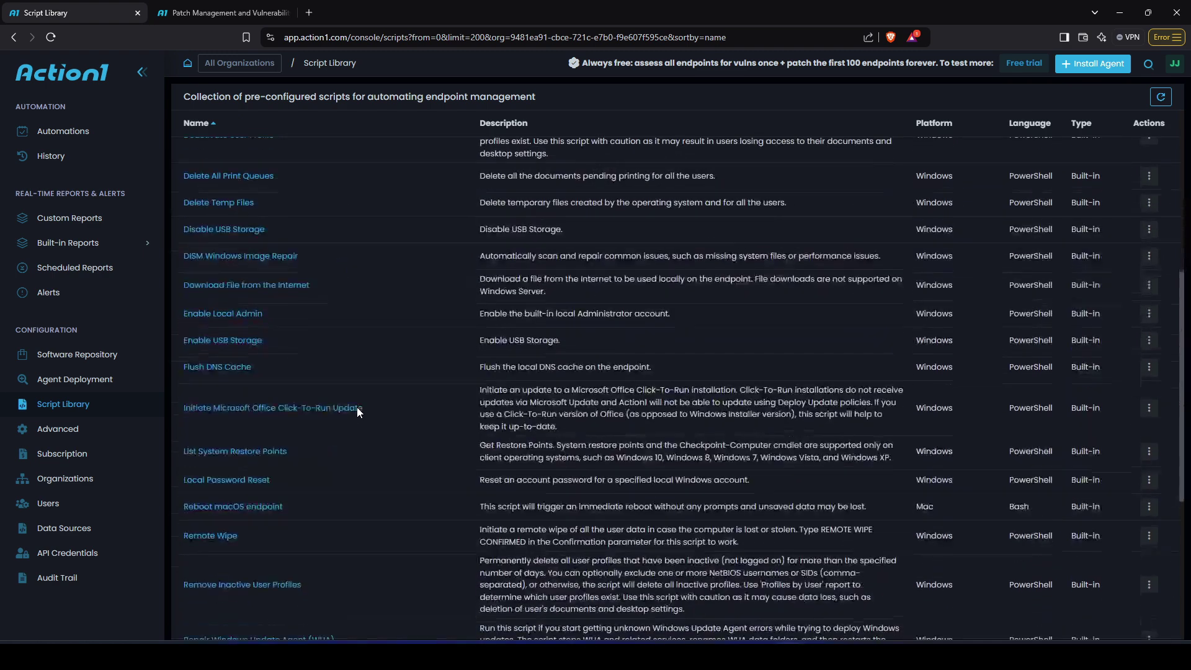
pyautogui.scroll(-2, 358, 414)
pyautogui.scroll(12, 357, 412)
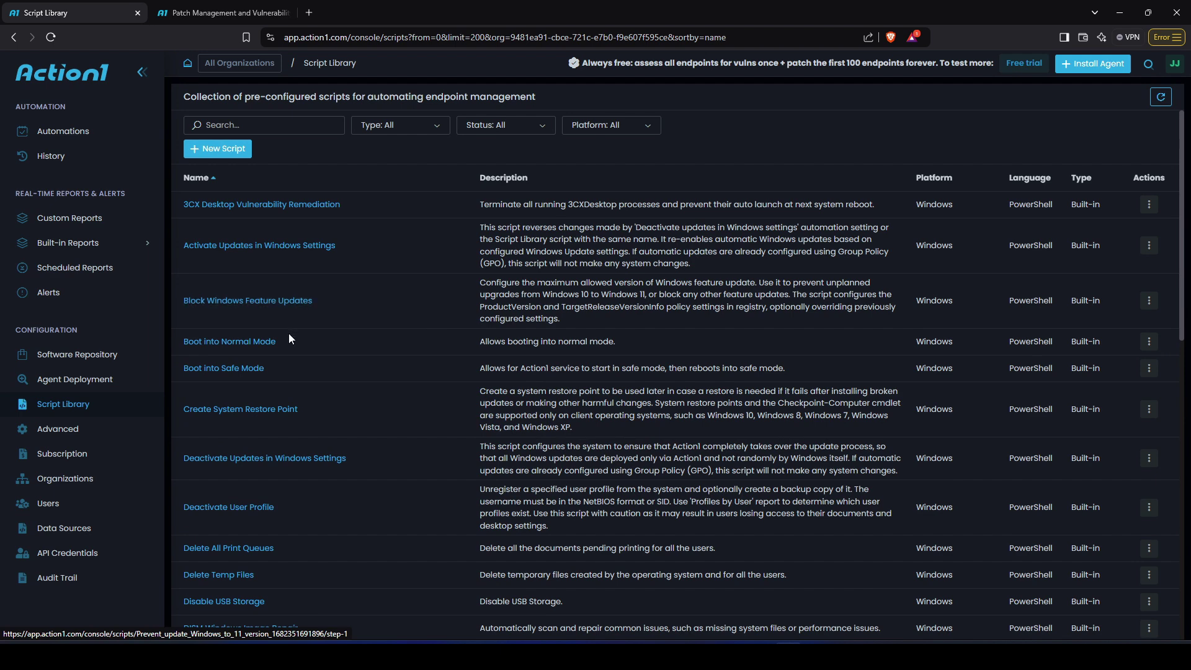
pyautogui.scroll(-1, 277, 359)
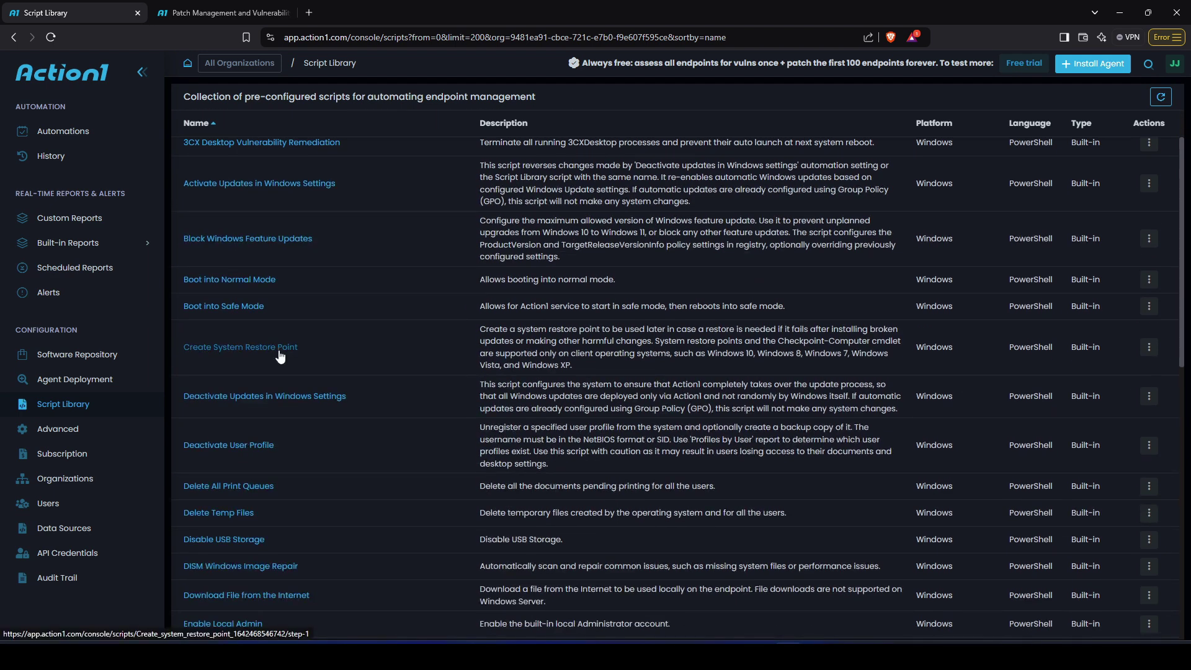
pyautogui.scroll(-2, 283, 402)
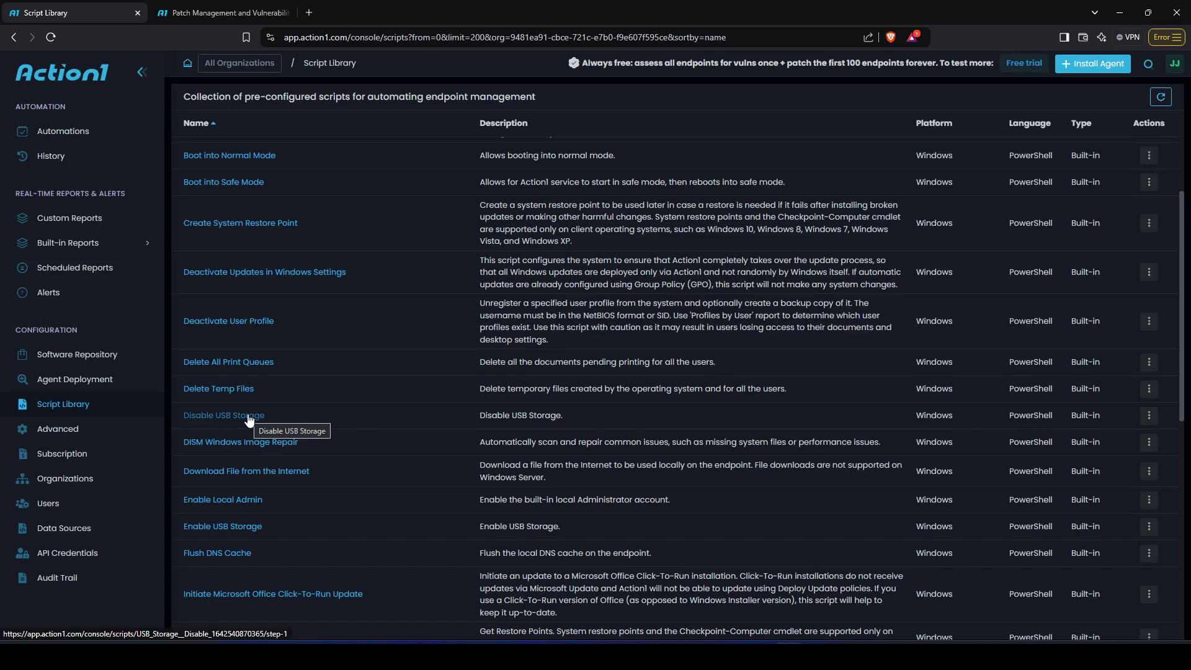
# - Review the Disable USB Storage script's settings and code, choose Vikings-PC as the test endpoint, and cancel without running it
pyautogui.click(249, 420)
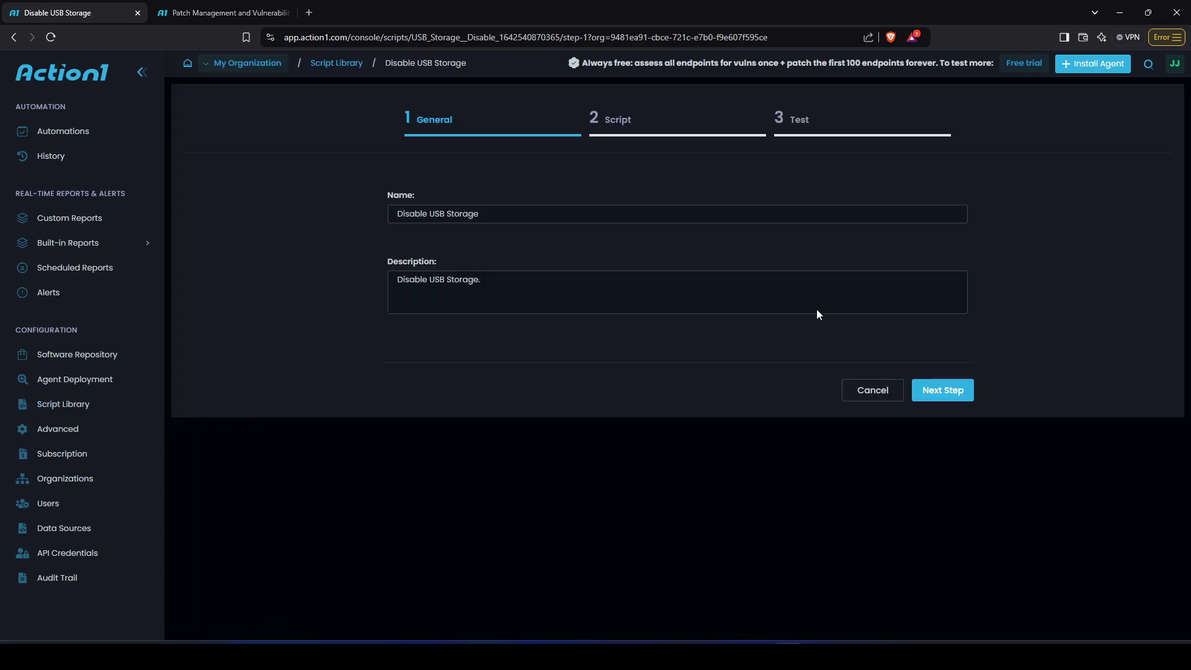
pyautogui.click(945, 391)
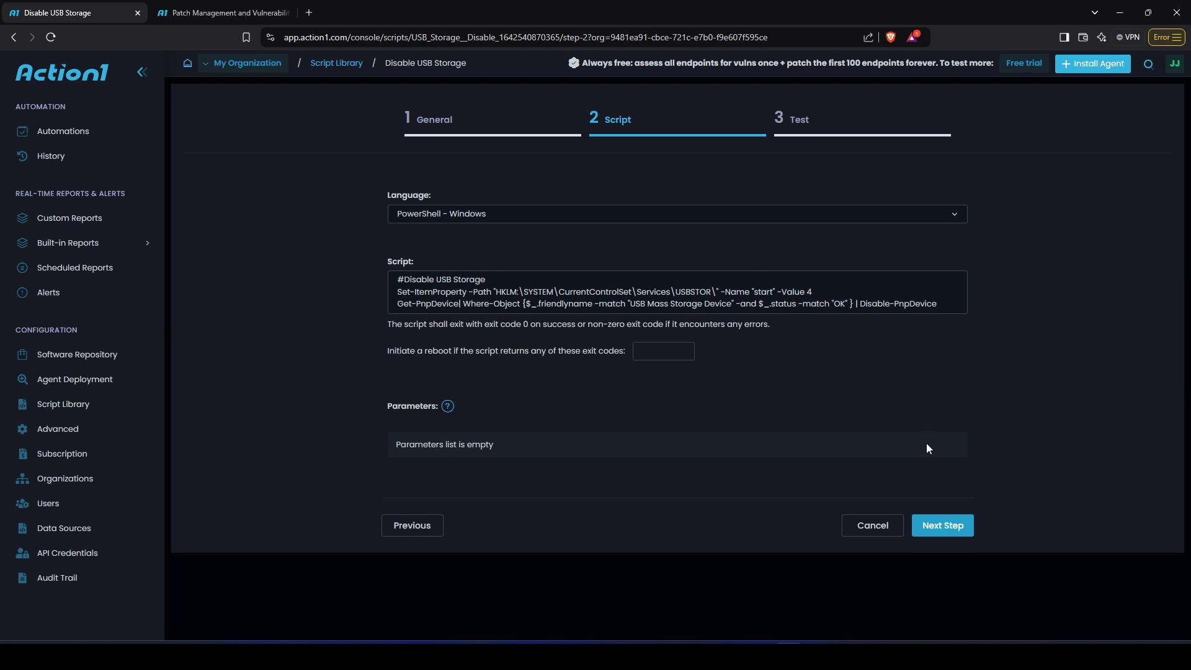
pyautogui.click(943, 526)
pyautogui.click(509, 239)
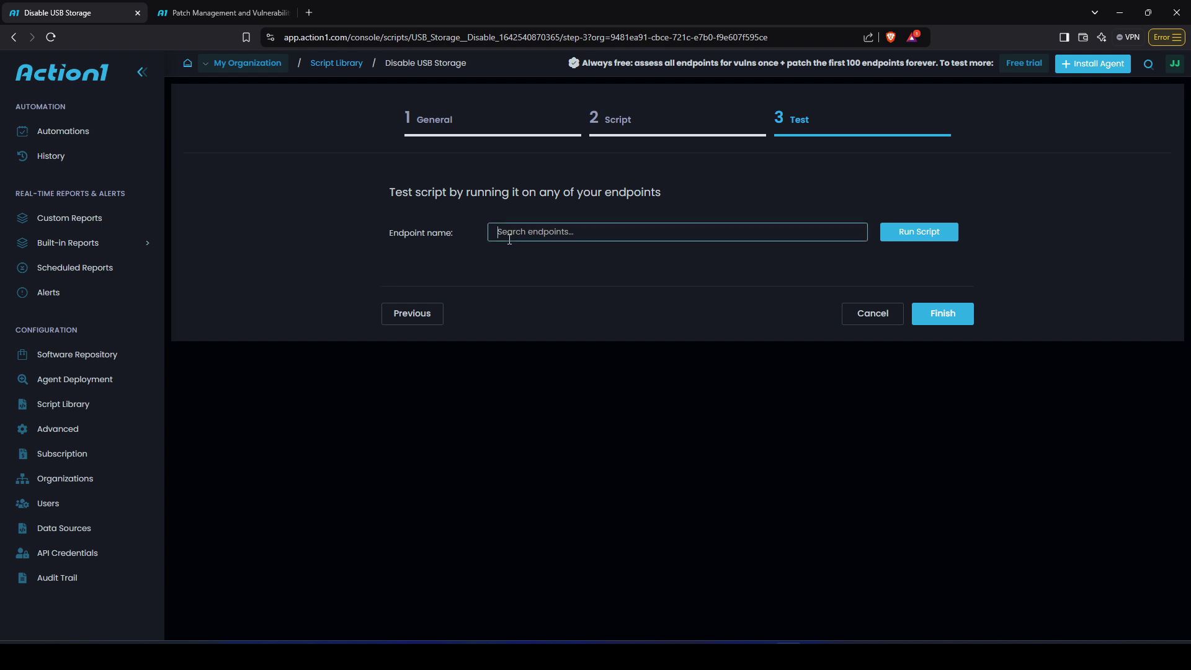
pyautogui.write('viki')
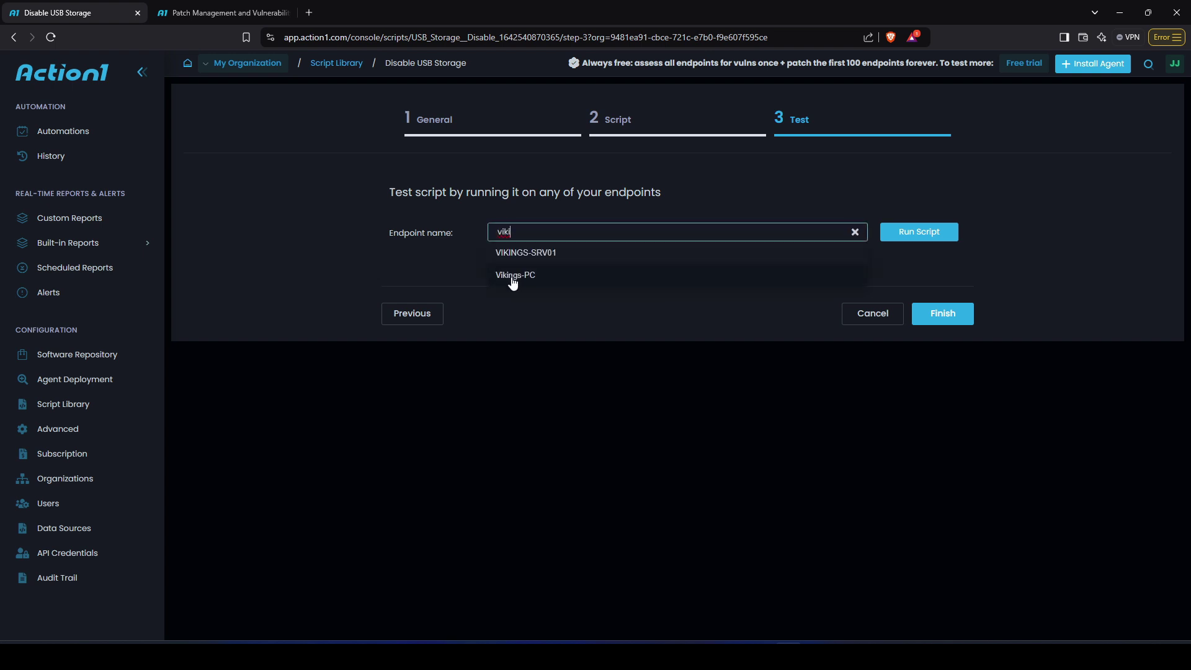
pyautogui.click(512, 276)
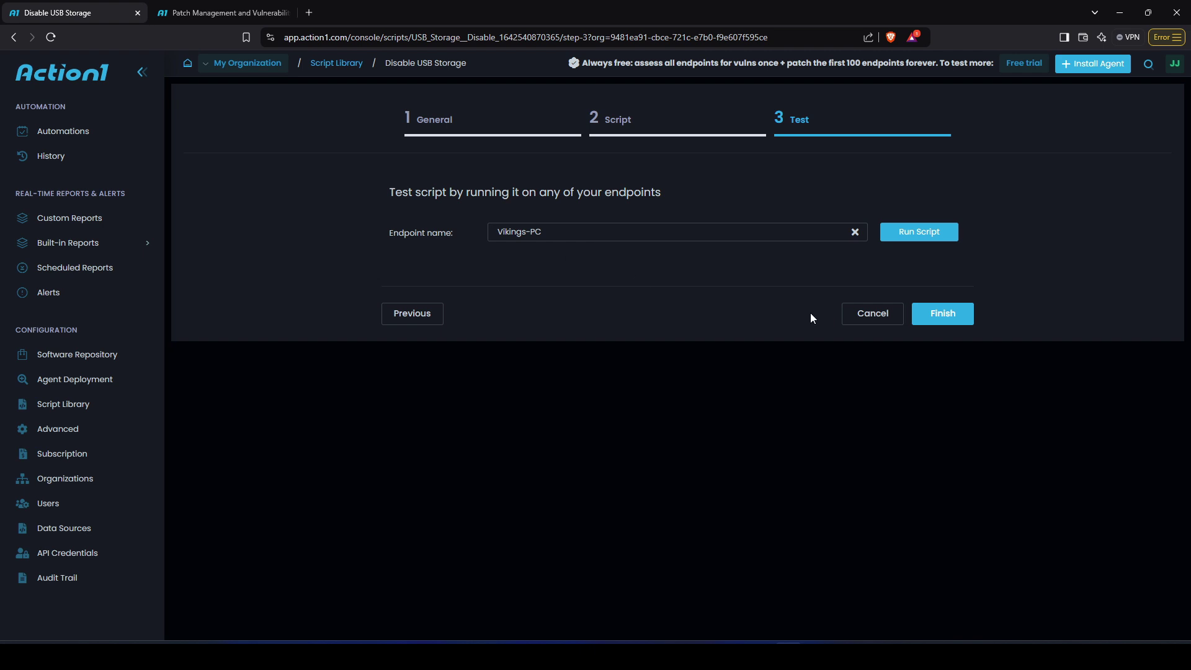
pyautogui.click(874, 314)
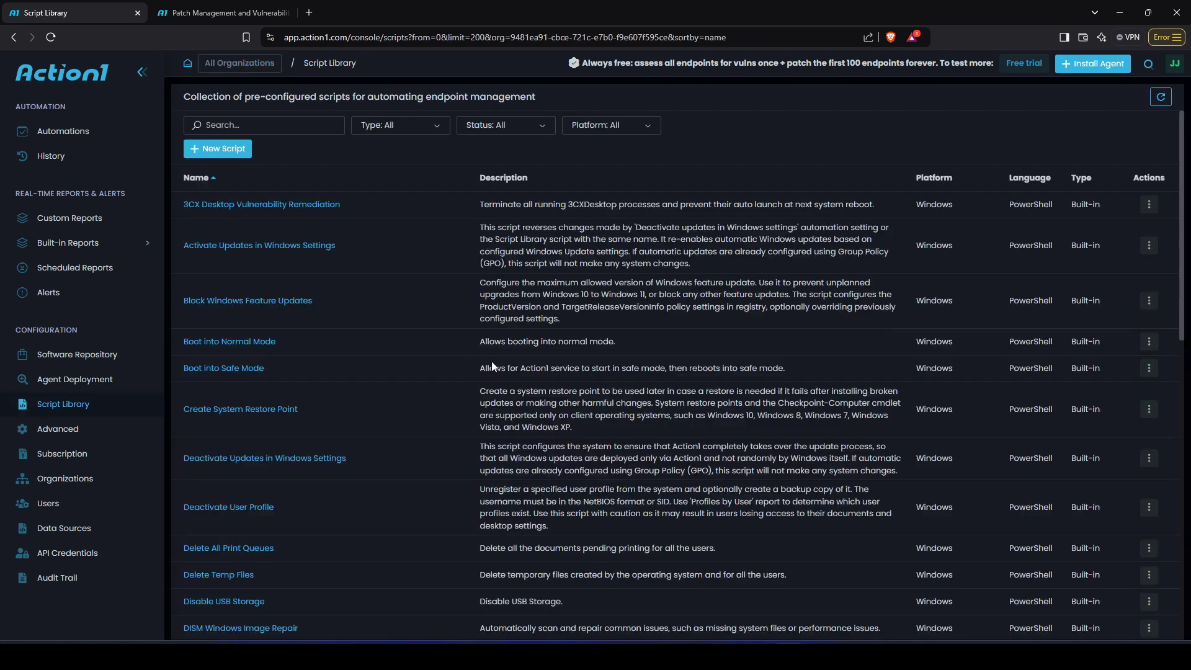
# - Try creating a new script named test in Bash - Mac, then cancel it and return to the script list
pyautogui.click(235, 149)
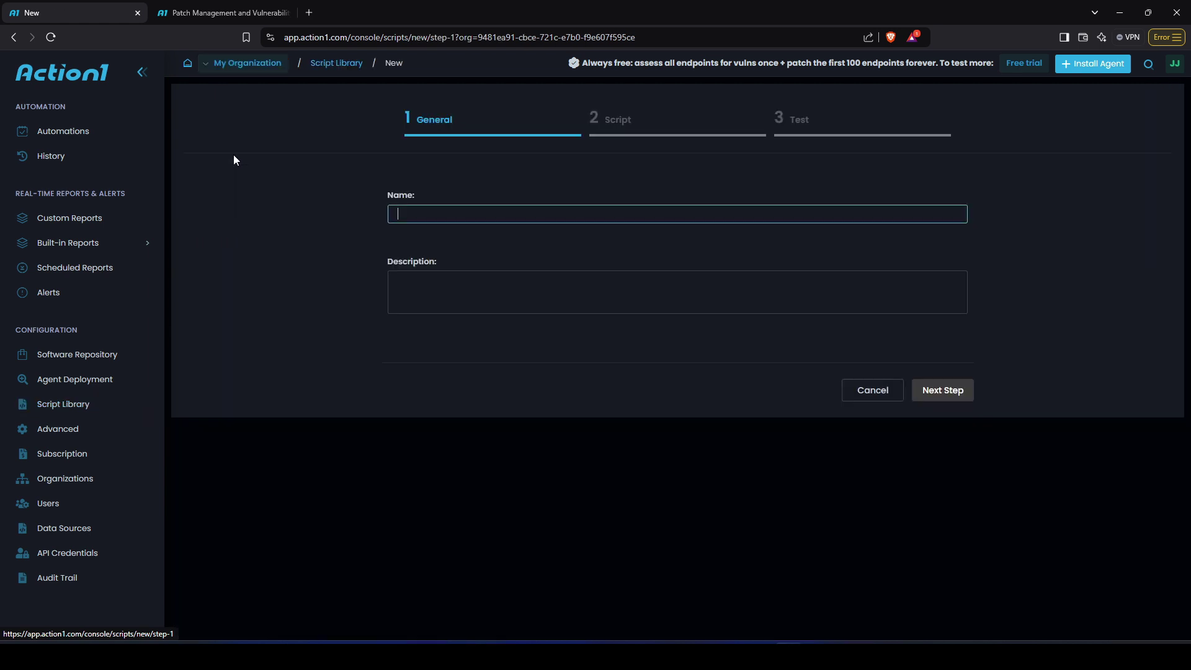
pyautogui.click(429, 212)
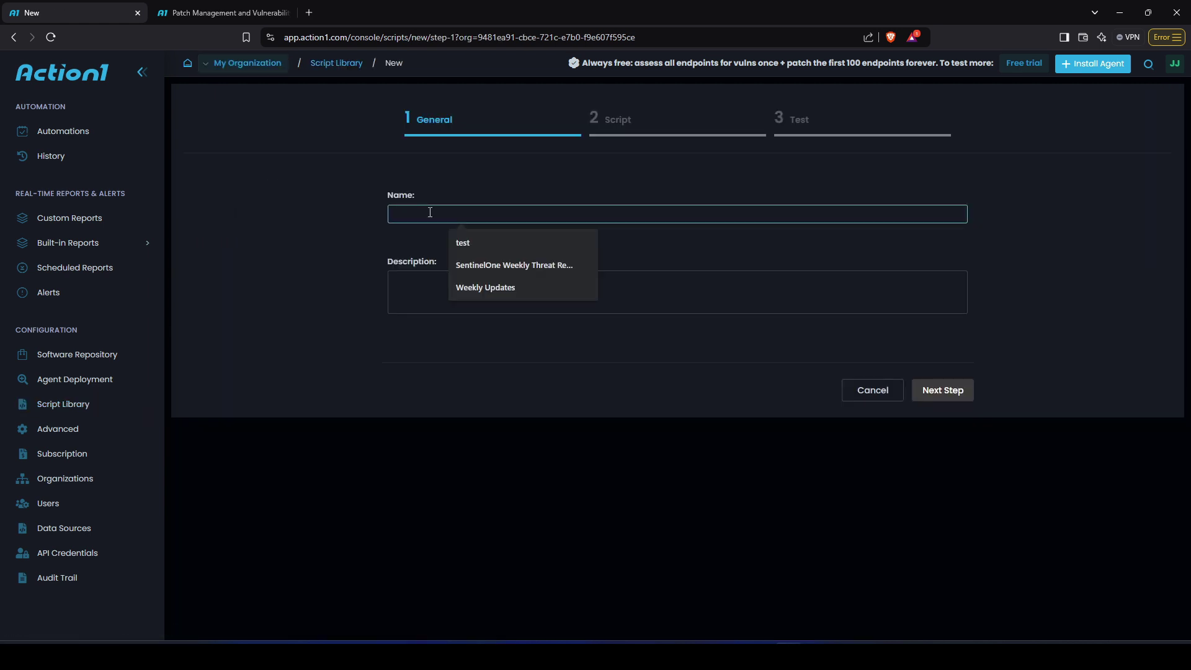
pyautogui.write('test')
pyautogui.click(942, 391)
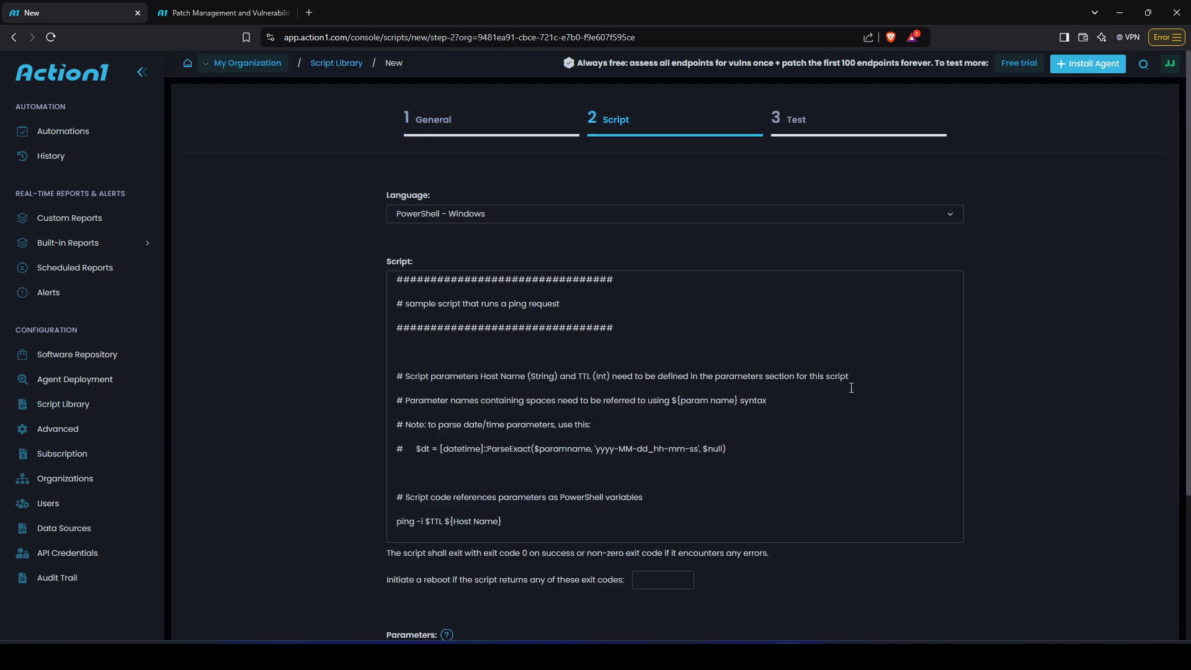
pyautogui.click(444, 217)
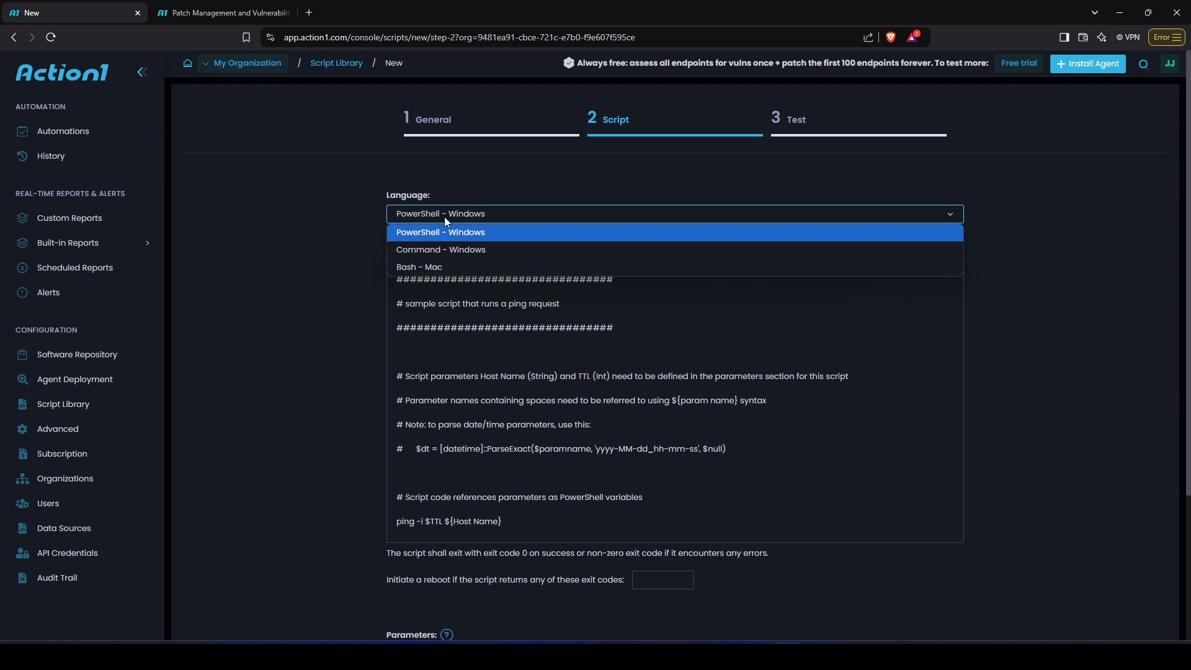
pyautogui.click(429, 269)
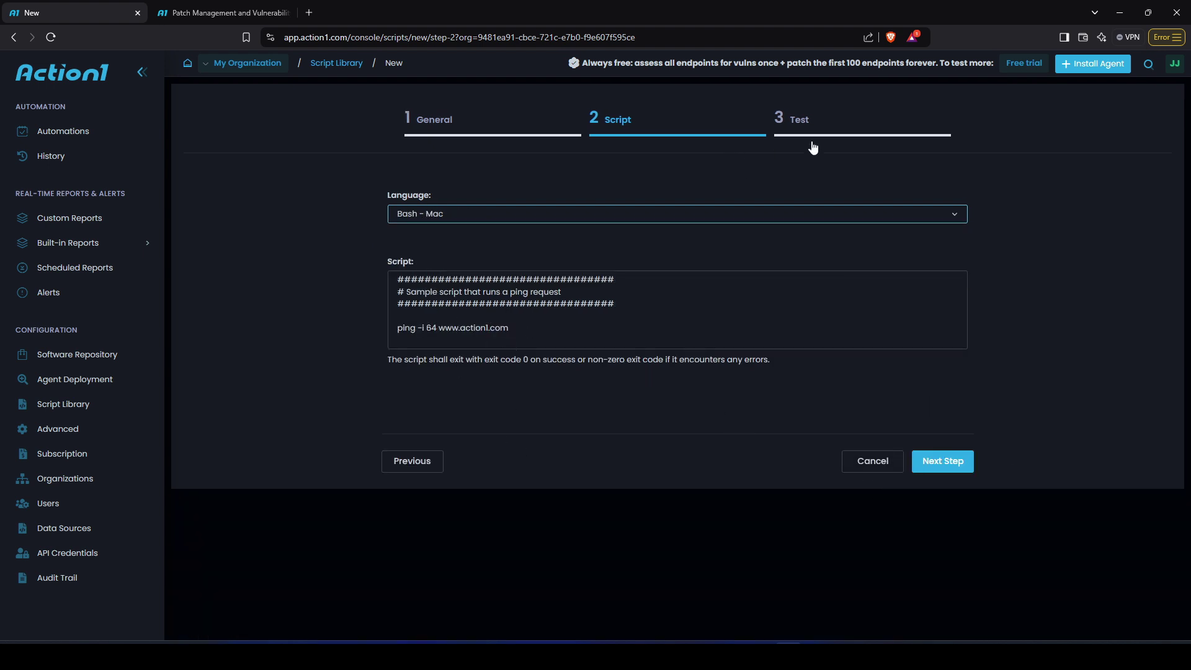
pyautogui.click(872, 462)
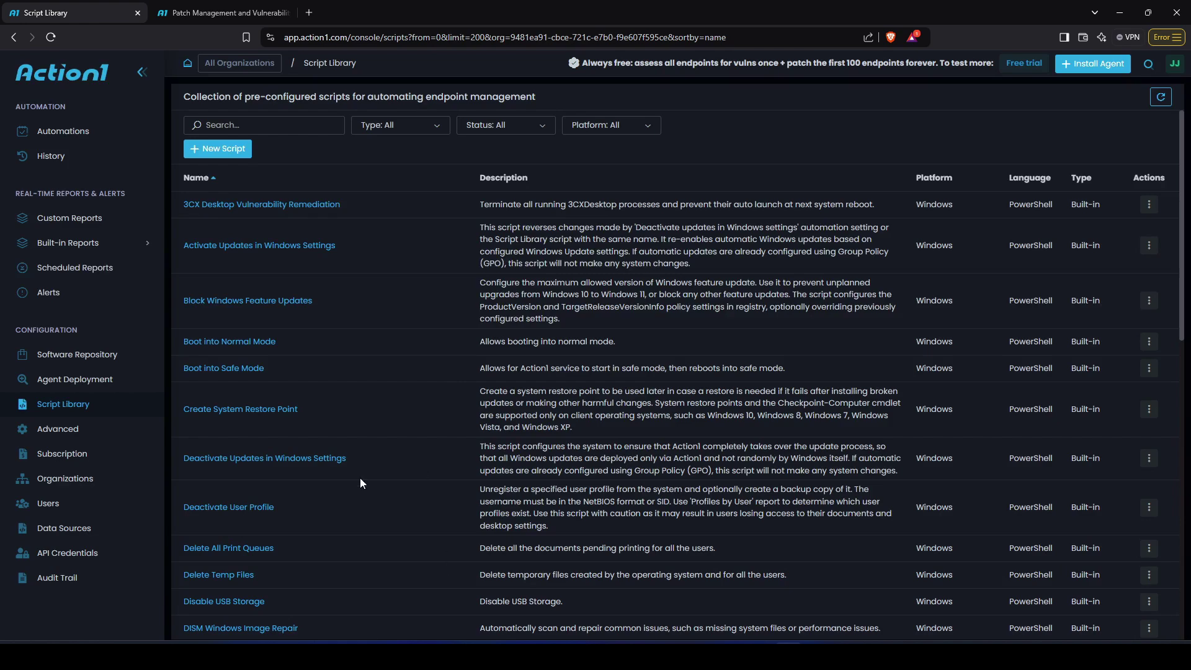
pyautogui.scroll(-12, 357, 473)
pyautogui.scroll(12, 357, 473)
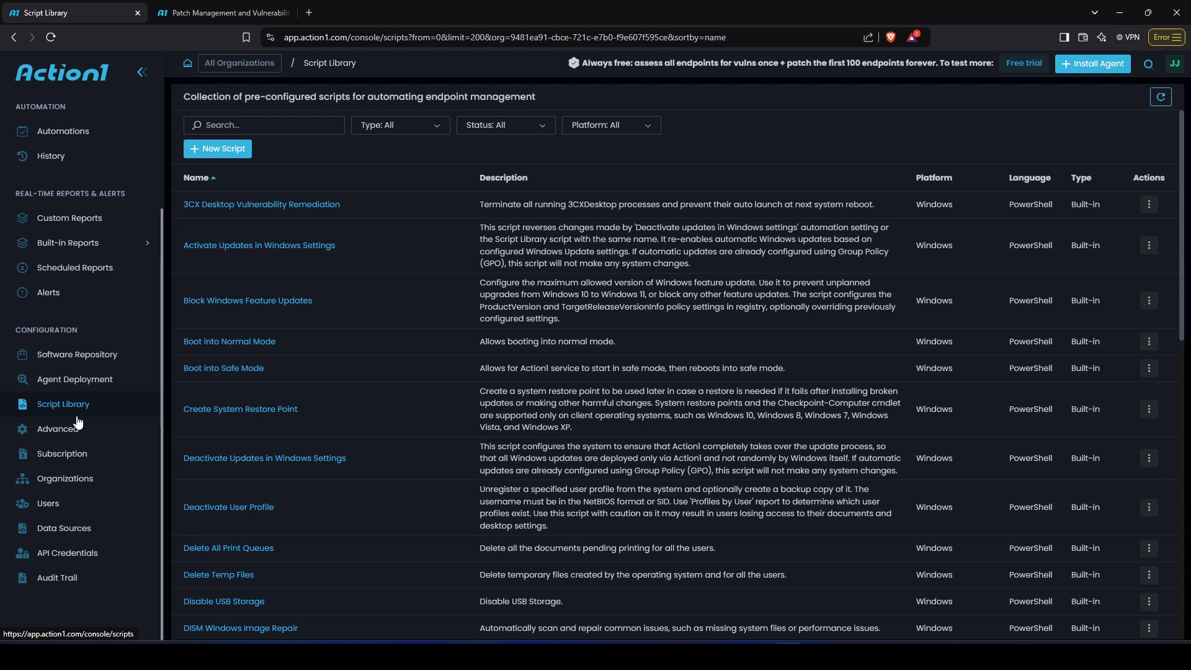
# - Open the Advanced settings and examine the Console Logo setting's upload and scope options without changing them
pyautogui.click(61, 430)
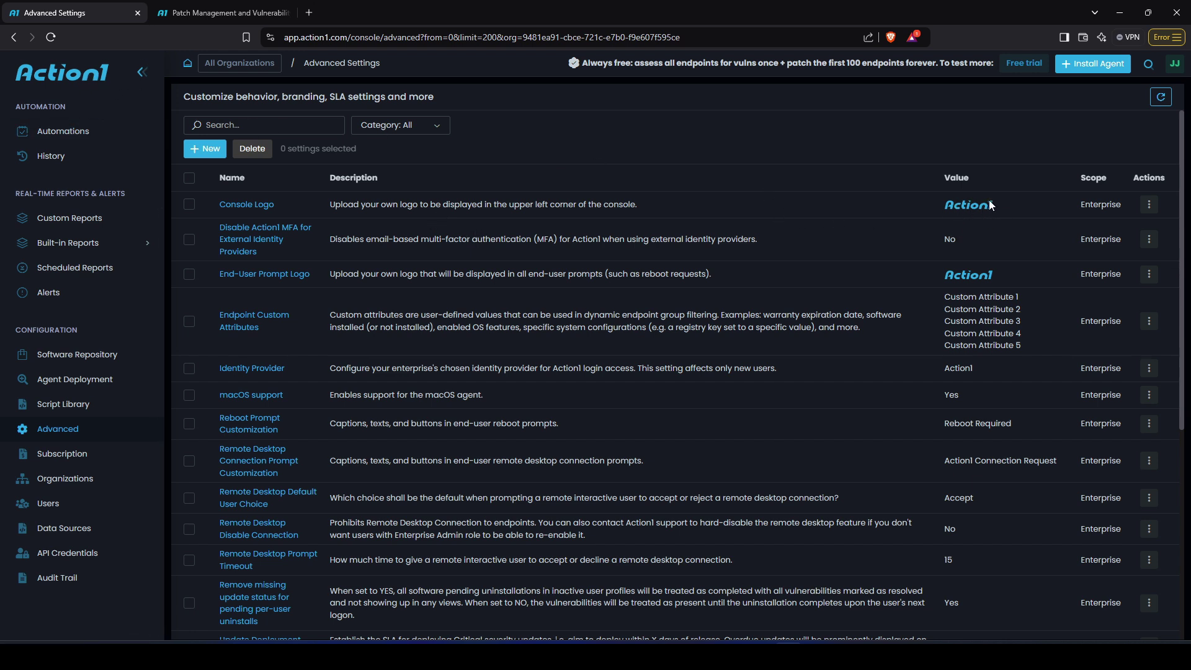
pyautogui.click(1149, 204)
pyautogui.click(1141, 241)
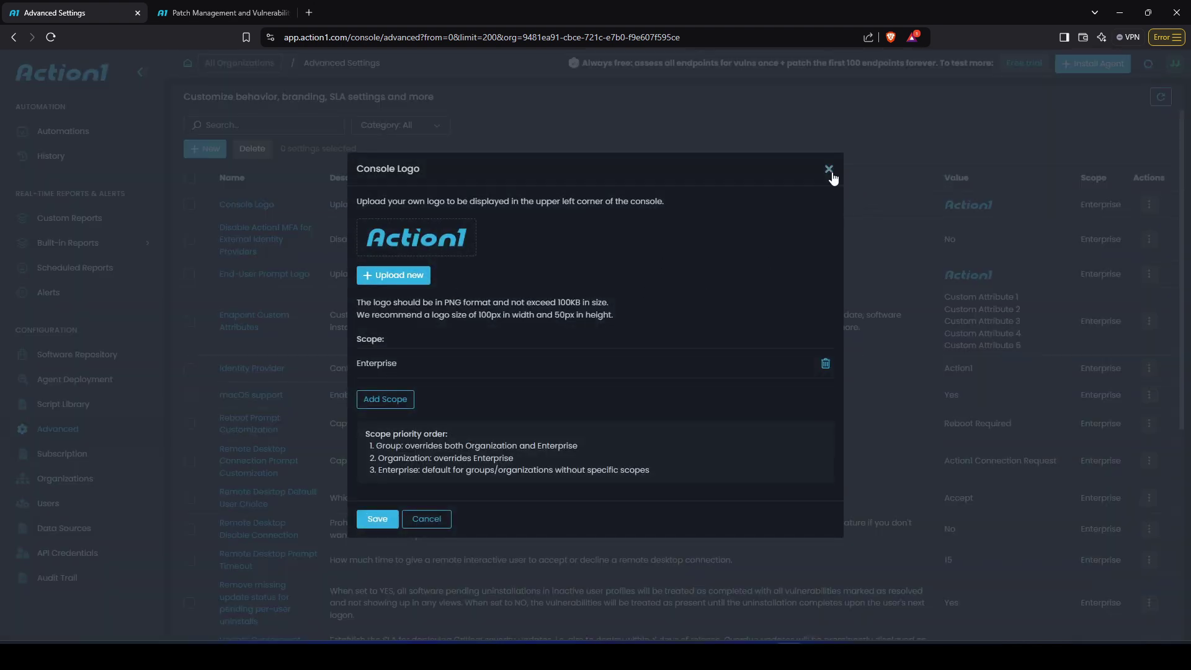
pyautogui.click(828, 169)
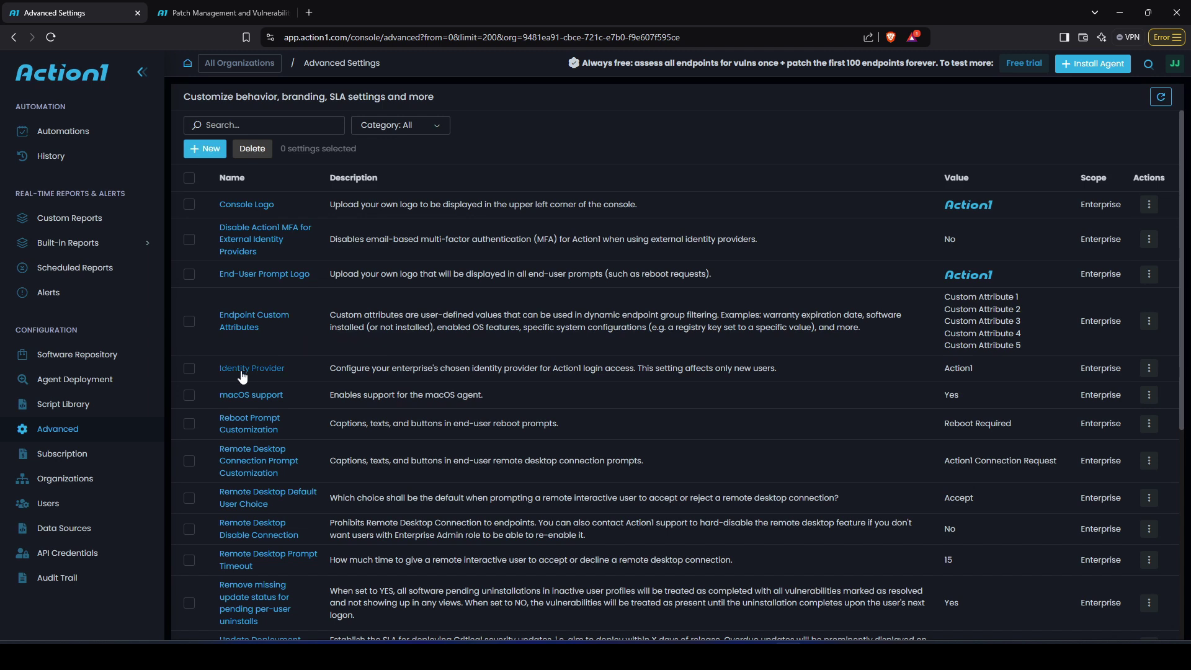
# - Open the Identity Provider setting for editing, review the available provider choices, and close it without changing anything
pyautogui.click(1148, 368)
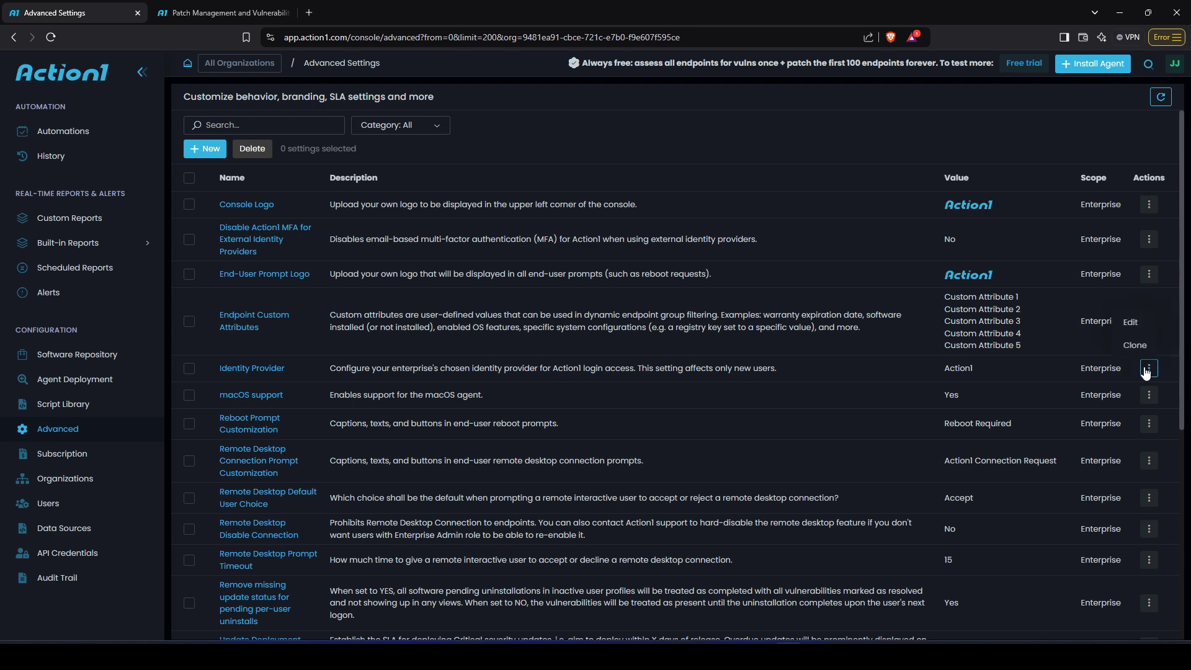
pyautogui.click(1136, 324)
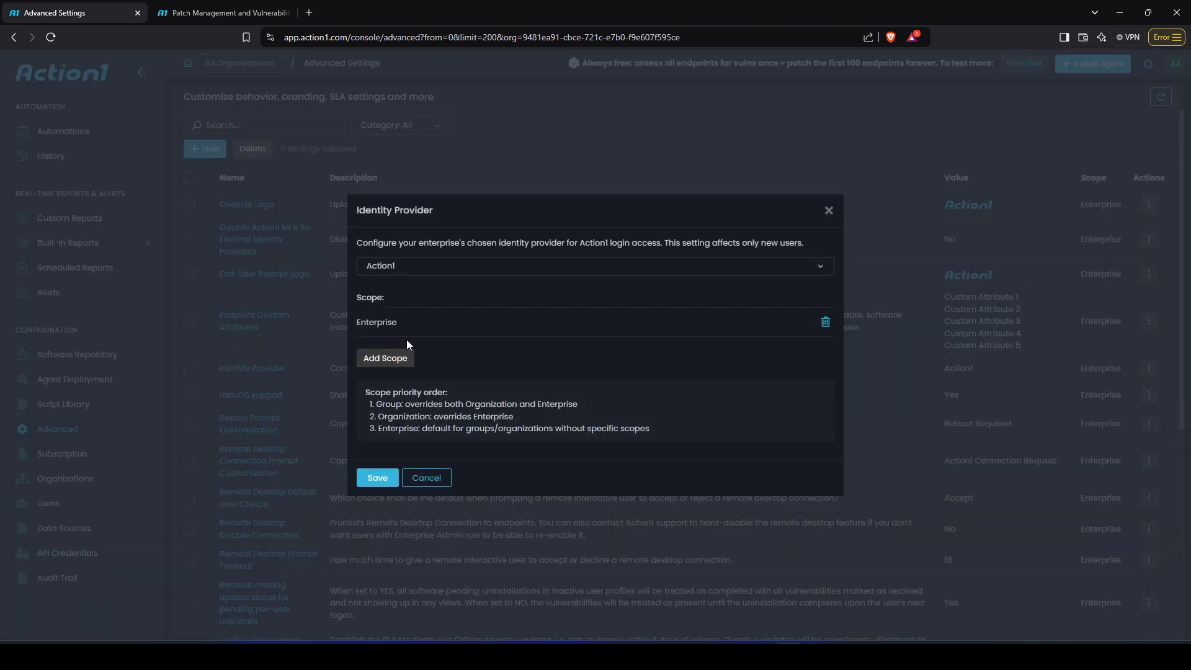
pyautogui.click(431, 266)
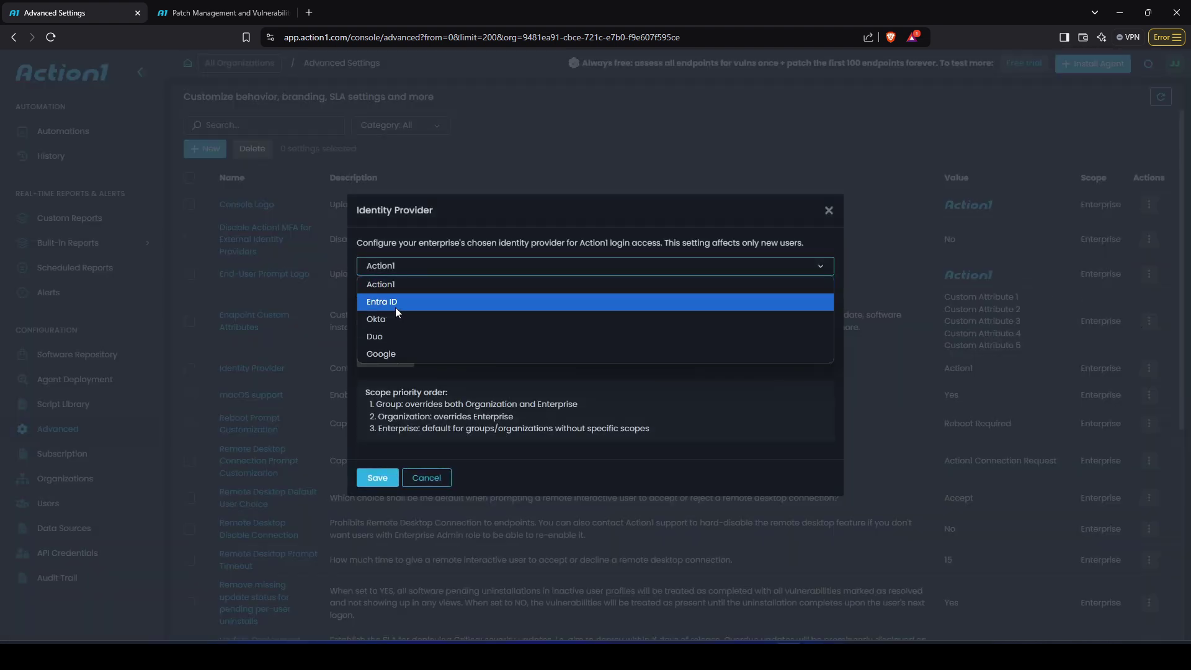
pyautogui.click(829, 210)
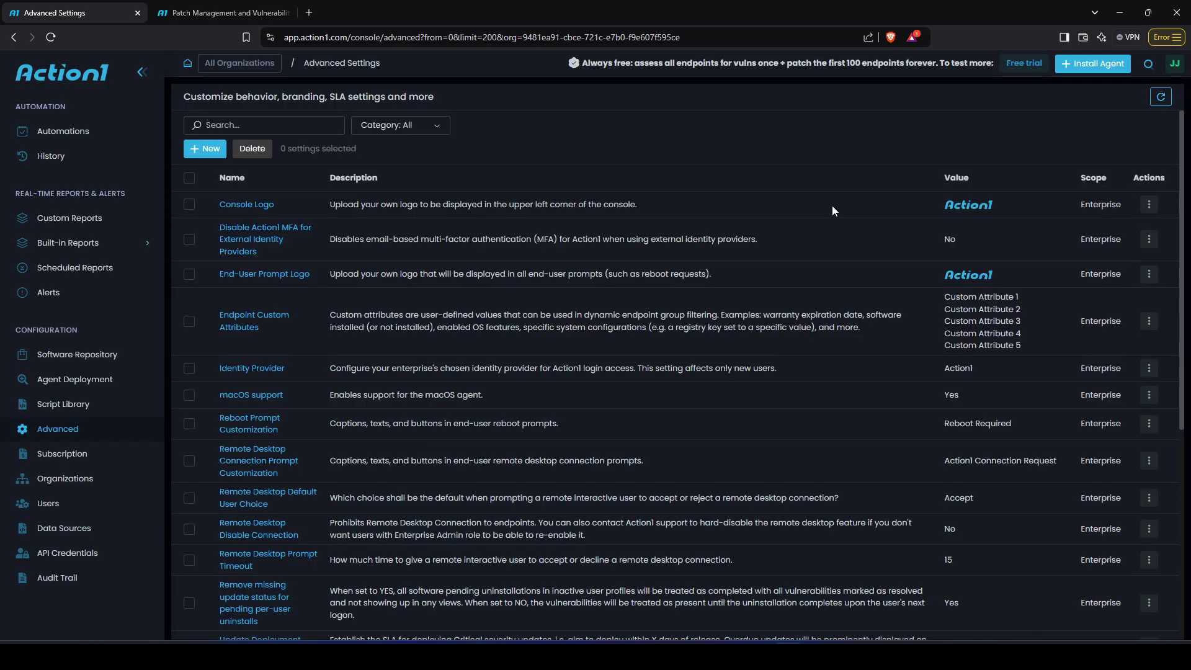
# - Look through the remaining advanced settings, including the SLA entries, and open the Subscription page to review the plan
pyautogui.scroll(-5, 551, 260)
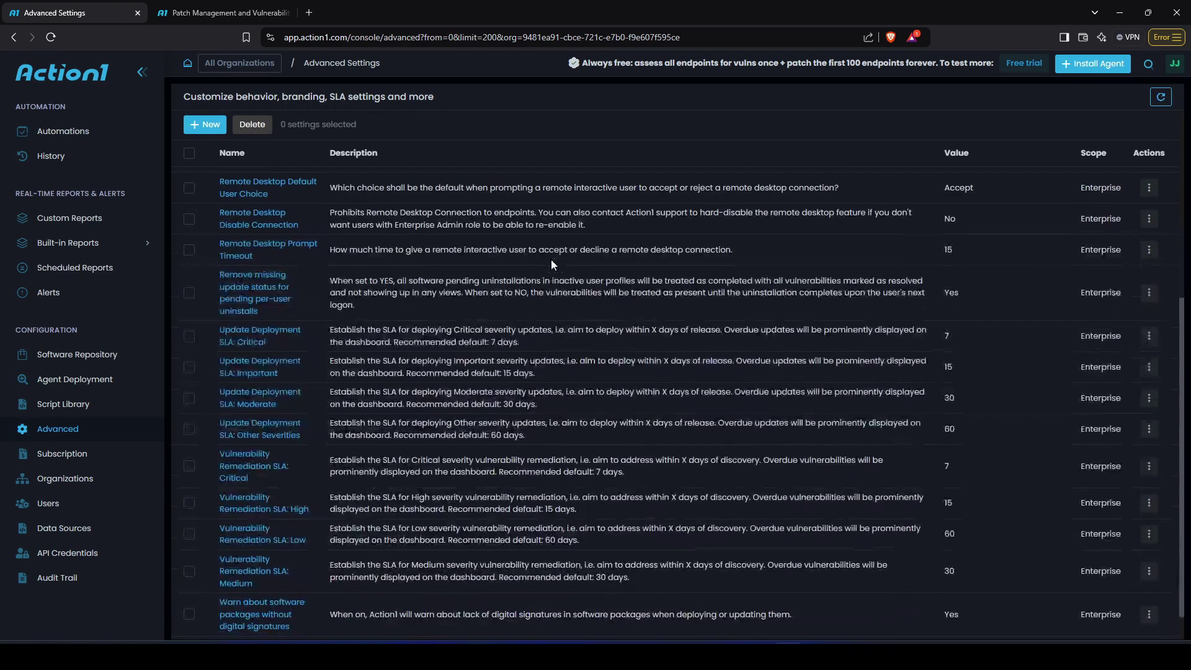
pyautogui.scroll(5, 381, 576)
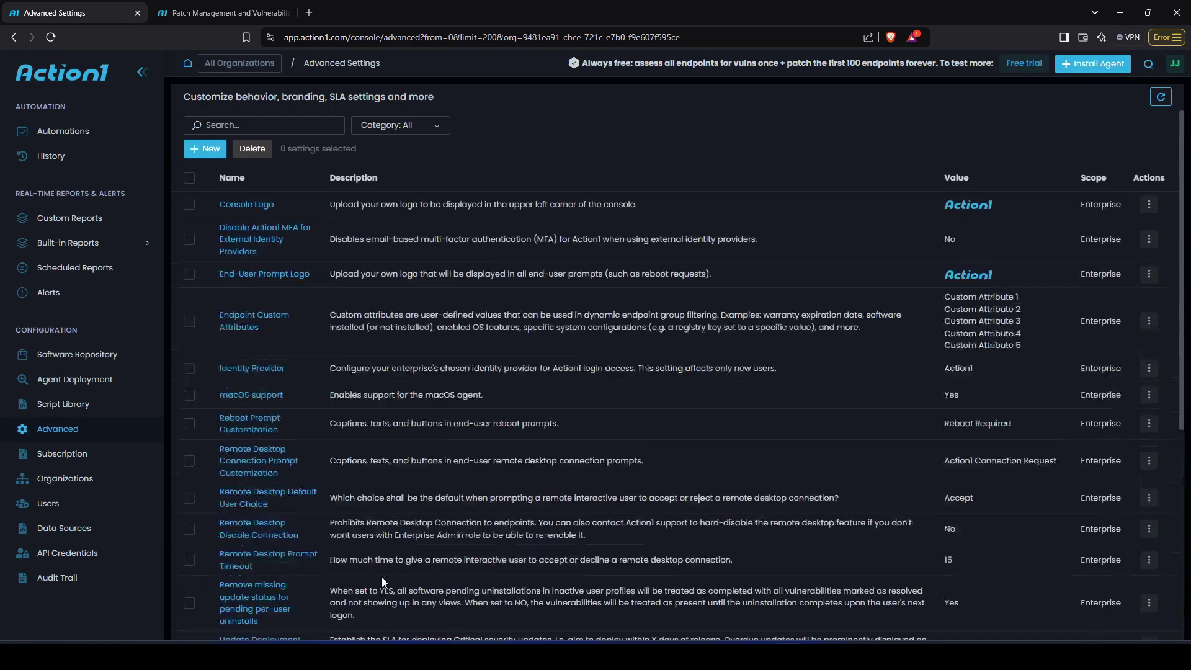
pyautogui.scroll(2, 58, 481)
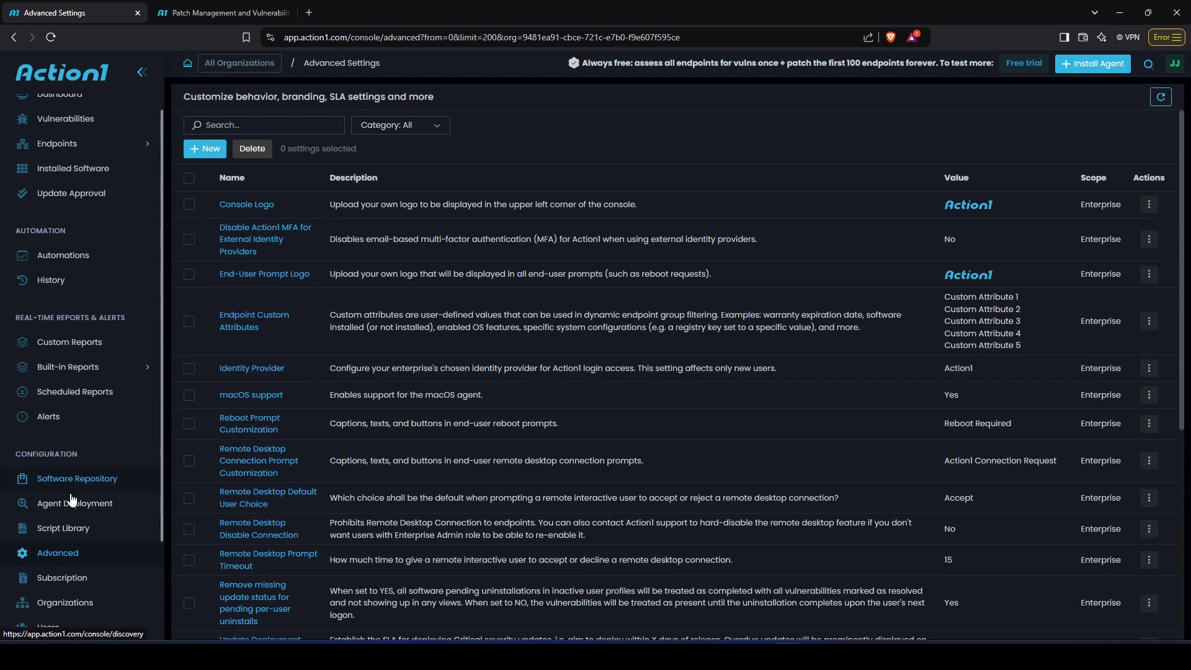
pyautogui.scroll(-2, 66, 491)
pyautogui.click(65, 456)
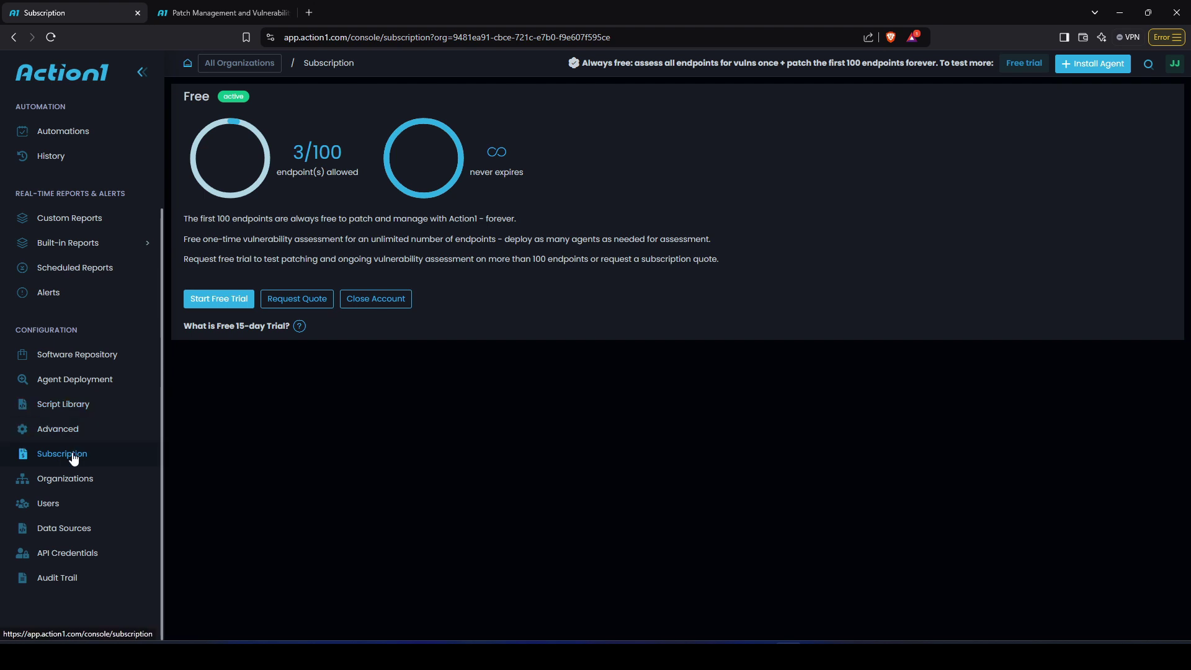
# - Open the Organizations page and examine which organizations can be selected, keeping My Enterprise selected
pyautogui.click(69, 478)
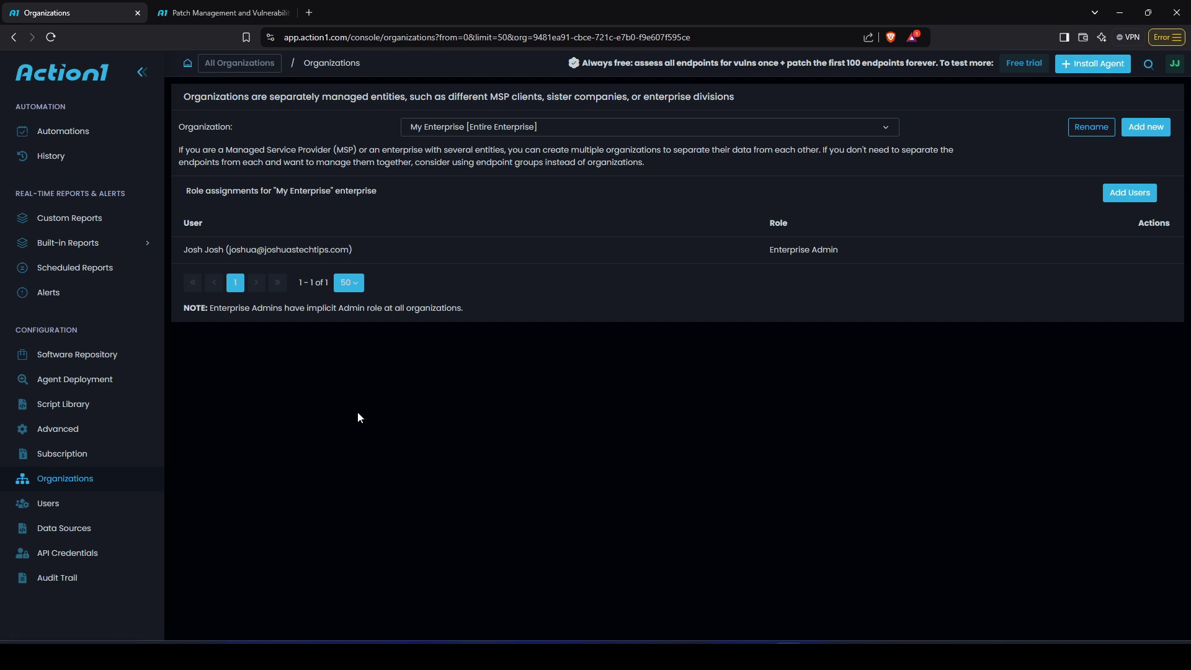
pyautogui.click(888, 126)
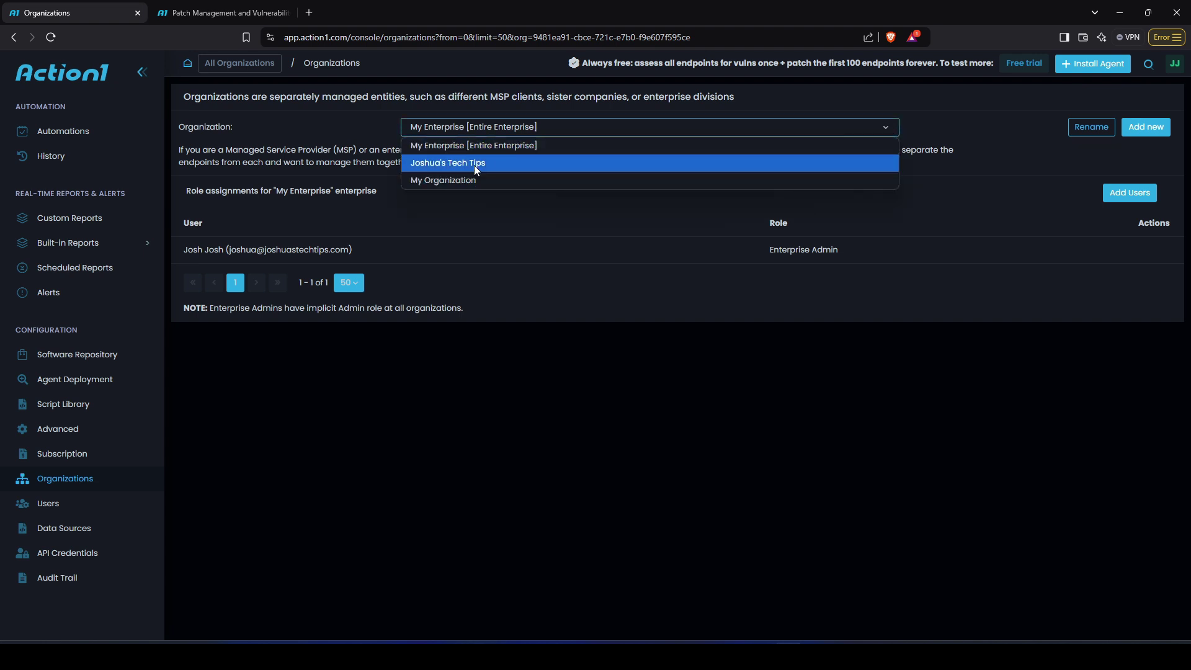
pyautogui.click(545, 408)
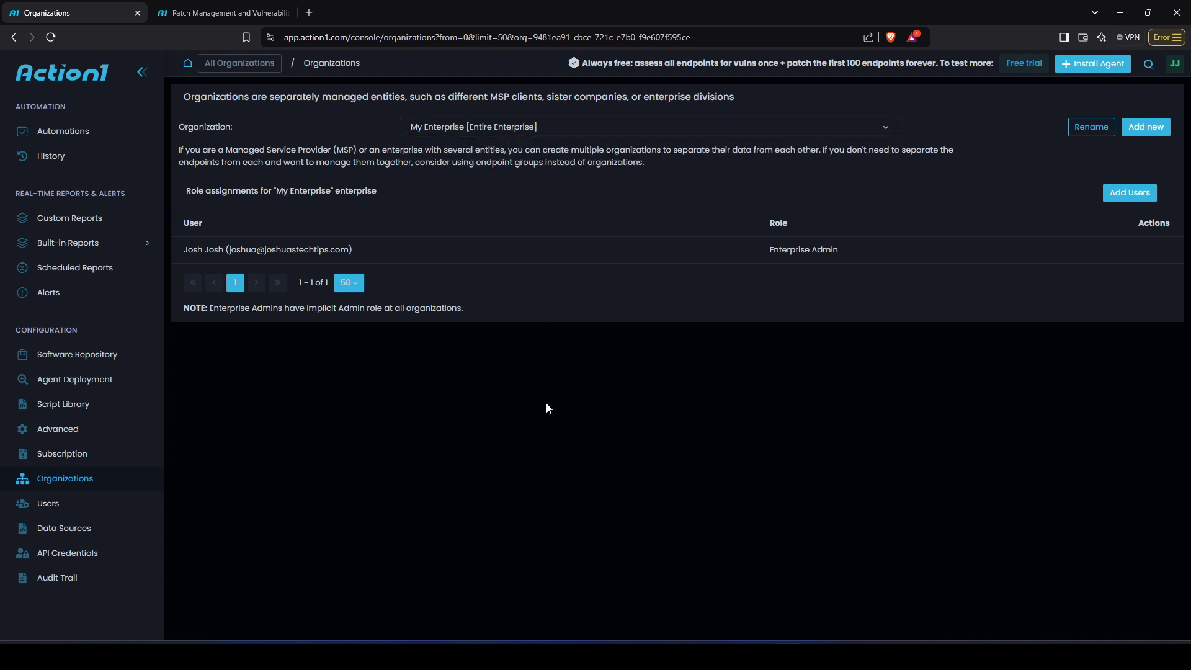
# - Add a new organization named new company
pyautogui.click(1147, 126)
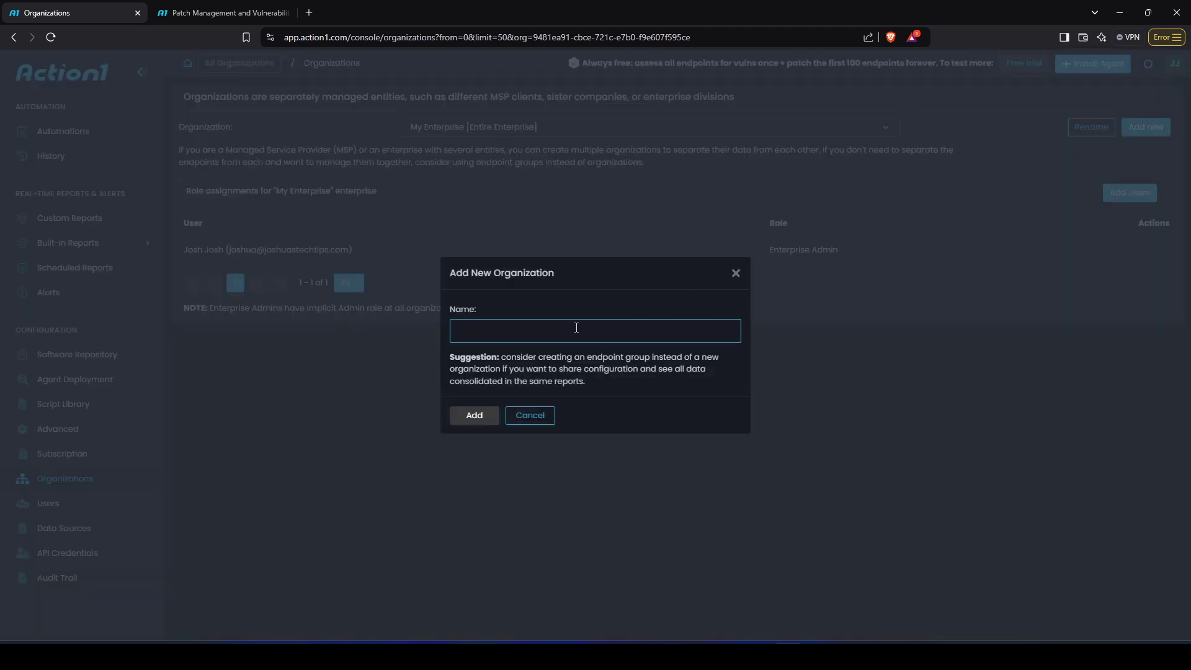
pyautogui.write('new company')
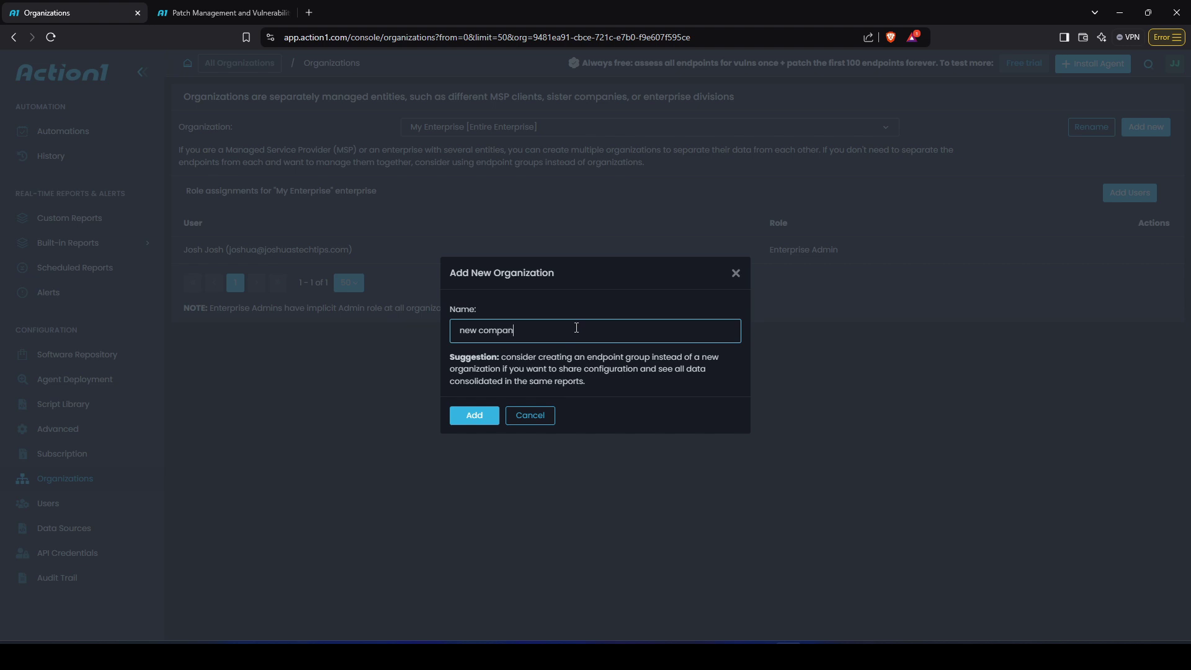
pyautogui.click(466, 422)
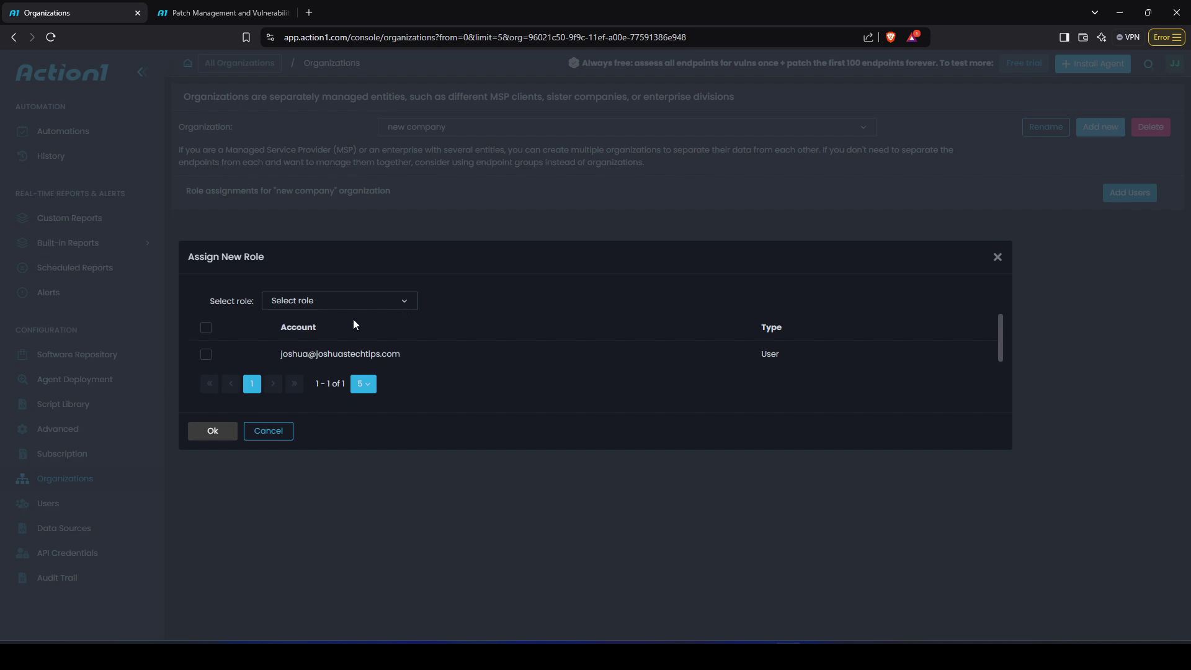
# - Review the role choices for assigning a user to the new company organization, and cancel the assignment
pyautogui.click(344, 300)
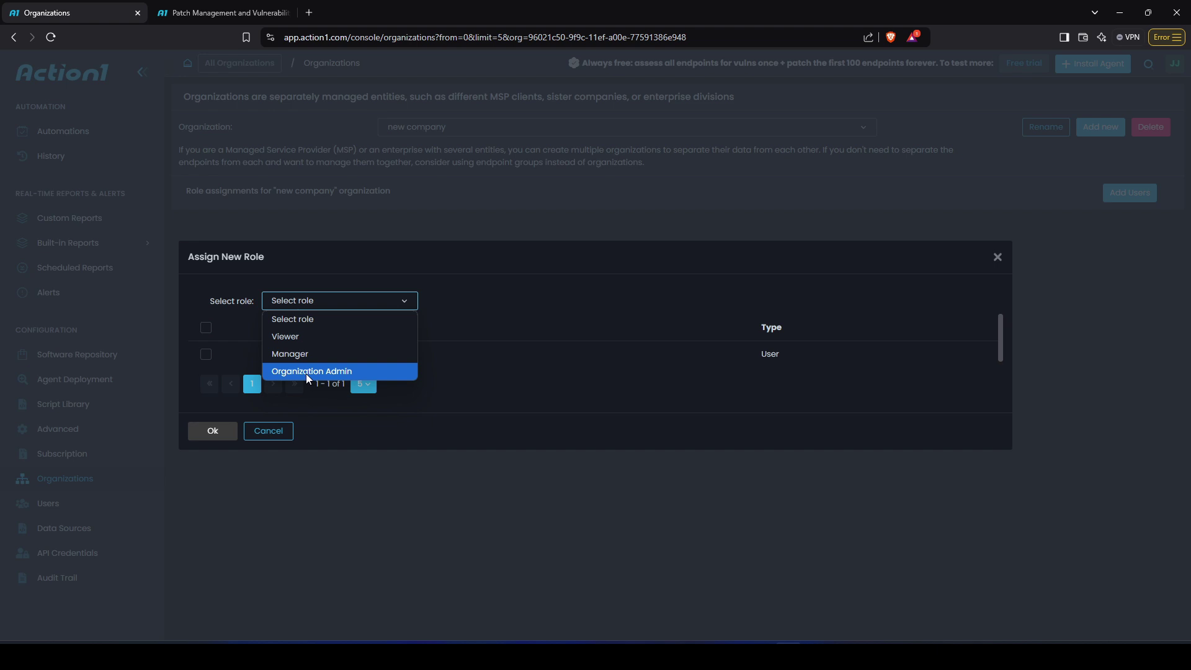
pyautogui.click(271, 439)
pyautogui.click(271, 440)
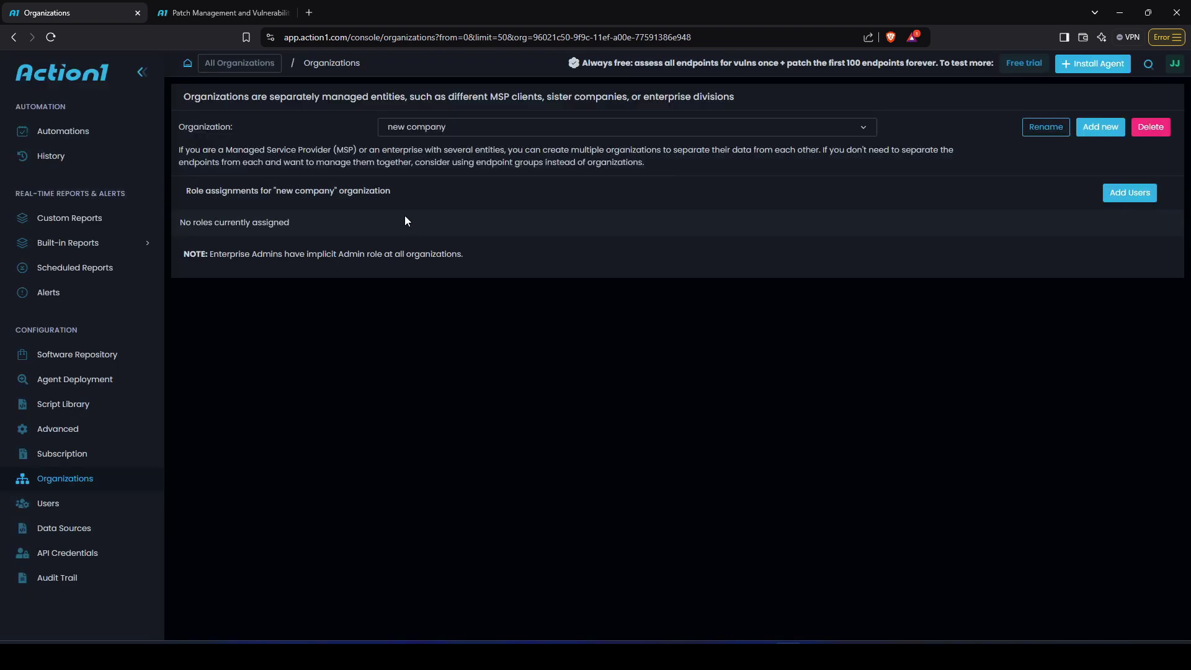
# - Switch to the My Organization dashboard and return to the Organizations page
pyautogui.click(259, 64)
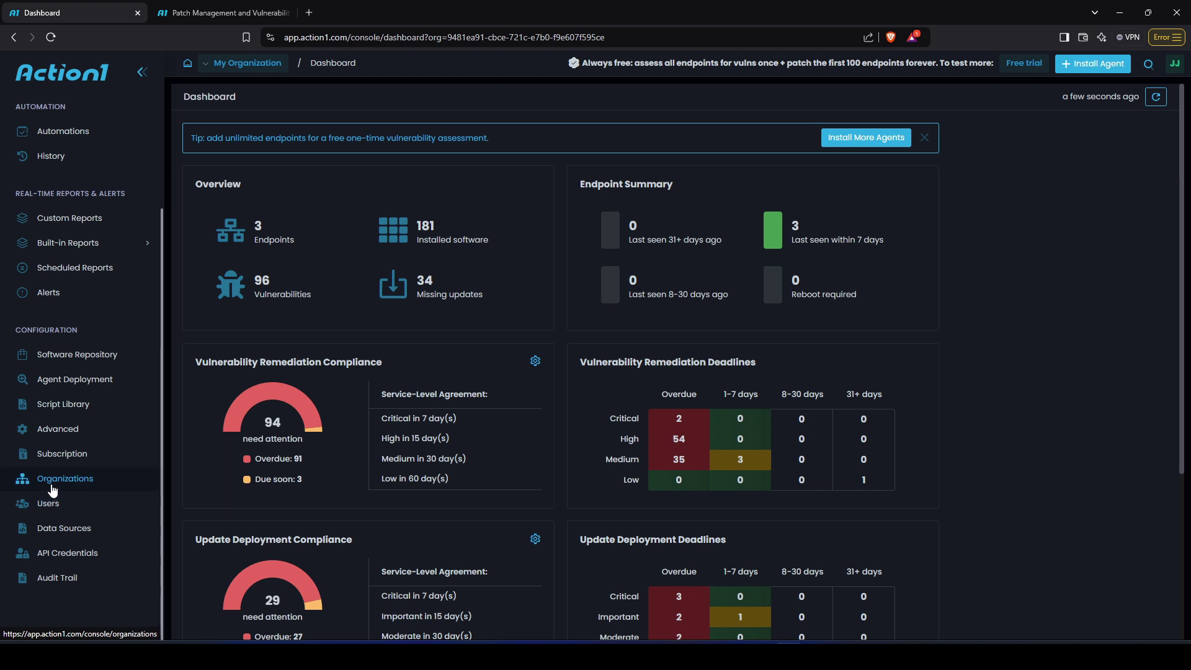
pyautogui.click(53, 486)
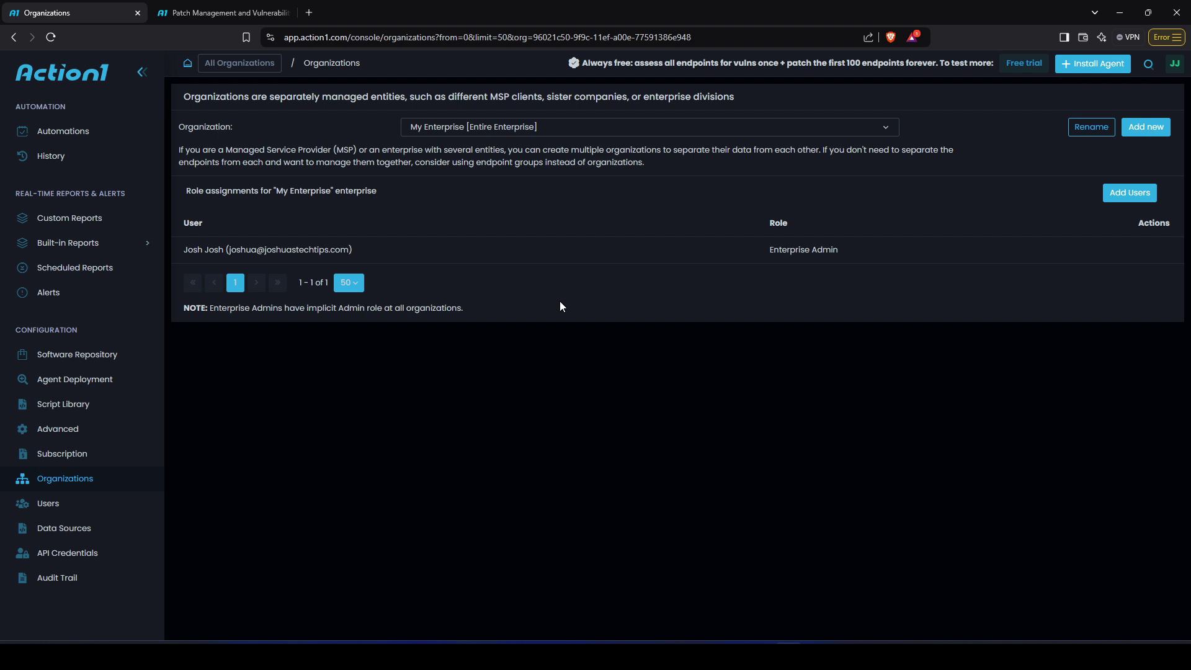
# - Open the Users page, examine the Invite New User form and its organization choices, and cancel without inviting anyone
pyautogui.click(69, 502)
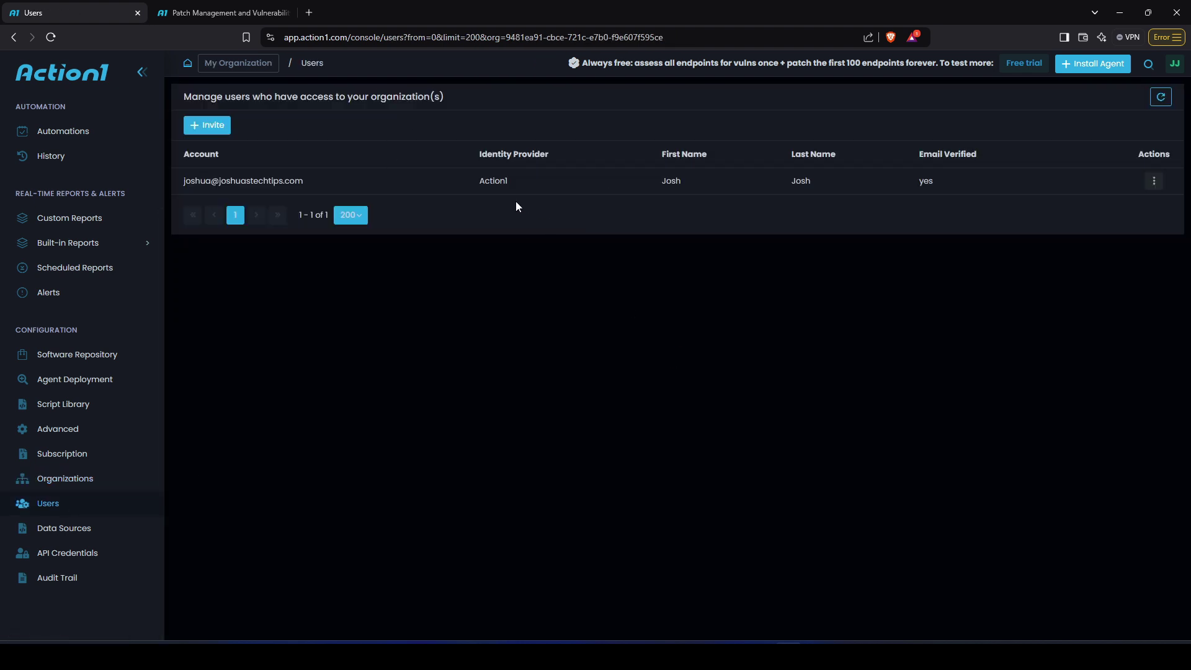
pyautogui.click(221, 127)
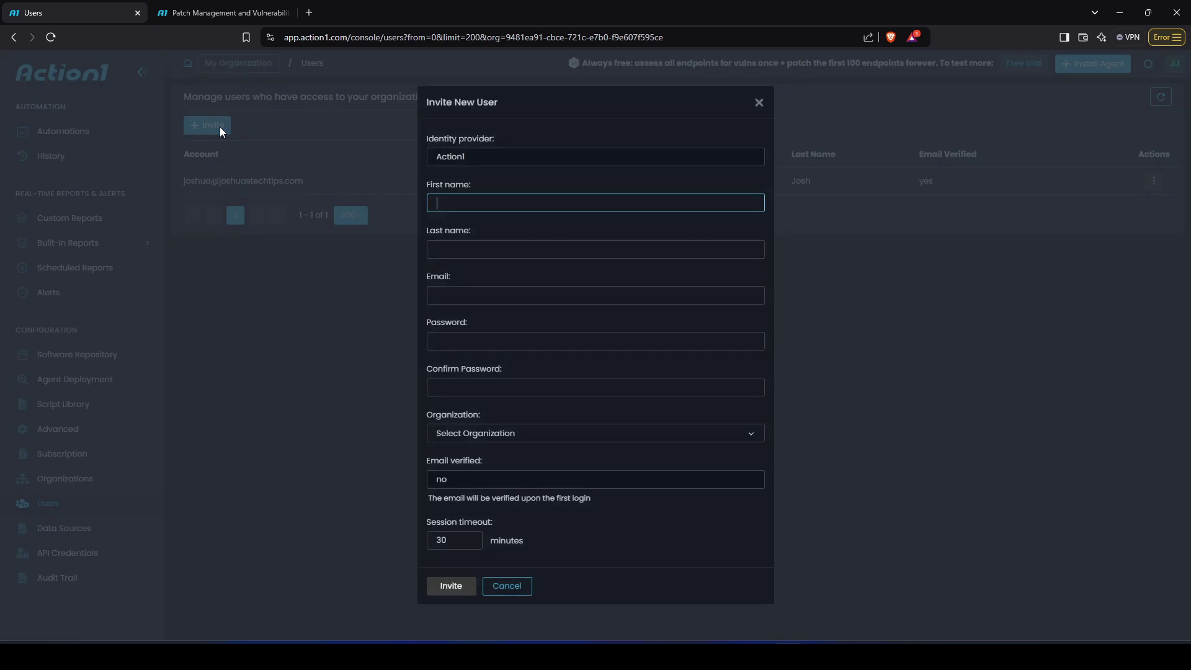
pyautogui.click(485, 434)
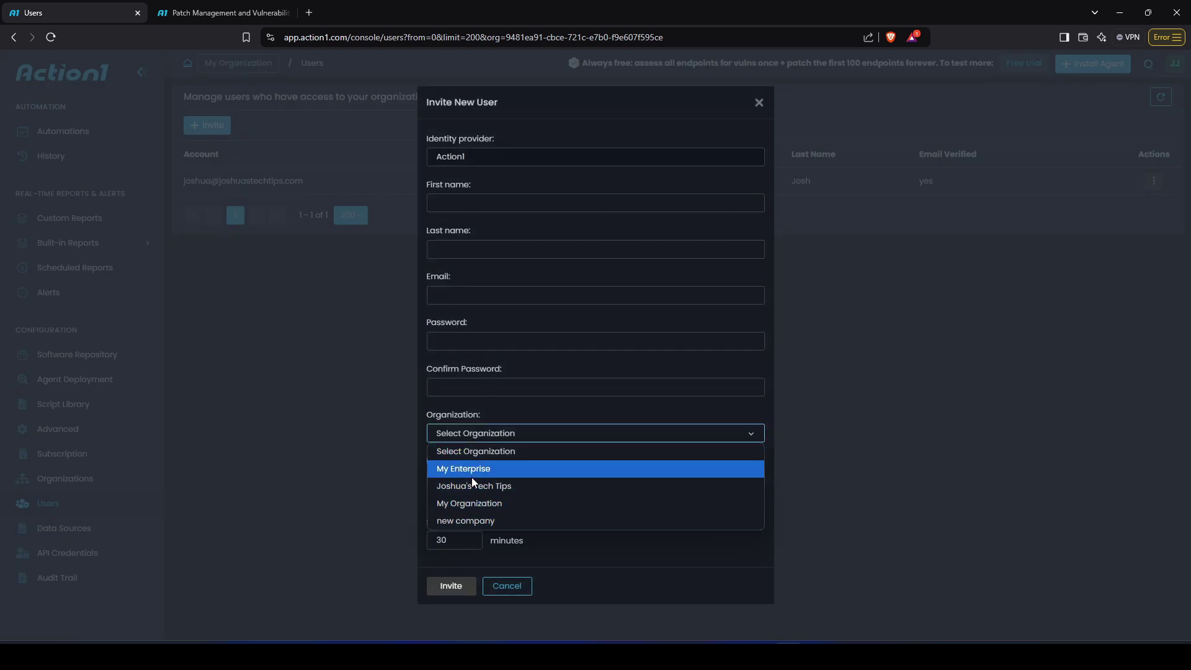
pyautogui.click(588, 564)
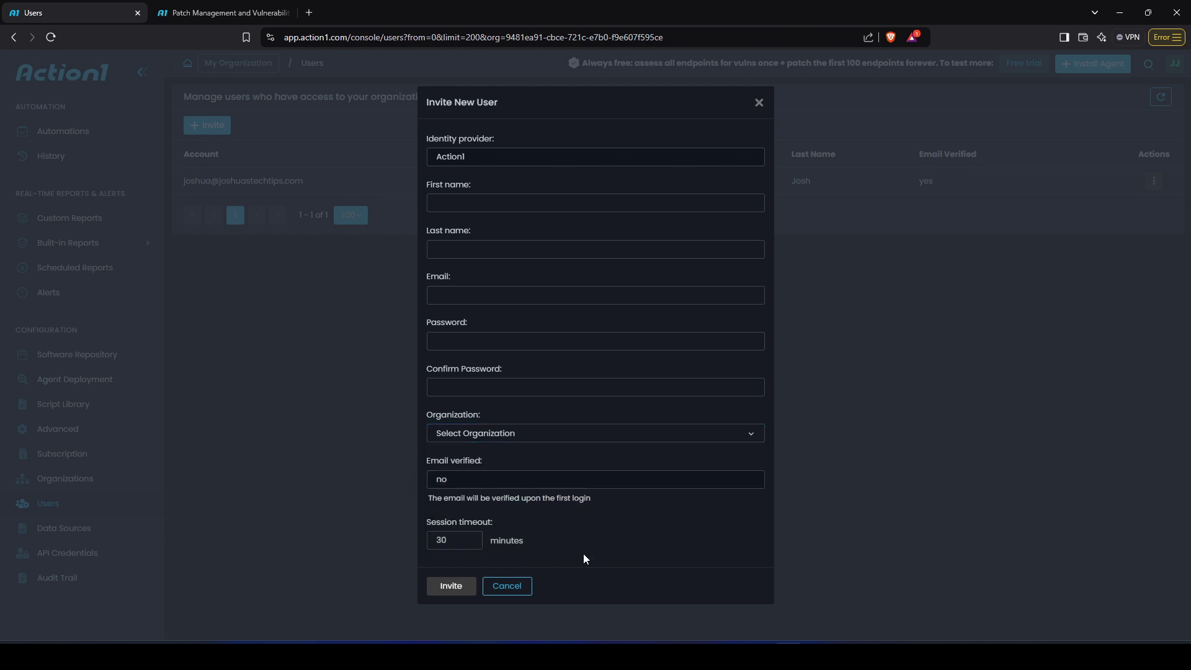
pyautogui.click(516, 590)
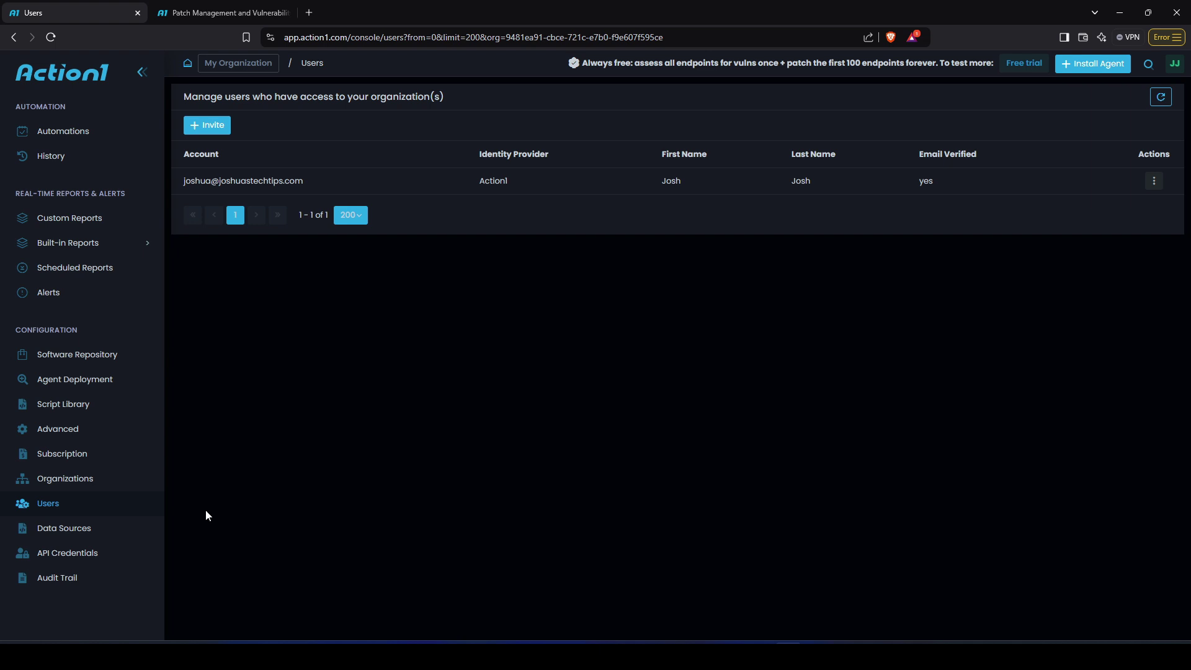
# - Browse the built-in Data Sources, view the first page of the new data source wizard, and cancel it
pyautogui.click(71, 538)
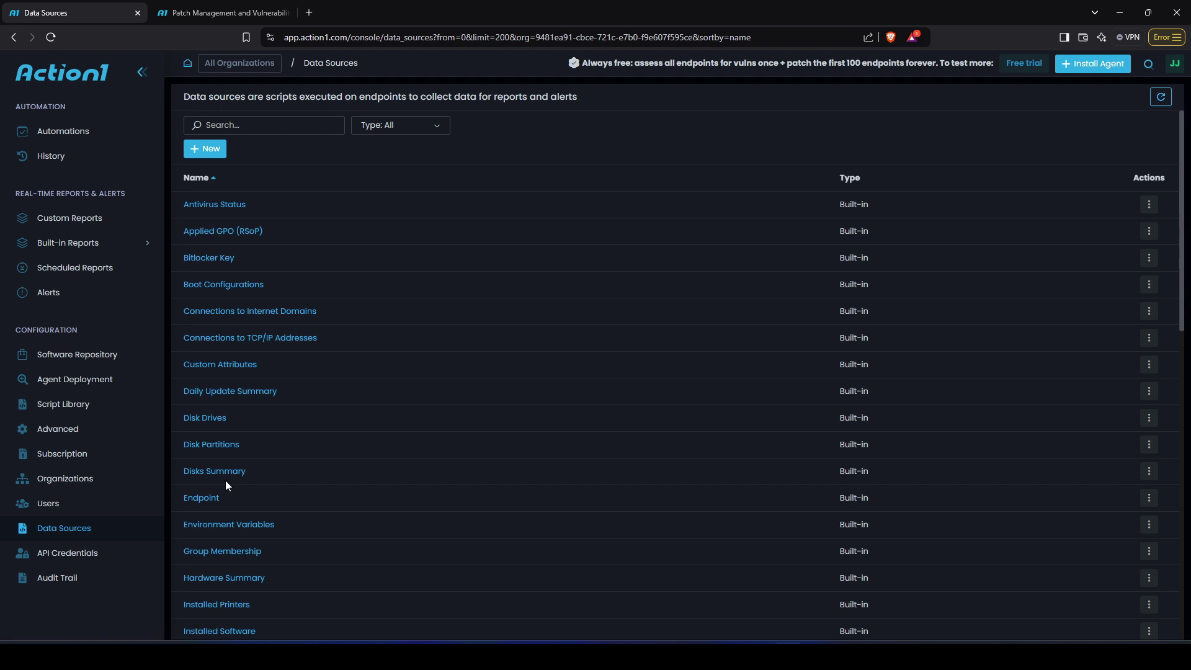
pyautogui.scroll(-10, 226, 480)
pyautogui.scroll(10, 225, 480)
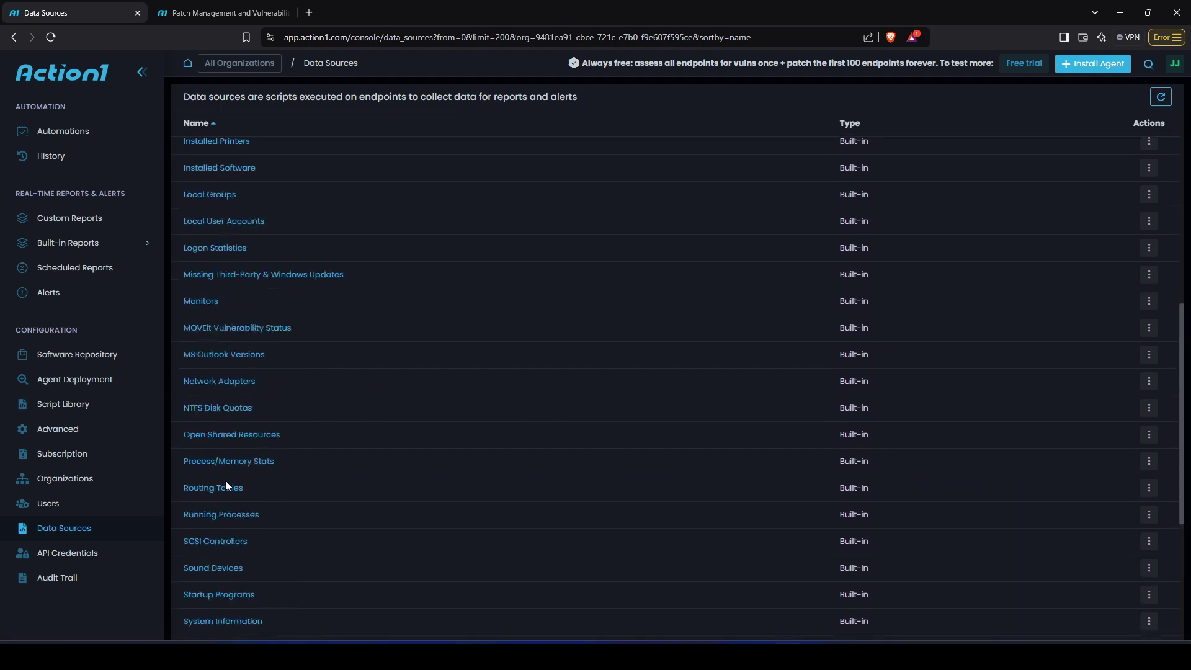
pyautogui.click(208, 155)
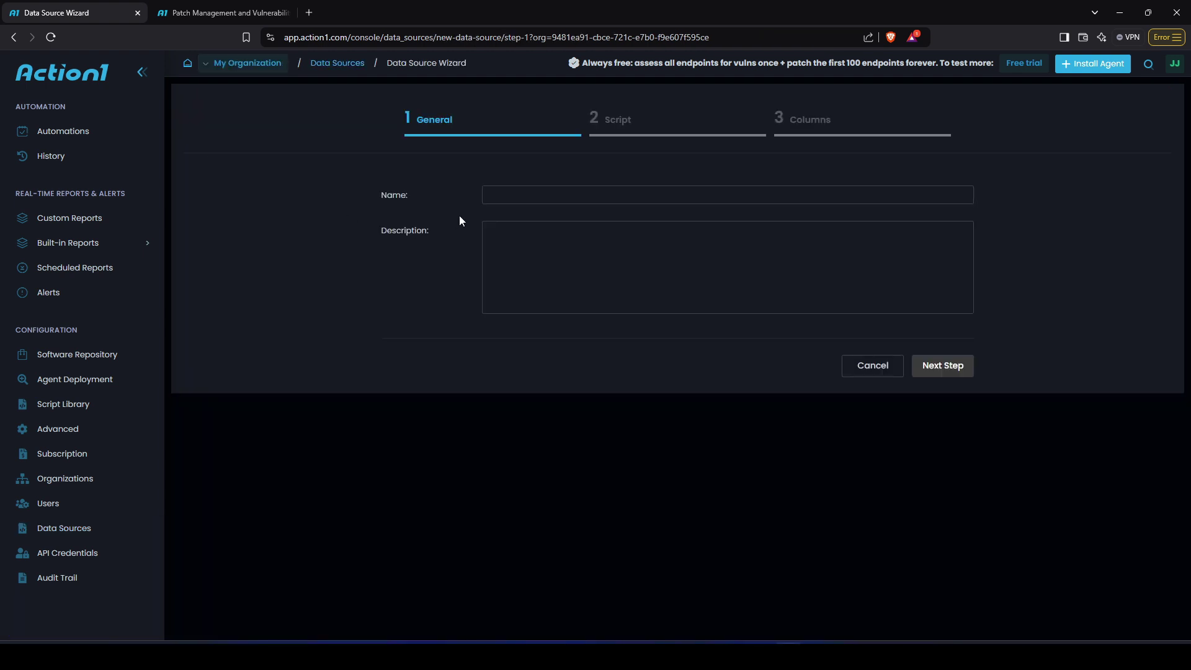
pyautogui.click(891, 367)
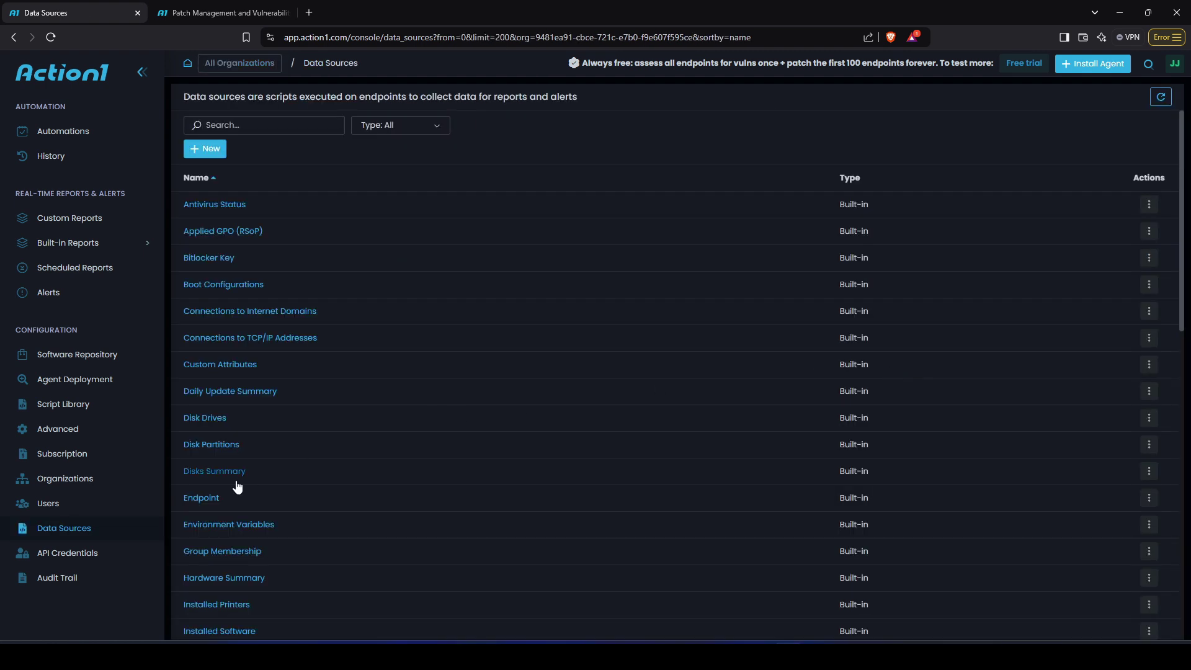
# - Open the API Credentials page, view the form for creating new credentials, and close it without creating any
pyautogui.click(70, 558)
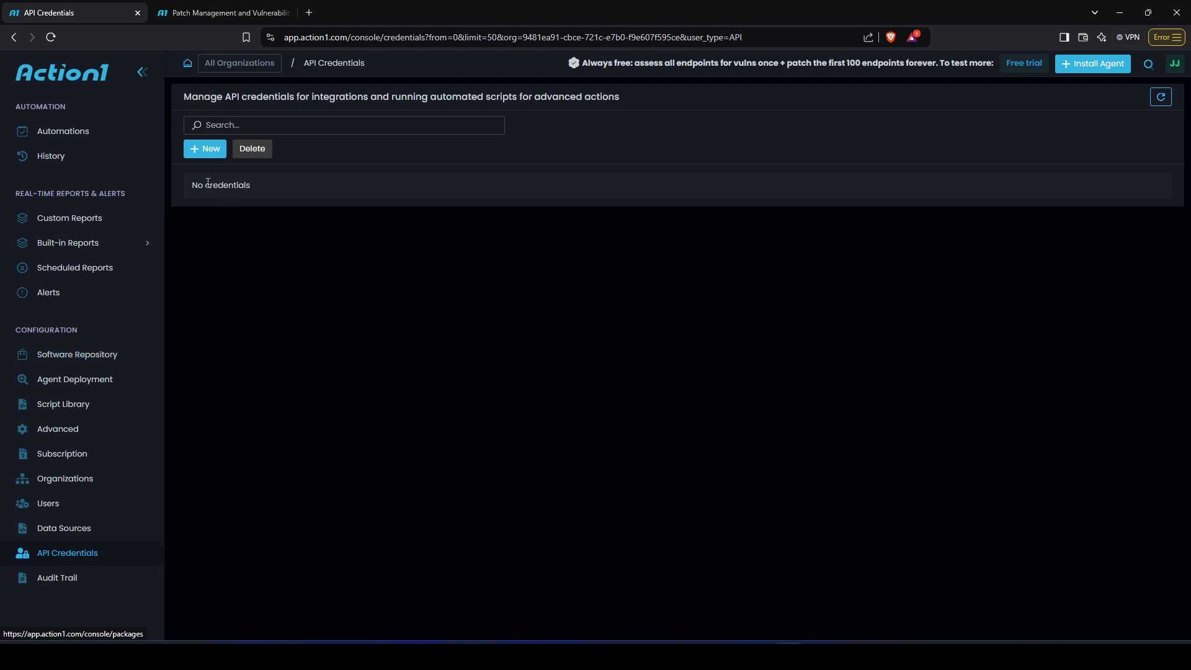
pyautogui.click(203, 155)
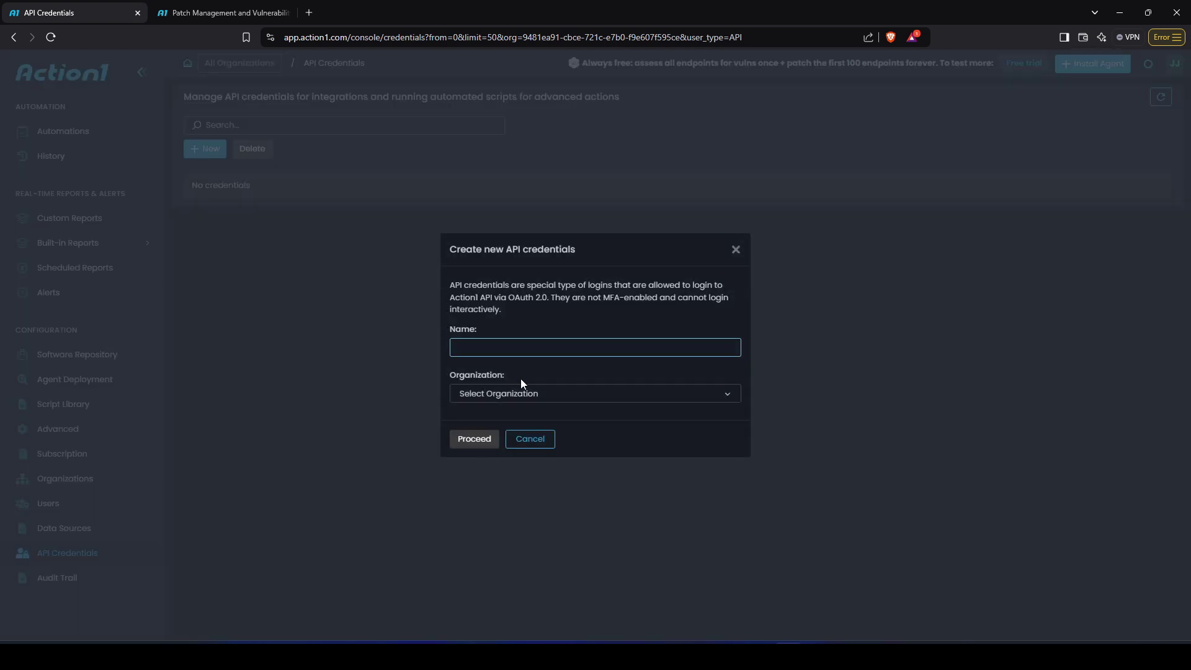
pyautogui.click(736, 250)
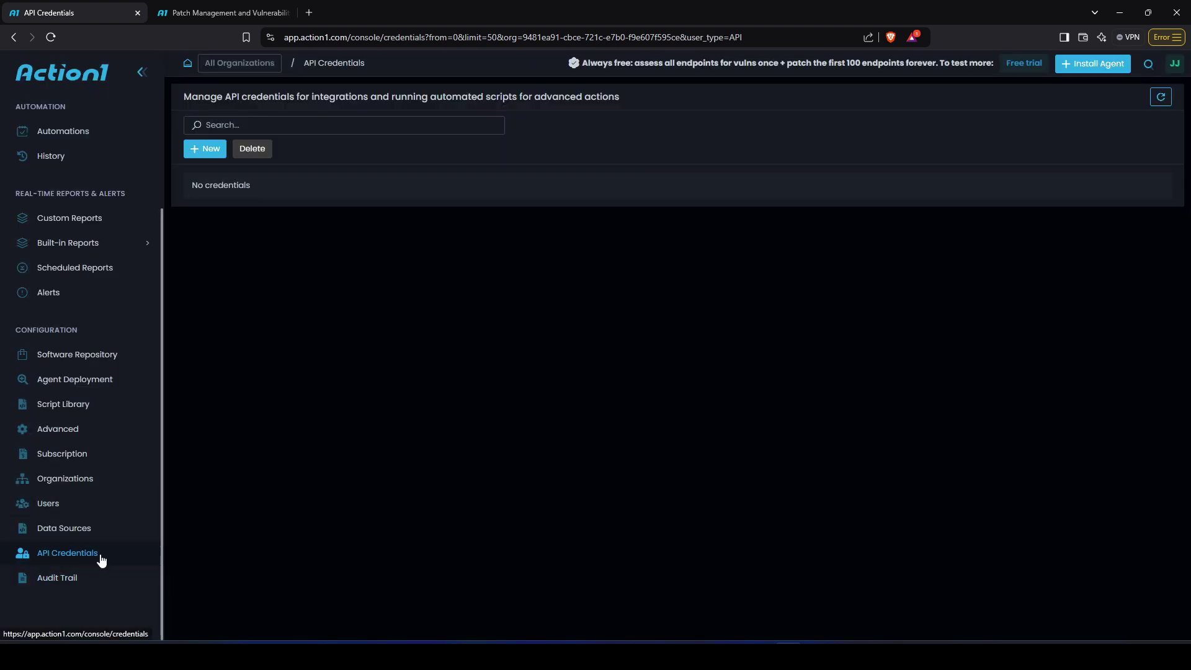
# - Open the Audit Trail and review the logged console actions
pyautogui.click(74, 578)
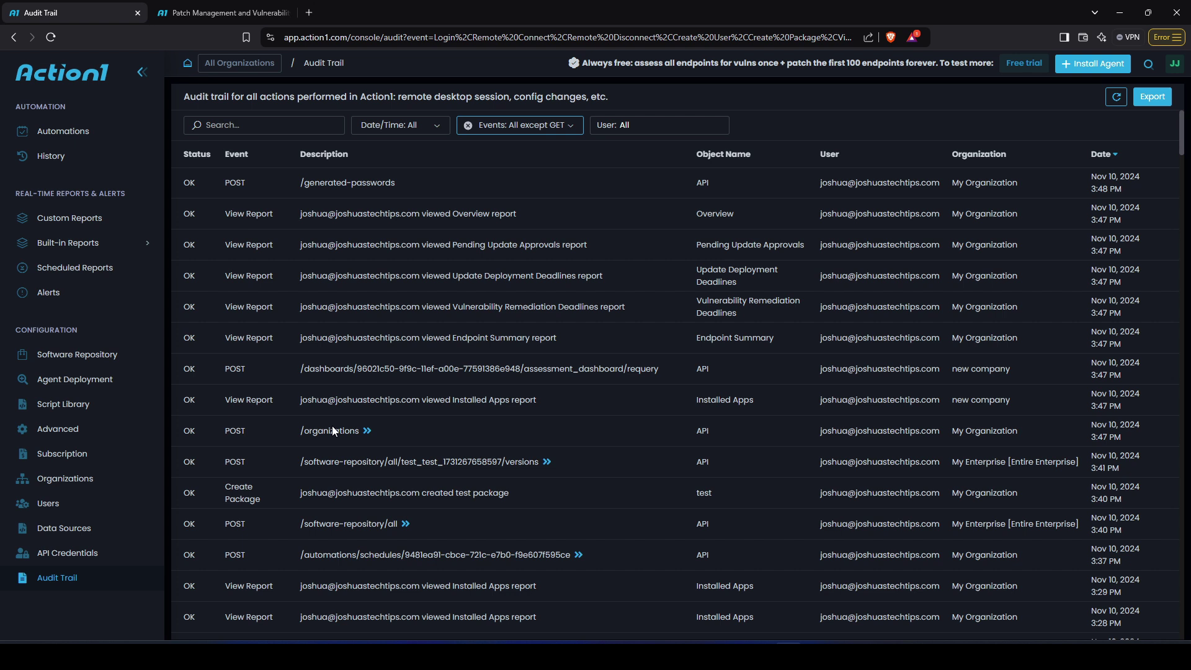
pyautogui.scroll(2, 131, 319)
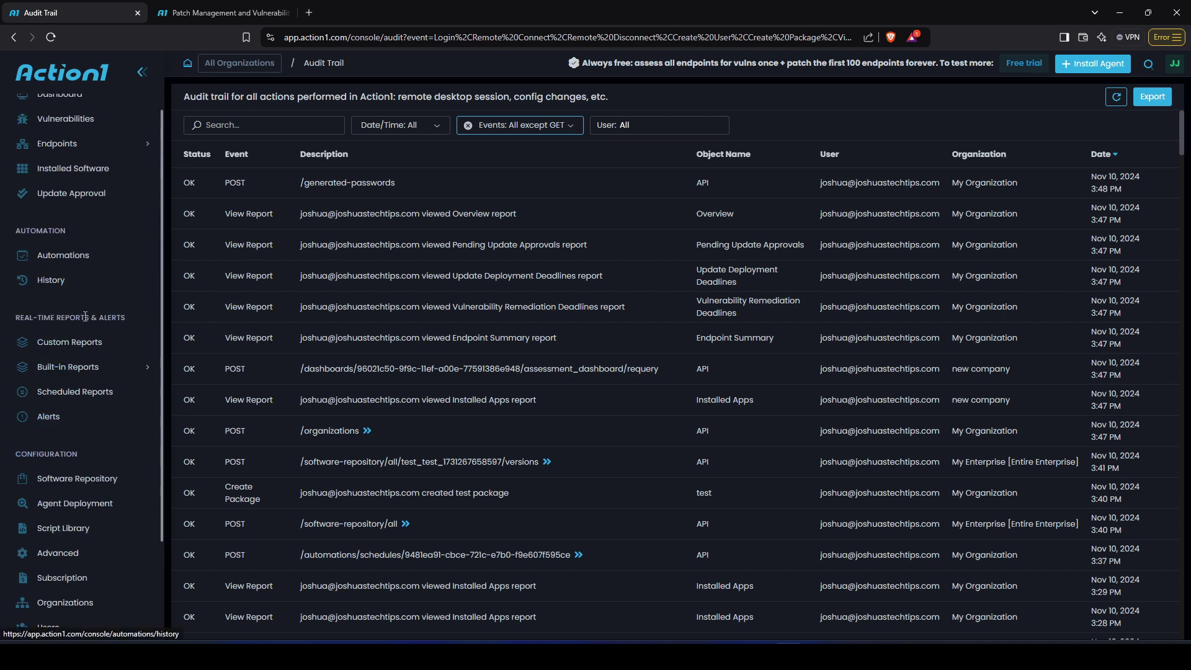
# - Start a new custom report and choose Antivirus Status as its data source
pyautogui.click(62, 348)
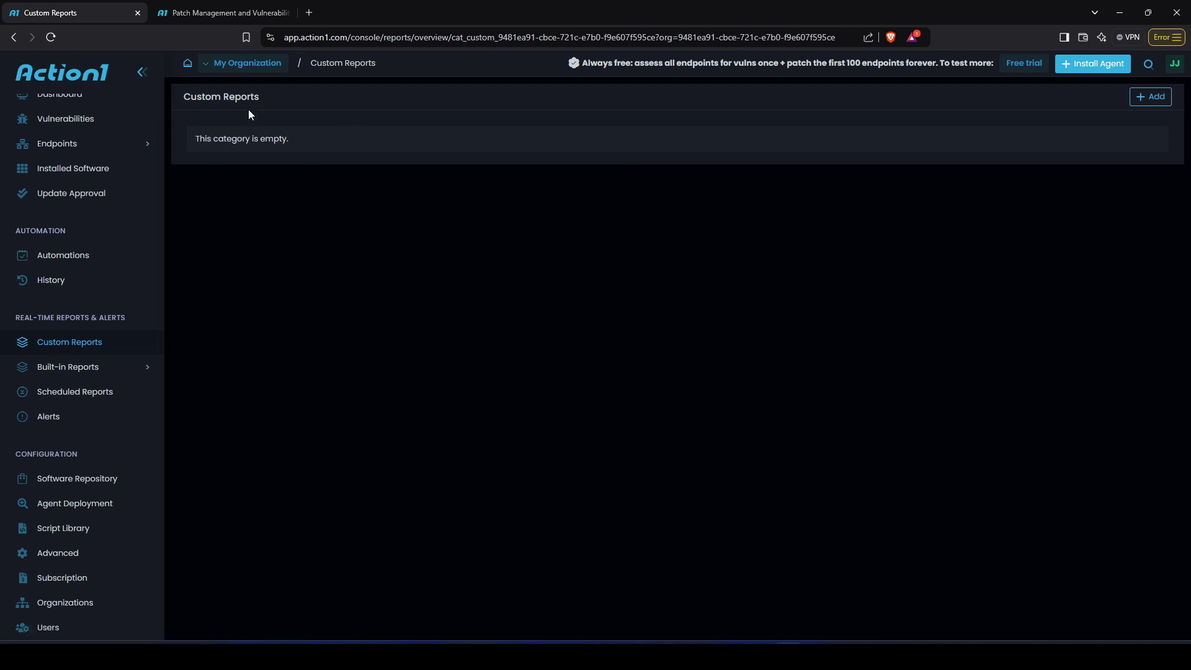
pyautogui.click(1154, 97)
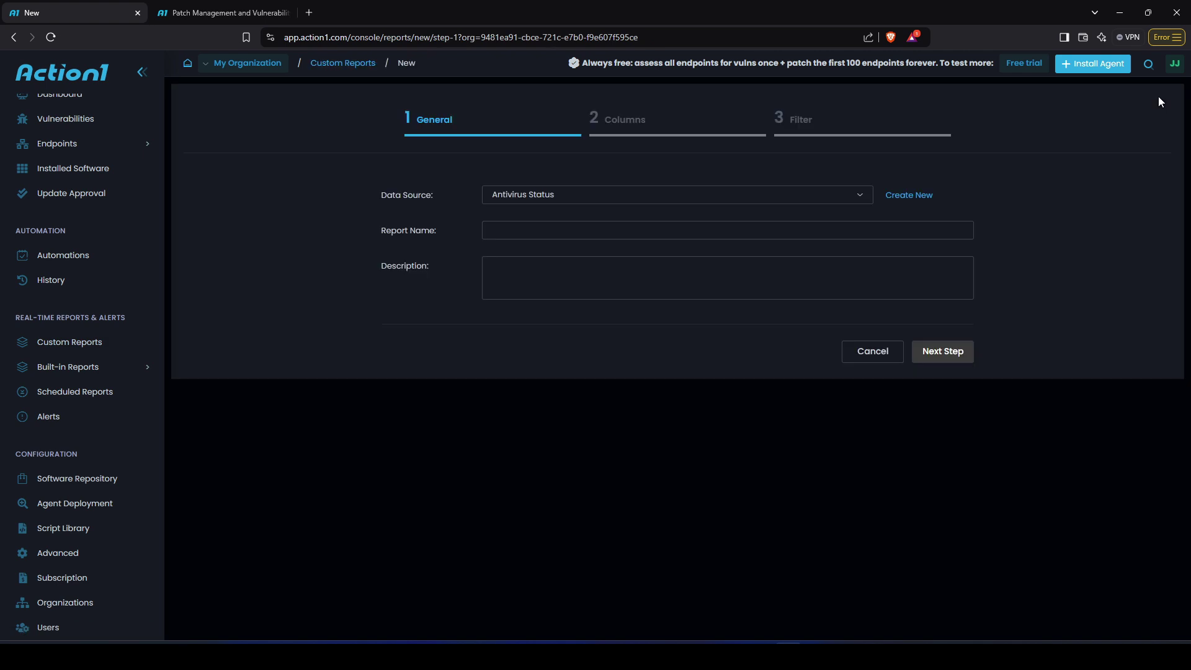
pyautogui.click(613, 205)
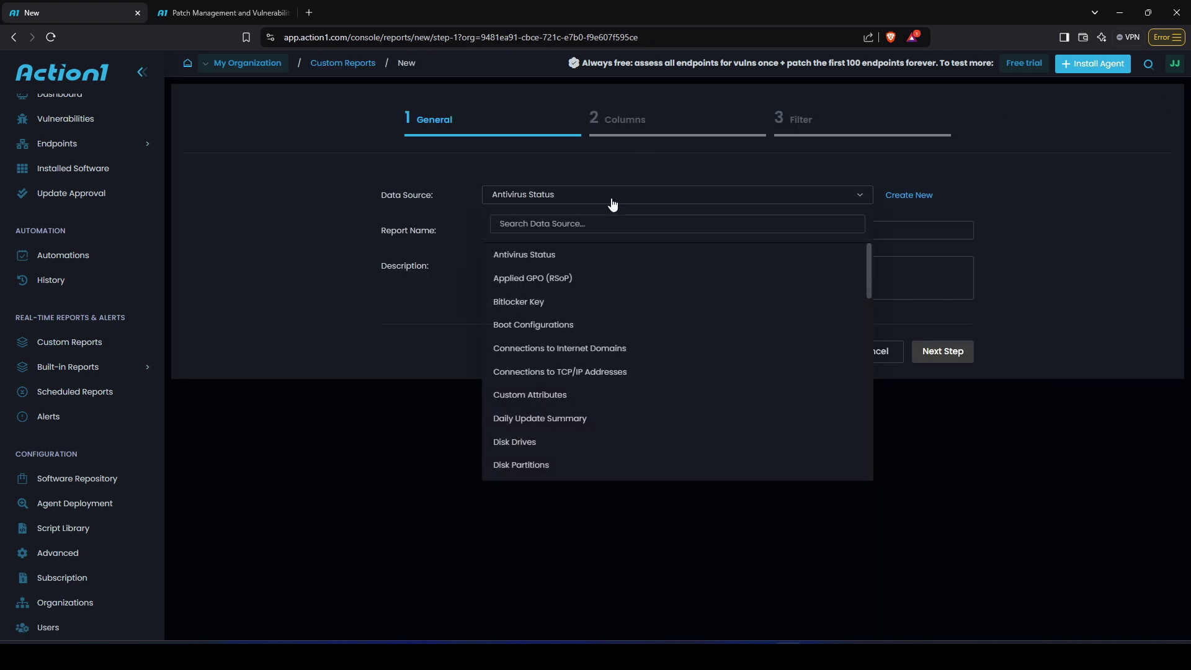
pyautogui.scroll(-10, 553, 280)
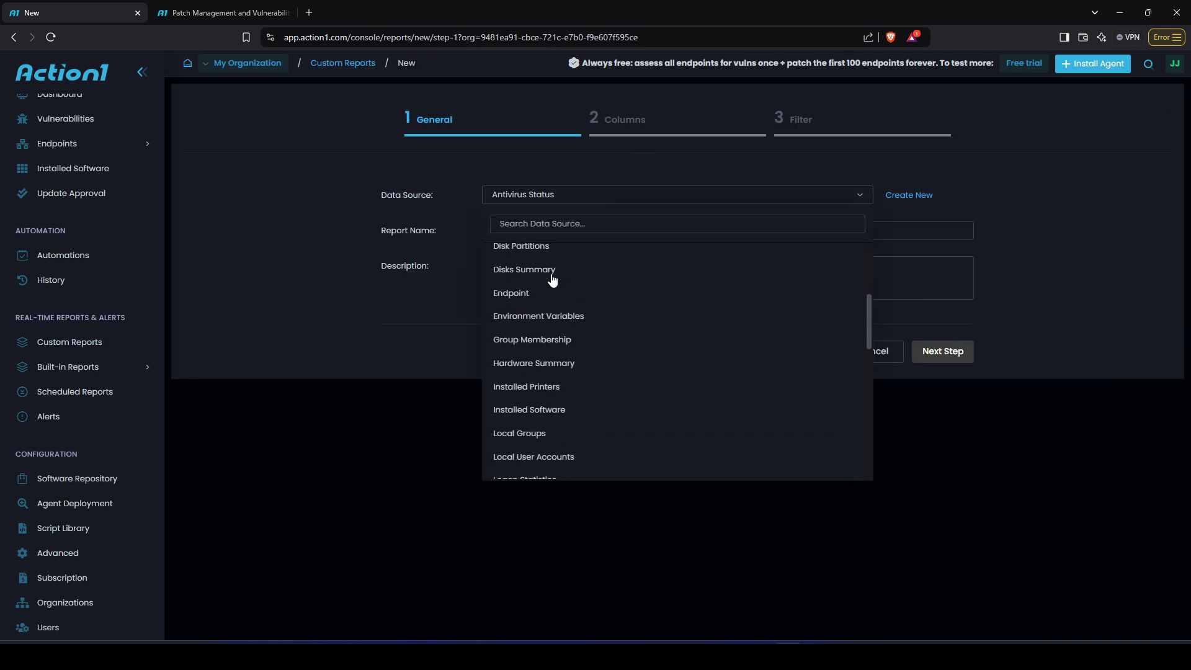
pyautogui.scroll(10, 552, 280)
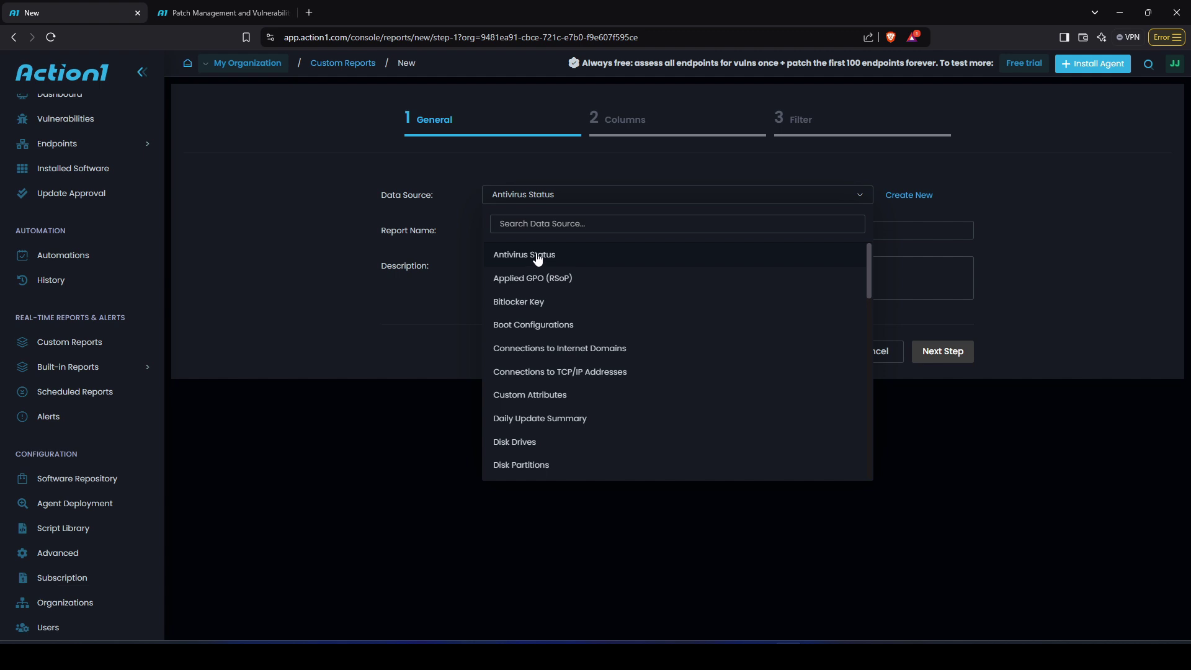
pyautogui.click(537, 255)
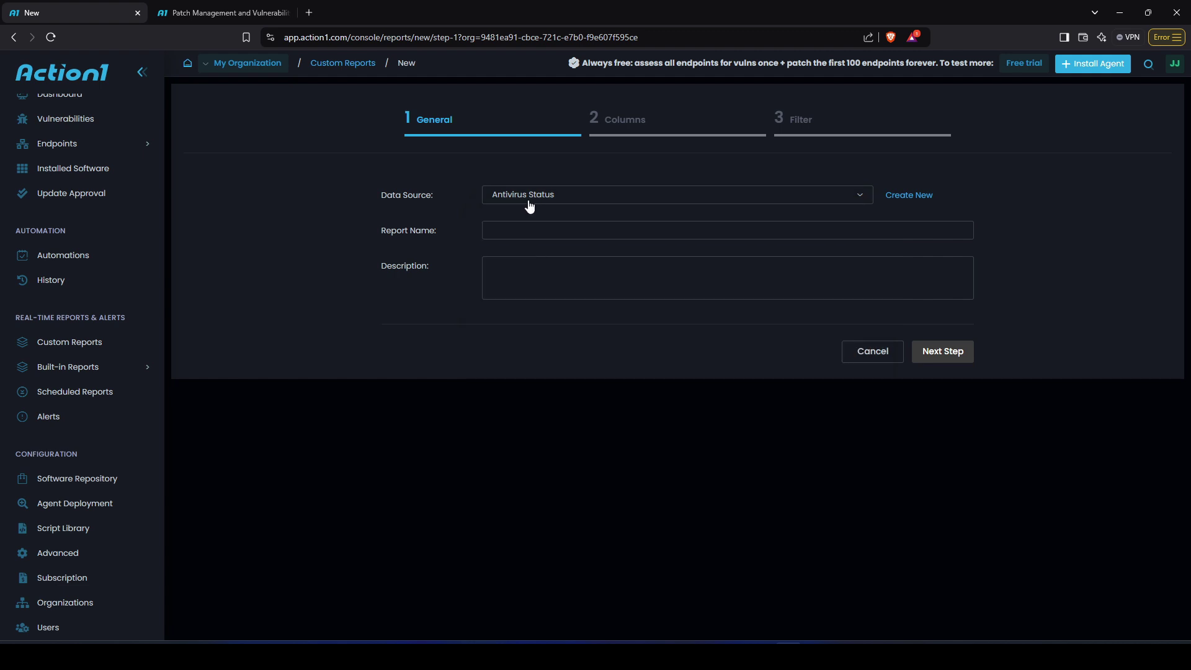
# - Name the report Antivirus Report, leave the description empty, and continue to the column settings
pyautogui.click(532, 231)
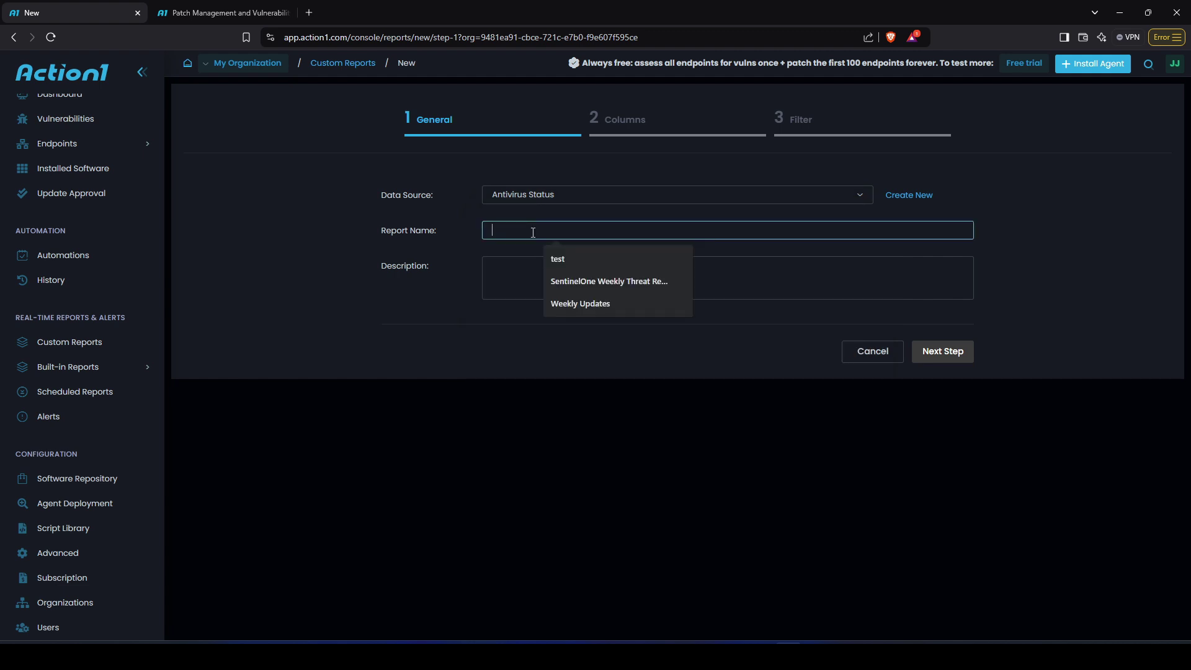
pyautogui.write('Ant')
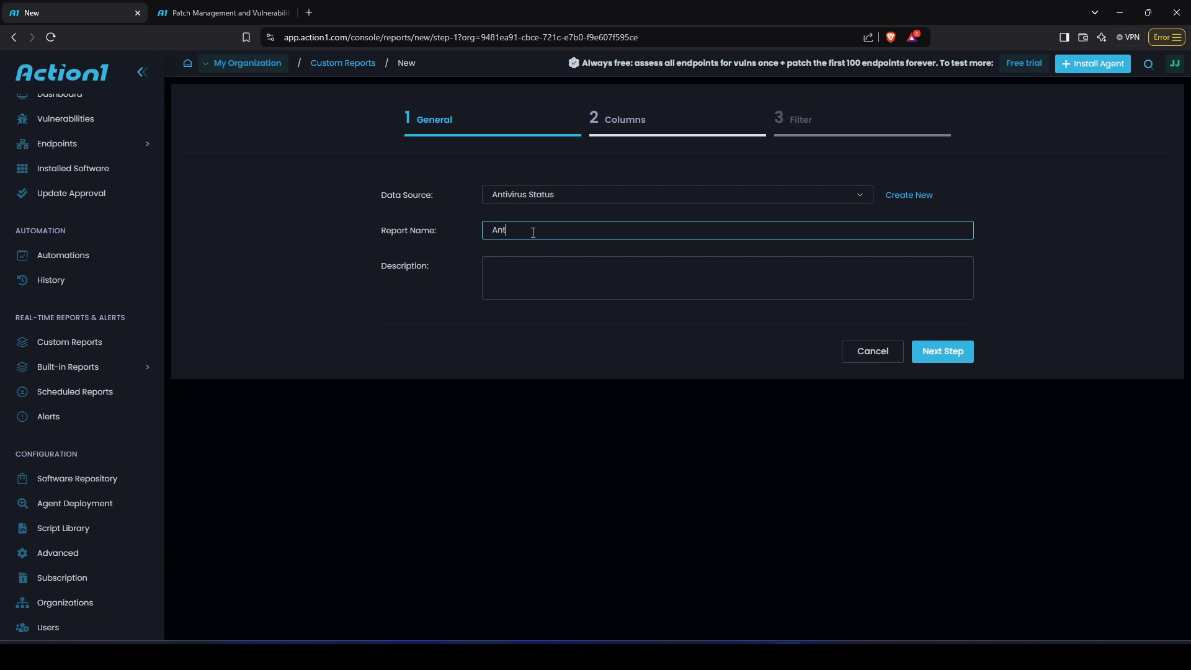
pyautogui.write('ivirus Report')
pyautogui.press('Tab')
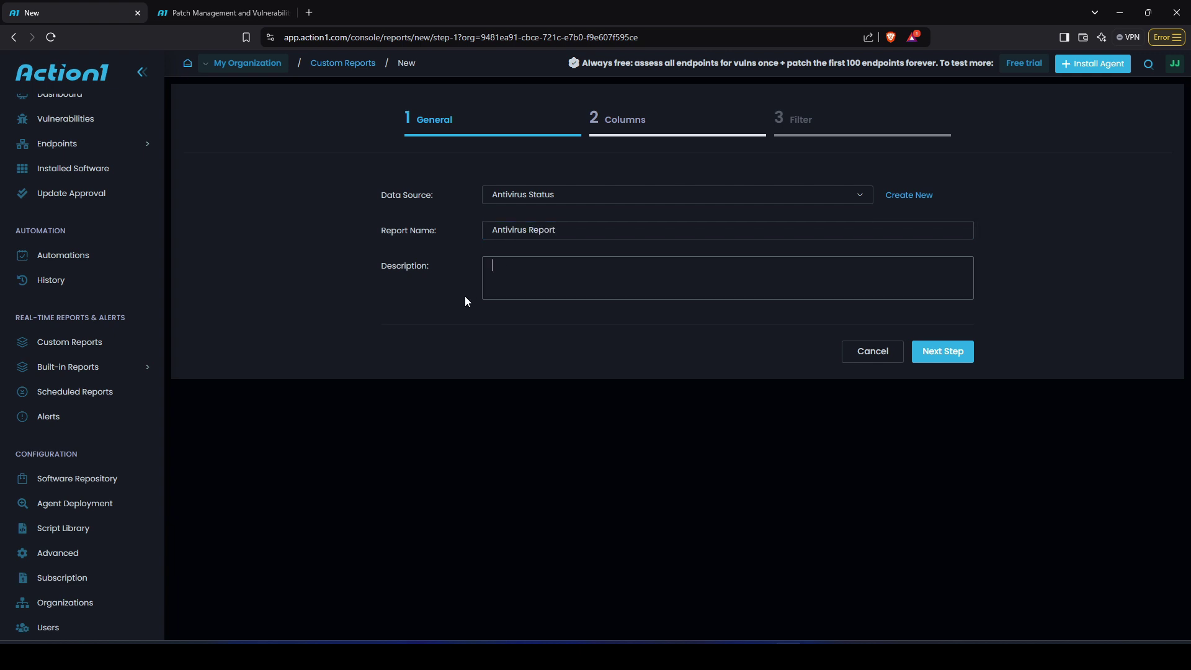
pyautogui.click(952, 359)
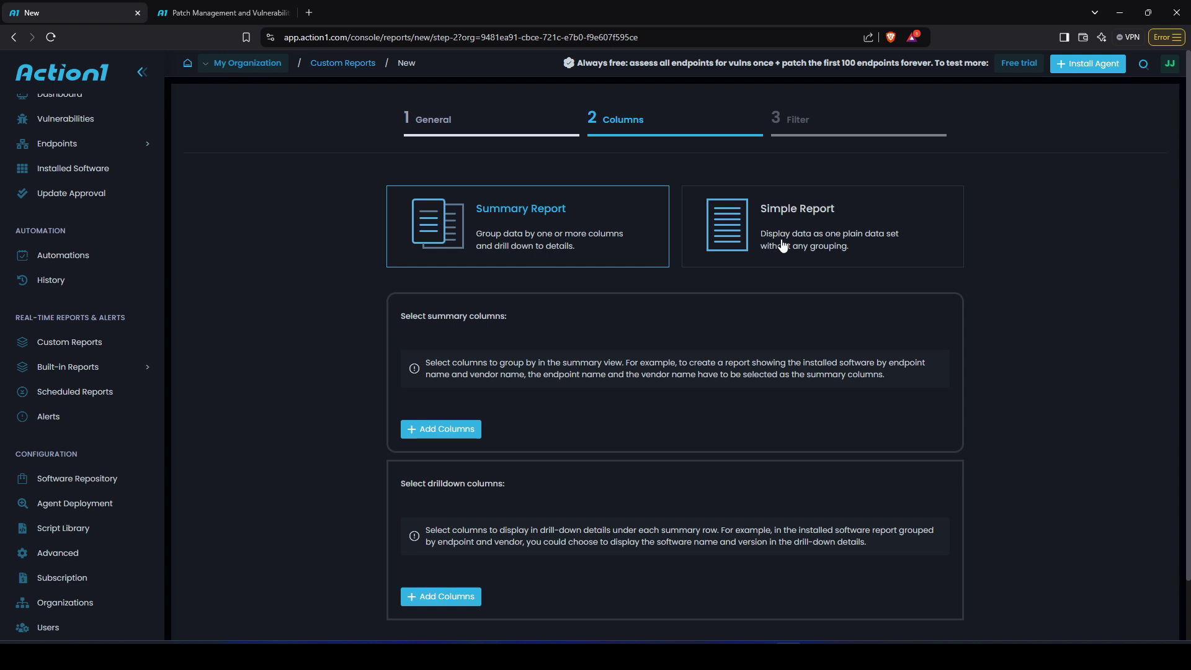
# - Make it a Simple Report with the columns Active, Antivirus Product, Endpoint Name, Last Scan, Update Status and Platform, and continue to the filter settings
pyautogui.click(813, 219)
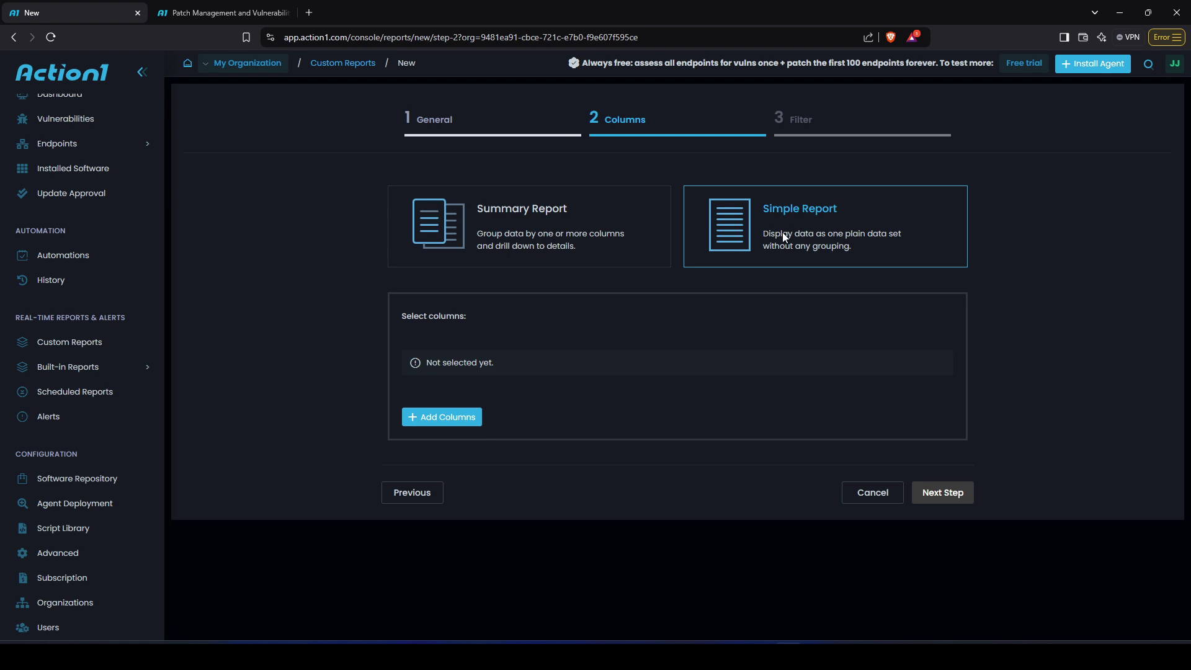
pyautogui.click(444, 417)
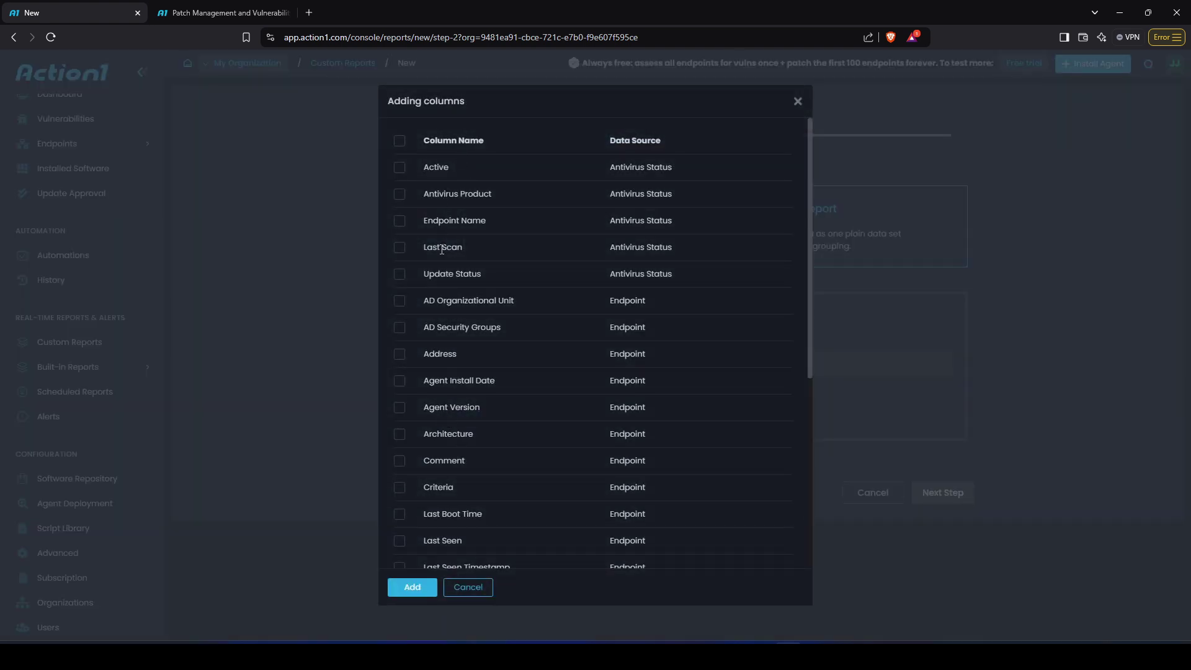
pyautogui.click(400, 168)
pyautogui.click(399, 194)
pyautogui.click(399, 225)
pyautogui.click(399, 248)
pyautogui.click(400, 281)
pyautogui.scroll(-4, 400, 283)
pyautogui.scroll(-1, 399, 283)
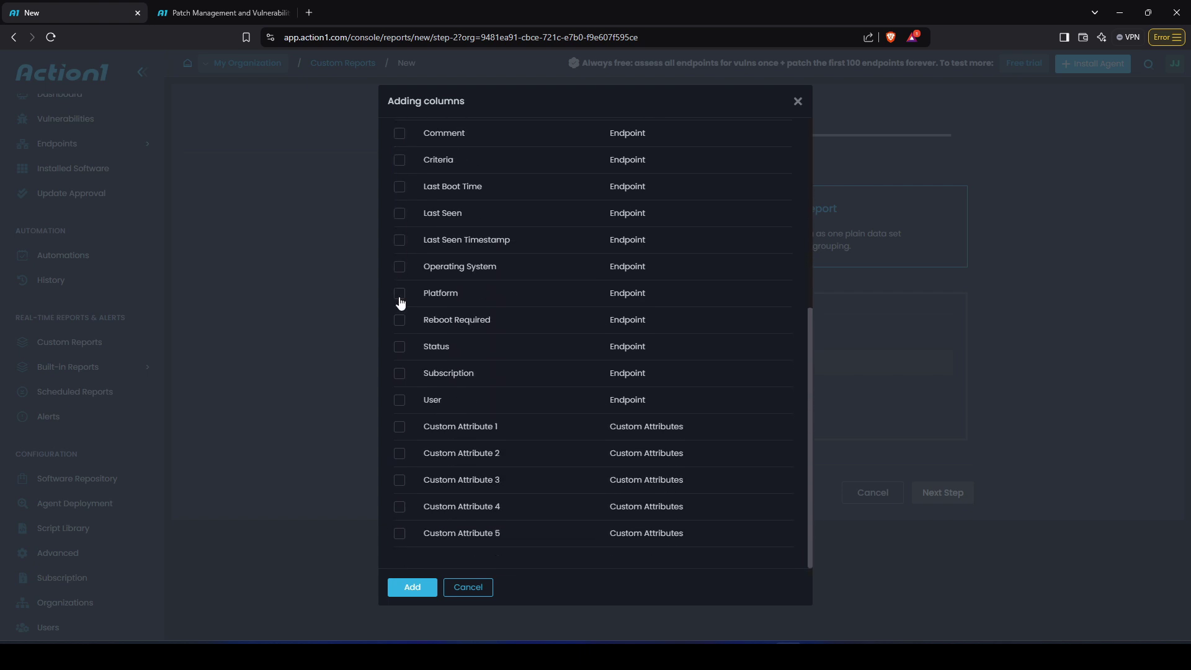
pyautogui.click(399, 295)
pyautogui.click(412, 588)
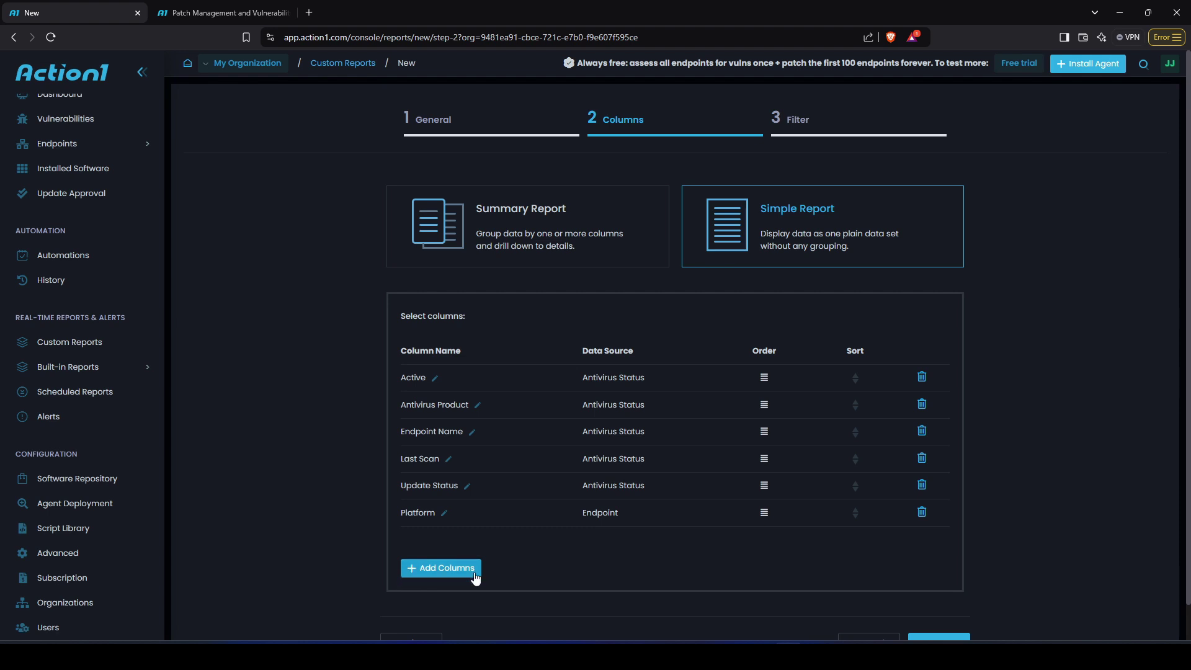
pyautogui.scroll(-1, 667, 563)
pyautogui.click(949, 605)
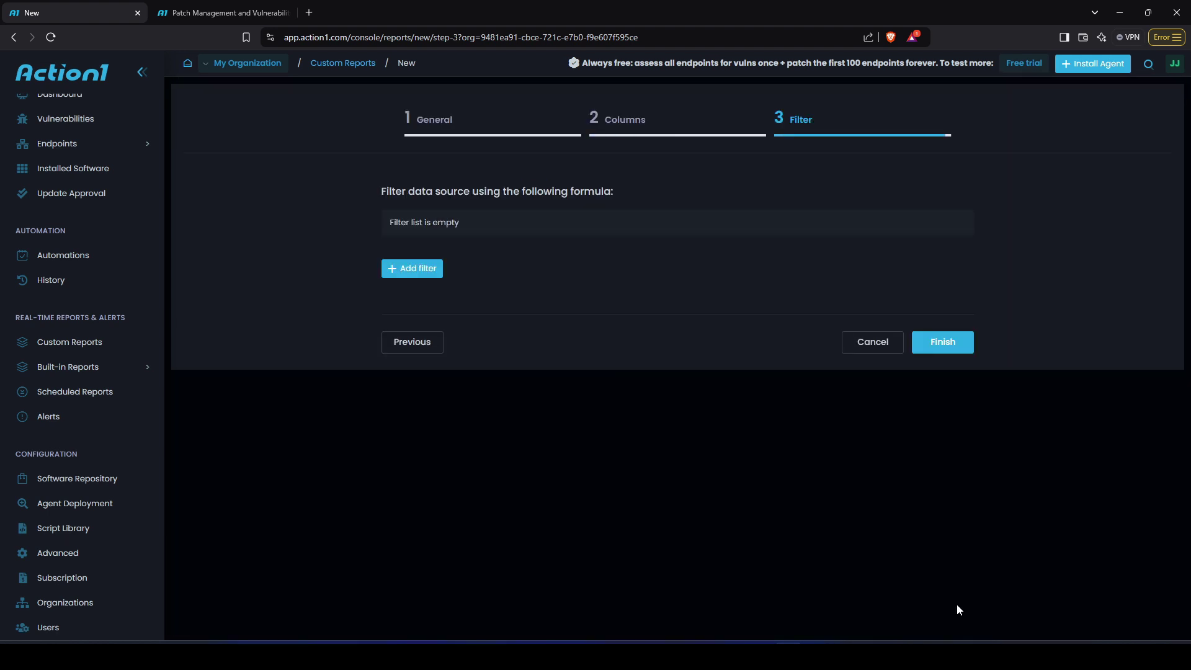
# - Add a filter to the report, view the available filter fields, and remove the filter again
pyautogui.click(439, 273)
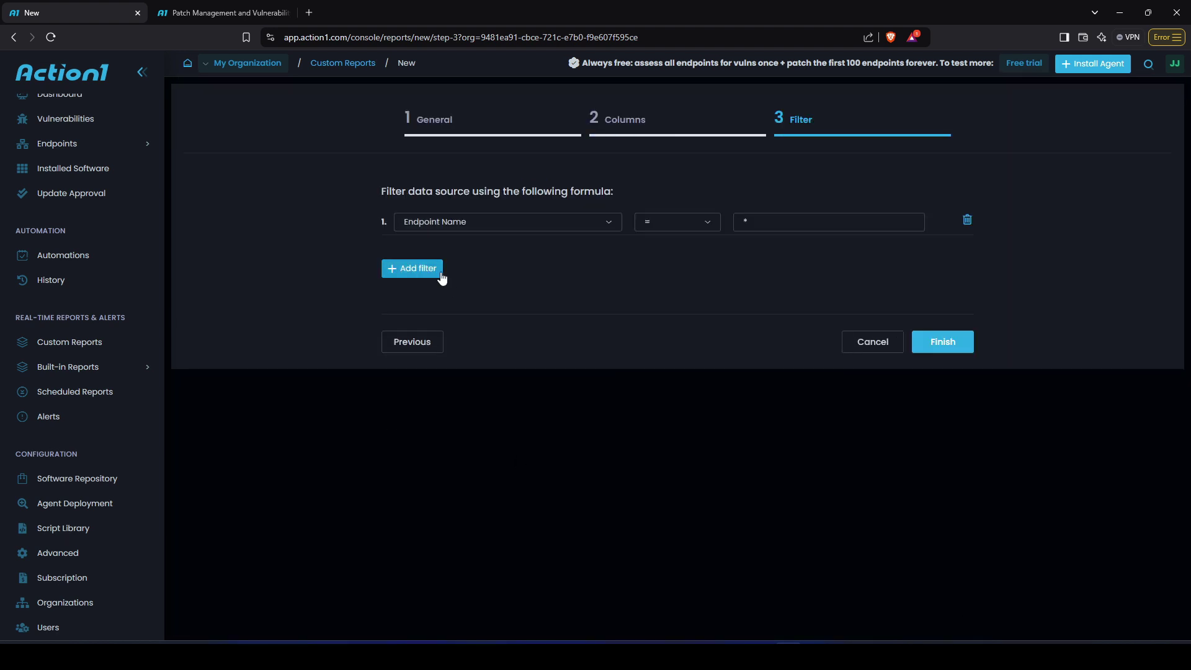
pyautogui.click(606, 230)
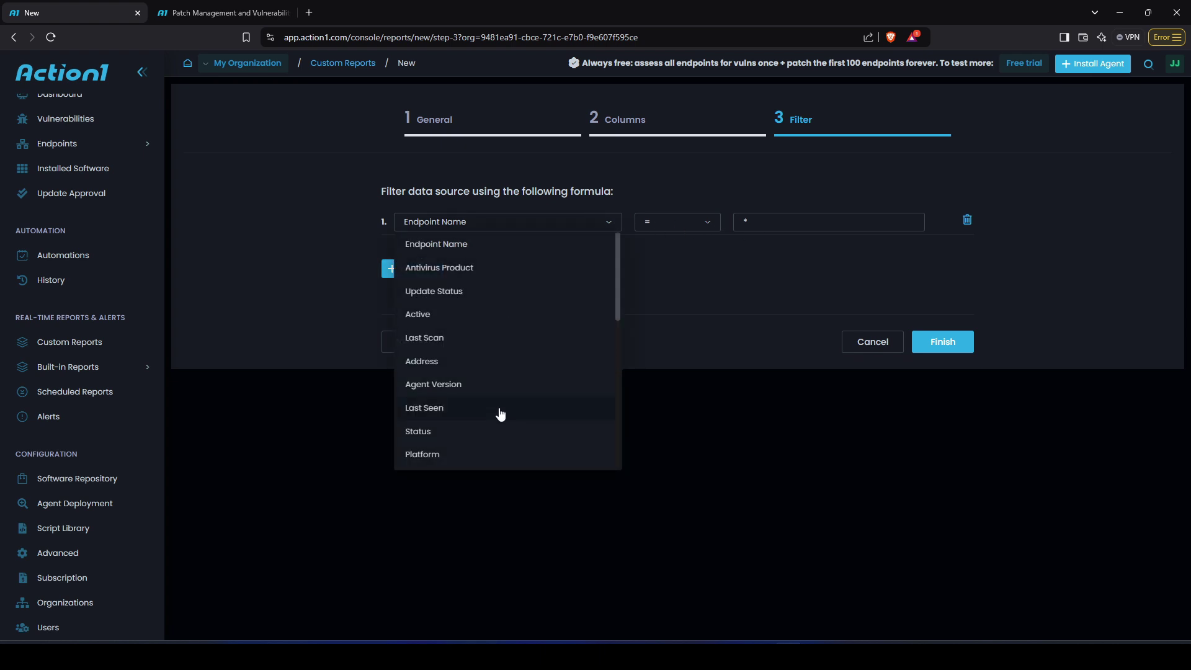
pyautogui.click(835, 266)
pyautogui.click(968, 220)
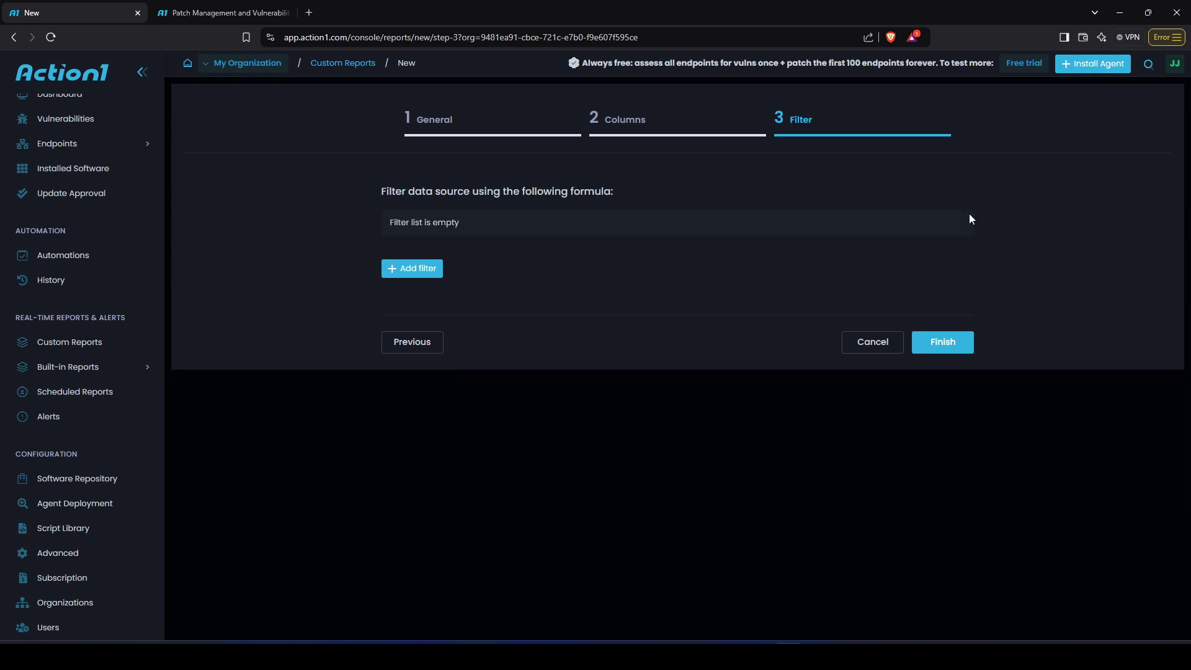
# - Finish the custom report and export it to HTML, saving the file as Antivirus Report in Downloads
pyautogui.click(964, 350)
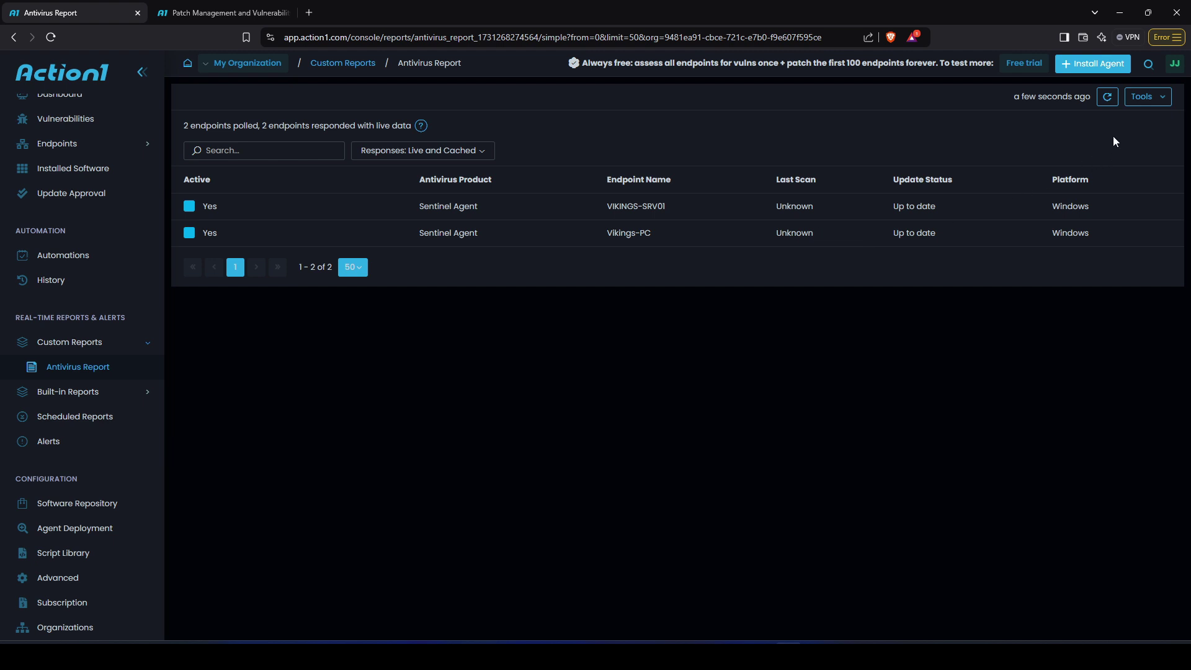
pyautogui.click(1159, 99)
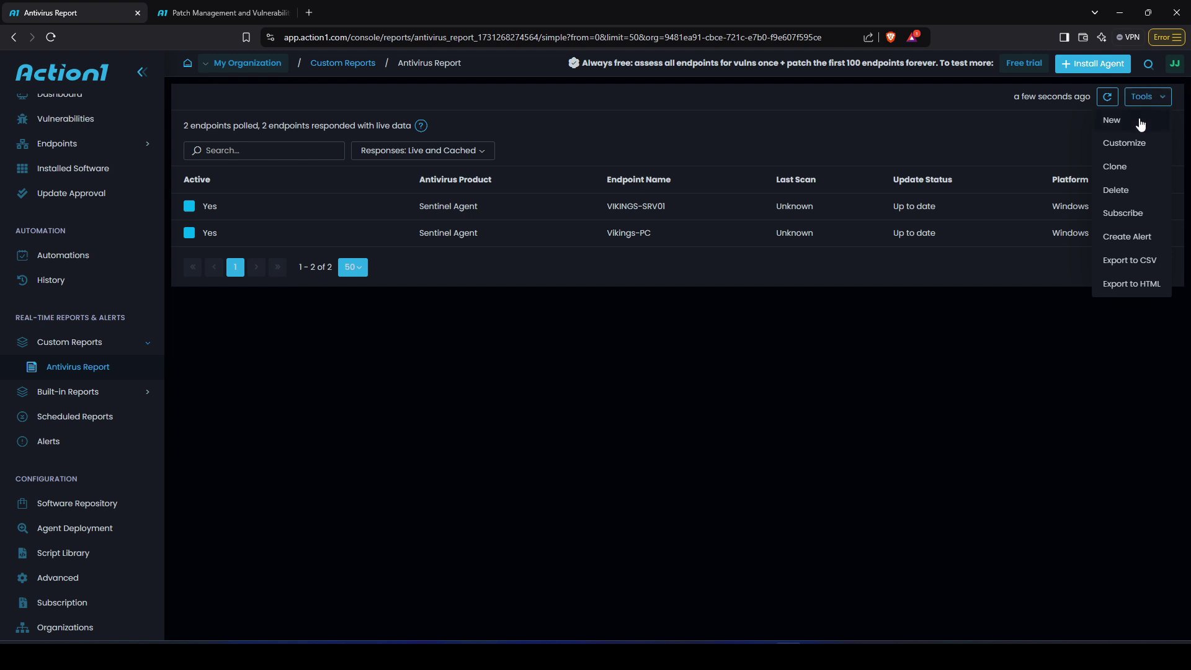
pyautogui.click(1133, 284)
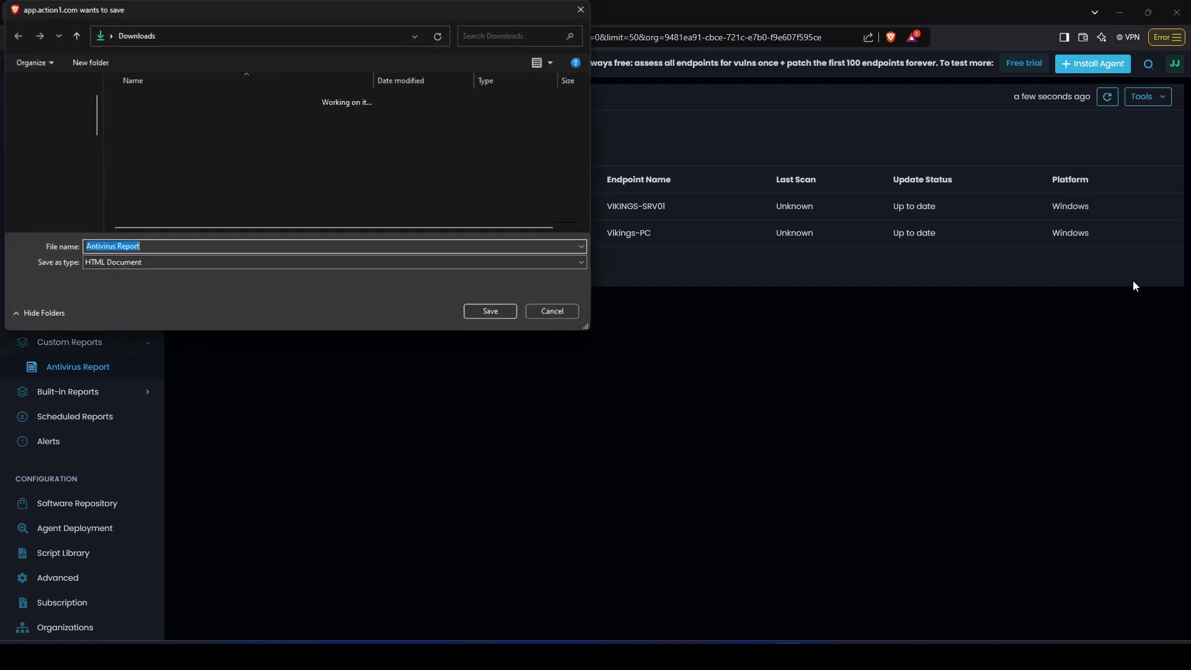
pyautogui.click(490, 312)
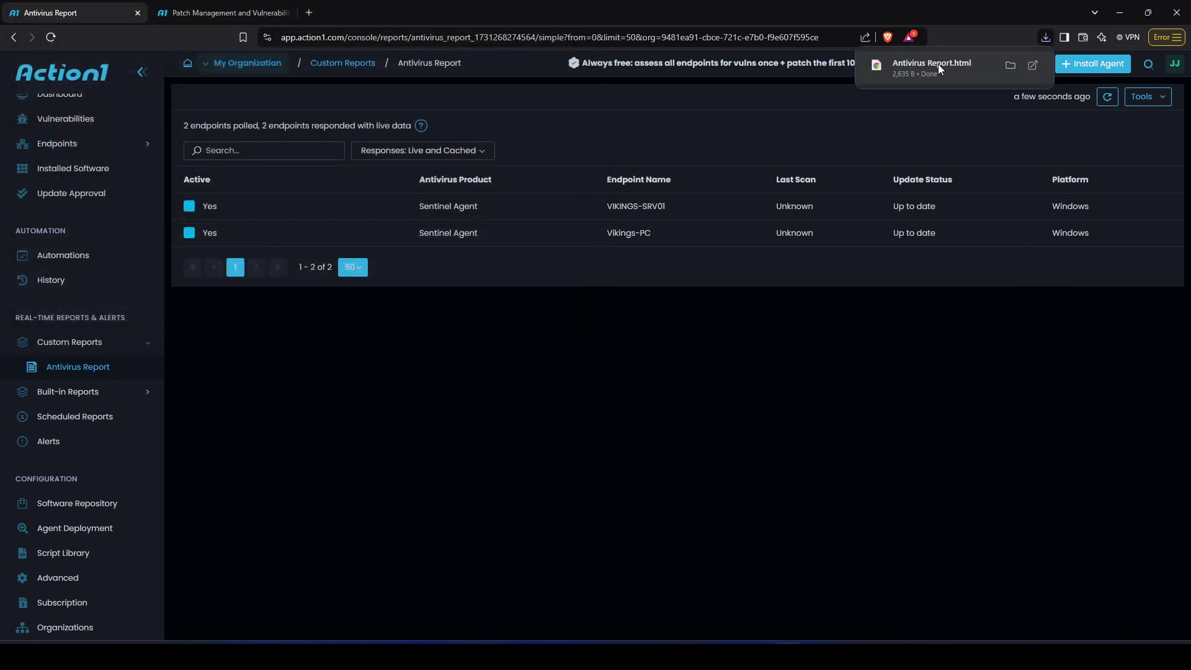
# - Open the exported Antivirus Report.html file, review its contents, and close it
pyautogui.click(925, 66)
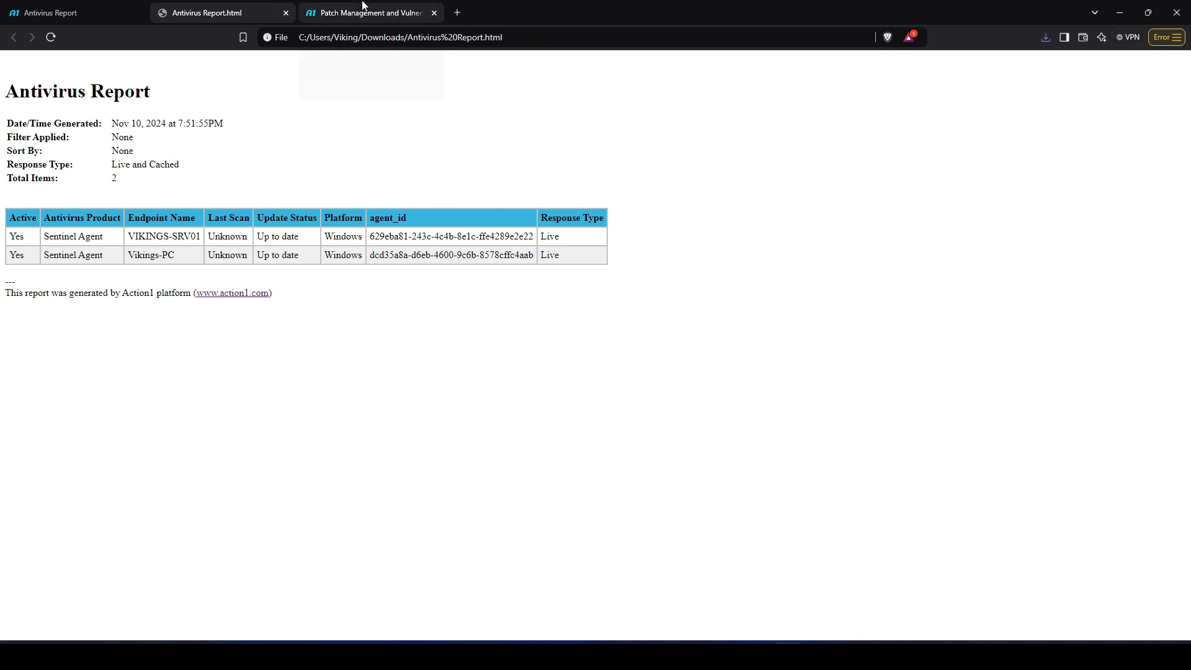
pyautogui.click(286, 13)
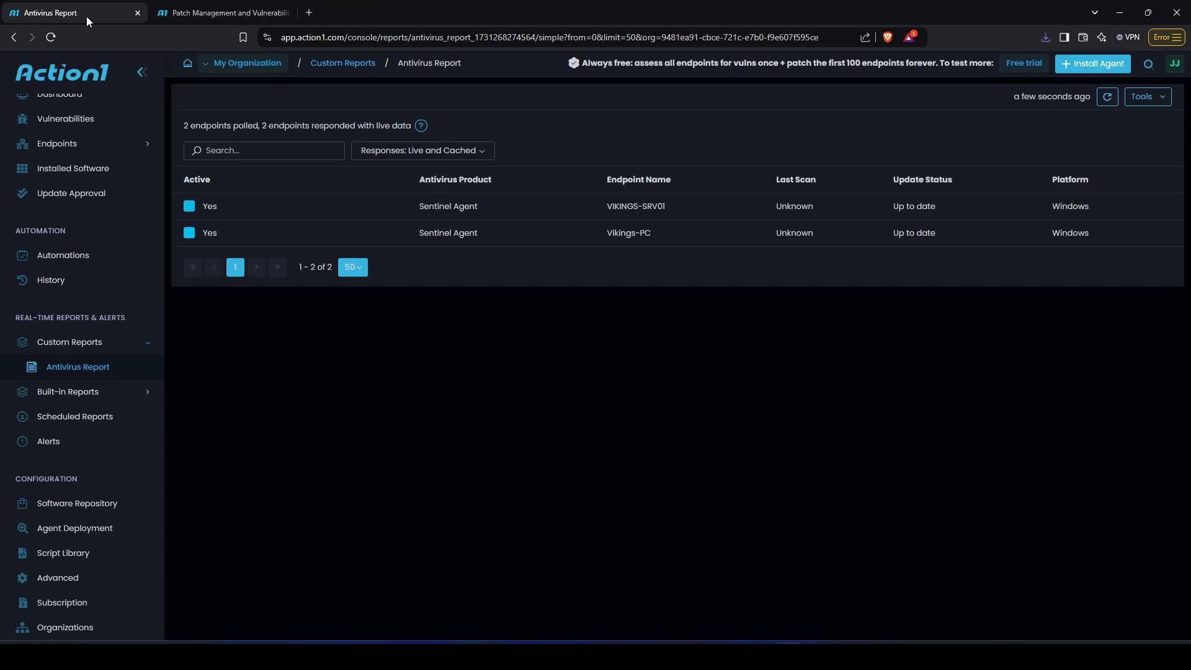
# - Create and save a subscription to the Antivirus Report that runs at 01:00 AM every Monday and Thursday
pyautogui.click(1162, 99)
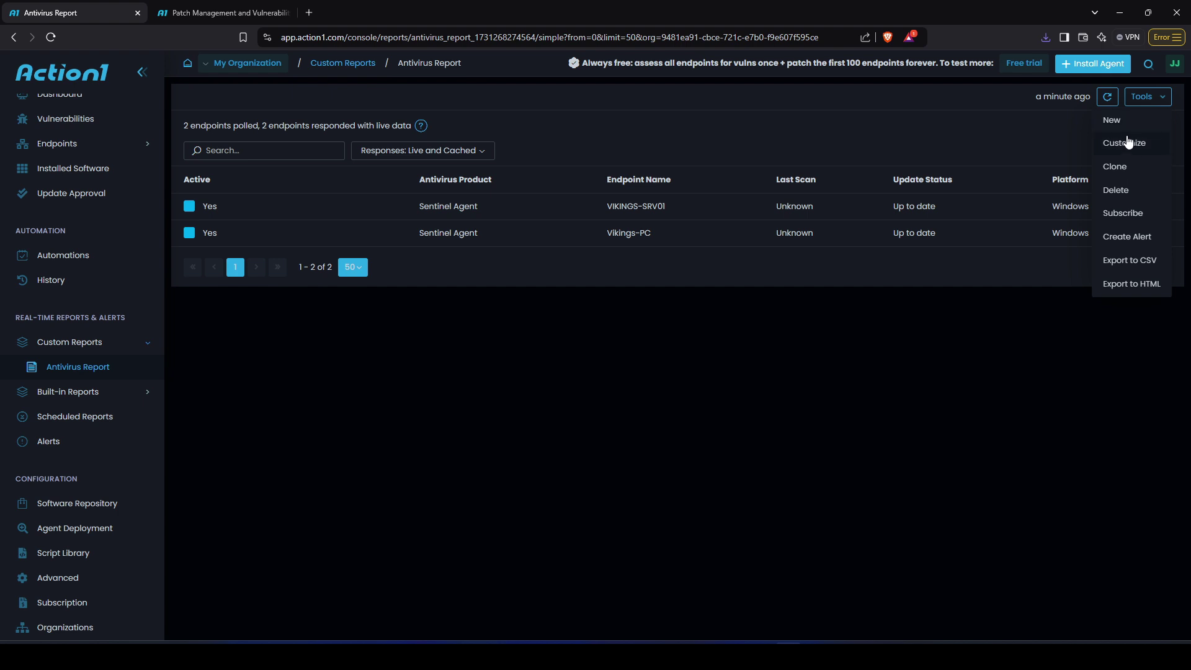
pyautogui.click(1122, 213)
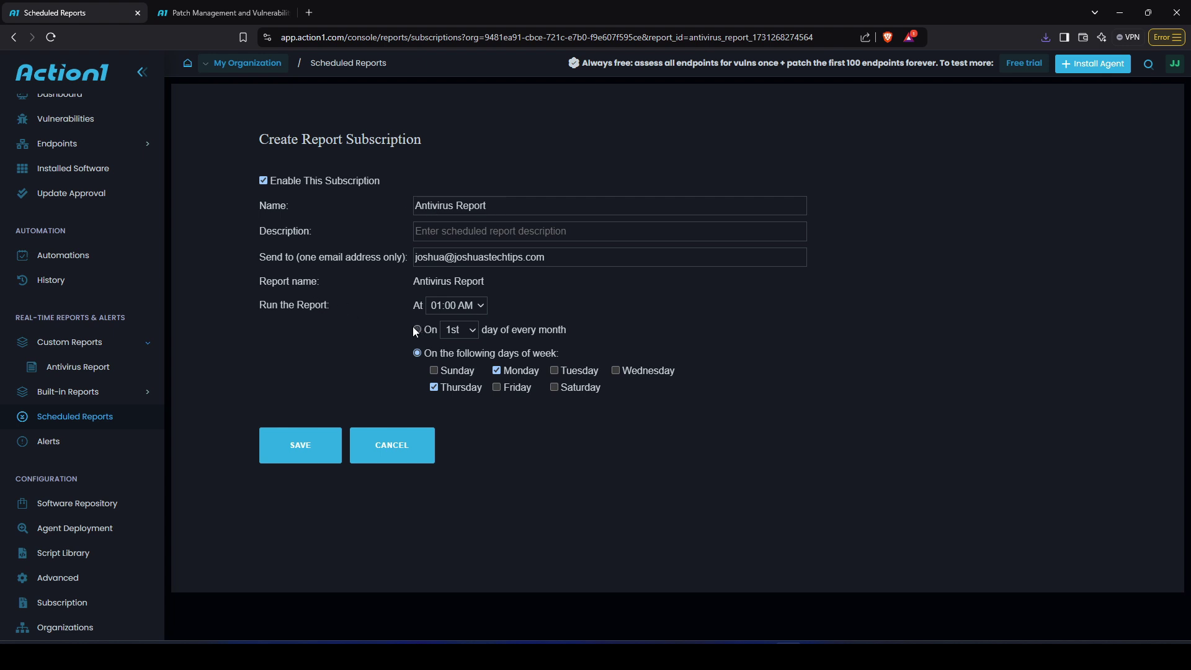
pyautogui.click(480, 305)
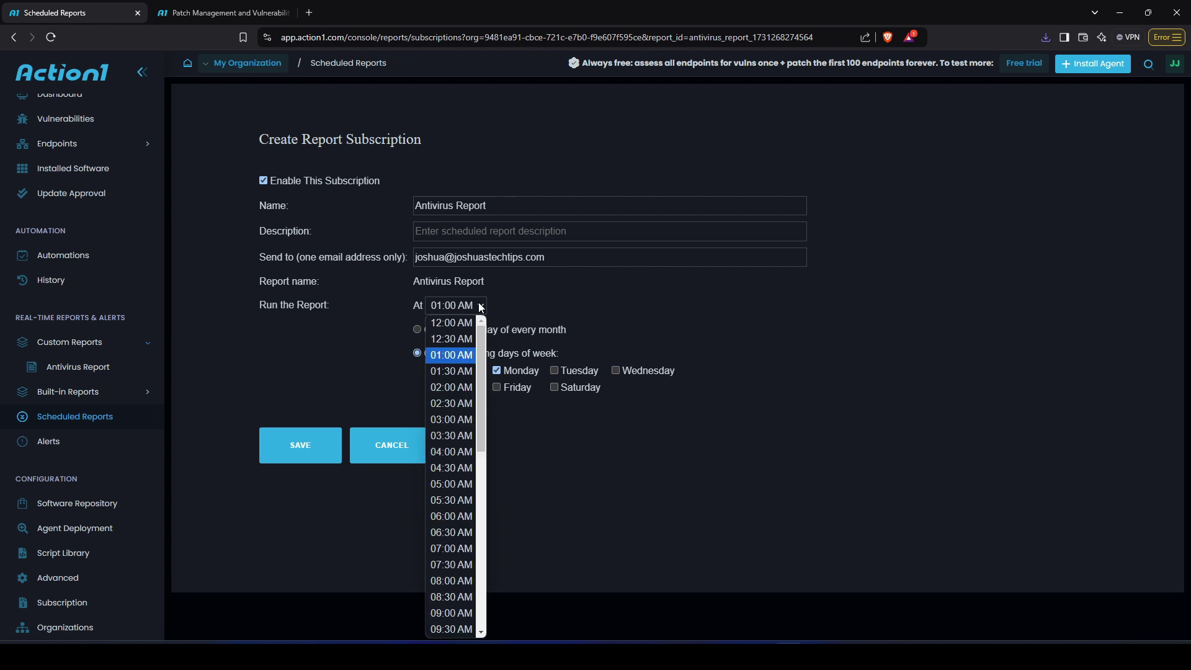
pyautogui.click(356, 318)
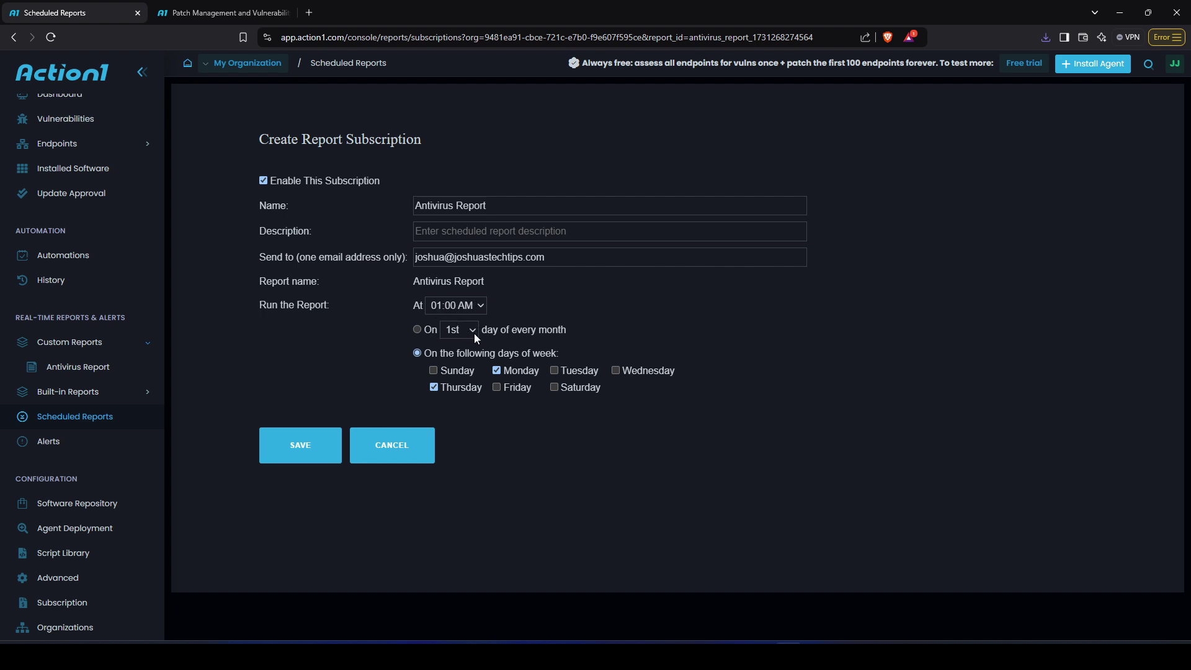
pyautogui.click(482, 308)
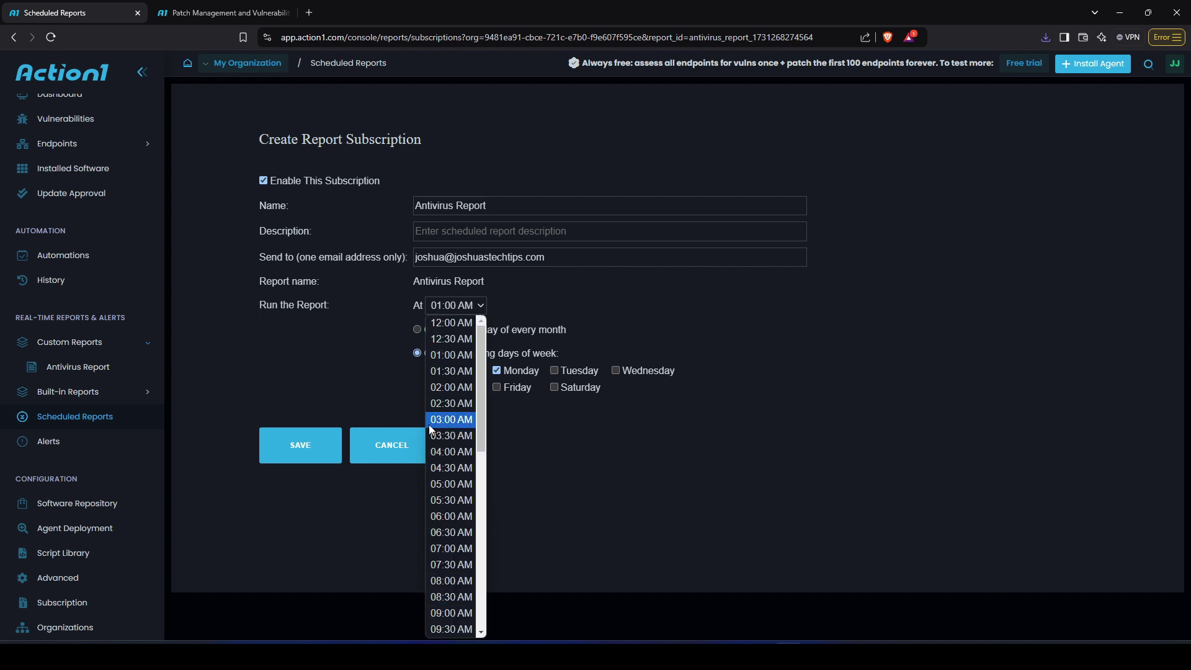
pyautogui.click(371, 393)
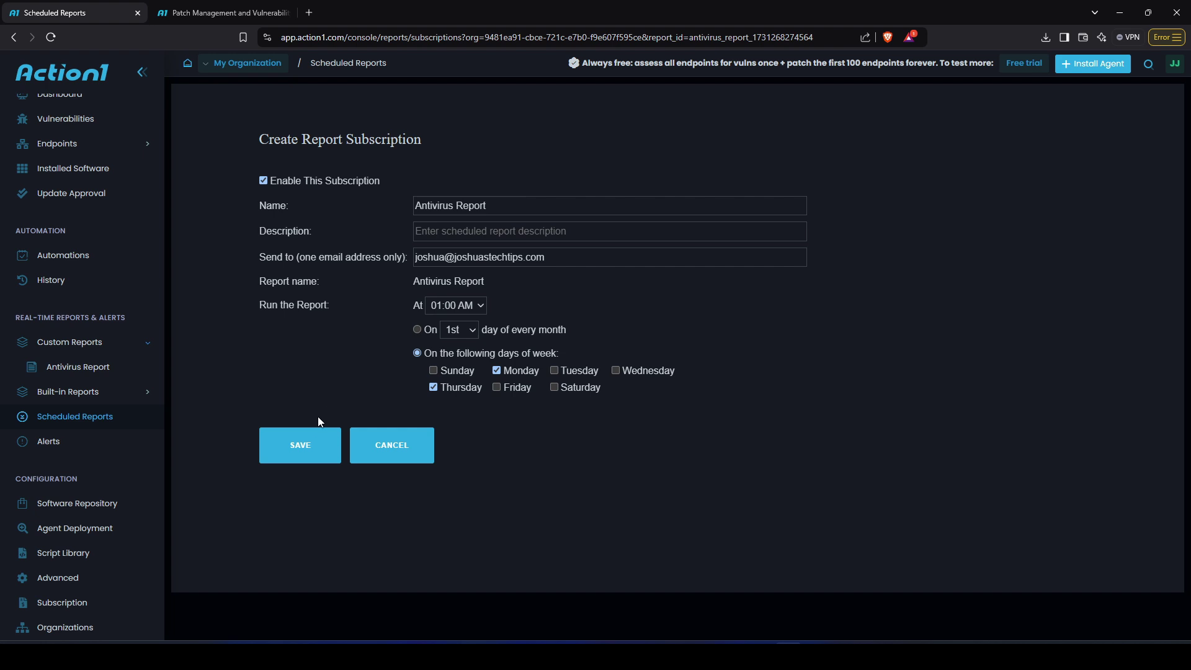
pyautogui.click(312, 440)
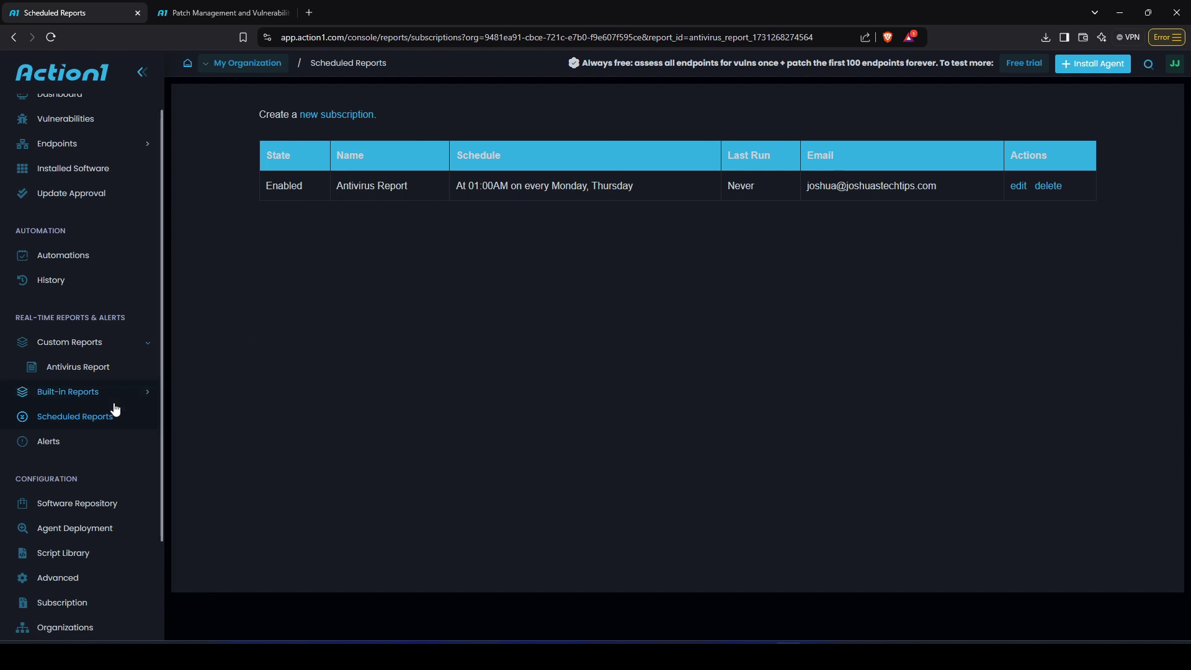
# - Start an alert rule for the Antivirus Report, view the fields available for its filters, remove the added filter, and cancel the rule
pyautogui.click(82, 369)
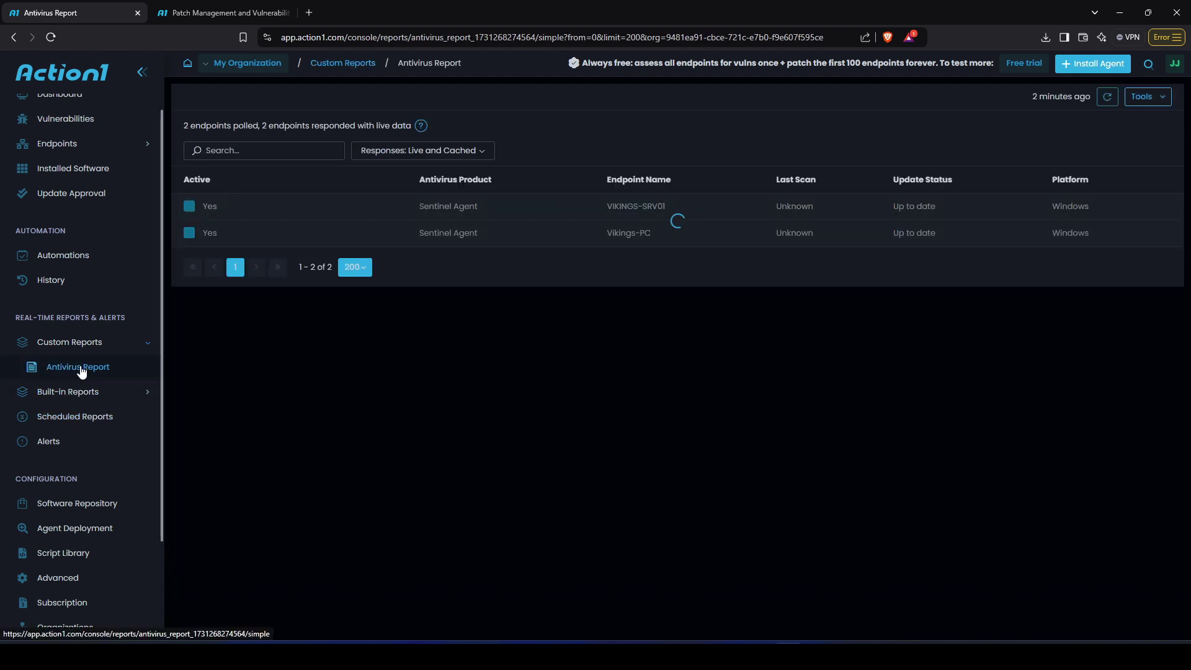
pyautogui.click(1170, 100)
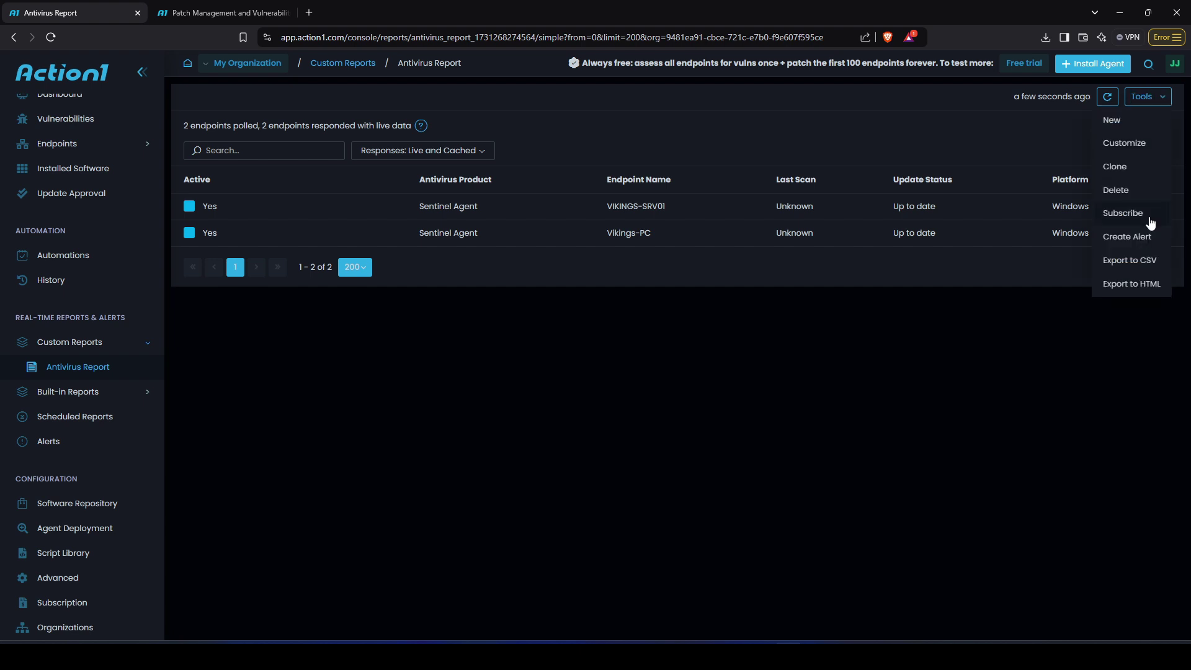
pyautogui.click(1137, 246)
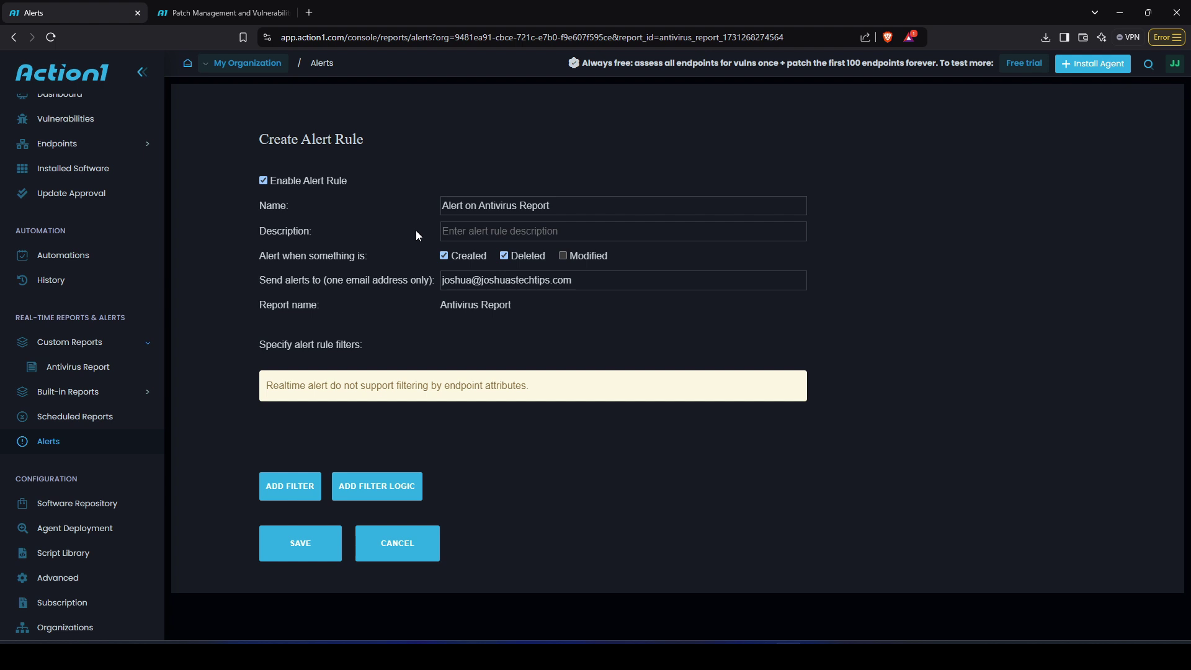
pyautogui.click(310, 485)
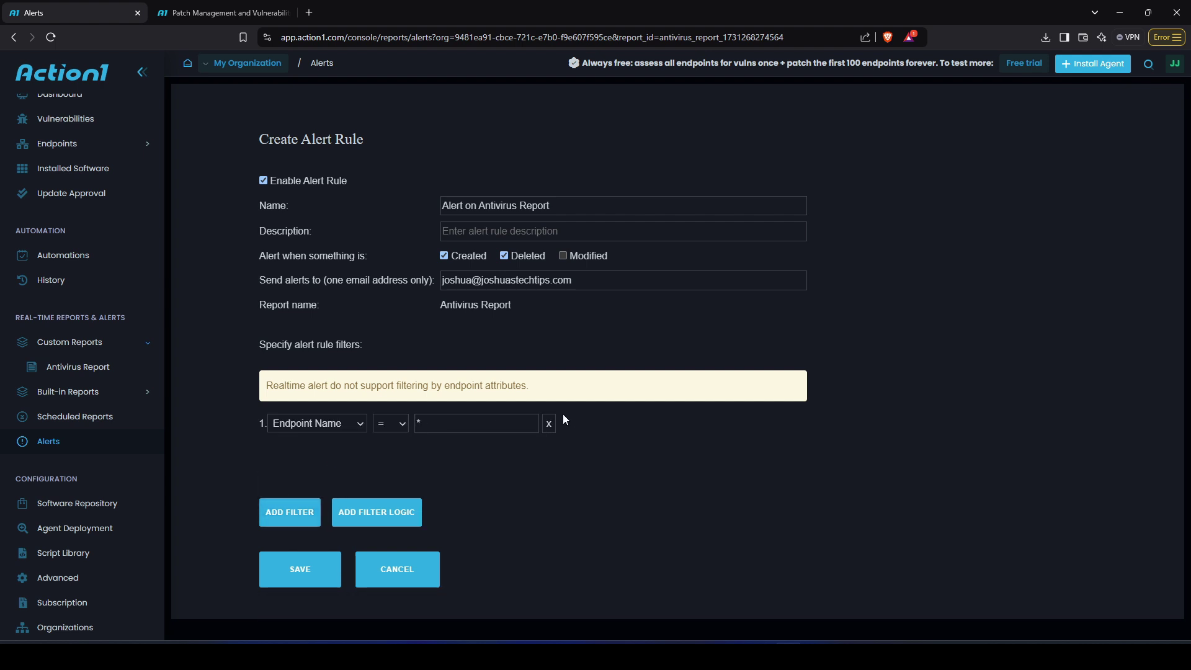
pyautogui.click(358, 423)
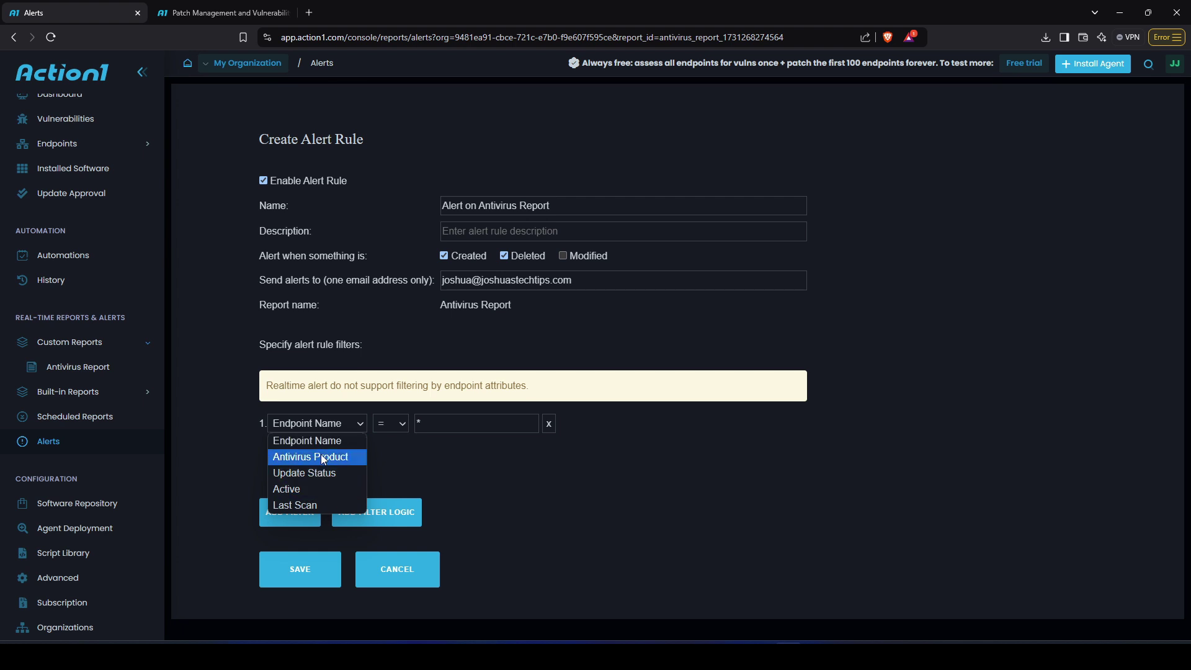
pyautogui.click(516, 459)
pyautogui.click(547, 426)
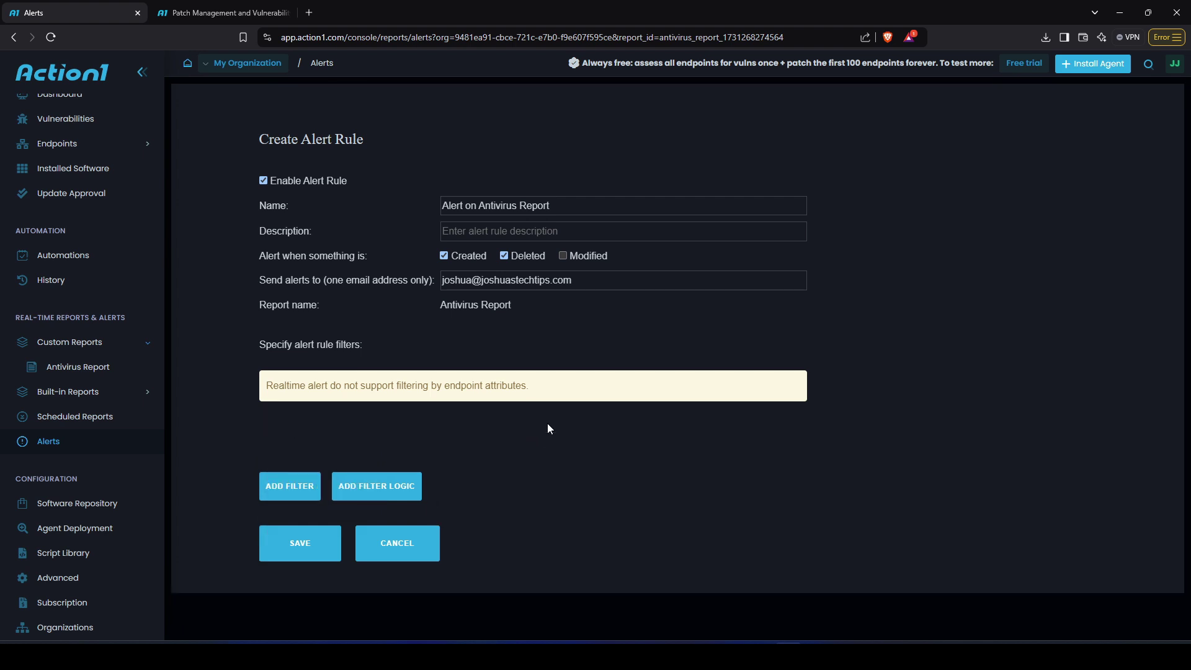
pyautogui.click(384, 550)
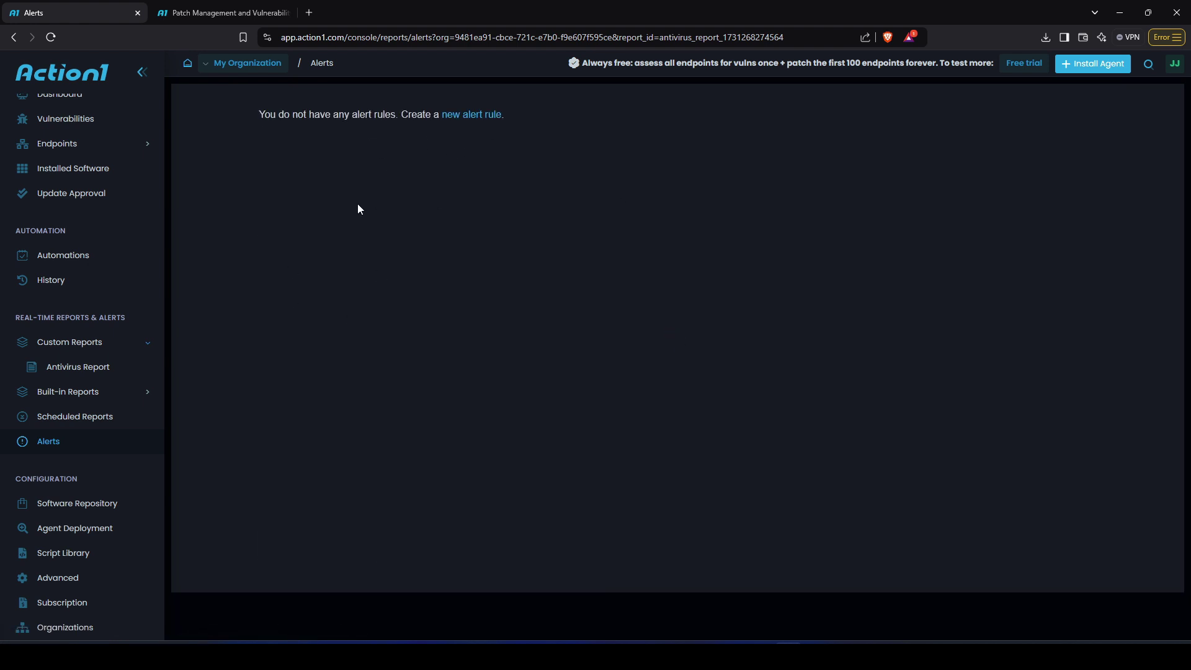
# - View the Custom Reports overview and the Antivirus Report listed in it
pyautogui.click(88, 346)
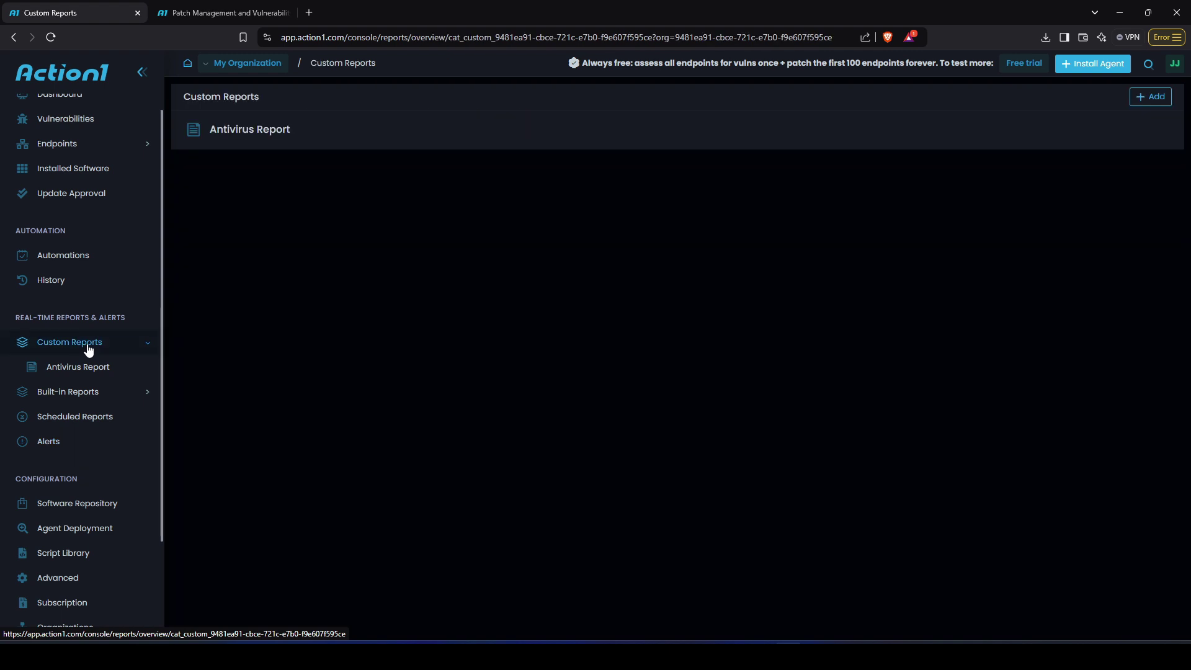
pyautogui.click(88, 368)
pyautogui.click(89, 343)
pyautogui.click(89, 367)
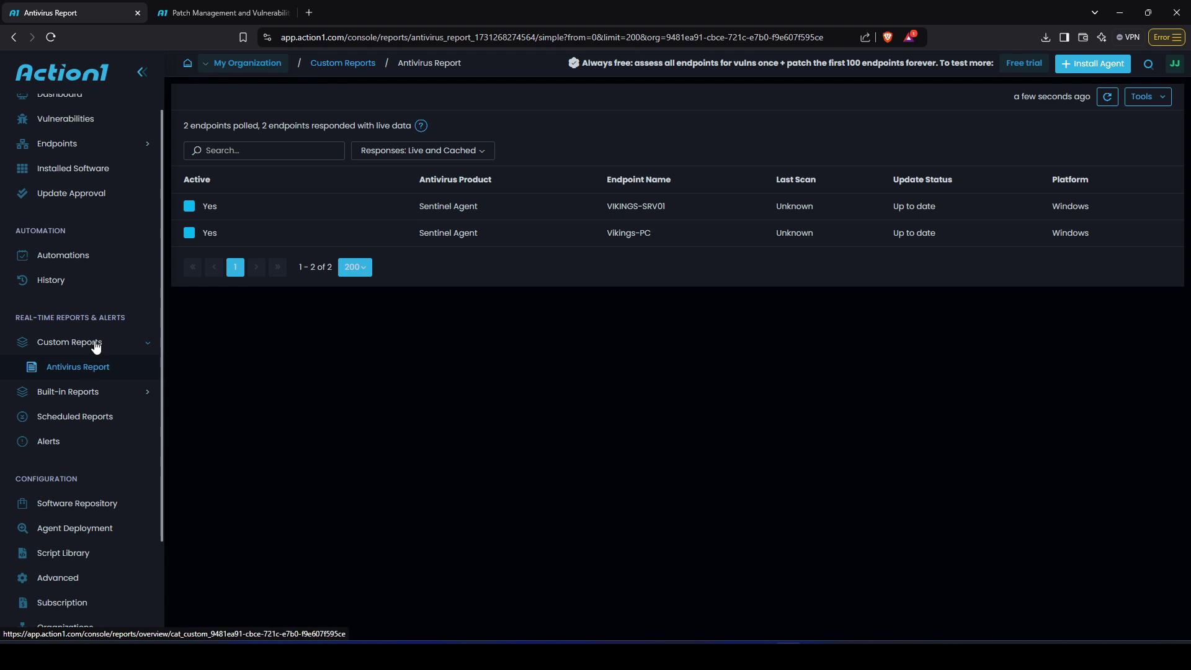
pyautogui.click(96, 345)
# - Open the built-in IT Asset Management reports and view the Managed Endpoints report
pyautogui.click(91, 394)
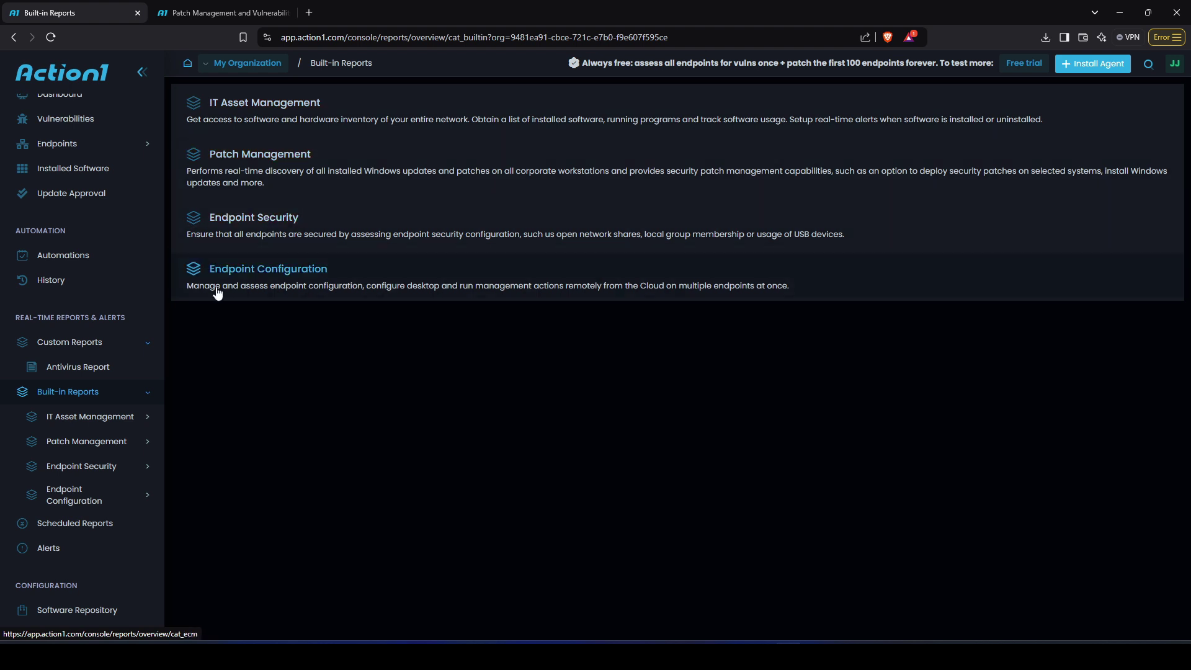
pyautogui.click(316, 117)
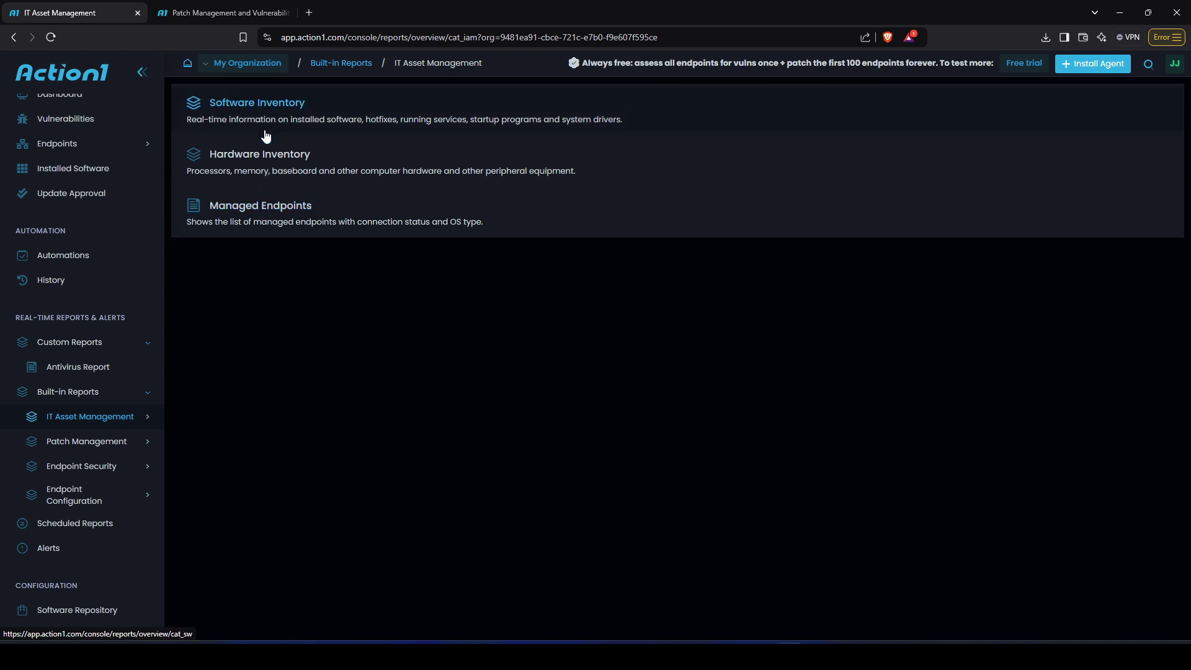
pyautogui.click(252, 222)
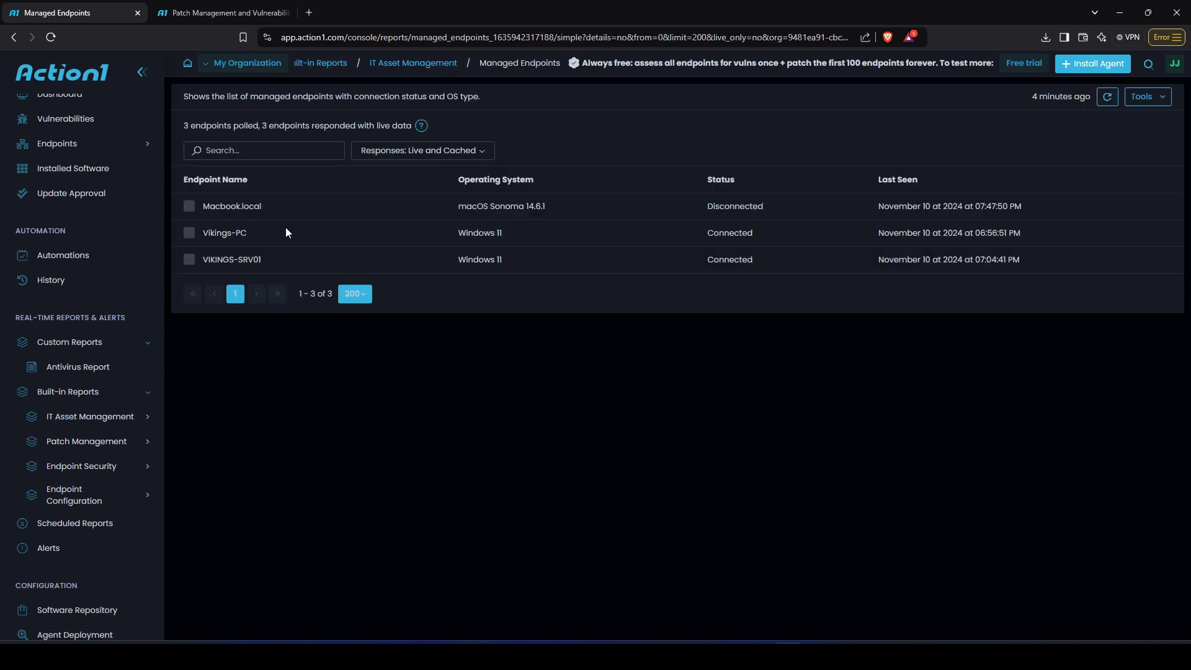
# - View the Installed Software report under Software Inventory and the tools available for it
pyautogui.click(81, 417)
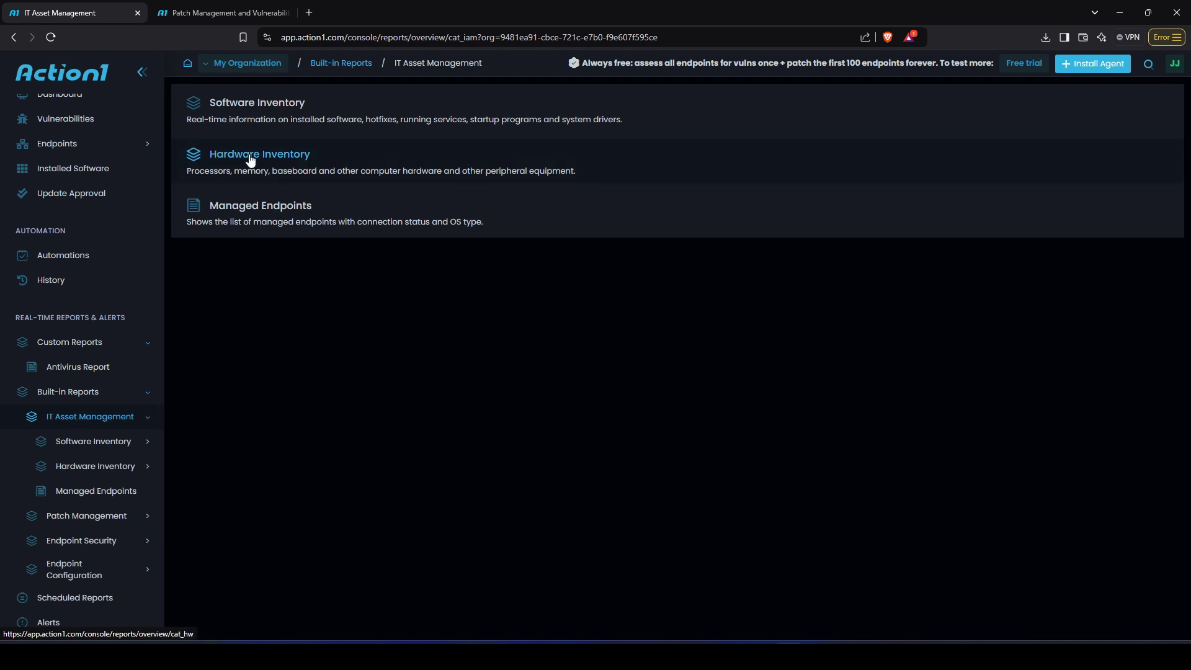
pyautogui.click(250, 112)
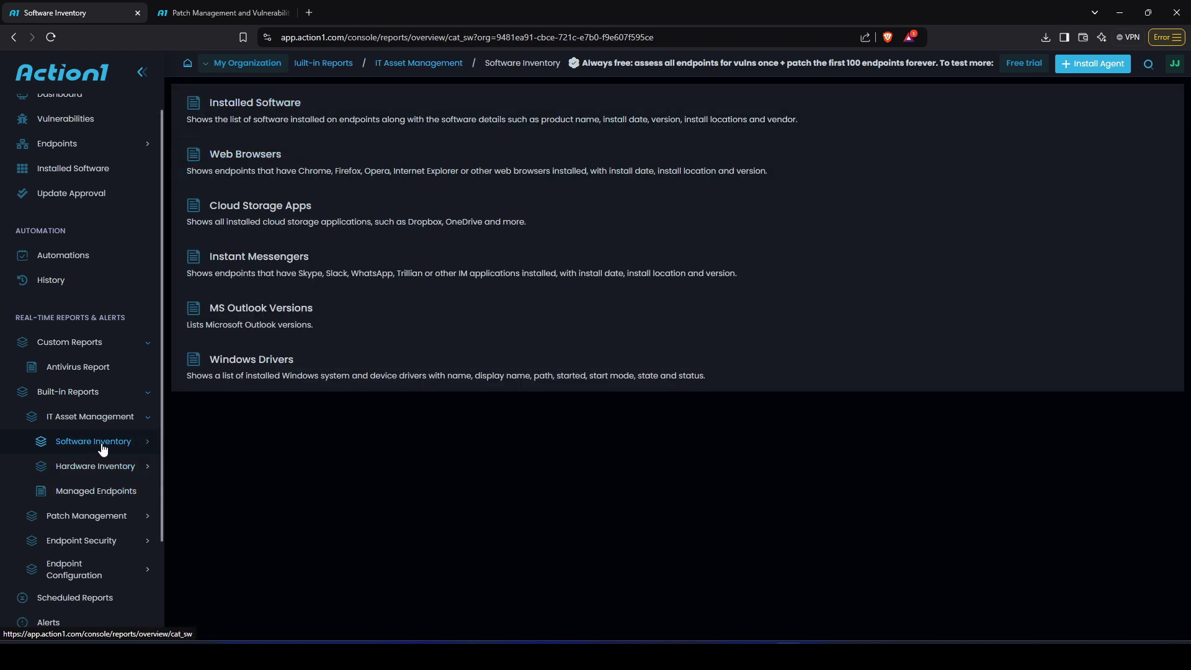
pyautogui.click(249, 110)
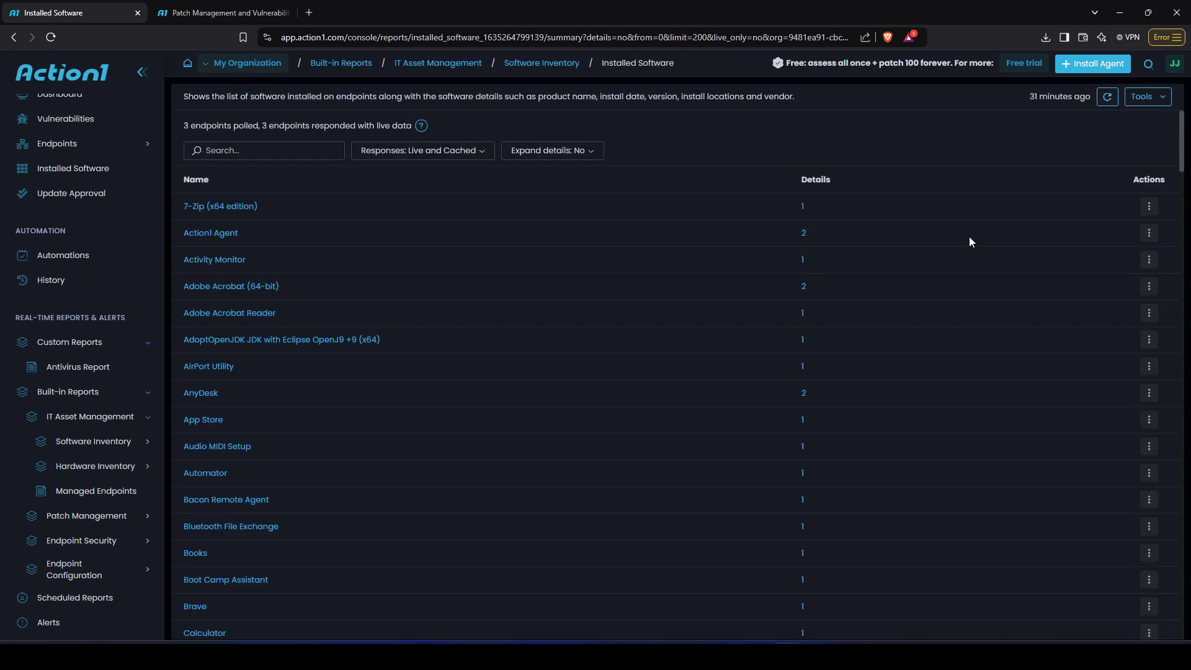
pyautogui.click(1147, 97)
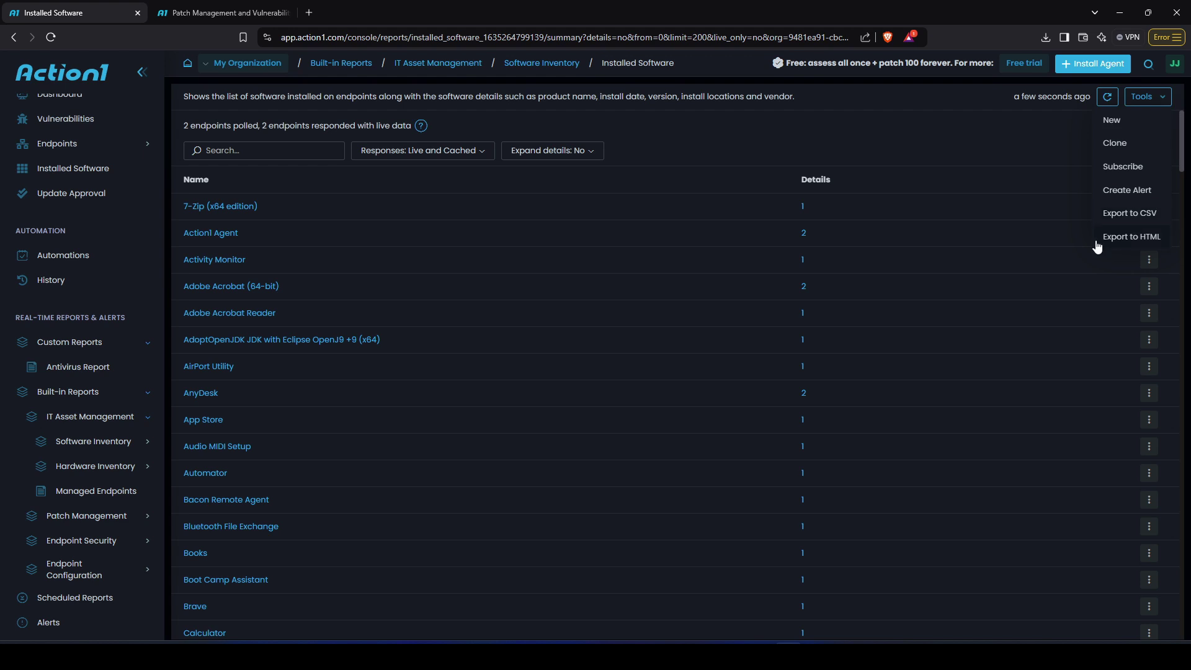
# - Return to the Built-in Reports overview and look through the Endpoint Security report categories
pyautogui.click(144, 403)
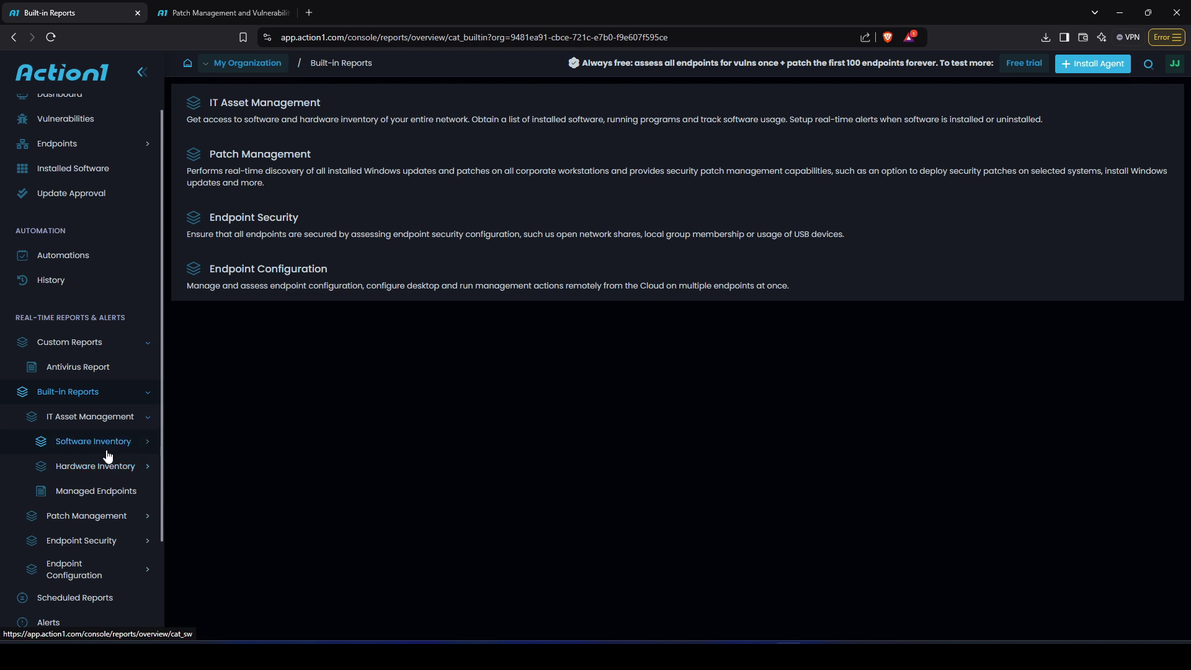
pyautogui.click(146, 419)
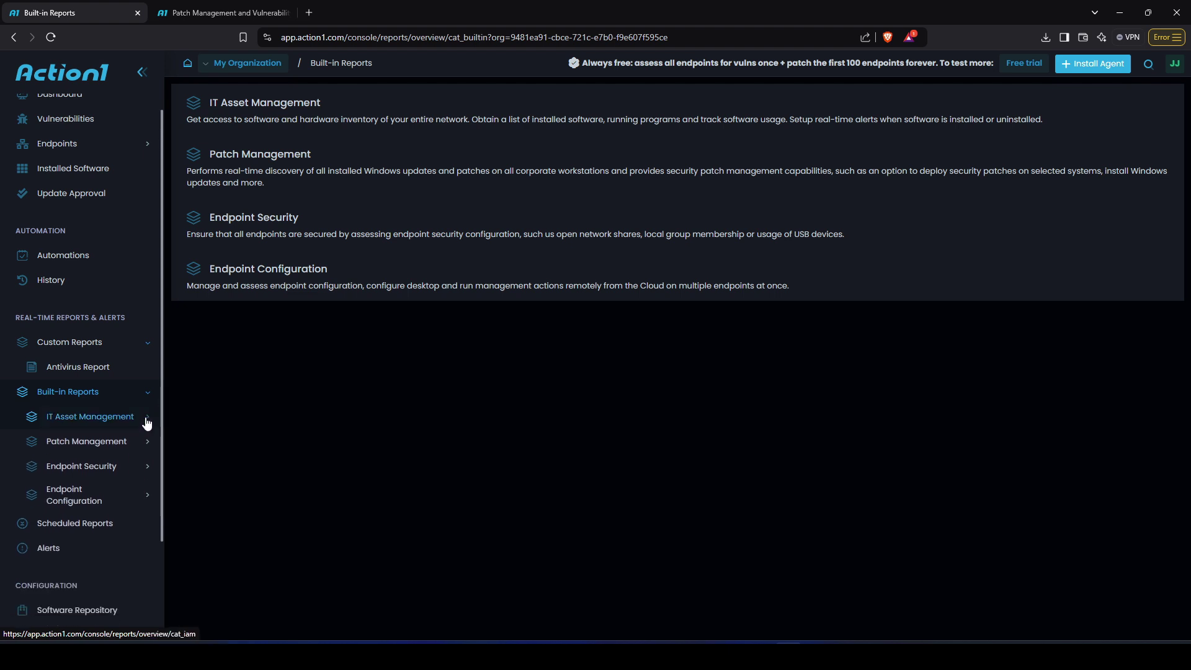
pyautogui.click(144, 475)
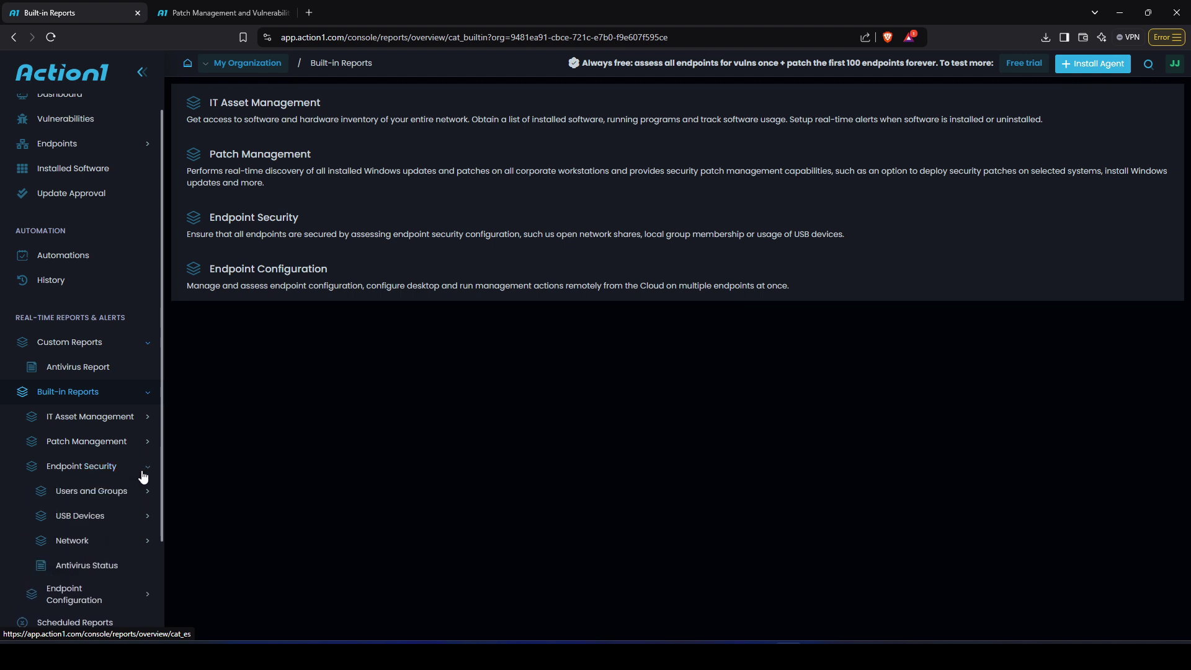
pyautogui.click(143, 475)
# - Create and save a subscription to the Weekly Update Summary patch report at 01:00 AM every Monday and Thursday
pyautogui.click(143, 449)
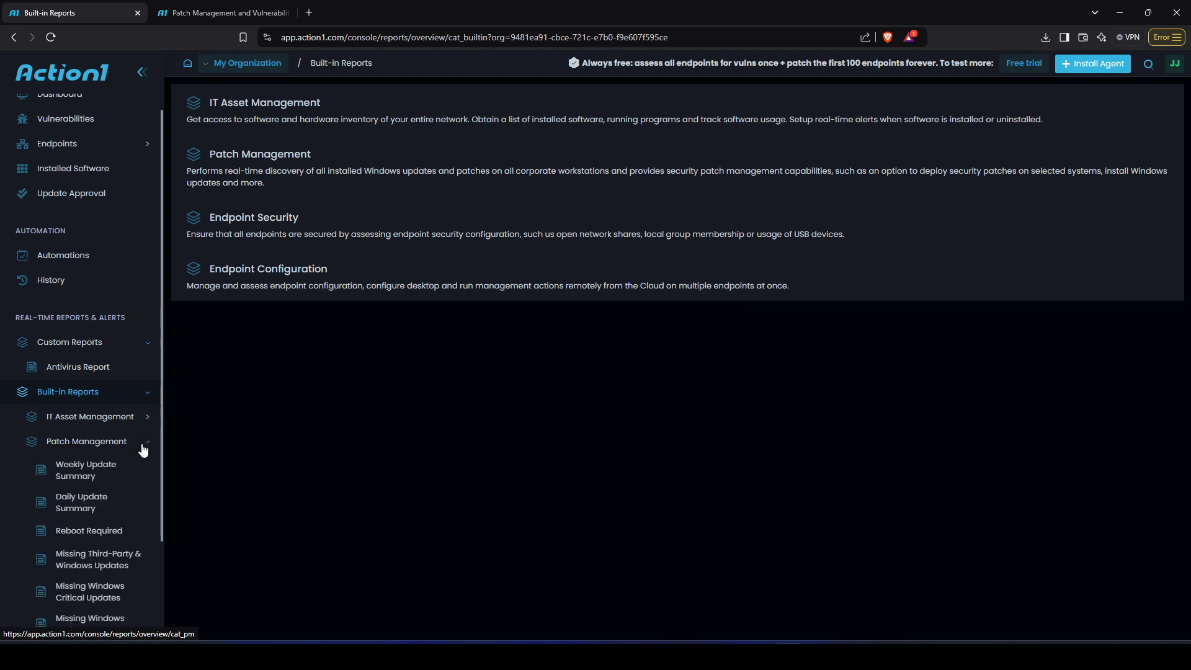
pyautogui.click(94, 470)
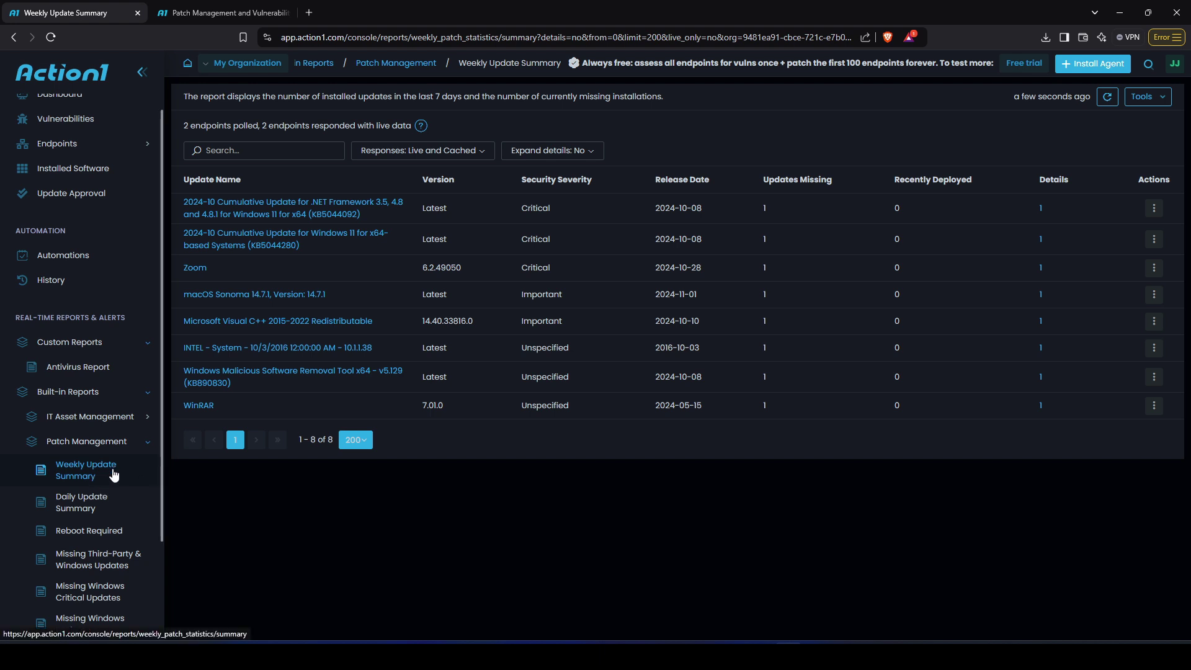
pyautogui.click(1146, 96)
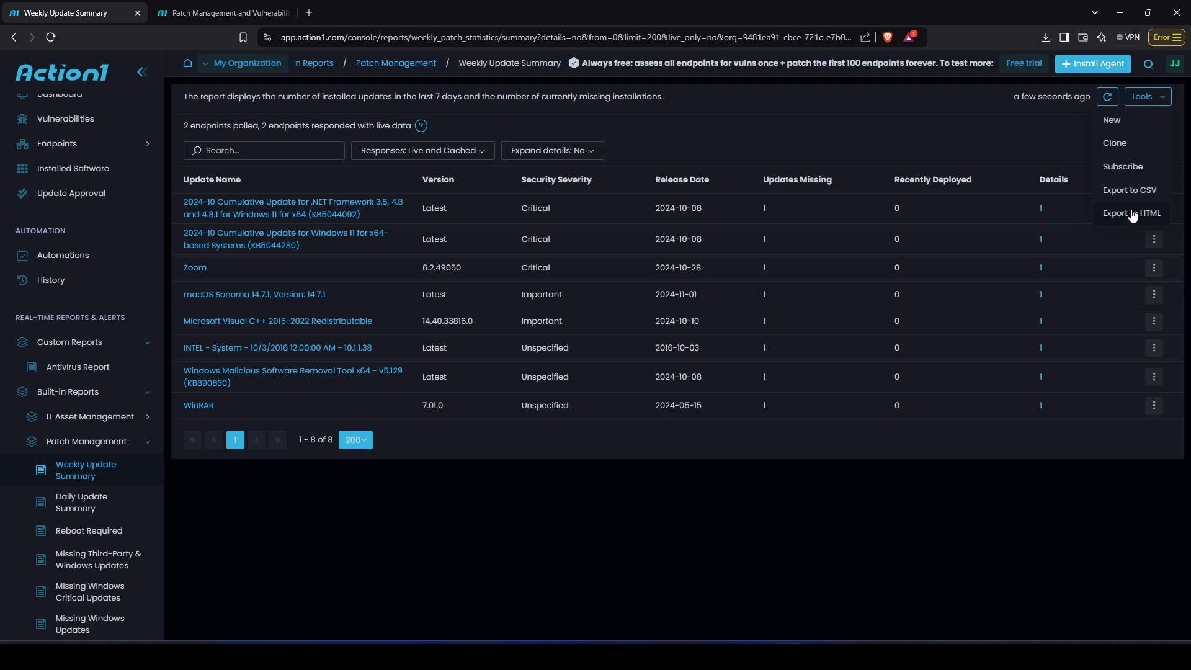
pyautogui.click(1131, 170)
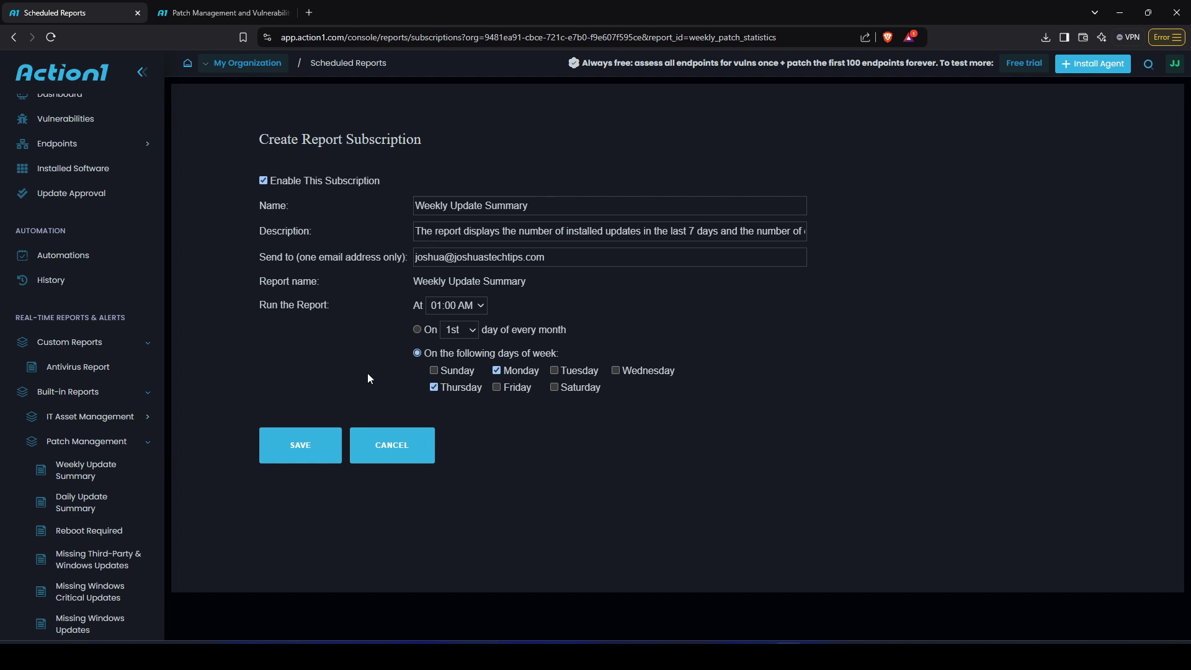
pyautogui.click(263, 448)
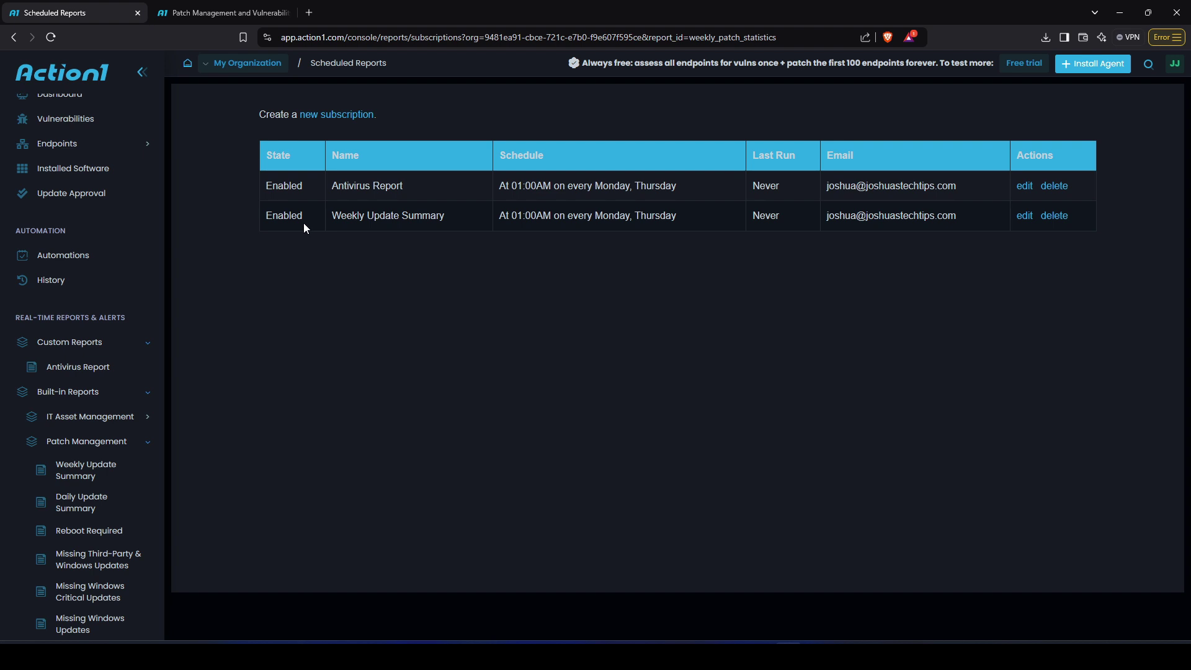
# - Collapse the Custom Reports and Built-in Reports groups and look over the console's navigation entries
pyautogui.click(146, 349)
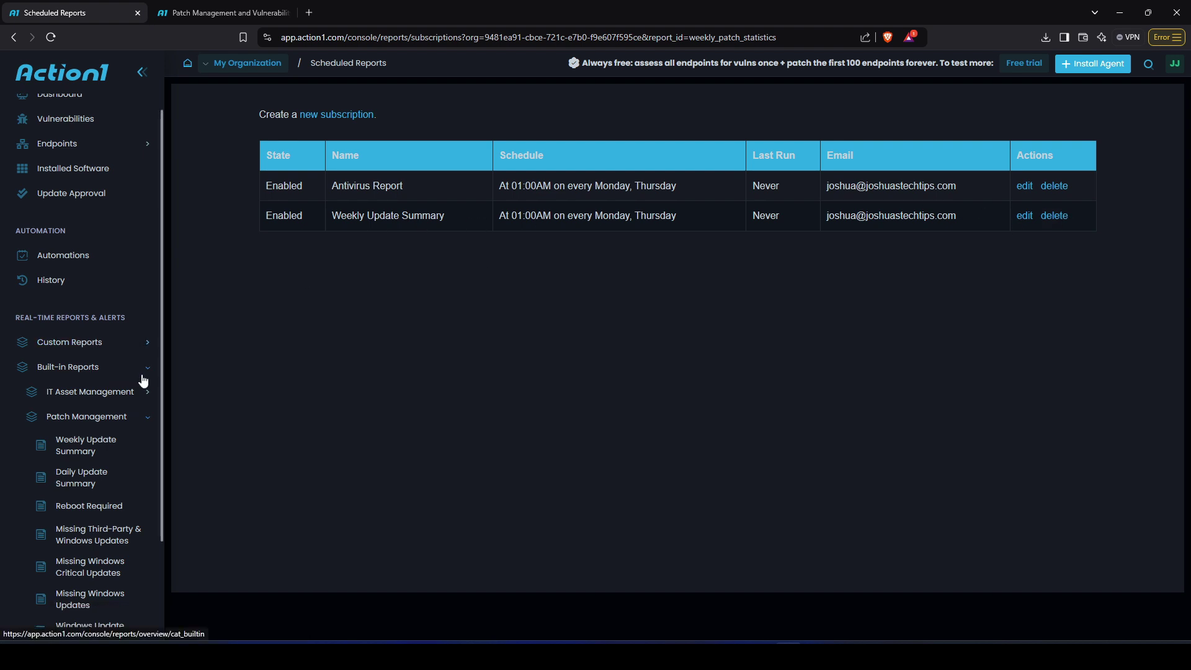
pyautogui.click(150, 401)
pyautogui.click(150, 402)
pyautogui.click(147, 417)
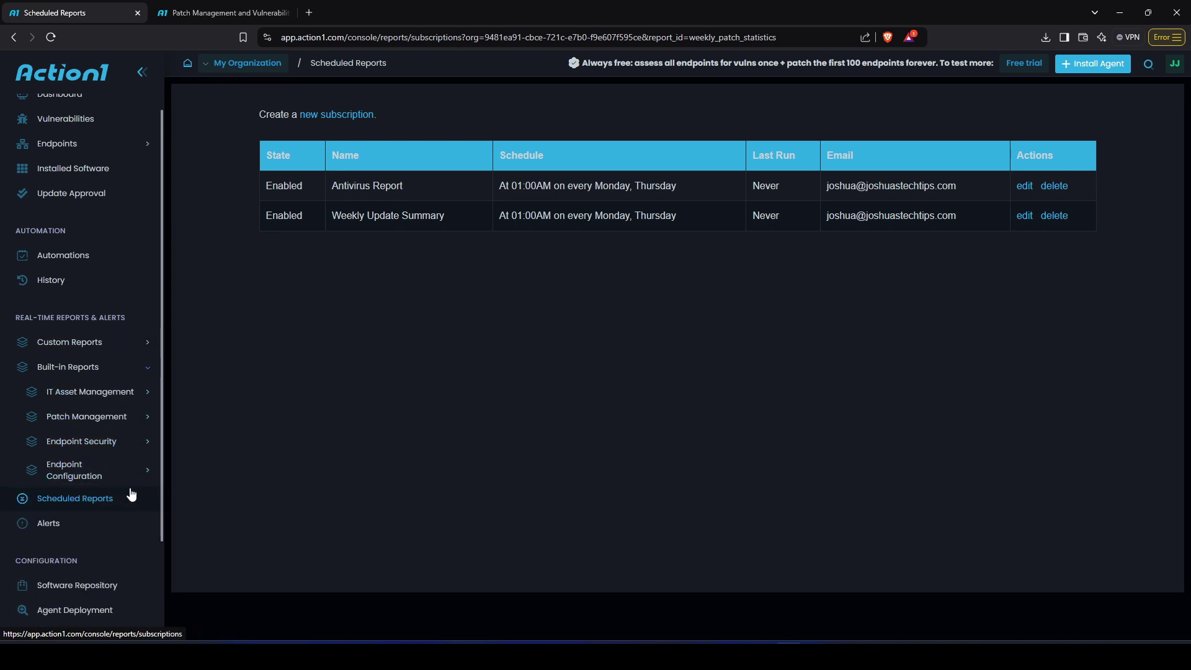
pyautogui.click(149, 371)
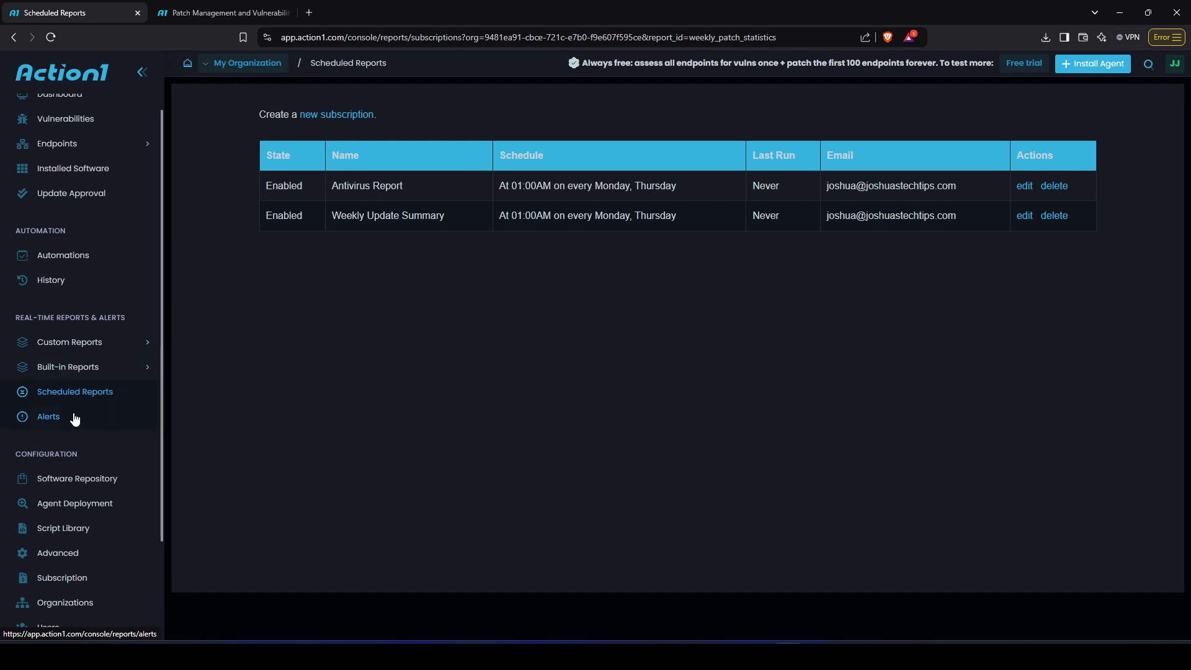
pyautogui.scroll(-2, 75, 420)
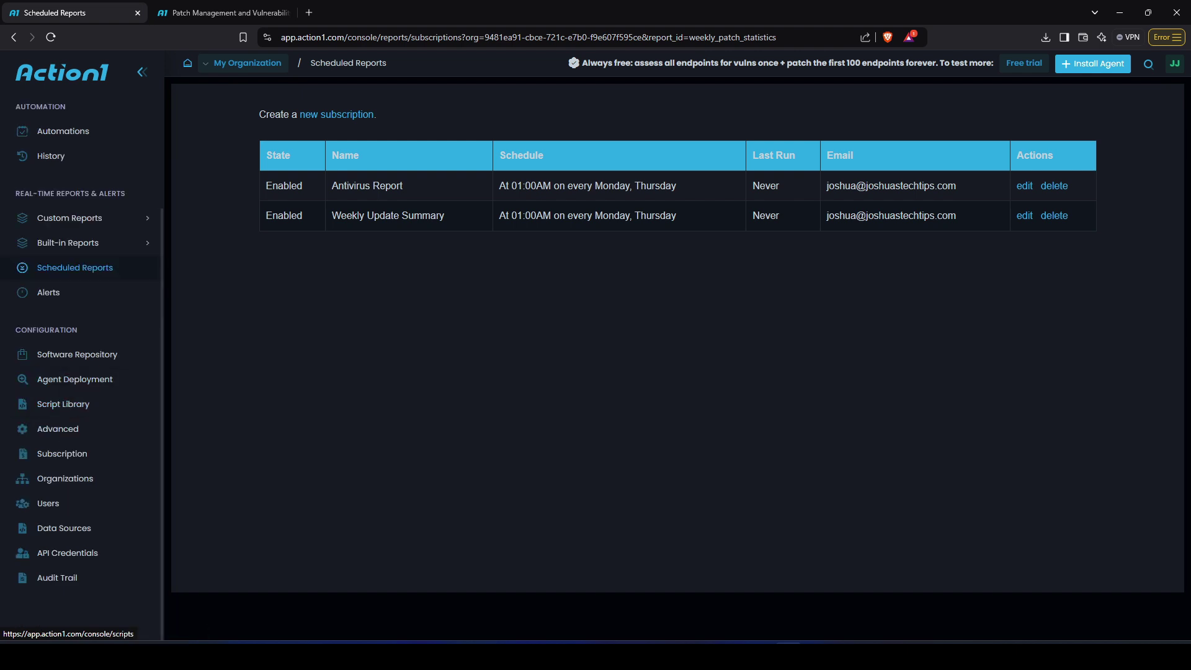
pyautogui.scroll(2, 28, 478)
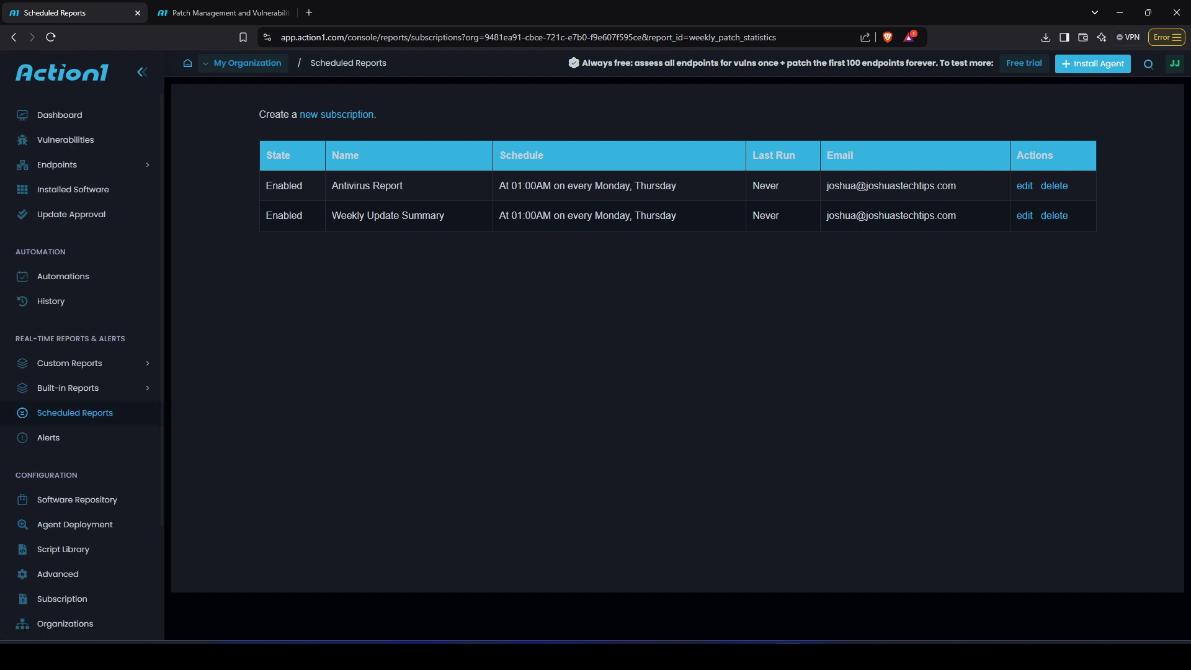
# - Turn Dark Mode off for the account to preview the light theme, and turn it back on
pyautogui.click(1175, 67)
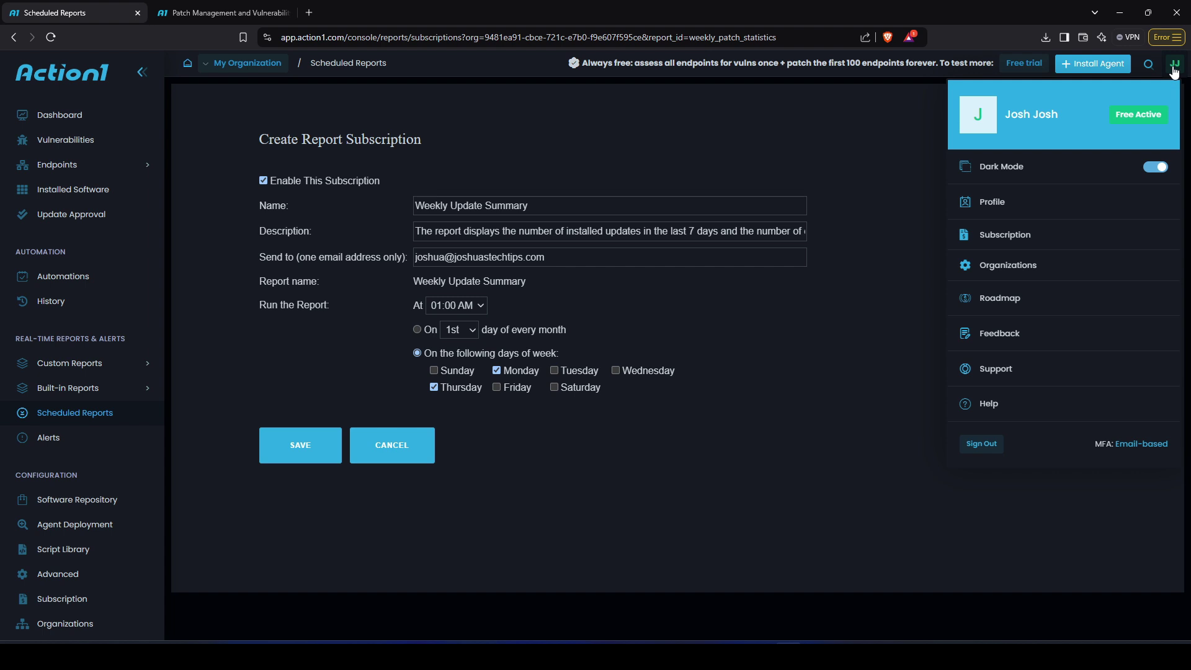
pyautogui.click(1154, 168)
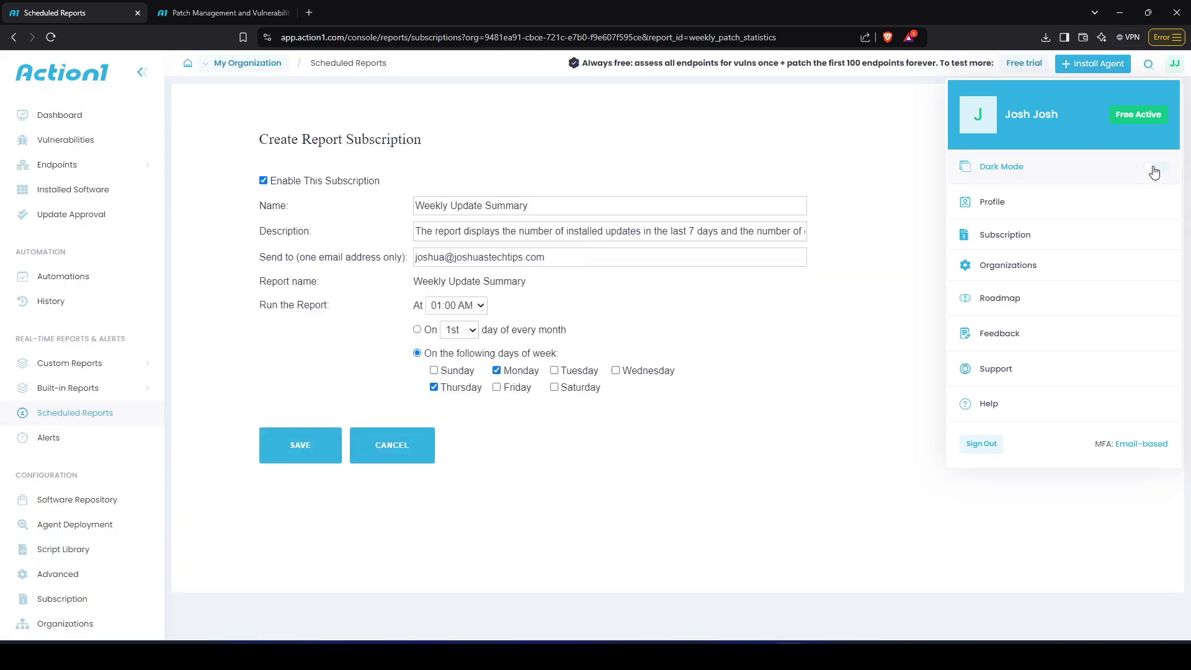
pyautogui.click(1157, 169)
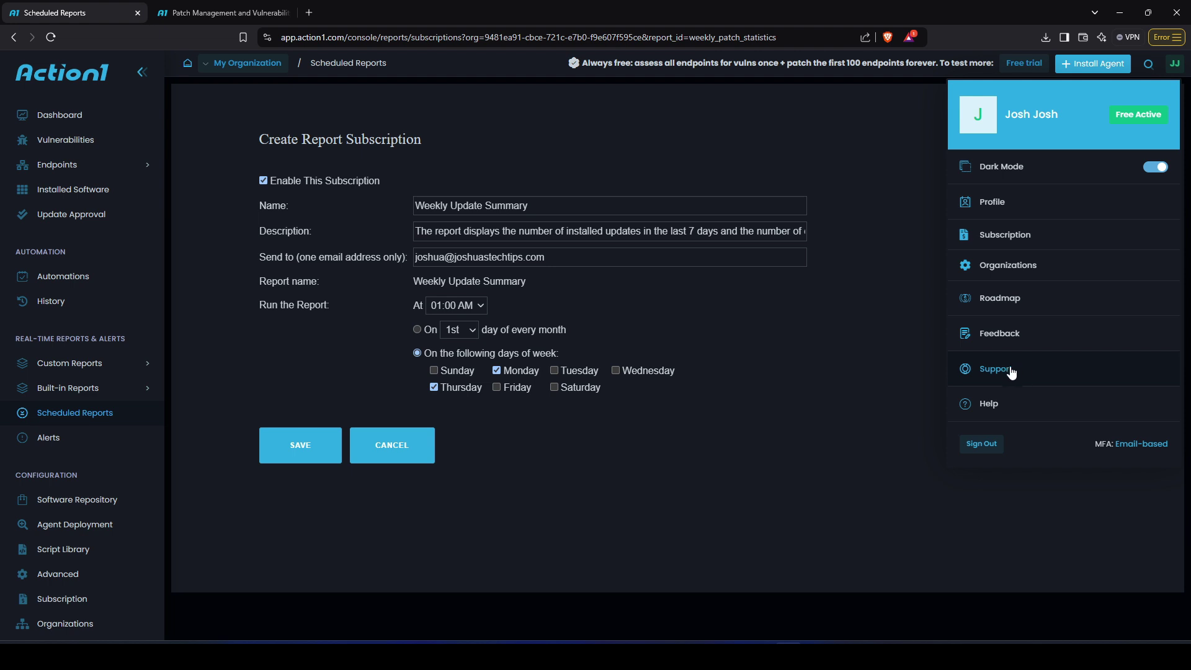
# - Open the Action1 Roadmap page and examine the features planned for upcoming, following and future releases
pyautogui.click(994, 299)
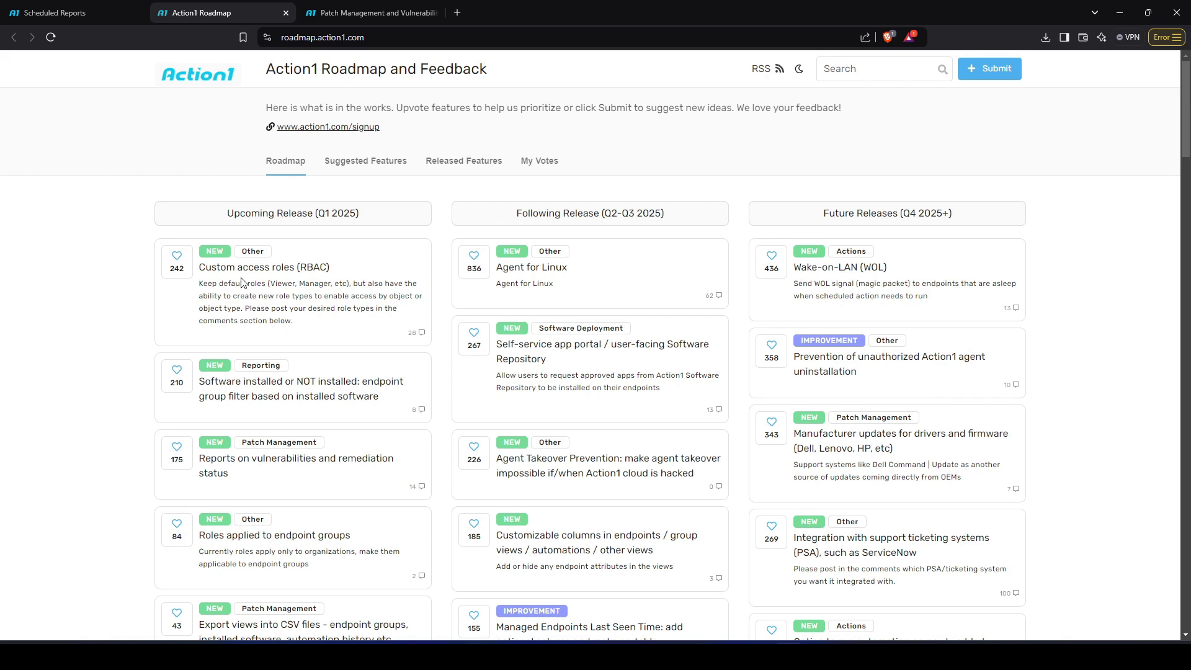
pyautogui.scroll(-1, 242, 282)
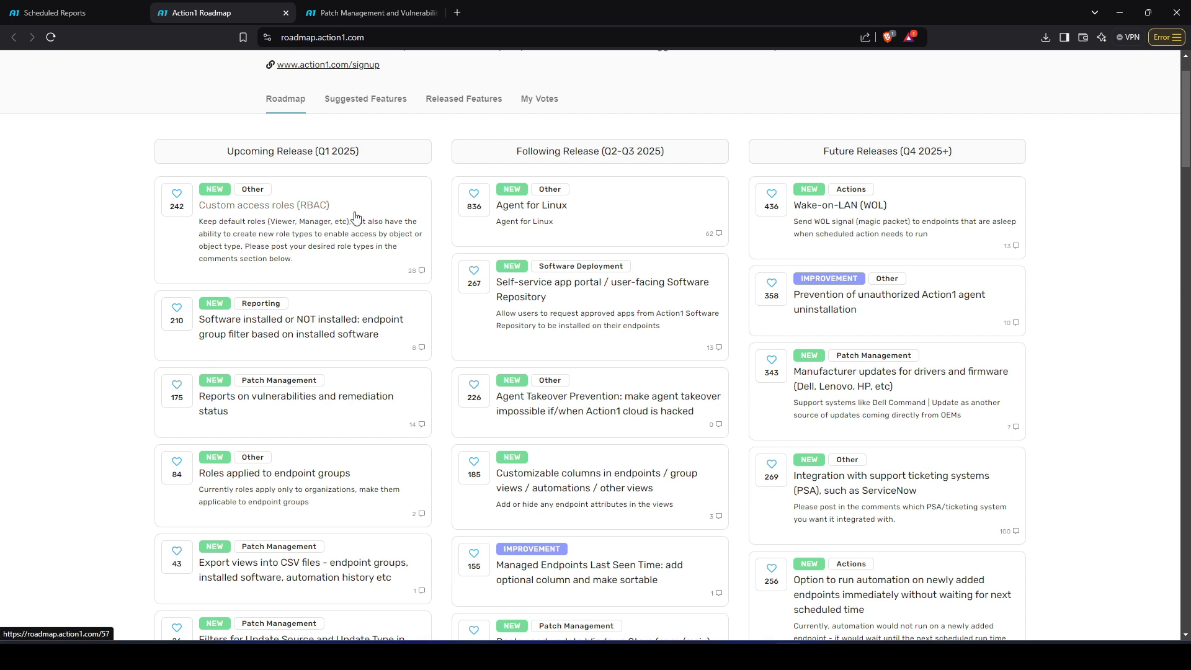
pyautogui.scroll(-1, 321, 242)
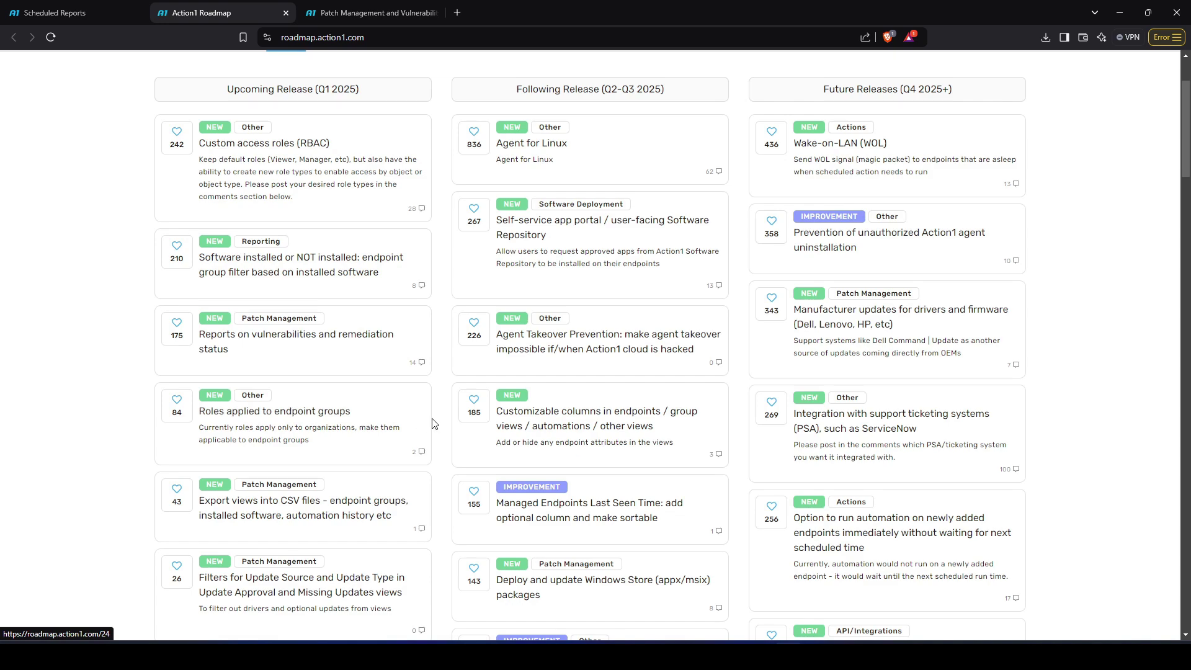
# - Look through the rest of the planned roadmap features, view the Suggested Features list, and close the roadmap page
pyautogui.scroll(-5, 433, 420)
pyautogui.scroll(7, 535, 427)
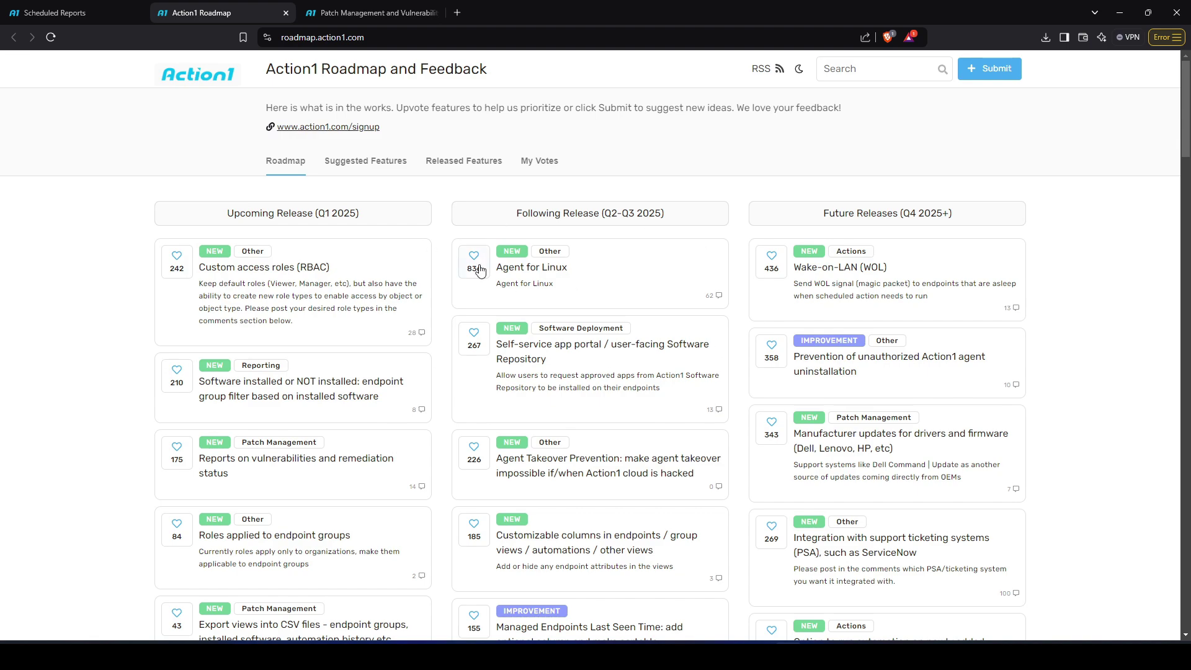
pyautogui.scroll(-13, 224, 241)
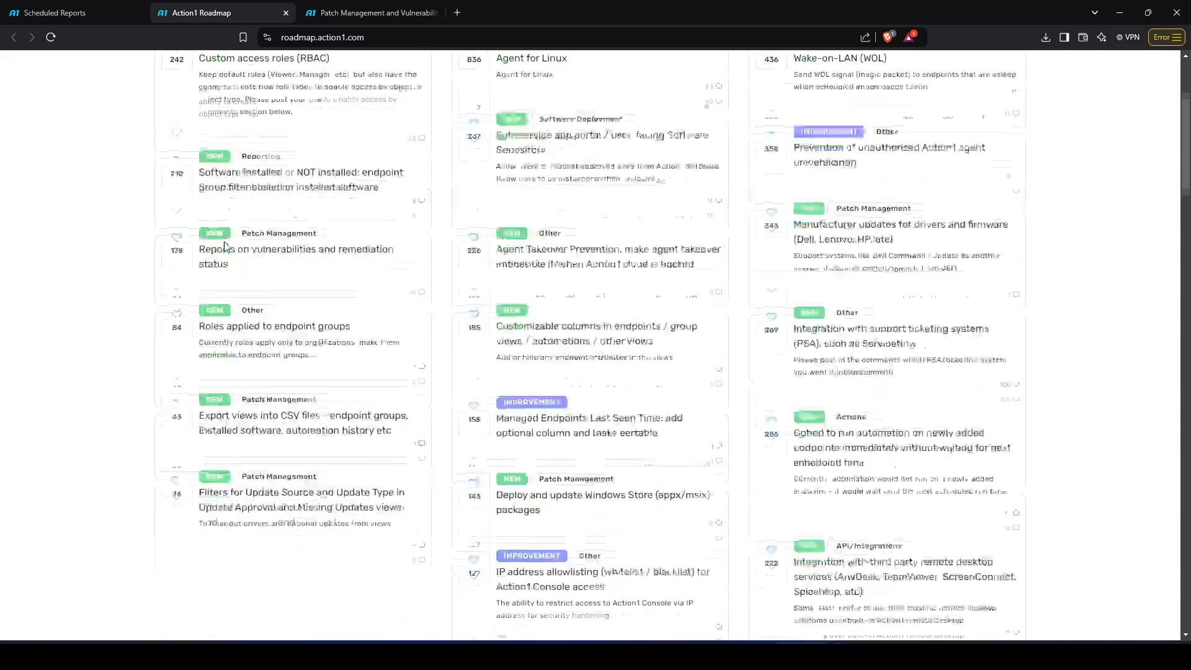
pyautogui.scroll(13, 226, 247)
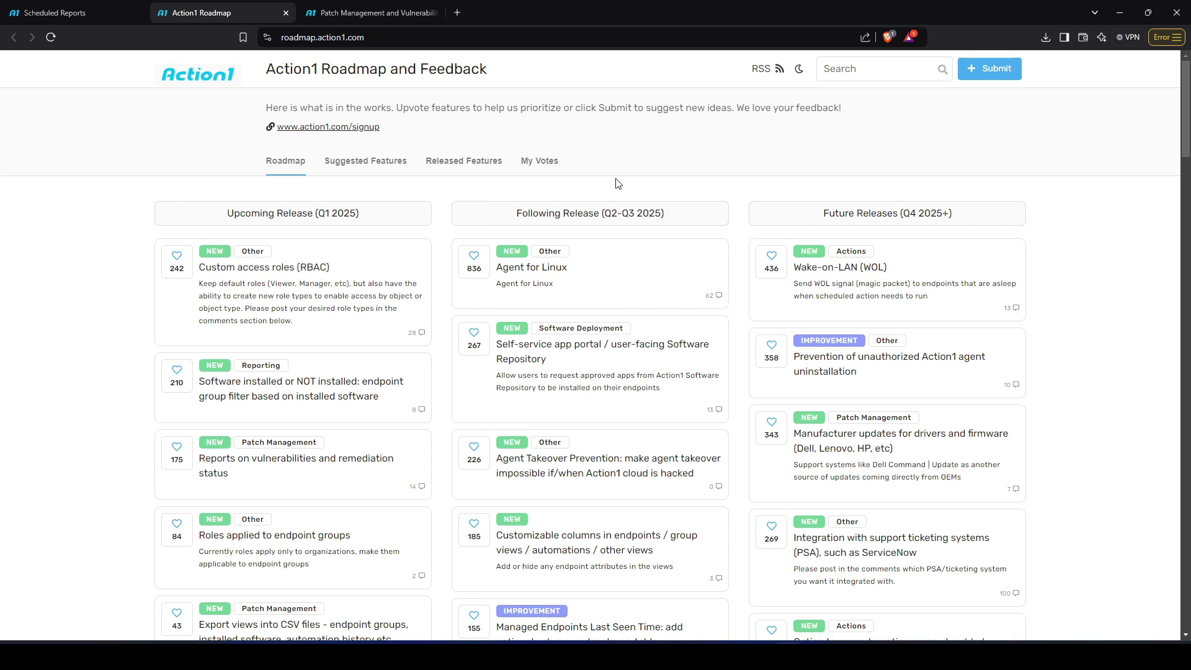
pyautogui.click(385, 168)
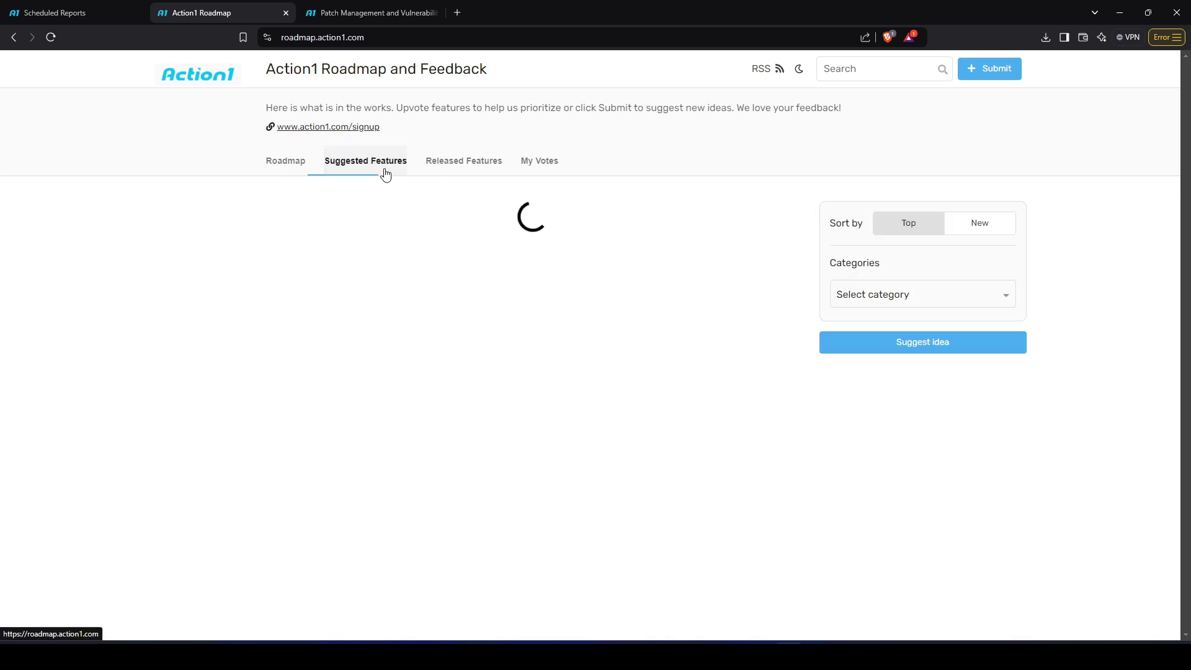
pyautogui.click(285, 10)
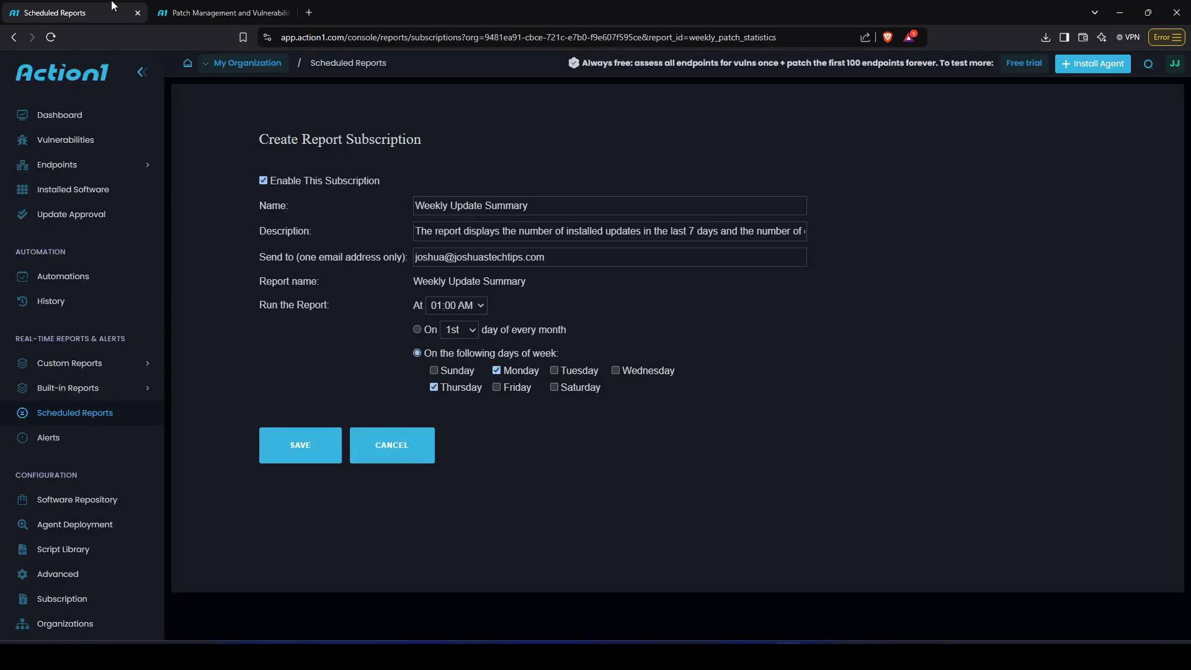
# - Open the account's multi-factor authentication settings, review the steps for enabling App-based MFA, and close them without changes
pyautogui.click(1172, 67)
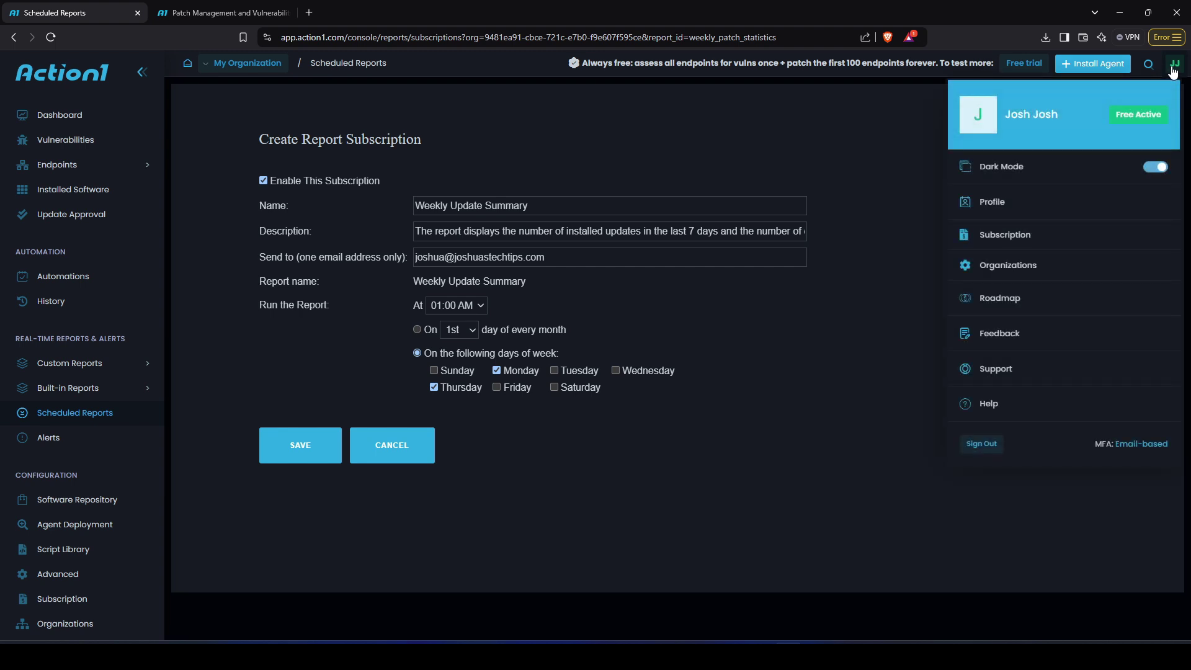
pyautogui.click(1146, 444)
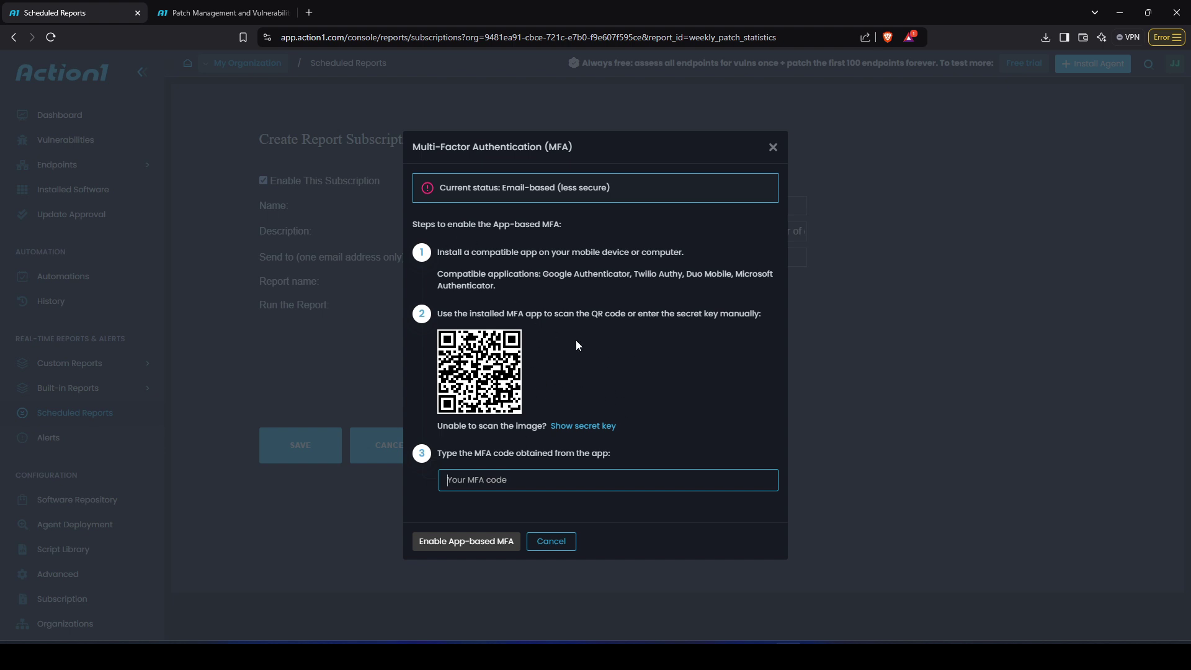
pyautogui.click(772, 148)
# - Return to the Dashboard and highlight the tip about adding unlimited endpoints for a free one-time vulnerability assessment
pyautogui.click(88, 117)
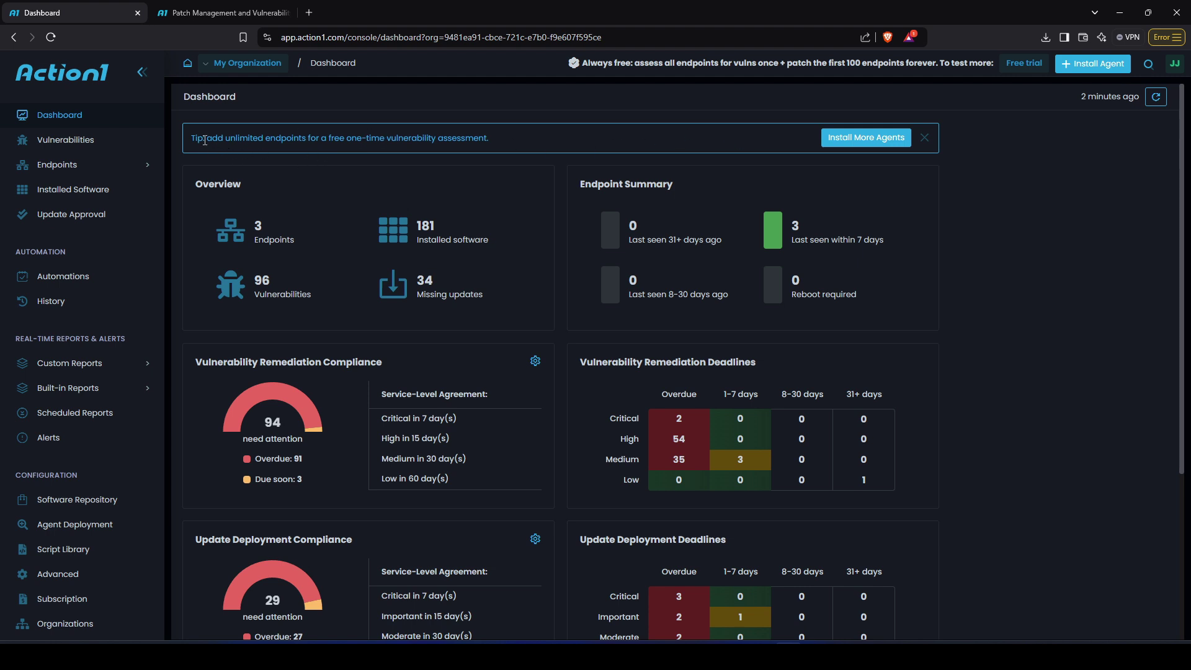
pyautogui.moveTo(206, 140); pyautogui.dragTo(517, 136)
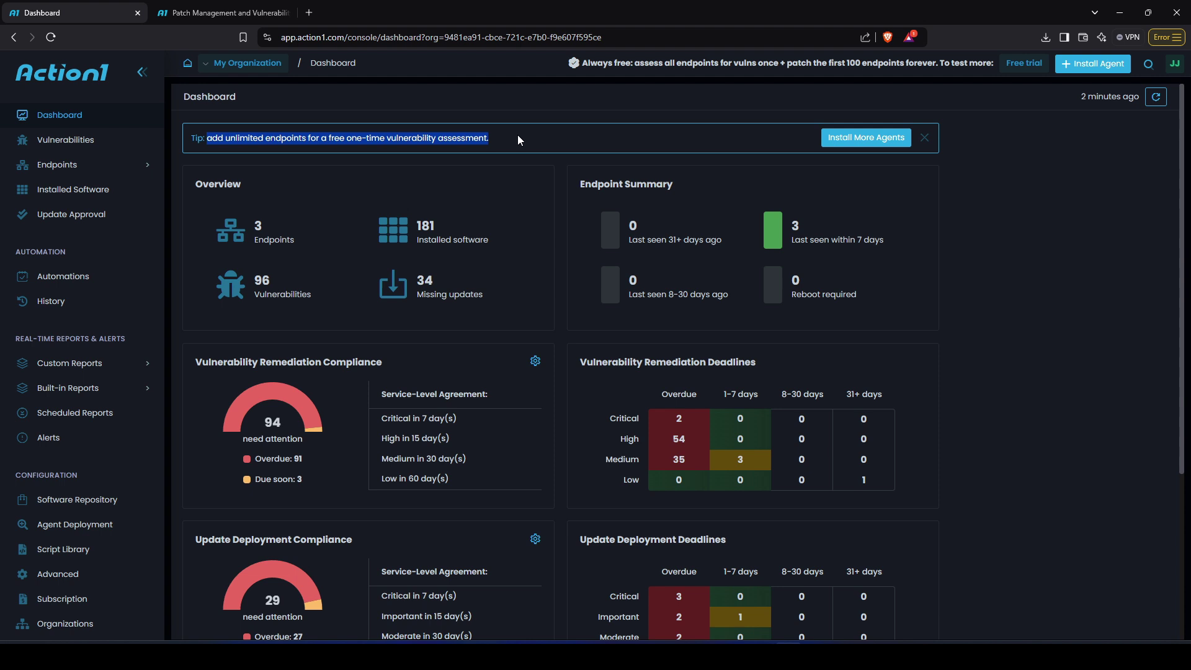
pyautogui.click(517, 138)
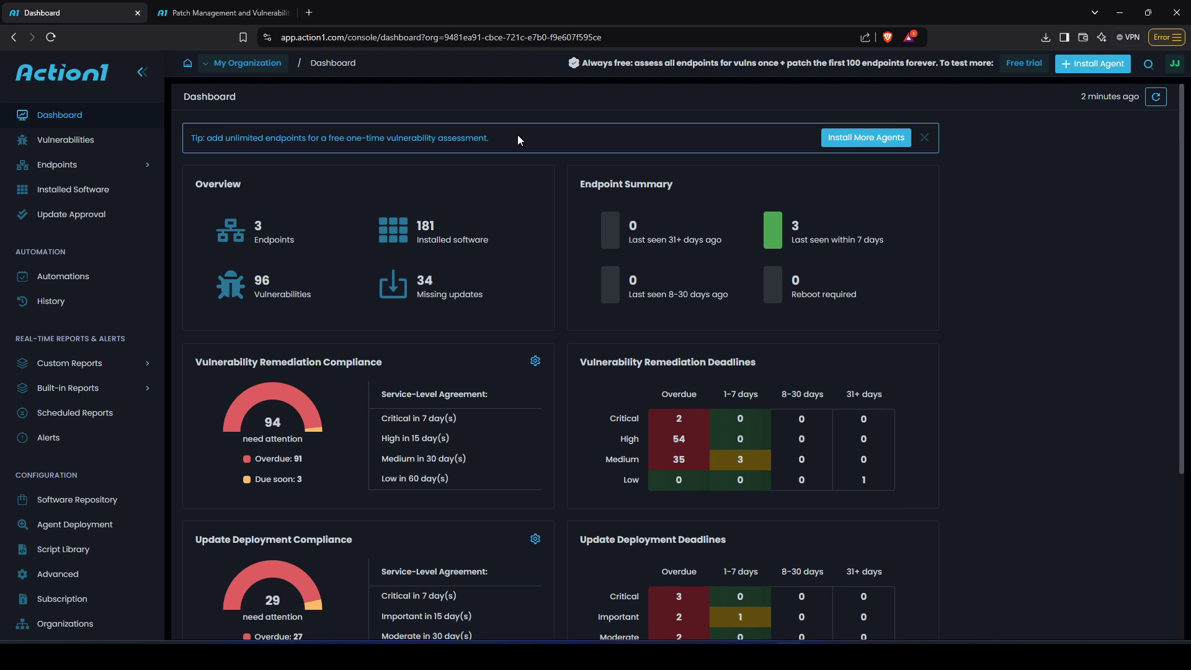